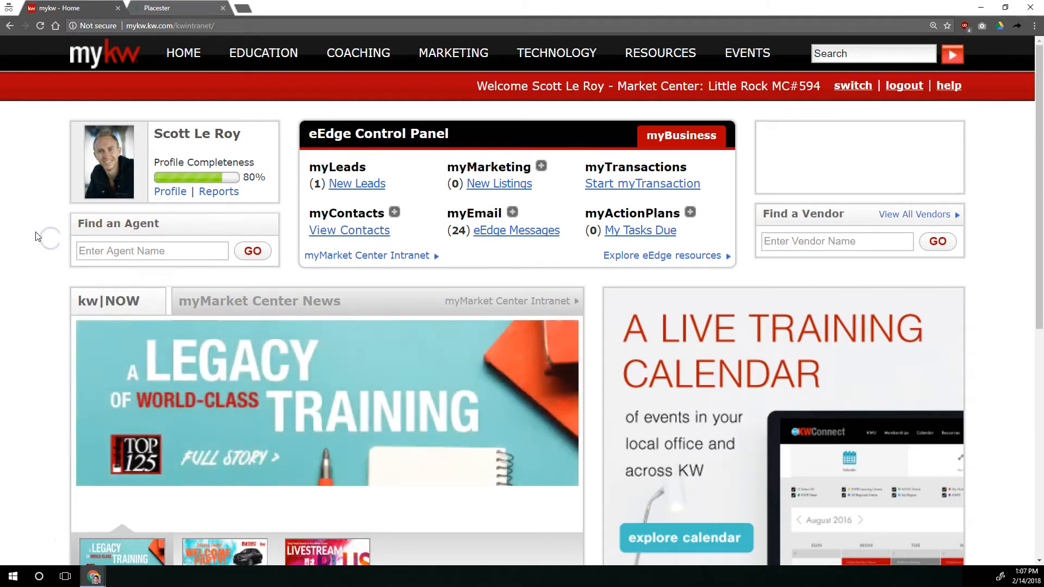
Open the KW Websites page on the mykw intranet and go to the new website's admin dashboard
key("ctrl+0")
key("ctrl+plus")
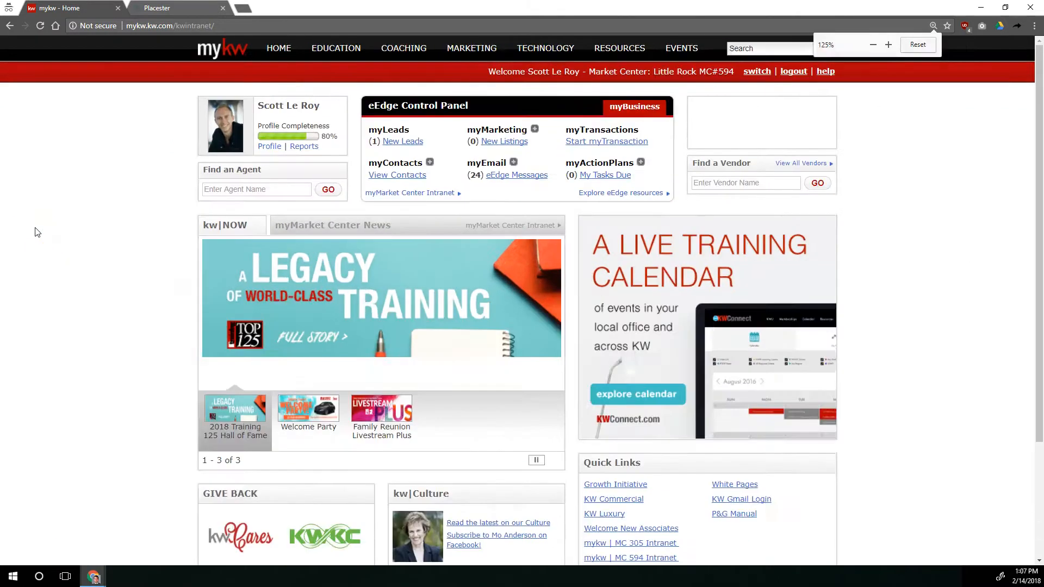
key("ctrl+plus")
key("ctrl+plus")
left_click(41, 189)
key("ctrl+0")
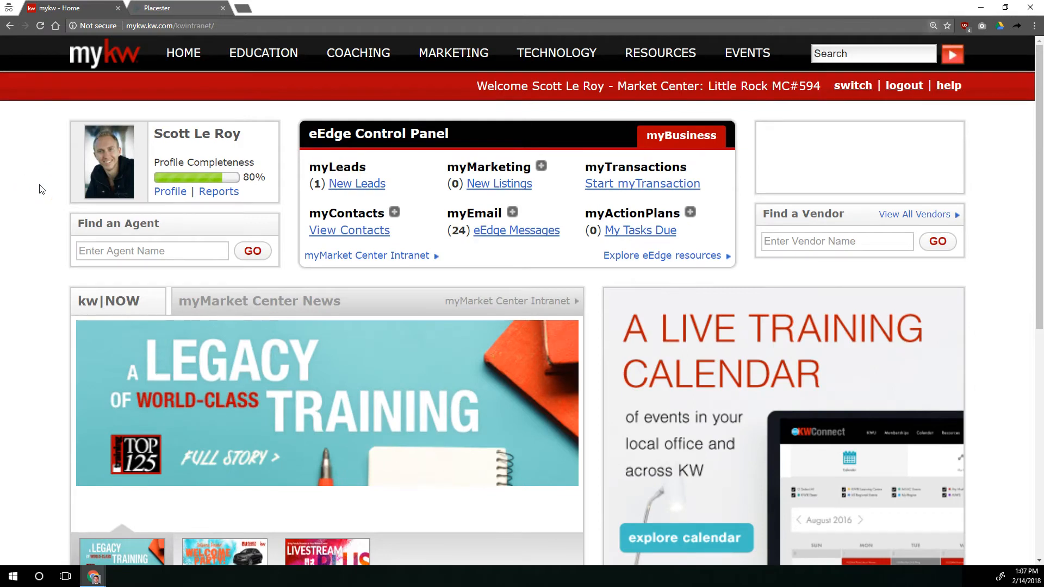
key("ctrl+plus")
mouse_move(543, 54)
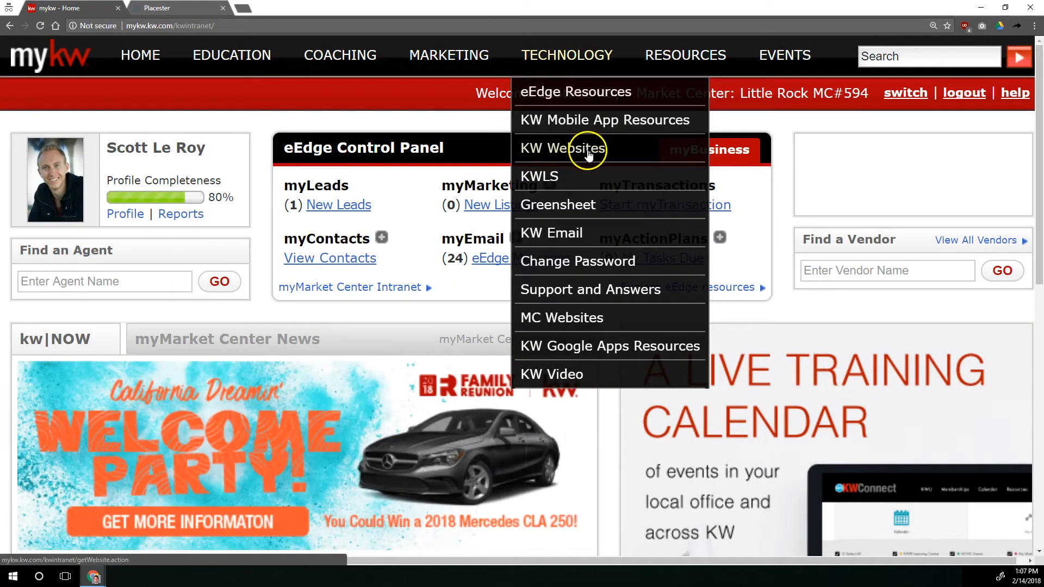
left_click(588, 152)
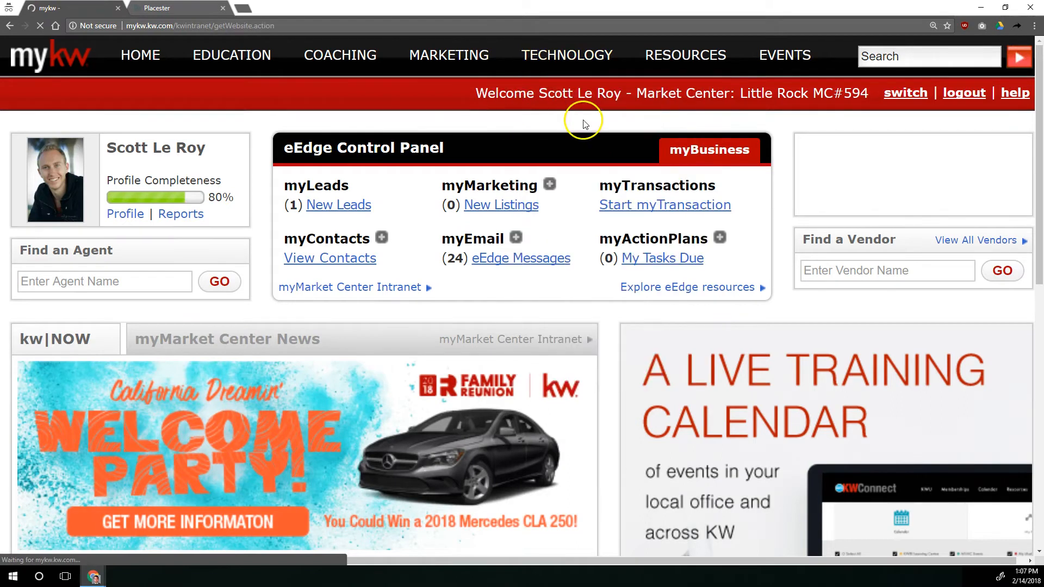
scroll(646, 202, "down", 3)
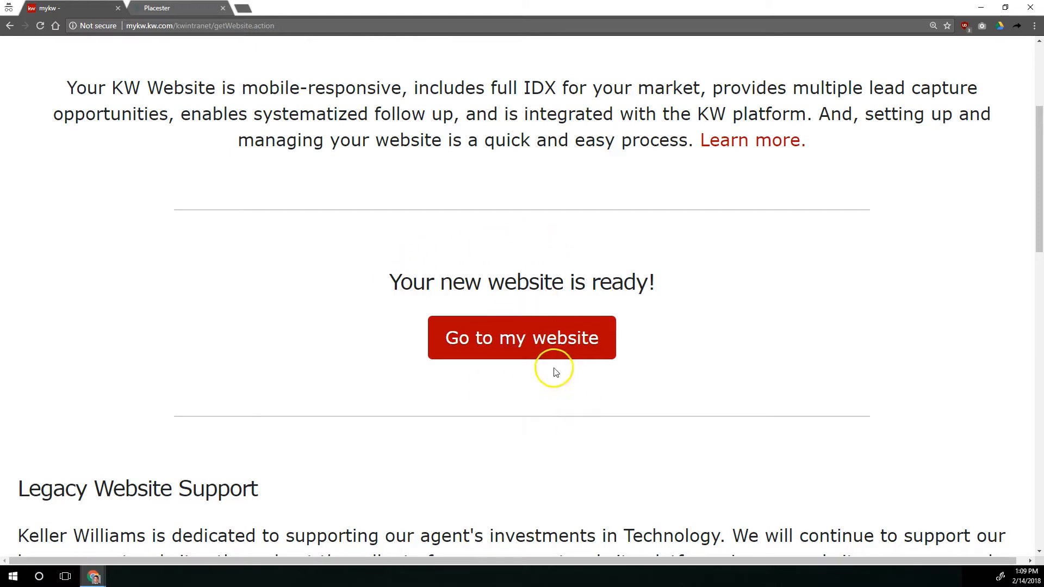
left_click(517, 339)
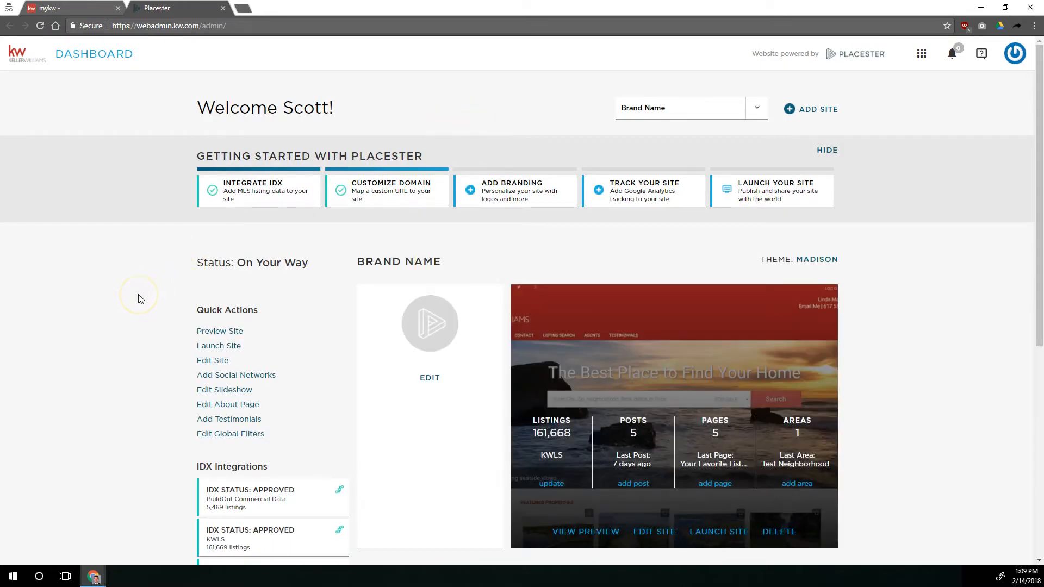
Review the dashboard, including the Getting Started with Placester tasks and the Quick Actions
key("ctrl+plus")
key("ctrl+plus")
key("ctrl+plus")
scroll(139, 296, "down", 2)
scroll(139, 302, "down", 1)
scroll(139, 303, "up", 3)
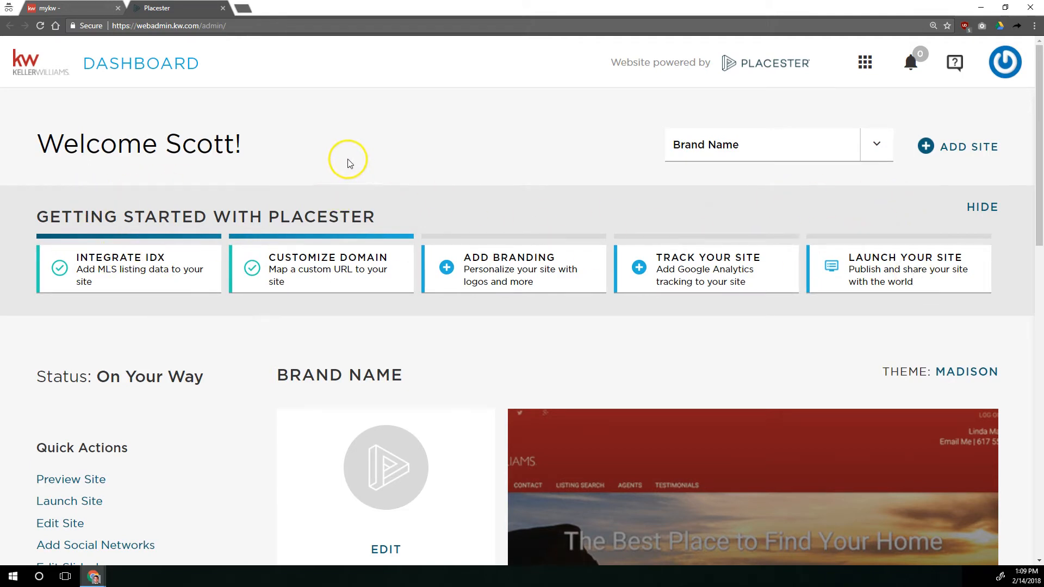
scroll(345, 161, "down", 2)
left_click_drag(38, 340, 136, 344)
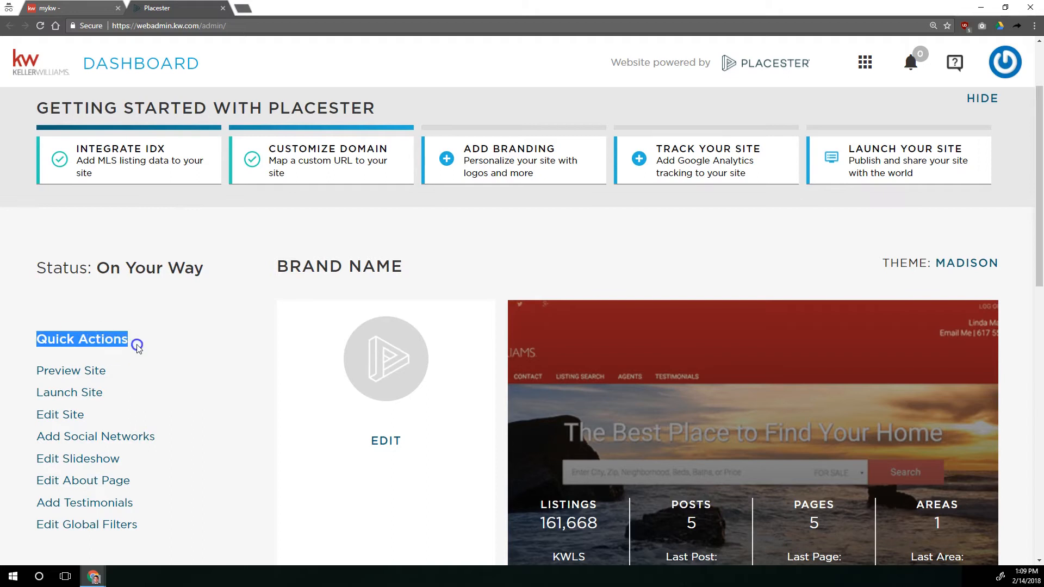
Go to the Sites list and open the Brand Name site for editing
left_click(57, 399)
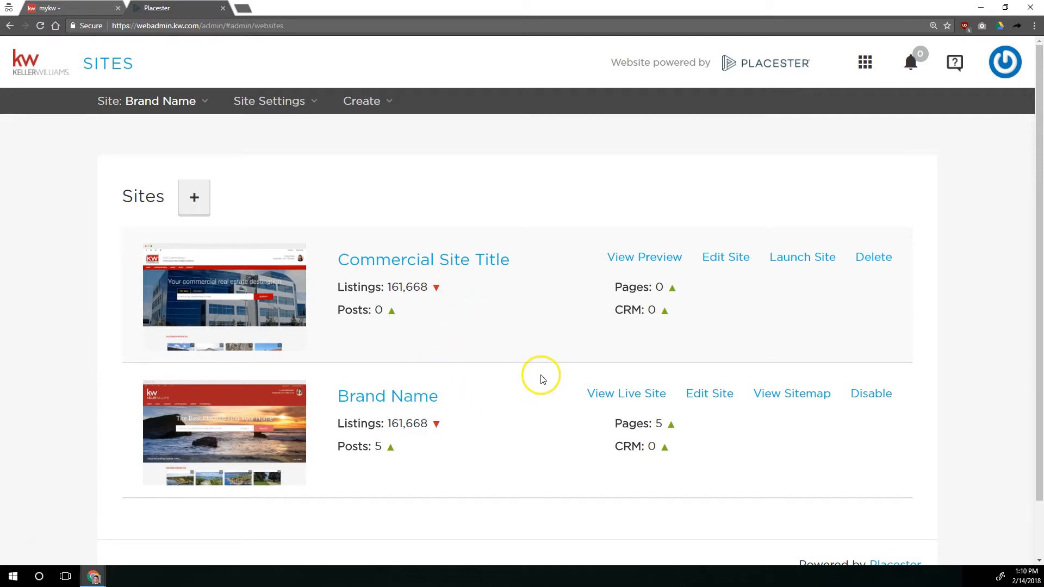
left_click(197, 200)
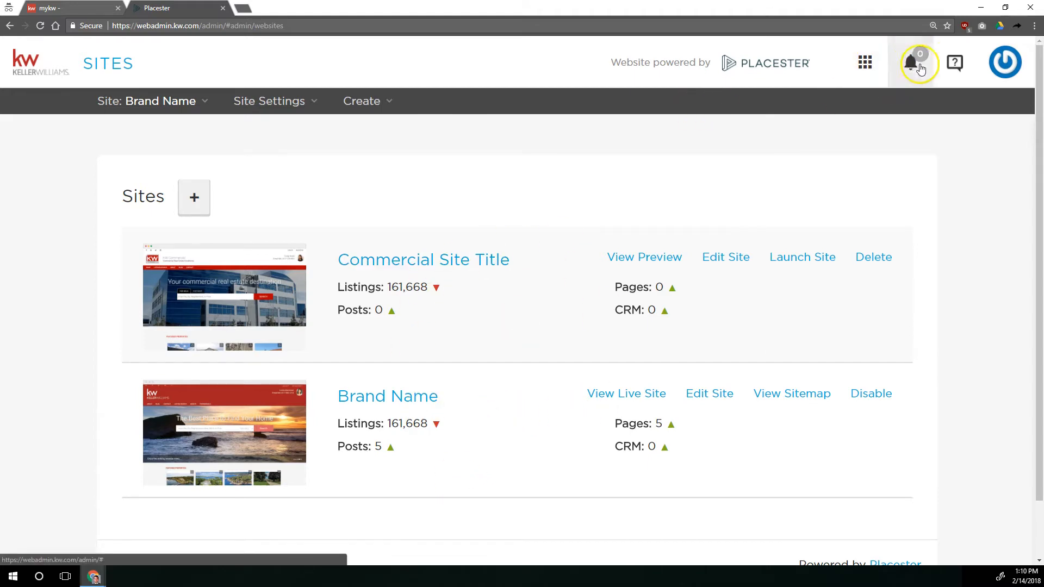
left_click(863, 60)
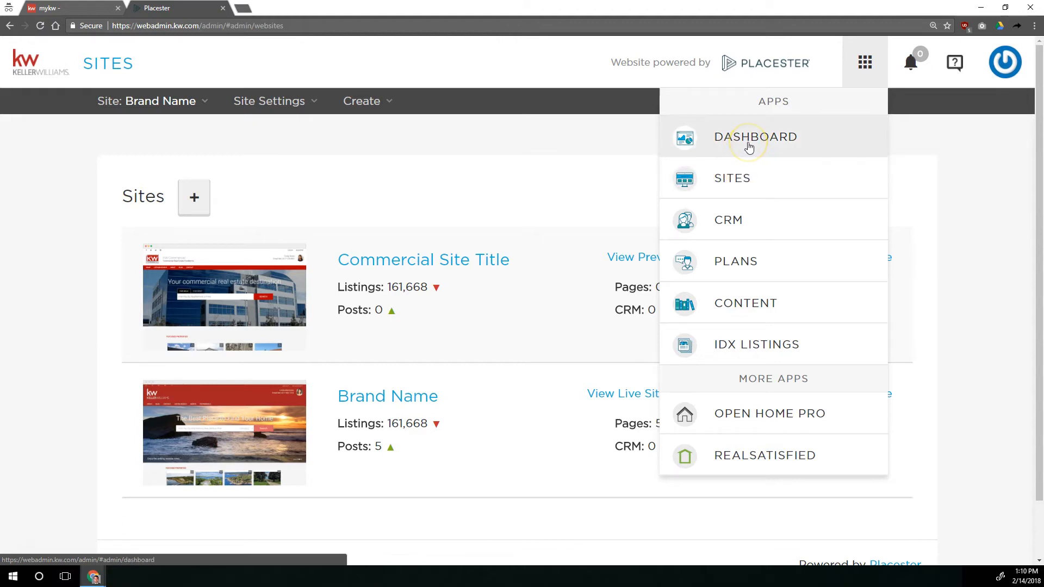
left_click(743, 179)
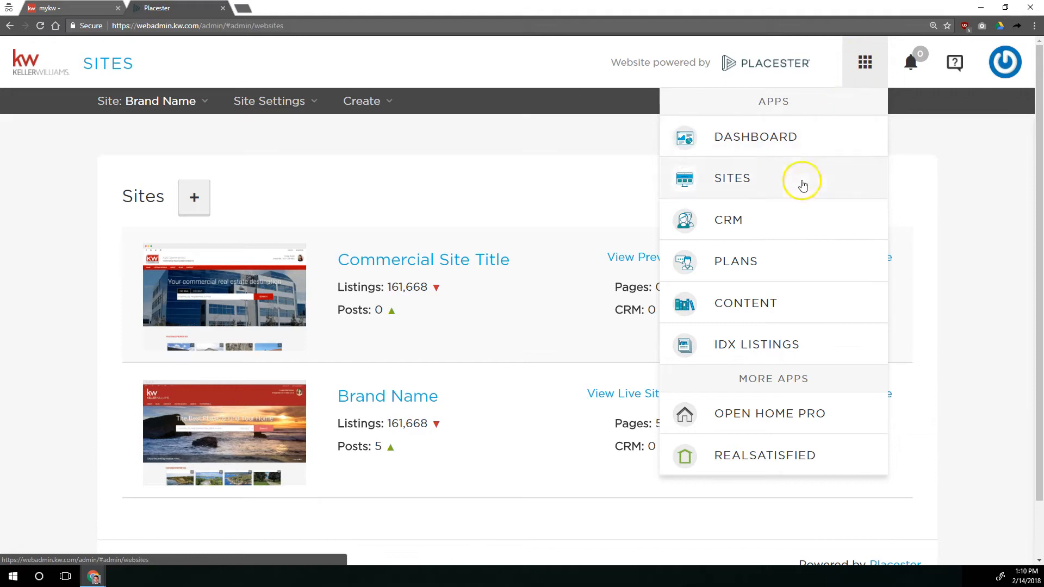
left_click(561, 173)
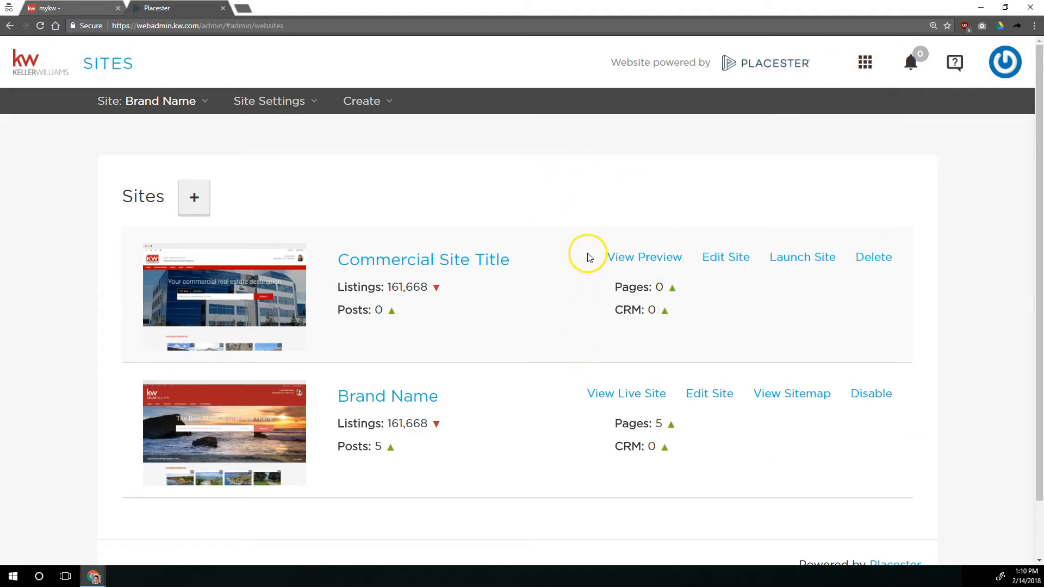
left_click(723, 400)
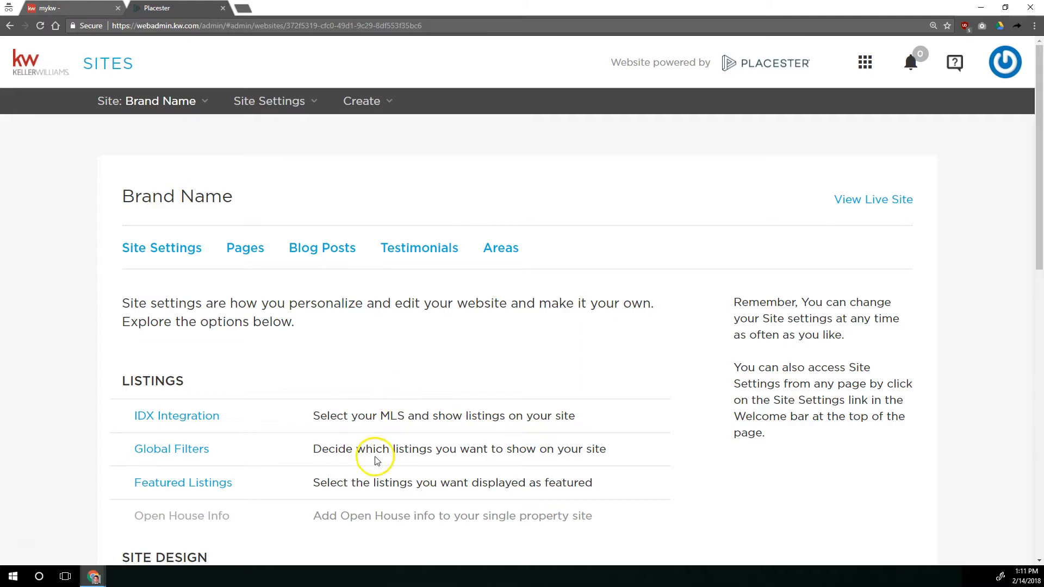
Review the Brand Name site's settings across the Listings, Site Design and More sections
scroll(184, 256, "down", 6)
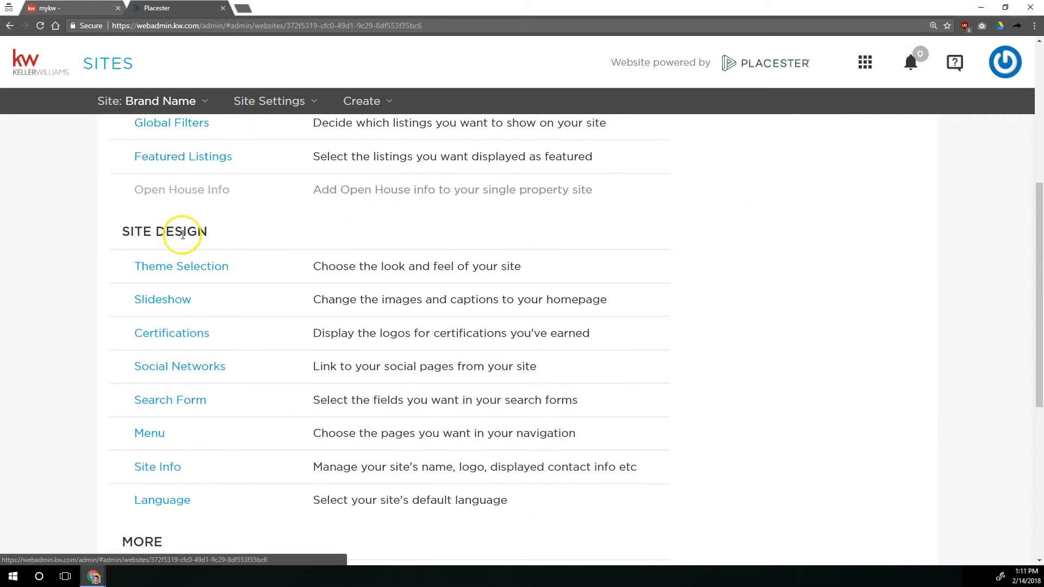
scroll(185, 225, "down", 6)
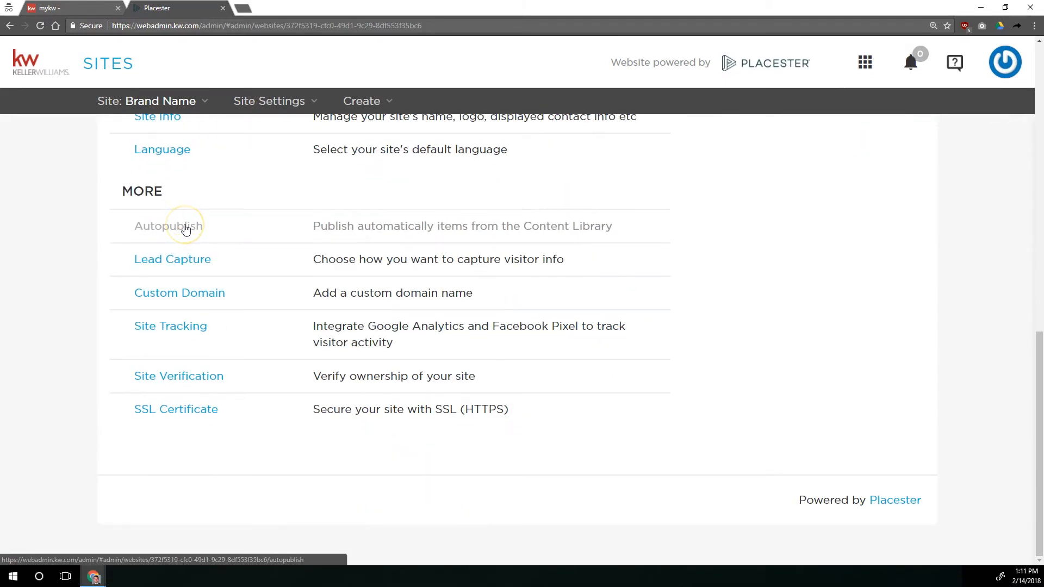
scroll(185, 228, "up", 10)
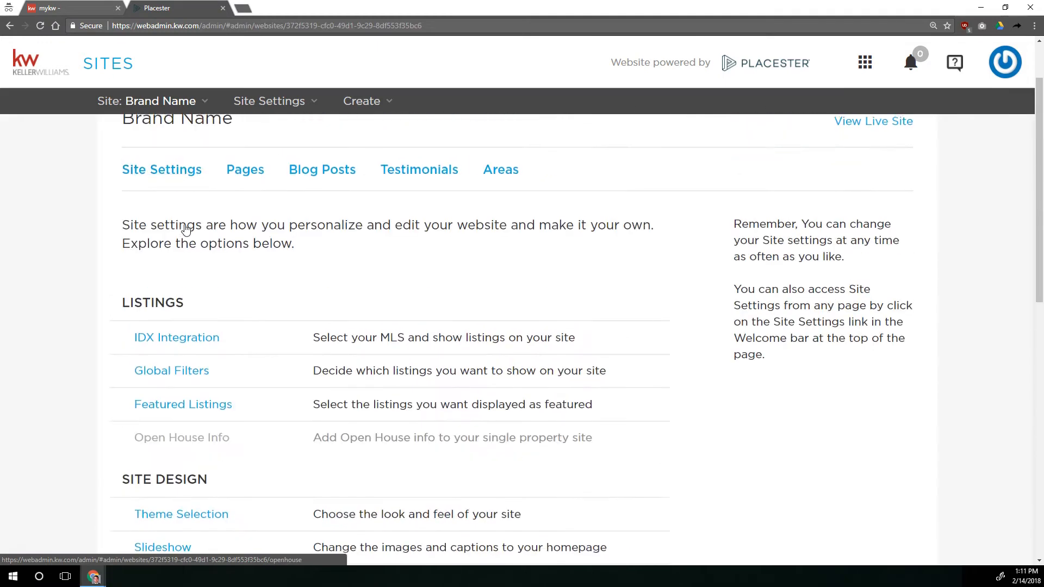
scroll(185, 228, "up", 1)
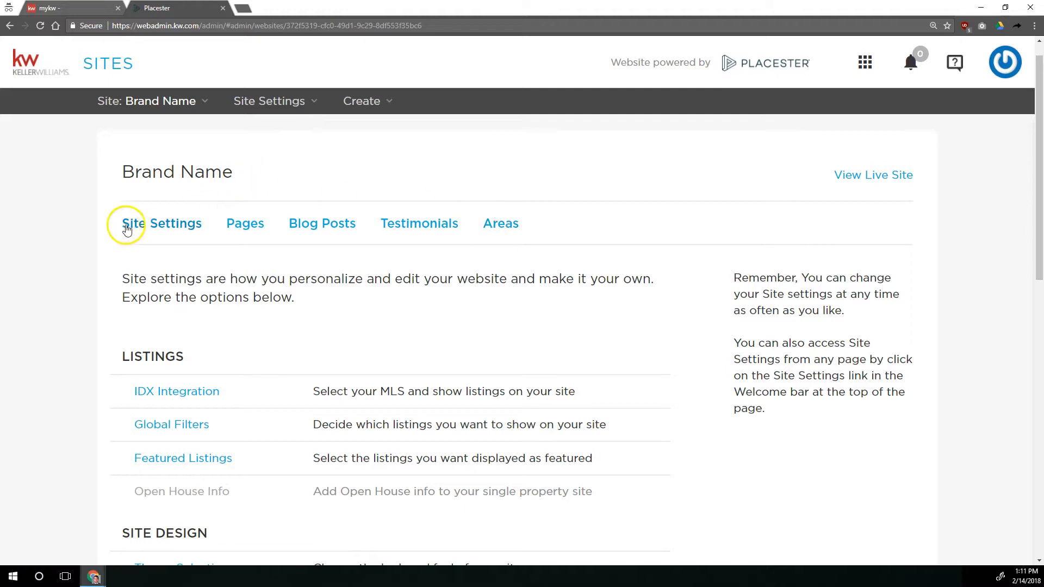
scroll(169, 243, "down", 2)
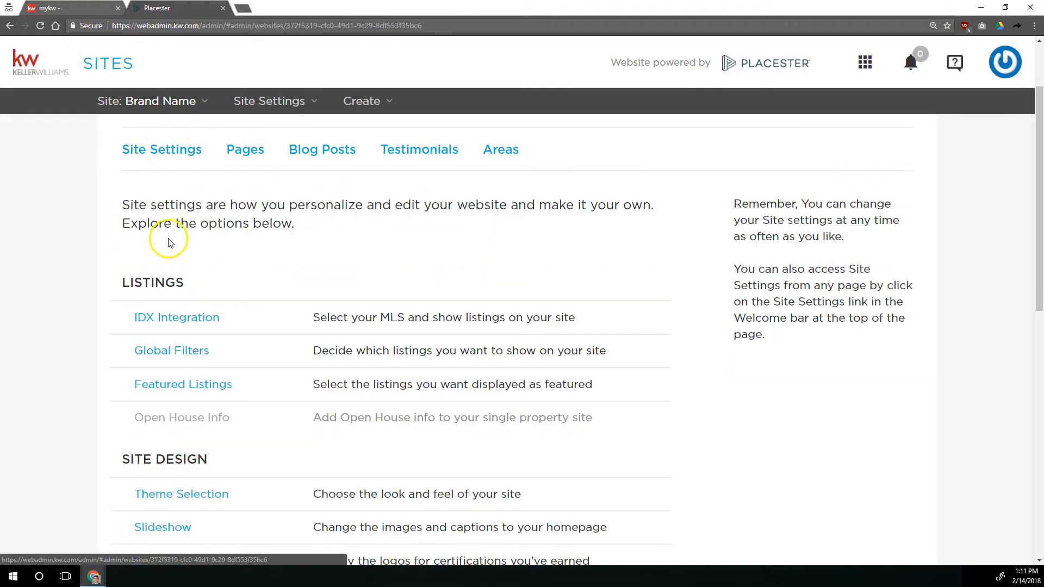
scroll(168, 245, "down", 8)
scroll(170, 250, "up", 8)
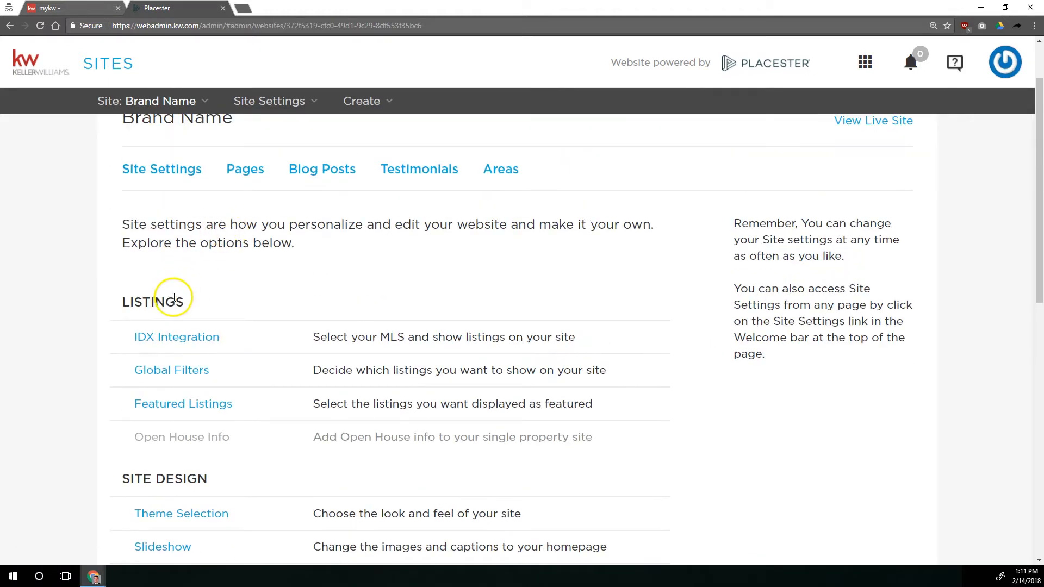
left_click_drag(123, 302, 226, 310)
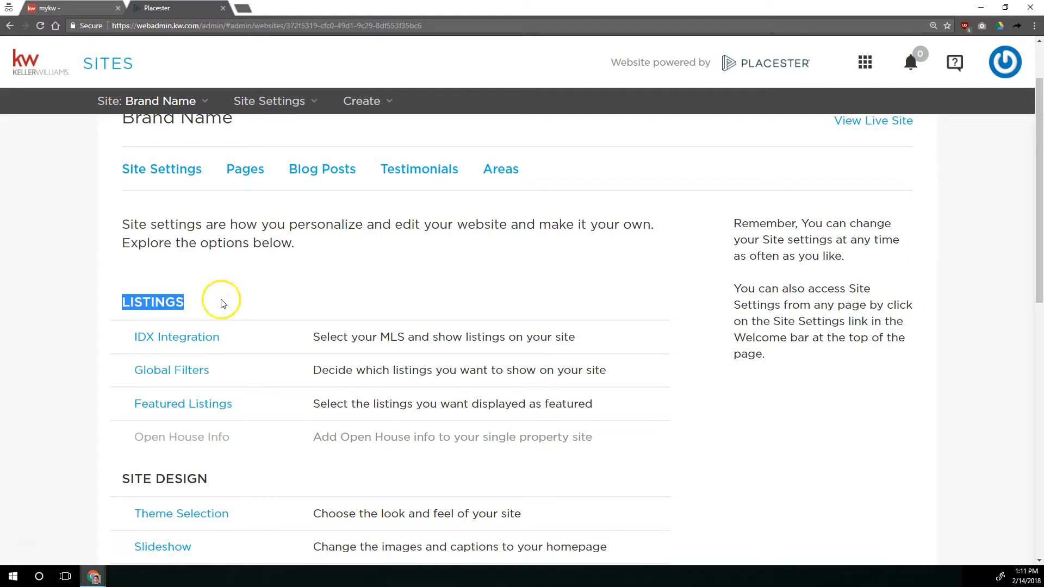
Open the IDX Integration settings and check the region choices available for KWLS
left_click(180, 337)
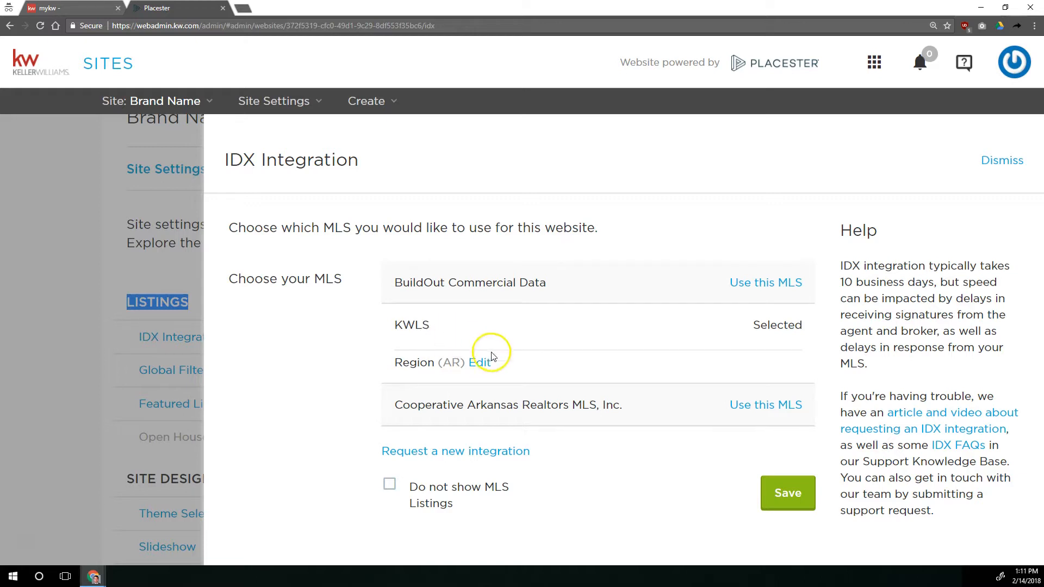
left_click(479, 362)
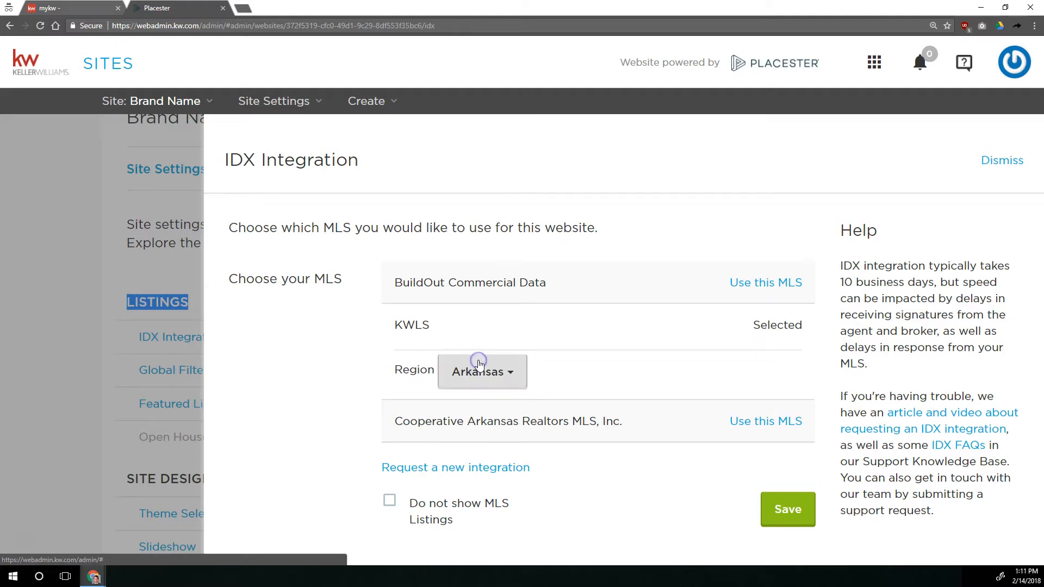
left_click(478, 372)
left_click(505, 377)
left_click(507, 377)
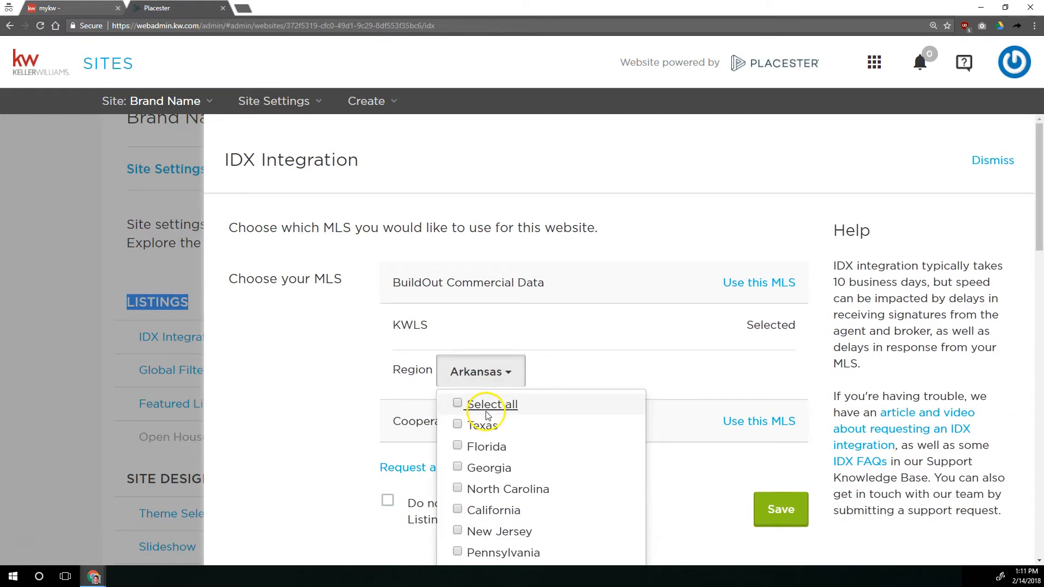
left_click(491, 340)
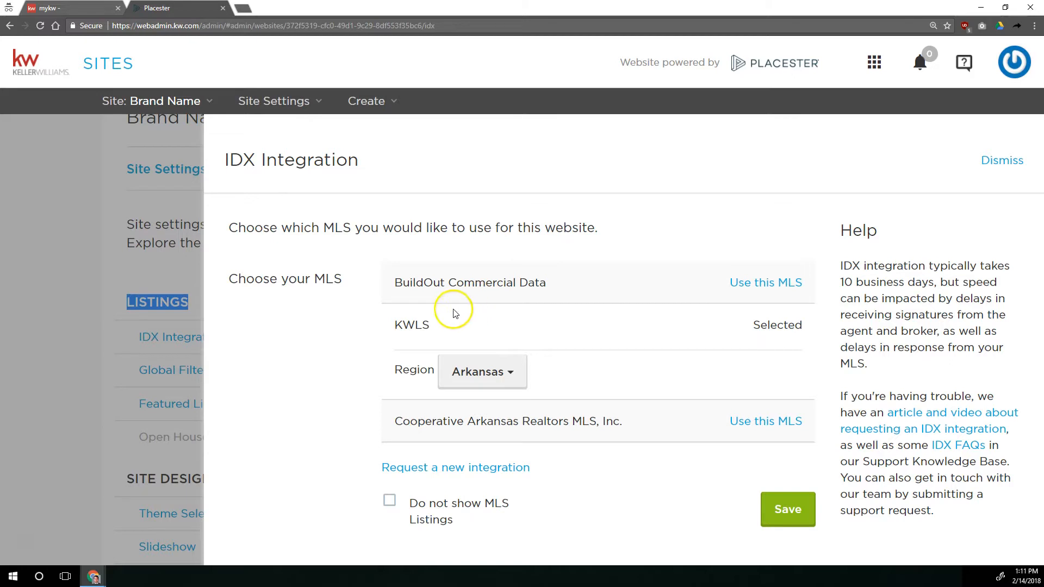
Choose Cooperative Arkansas Realtors MLS, Inc. as the site's MLS and save the IDX integration
left_click(429, 330)
left_click(783, 421)
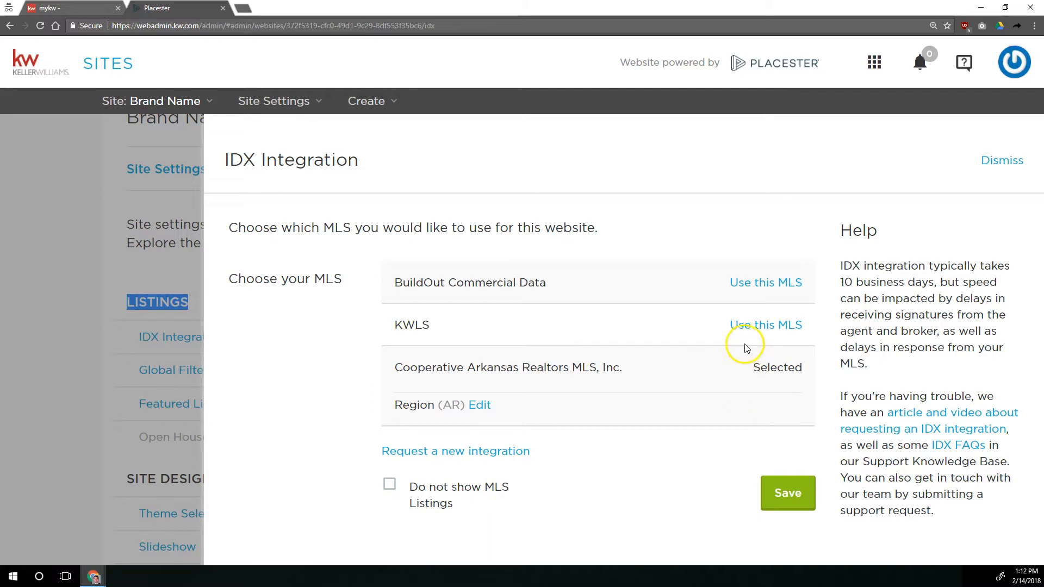
left_click(448, 409)
left_click(797, 495)
Check the region choices available for the Cooperative Arkansas Realtors MLS
left_click(477, 406)
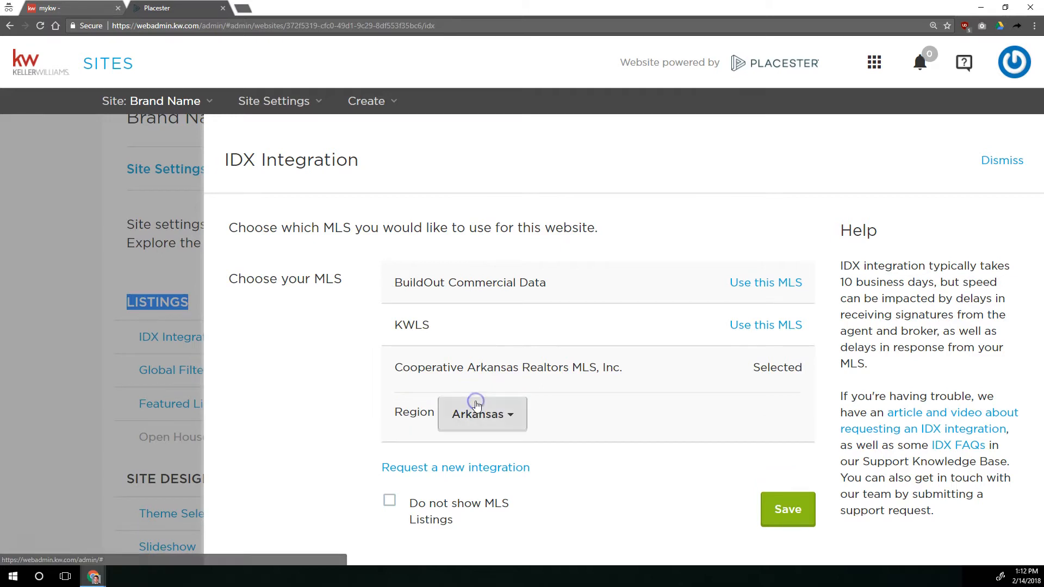
left_click(477, 409)
scroll(500, 478, "down", 1)
scroll(517, 407, "down", 2)
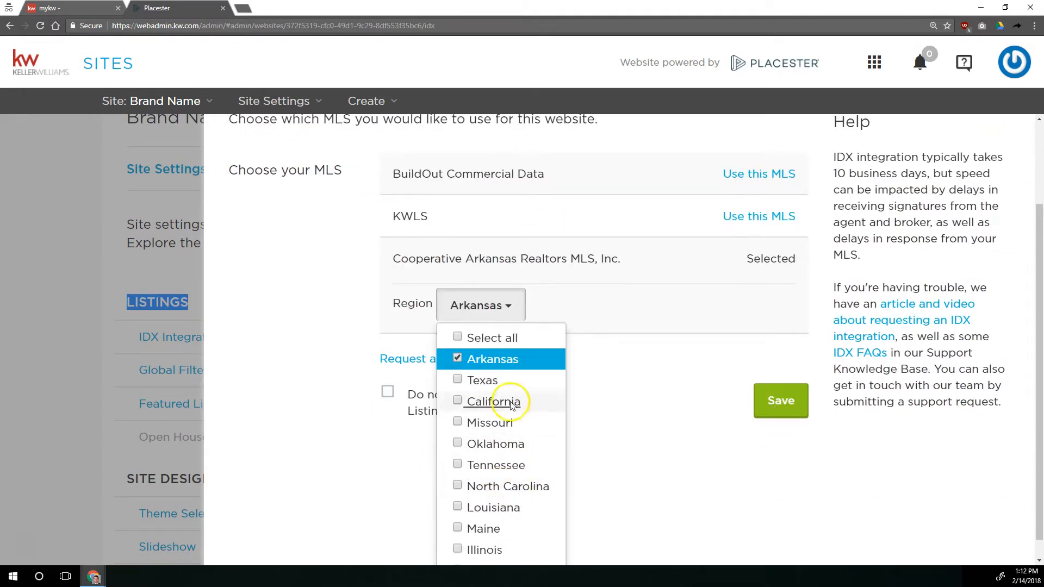
scroll(524, 368, "down", 1)
left_click(577, 281)
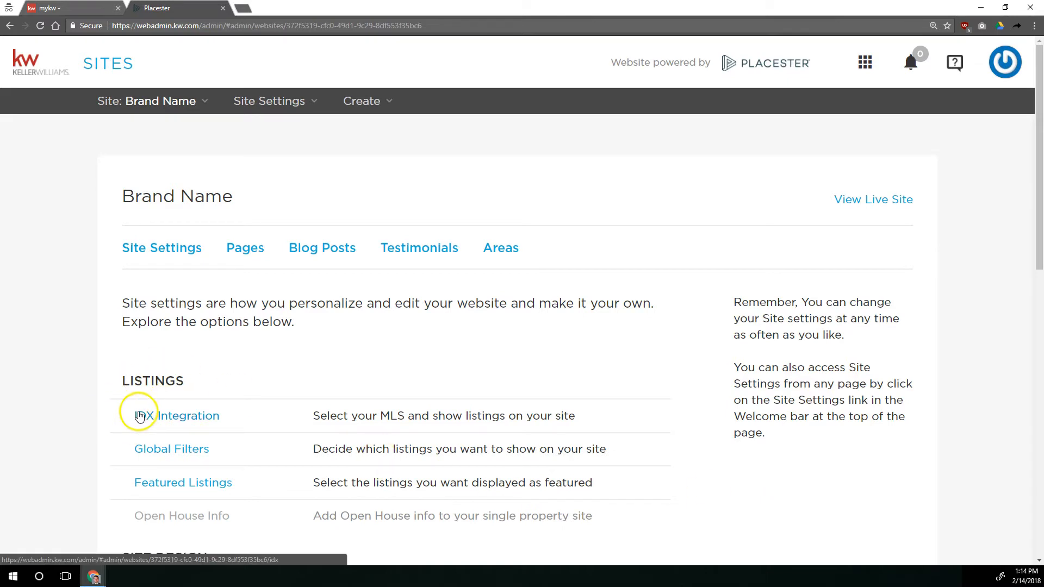
Open the site's Global Filters and add a City field to the listing search criteria
left_click(175, 449)
scroll(326, 313, "down", 5)
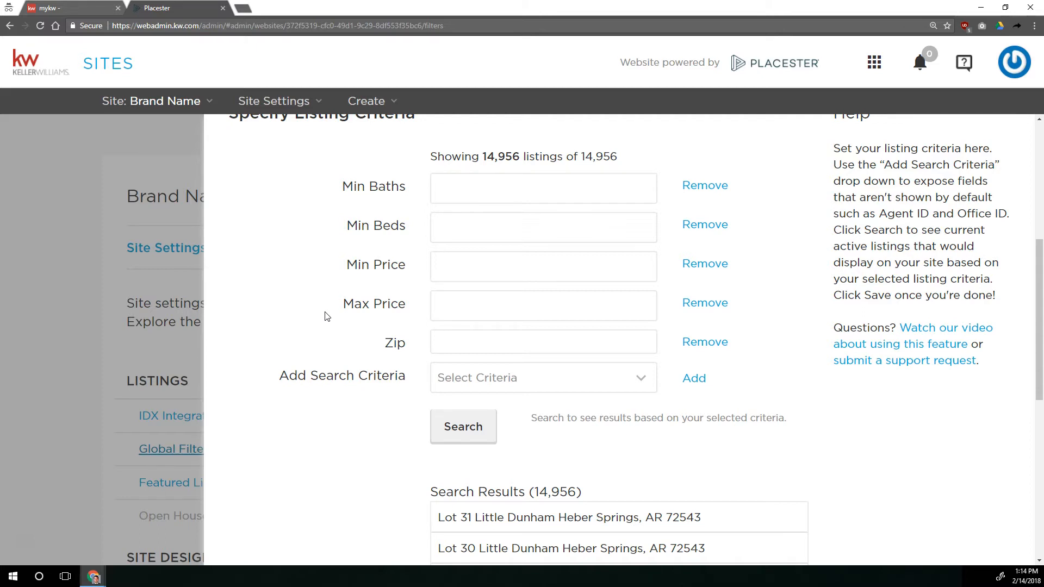
left_click_drag(307, 375, 426, 377)
left_click(526, 375)
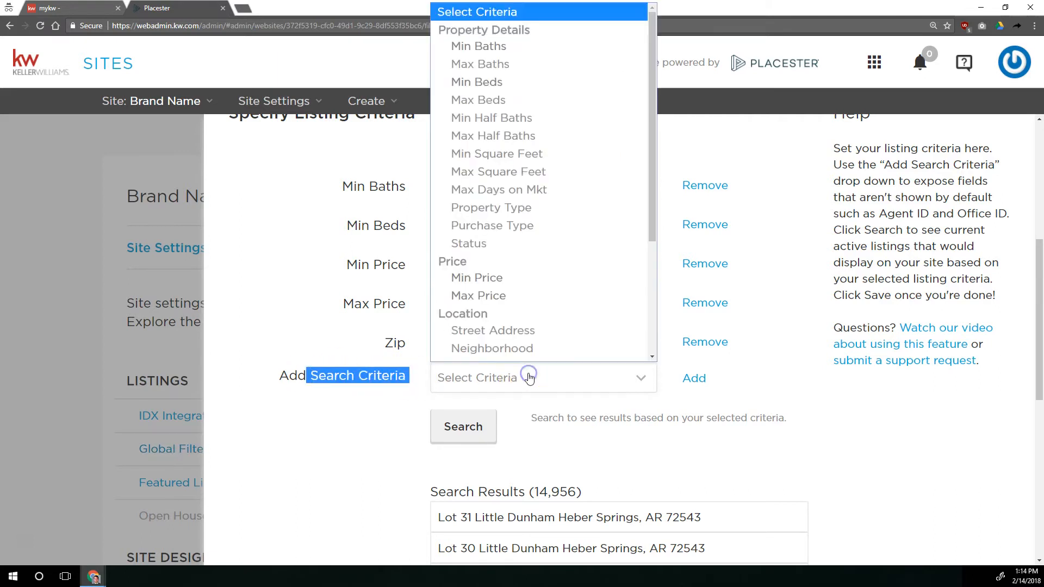
scroll(534, 221, "down", 3)
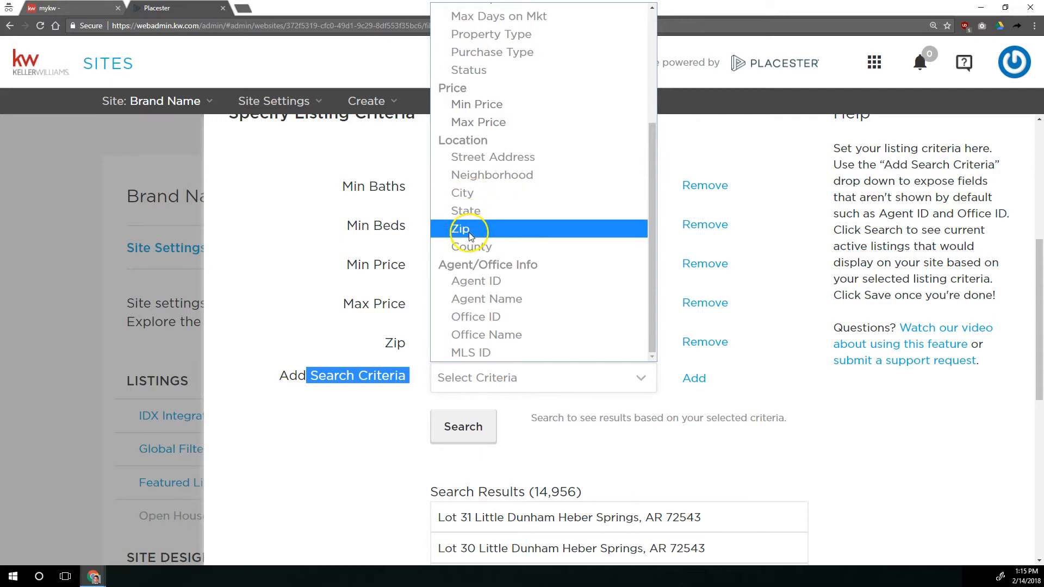
left_click(465, 193)
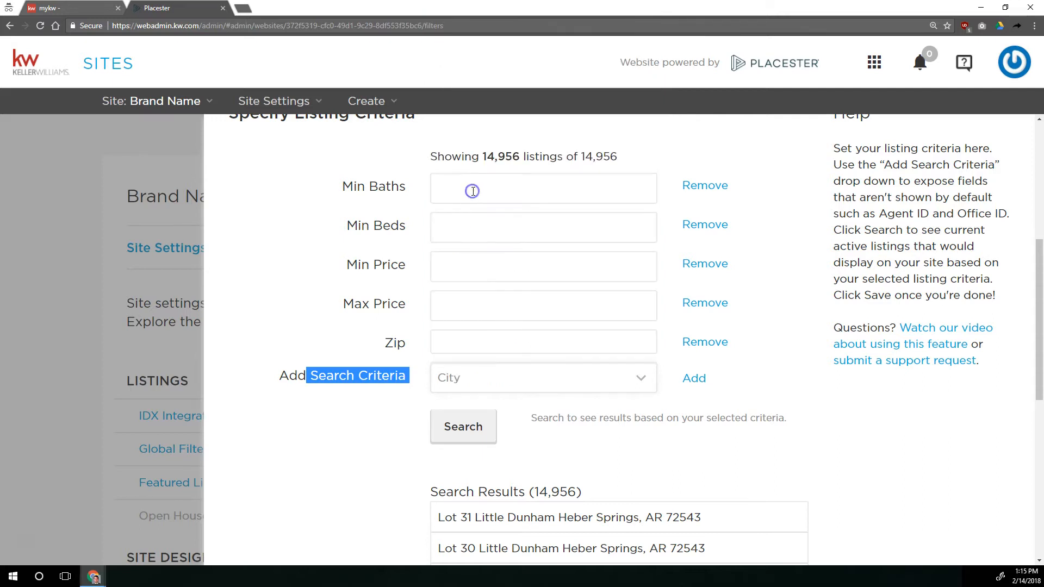
left_click(696, 379)
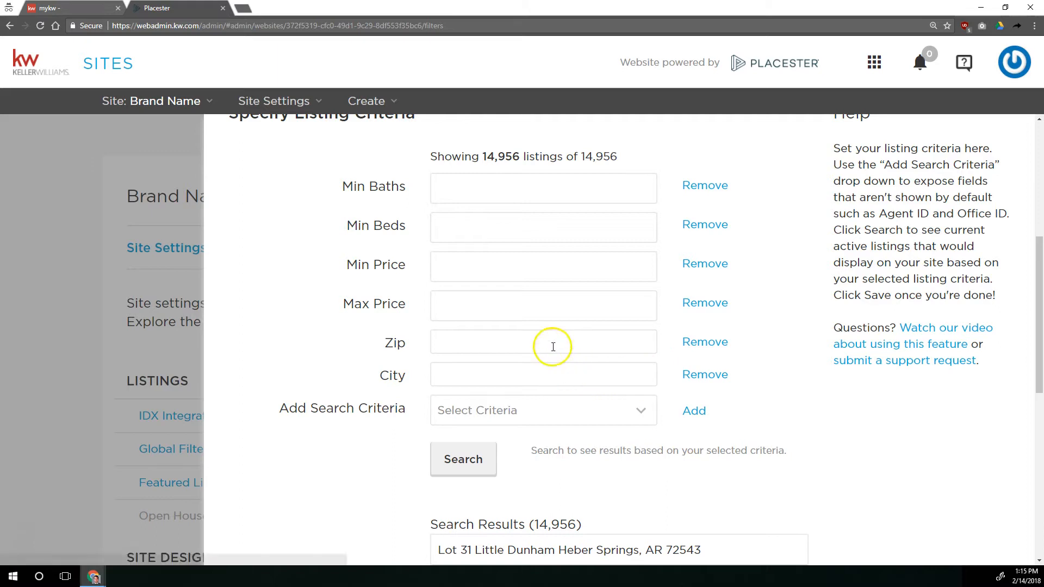
left_click(549, 368)
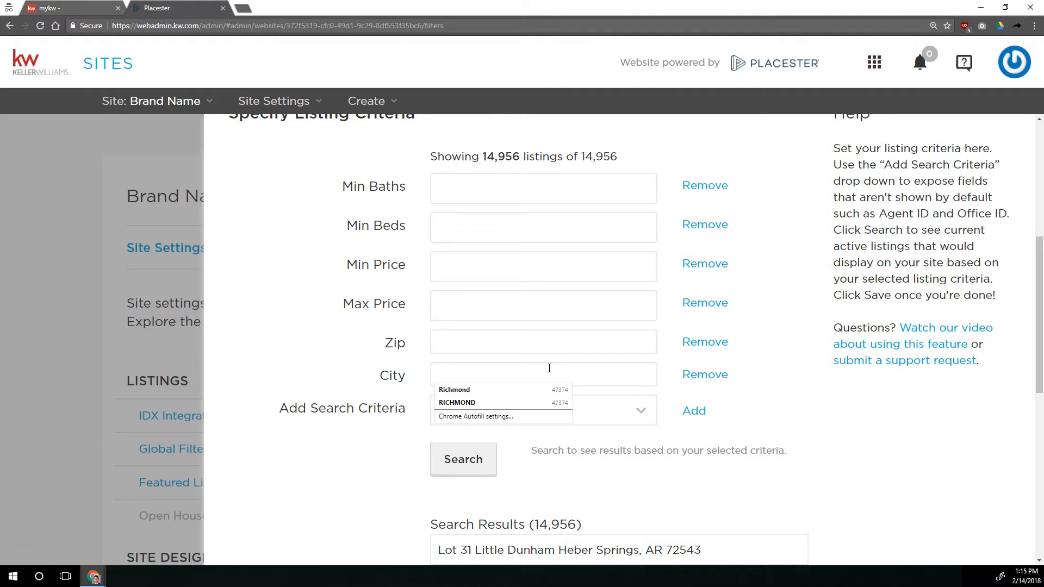
Enter Augusta and Barling as cities in the City field of the global listing criteria
type("augusta")
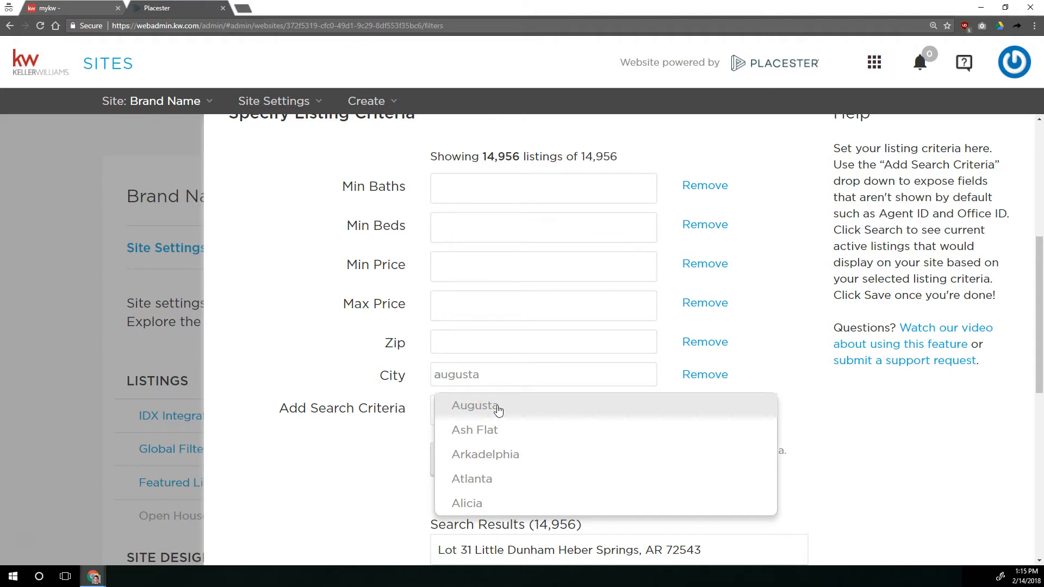
left_click(477, 406)
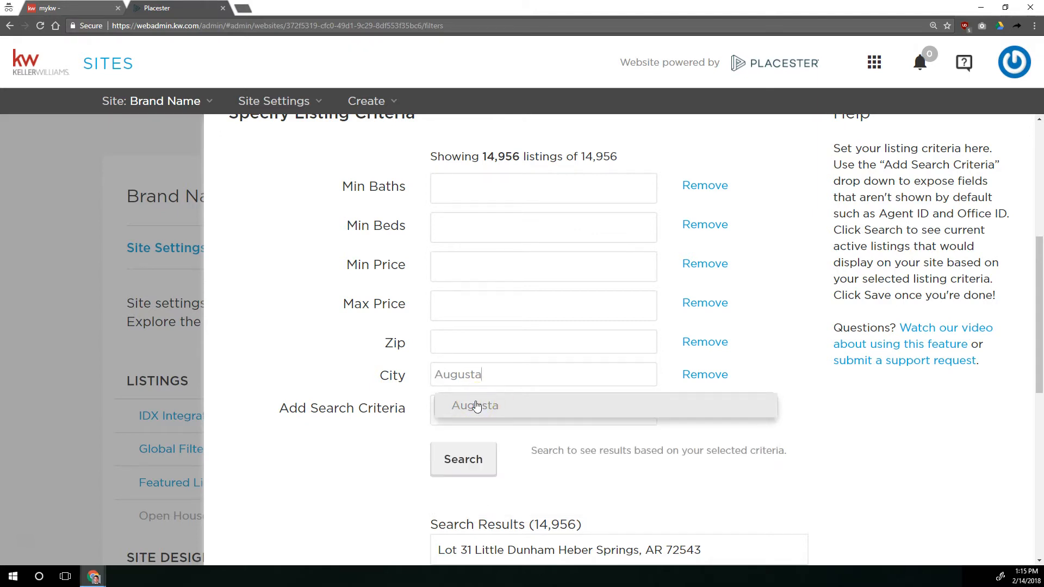
left_click(495, 414)
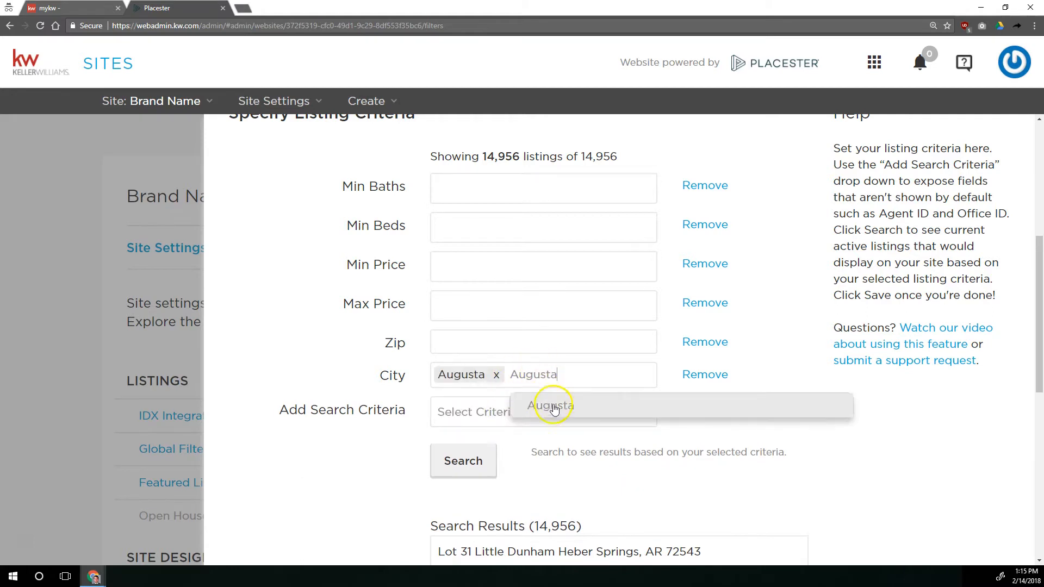
left_click_drag(560, 374, 509, 374)
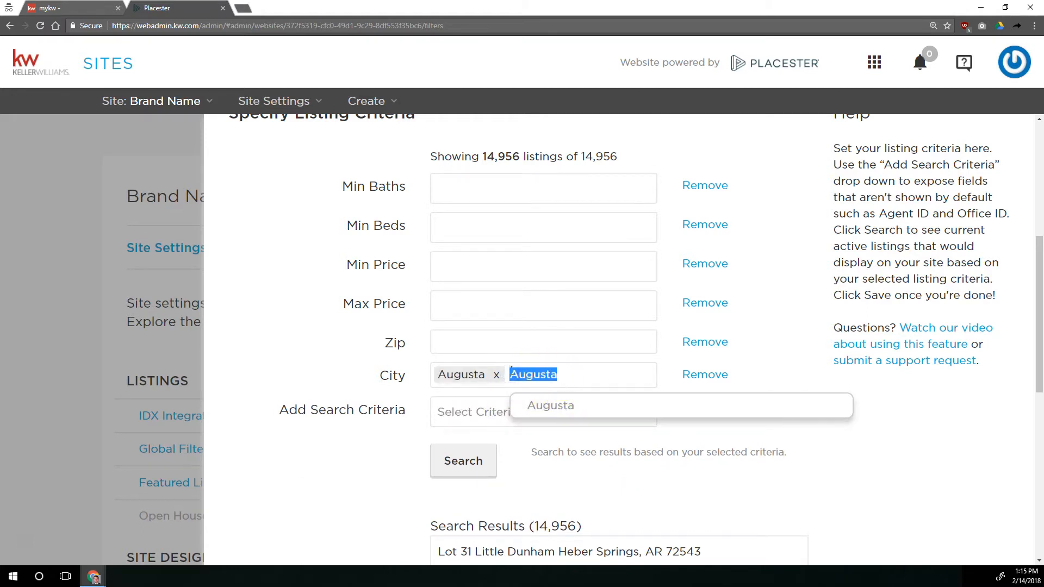
type("b")
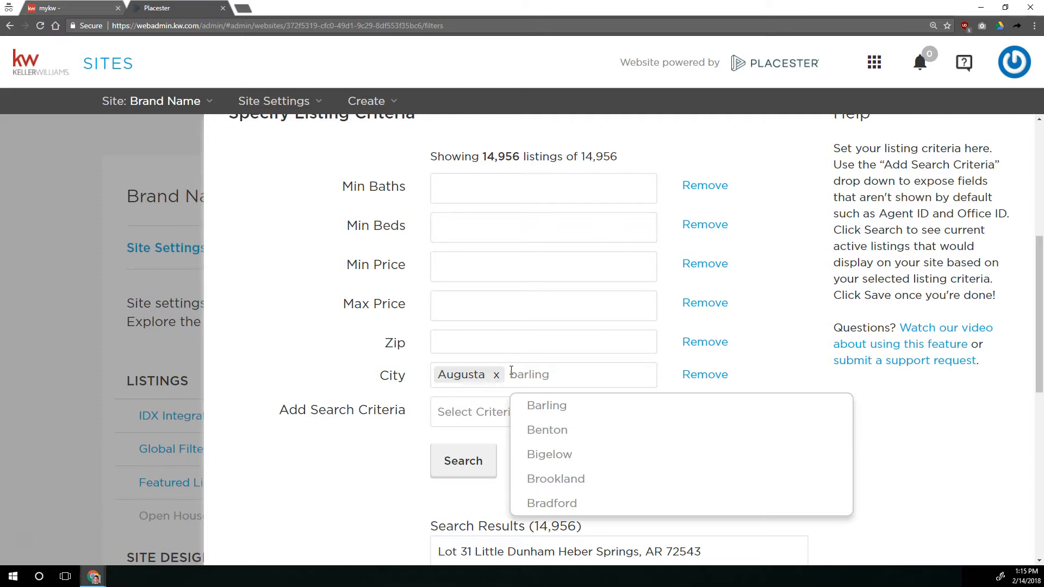
left_click(546, 405)
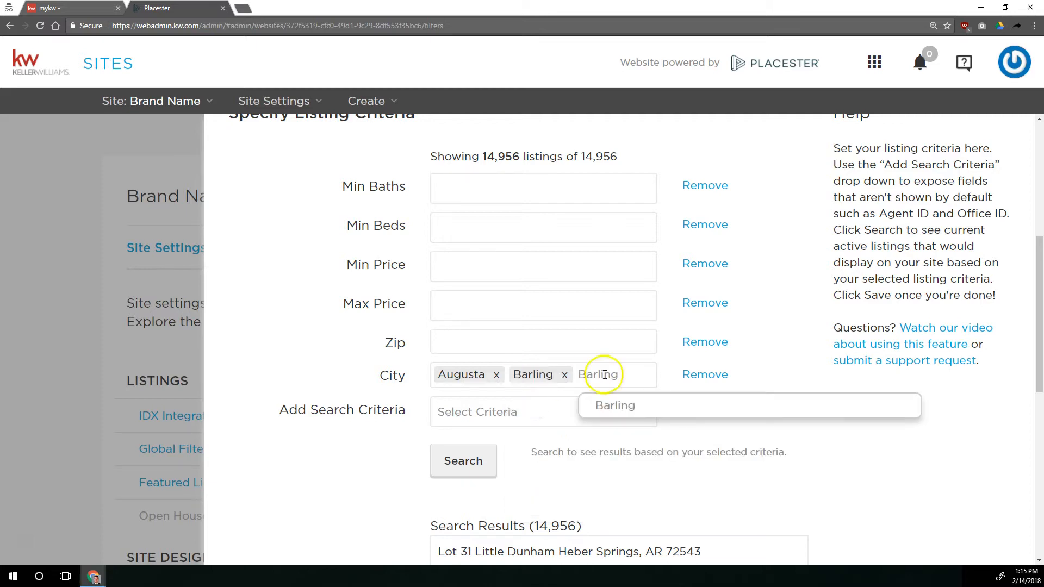
Remove the City field from the global listing criteria and save the filters
scroll(578, 454, "down", 1)
scroll(577, 454, "down", 8)
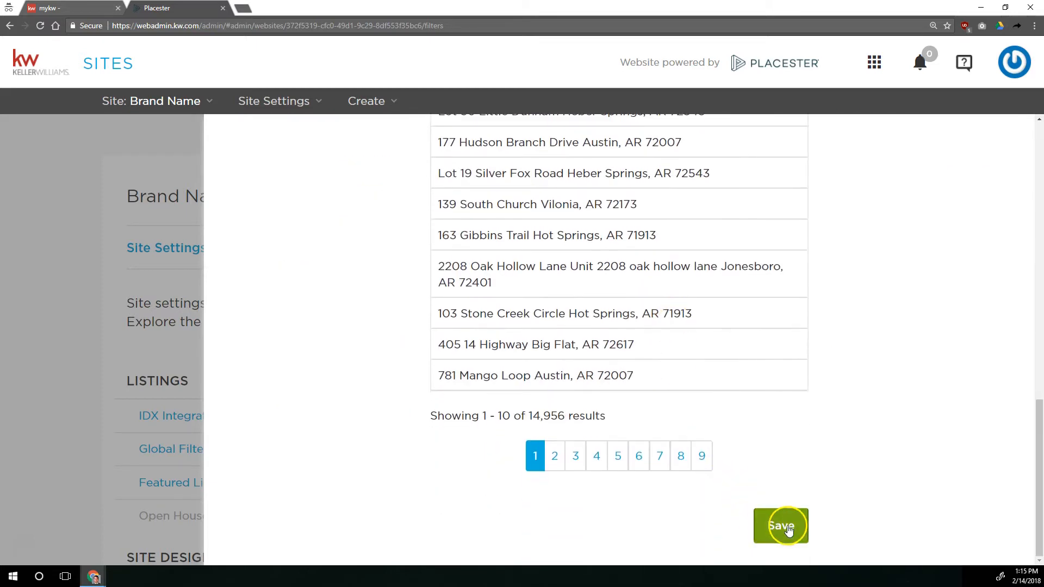
left_click(788, 530)
scroll(761, 501, "up", 9)
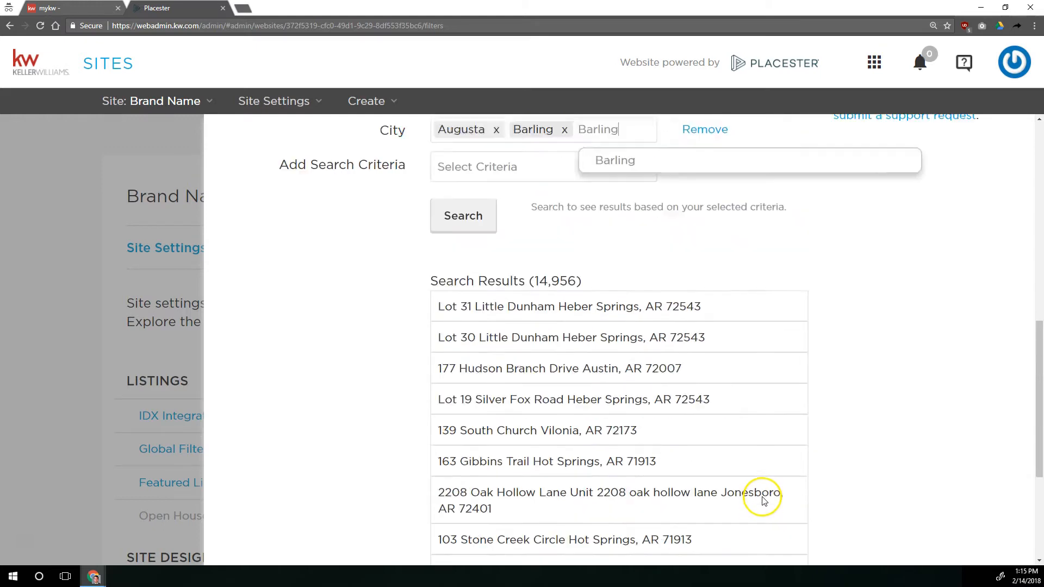
scroll(762, 501, "up", 2)
scroll(517, 454, "down", 2)
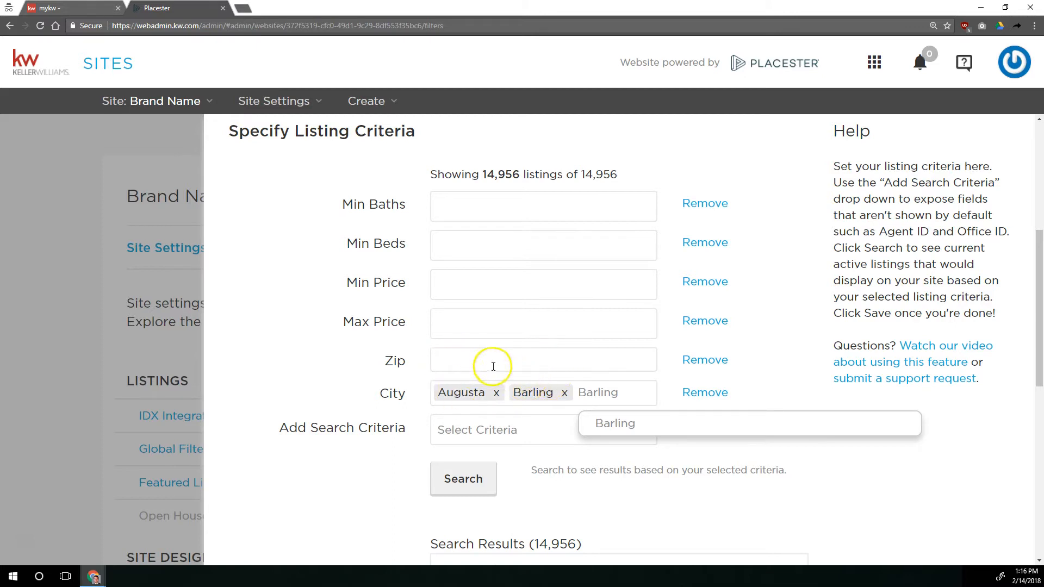
left_click(704, 392)
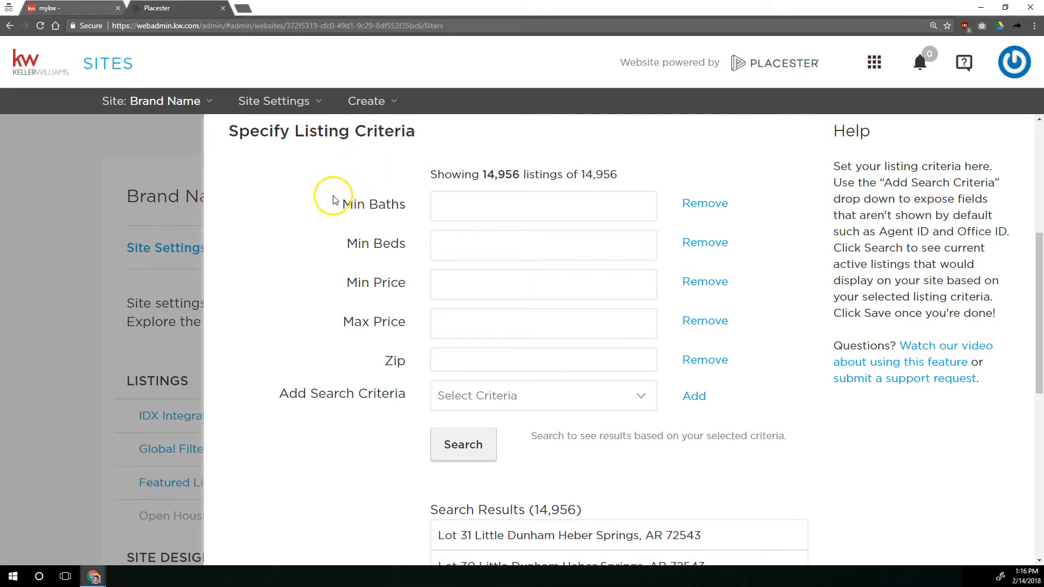
scroll(334, 227, "down", 8)
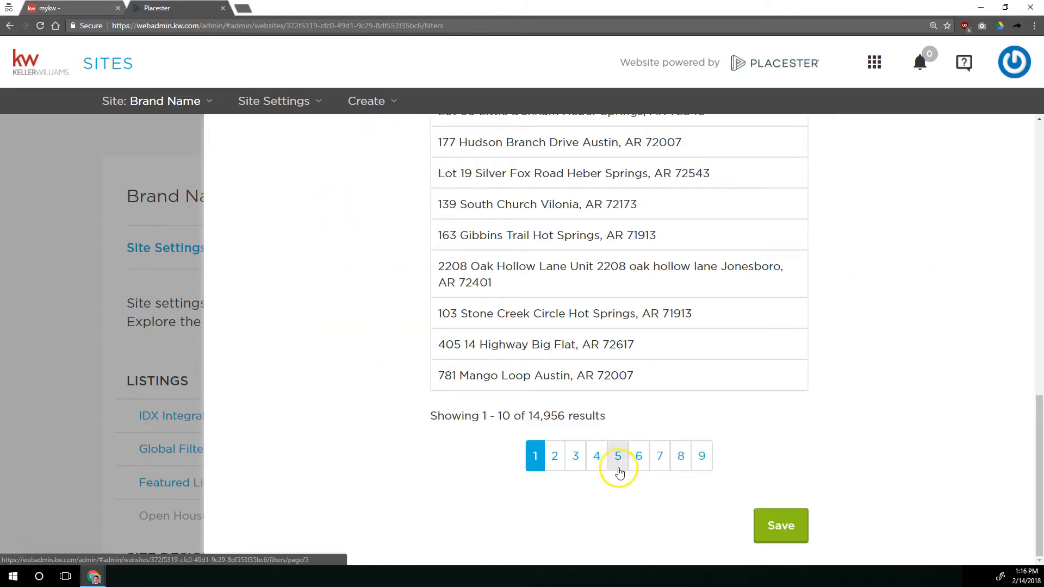
left_click(790, 527)
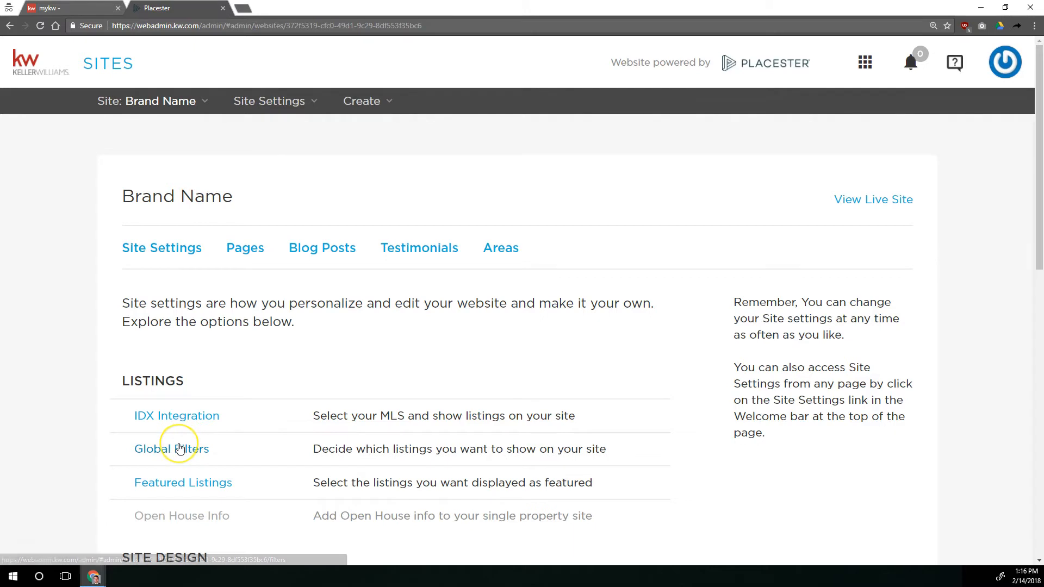
Open the site's Featured Listings settings at the criteria for filtered listings
left_click(189, 488)
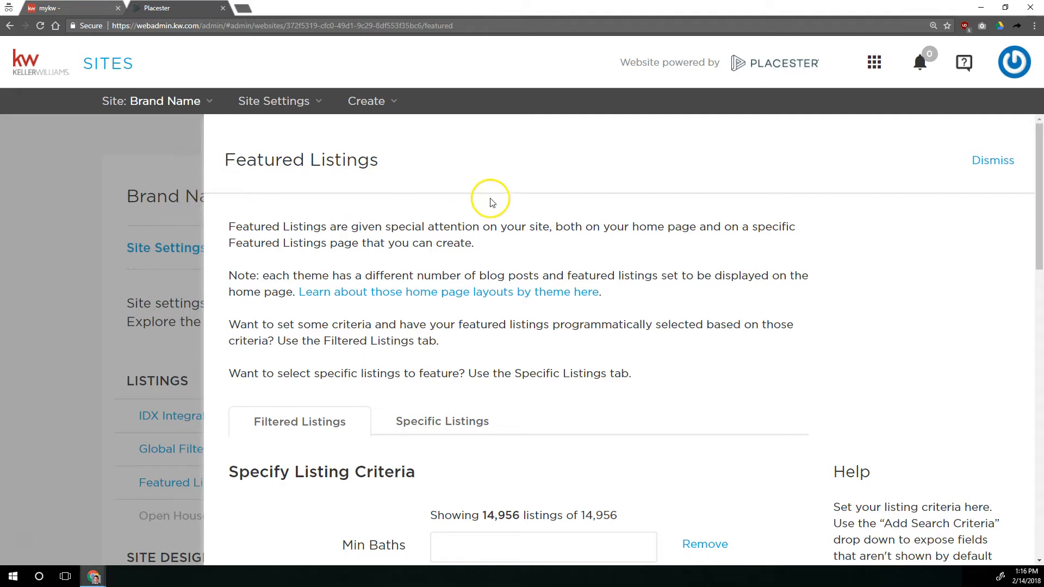
scroll(470, 189, "down", 7)
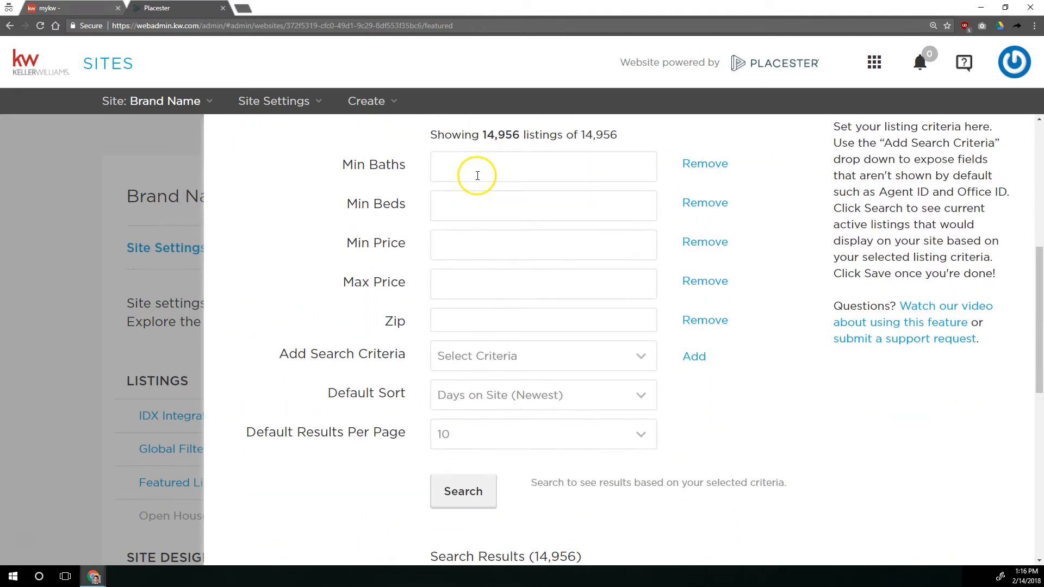
left_click(337, 261)
left_click(334, 253)
left_click_drag(278, 353, 411, 355)
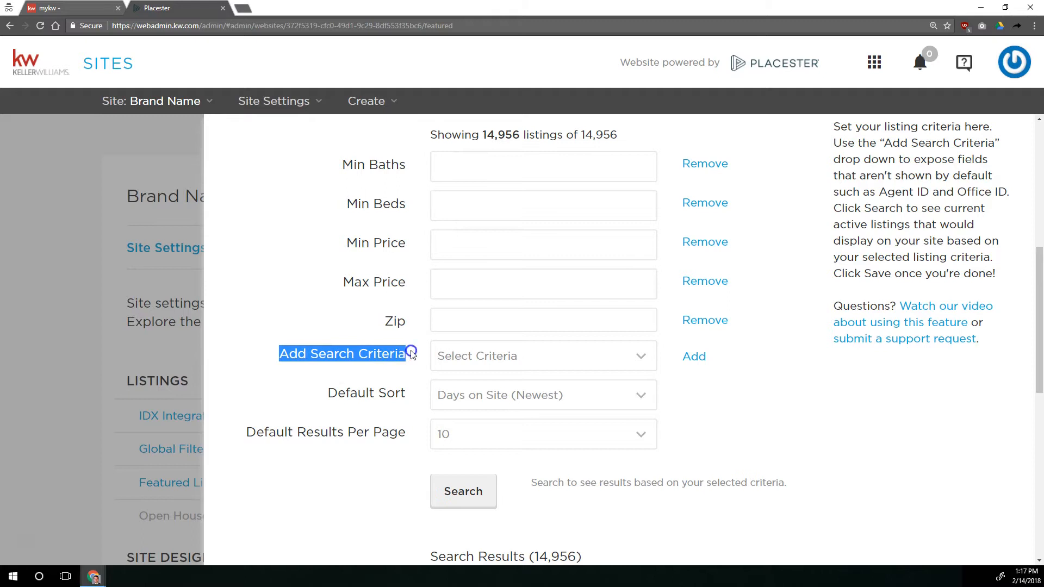
Add an Agent ID field to the featured listing criteria and enter the agent's ID
left_click(533, 358)
scroll(526, 201, "down", 4)
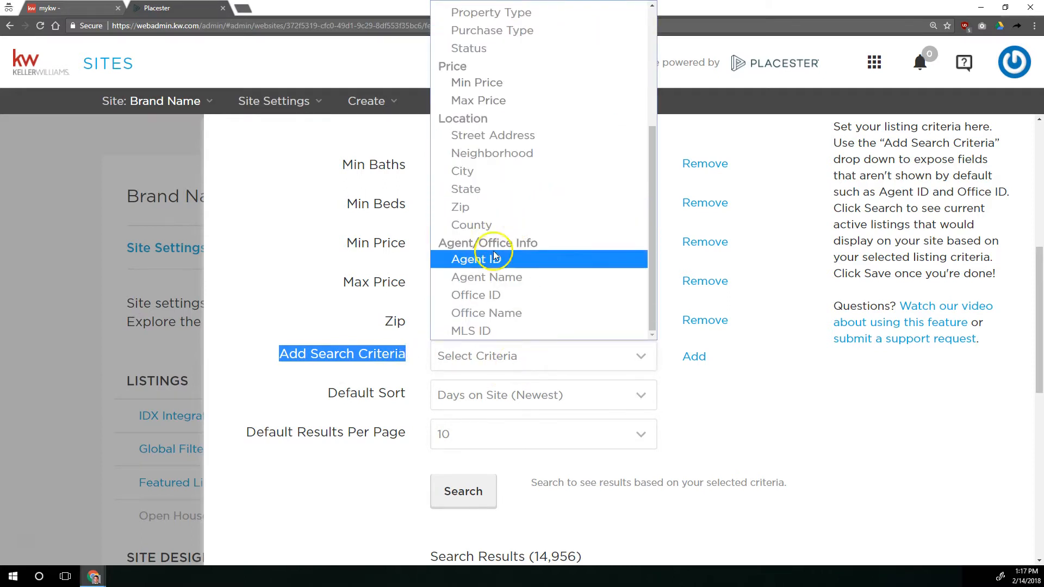
left_click(484, 258)
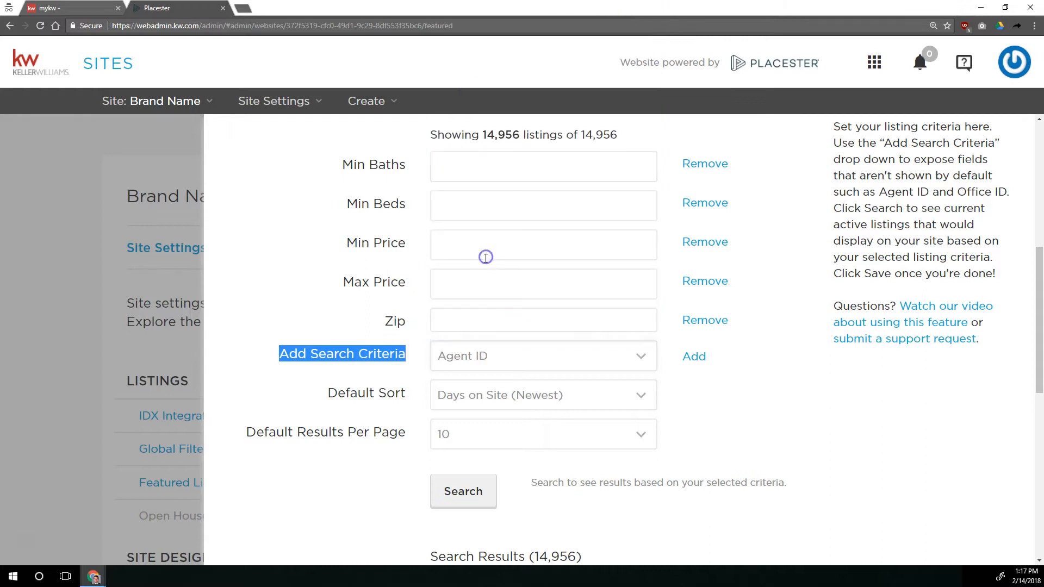
left_click(690, 356)
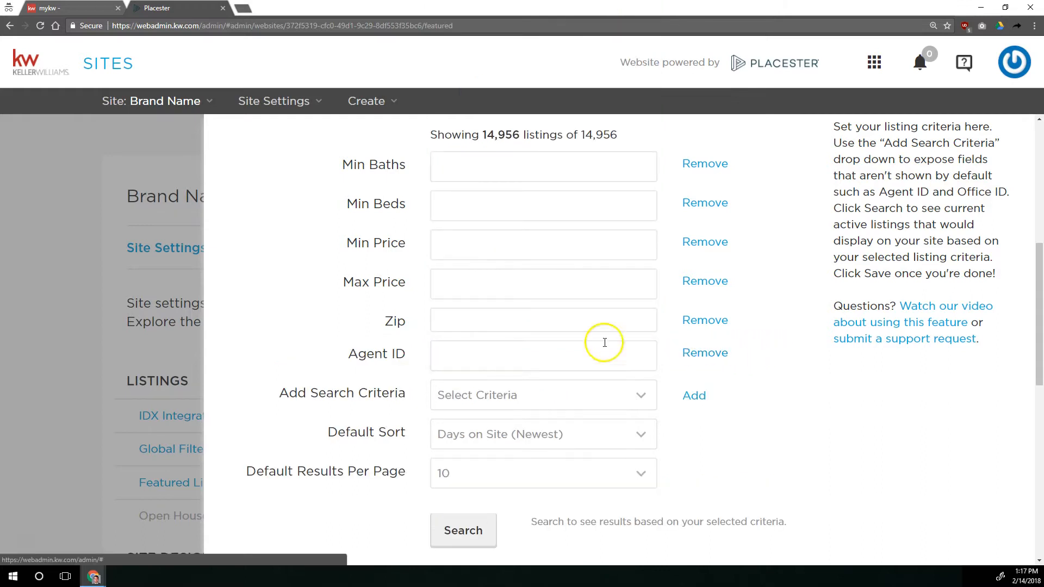
left_click(523, 352)
type("123456")
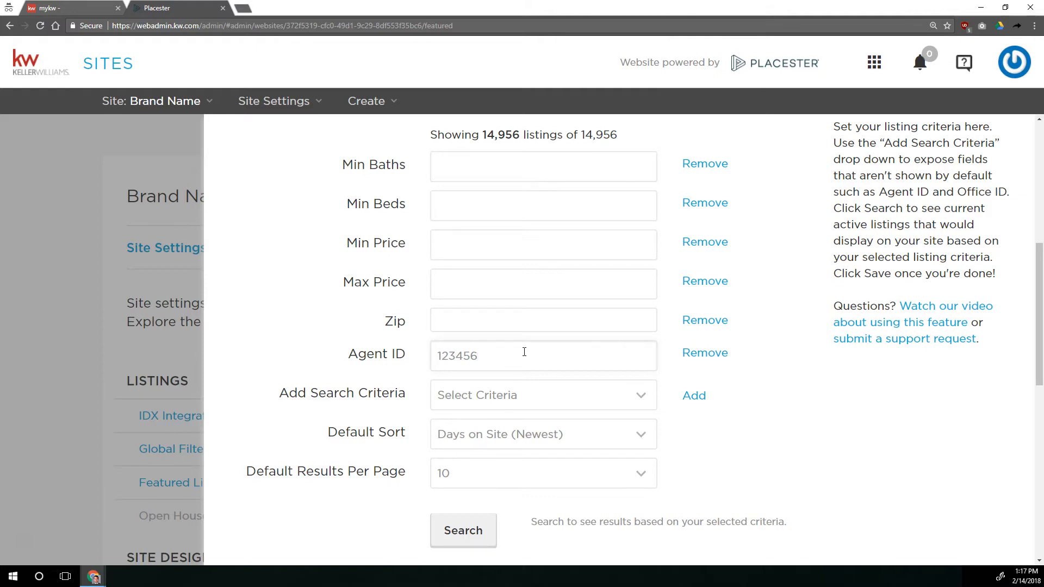
Search the featured listings by the entered agent ID and review the search results
scroll(490, 375, "down", 3)
left_click(461, 367)
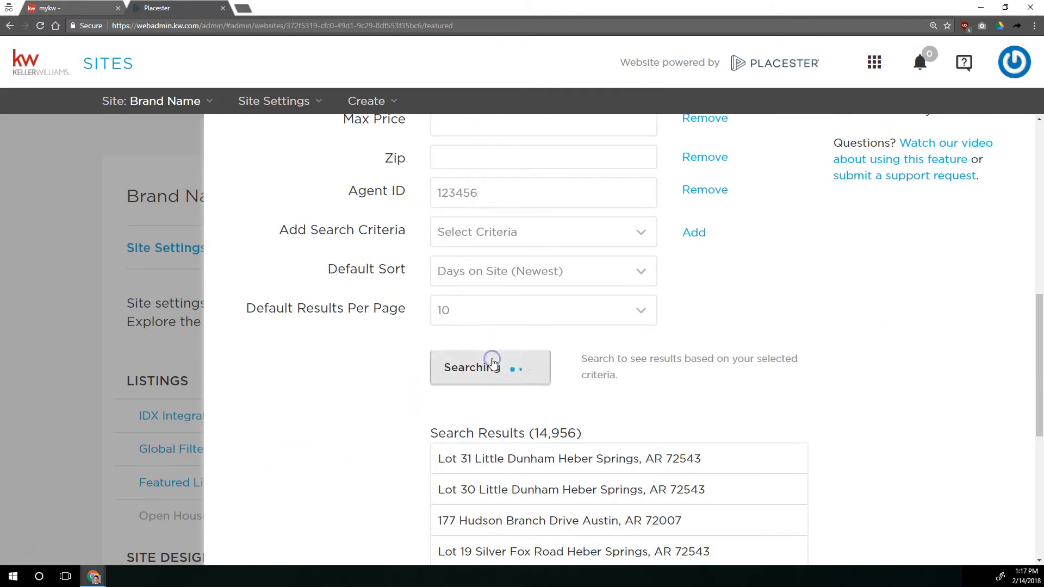
scroll(520, 343, "down", 3)
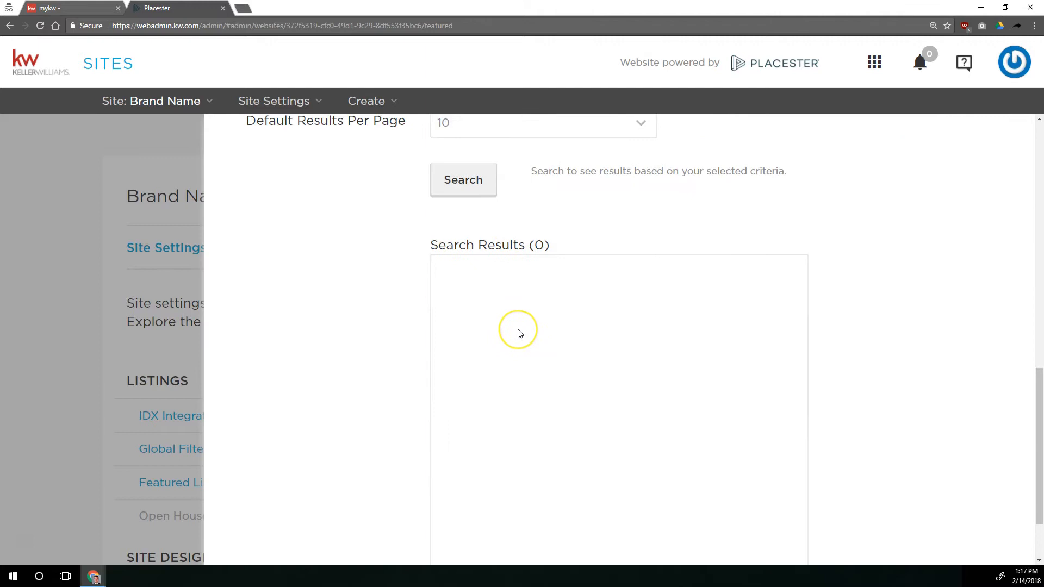
scroll(516, 330, "up", 2)
left_click(459, 299)
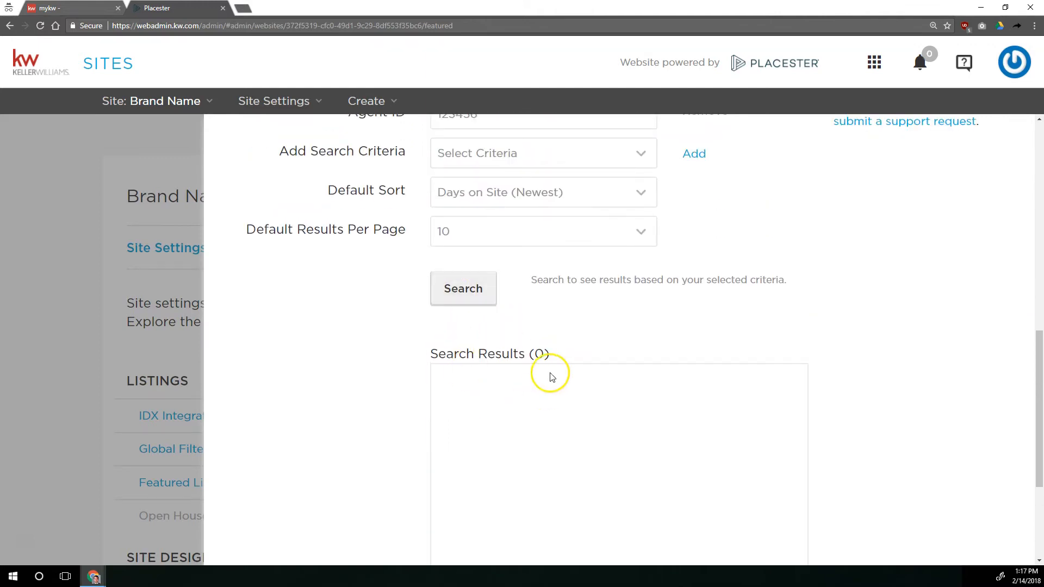
scroll(549, 376, "down", 2)
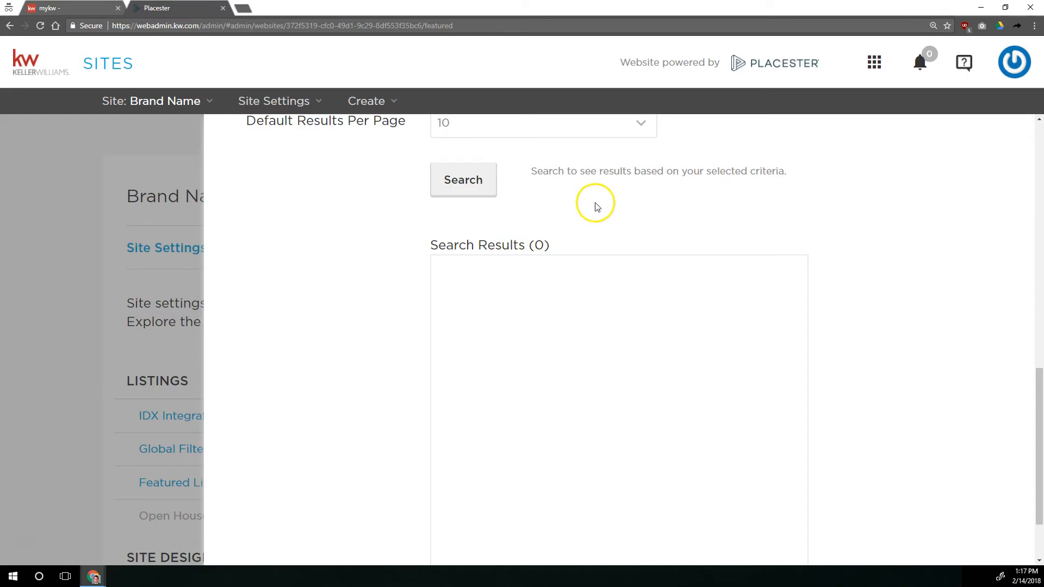
scroll(559, 256, "up", 4)
scroll(675, 364, "down", 6)
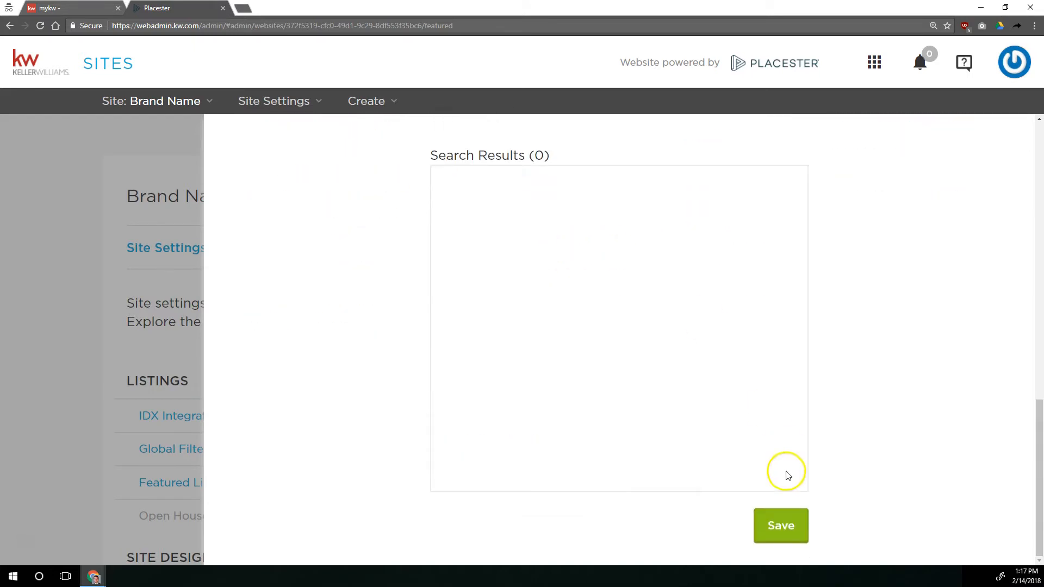
scroll(815, 435, "up", 8)
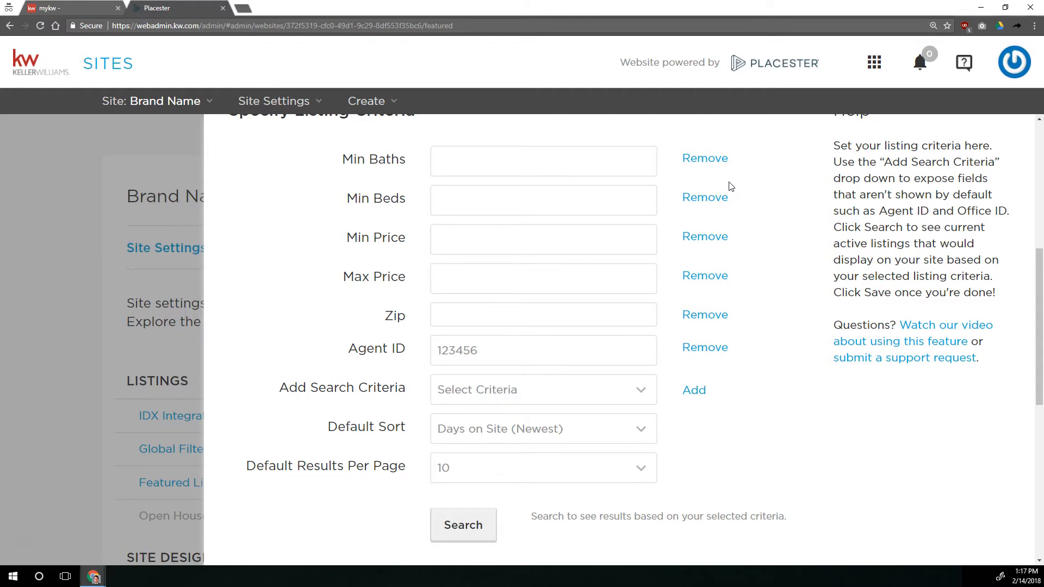
Replace the Agent ID field in the featured listing criteria with a City field set to Augusta
left_click(702, 348)
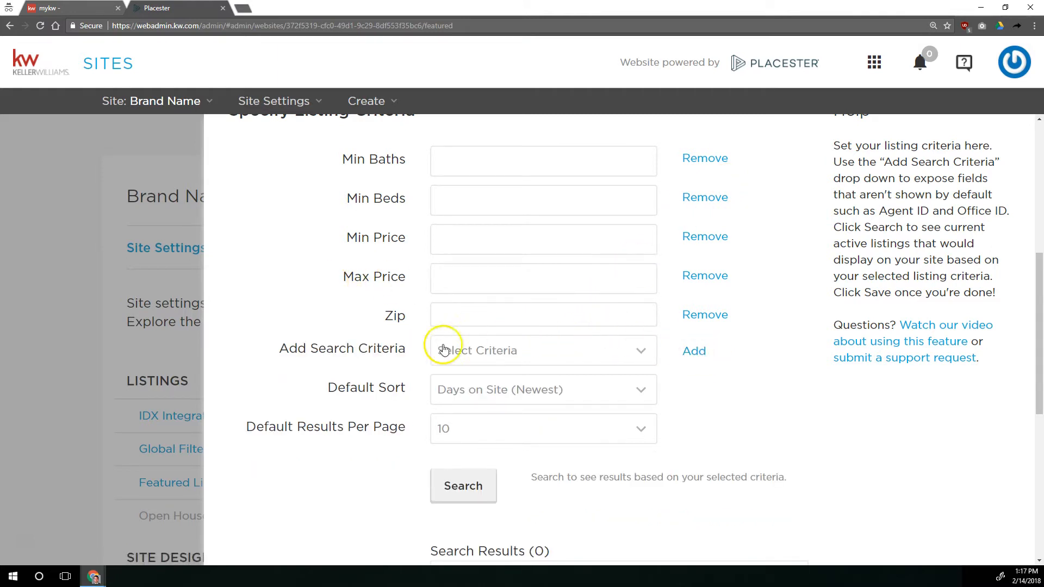
left_click(461, 349)
scroll(479, 260, "down", 3)
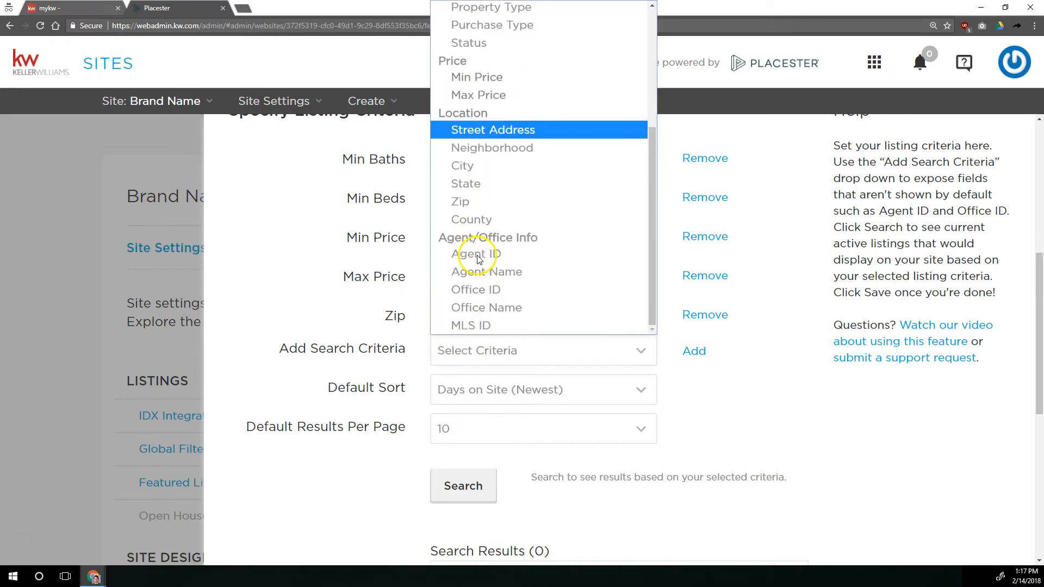
left_click(480, 168)
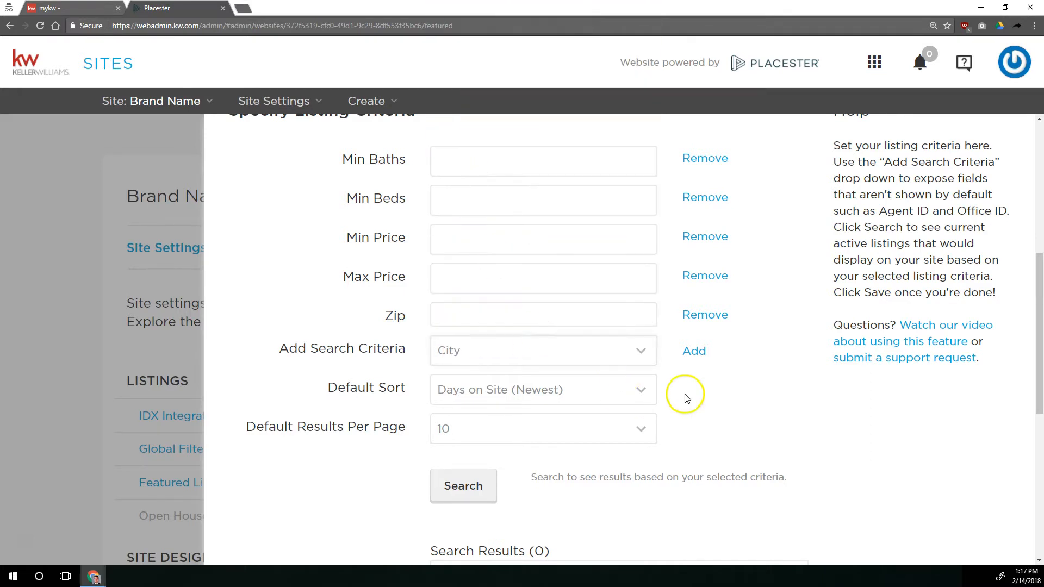
left_click(694, 351)
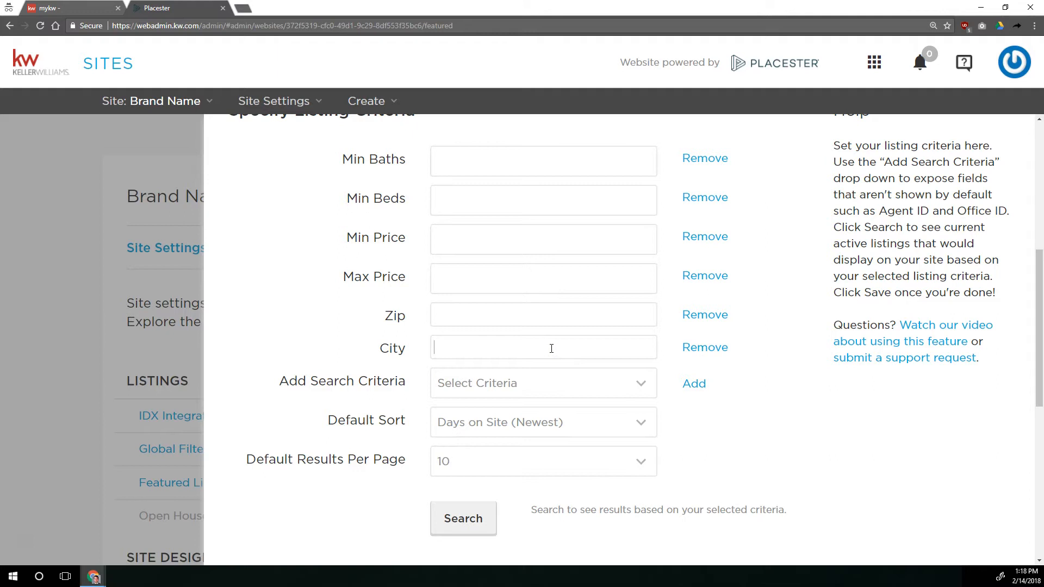
left_click(551, 348)
type("au")
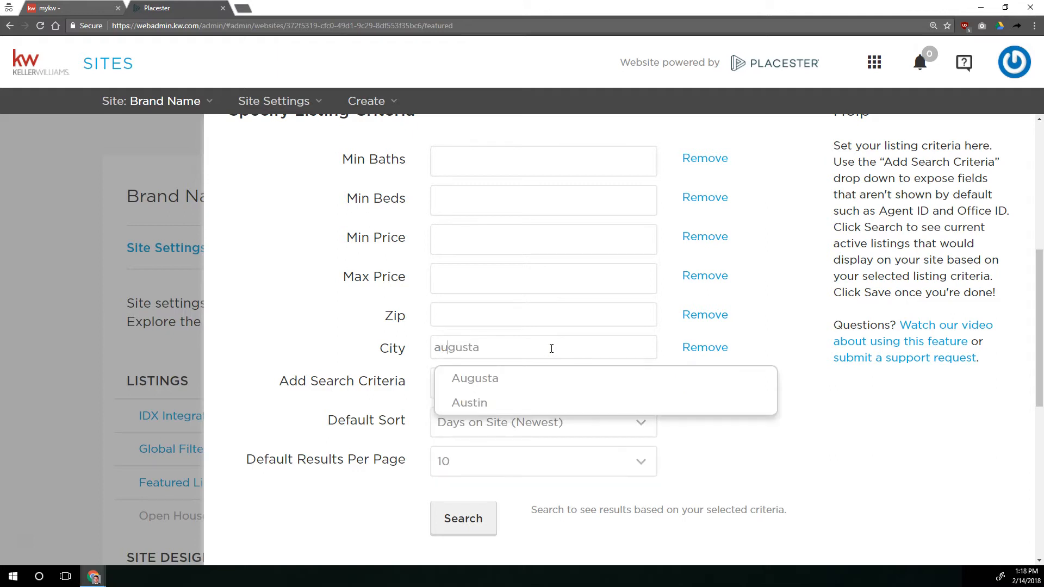
left_click(533, 379)
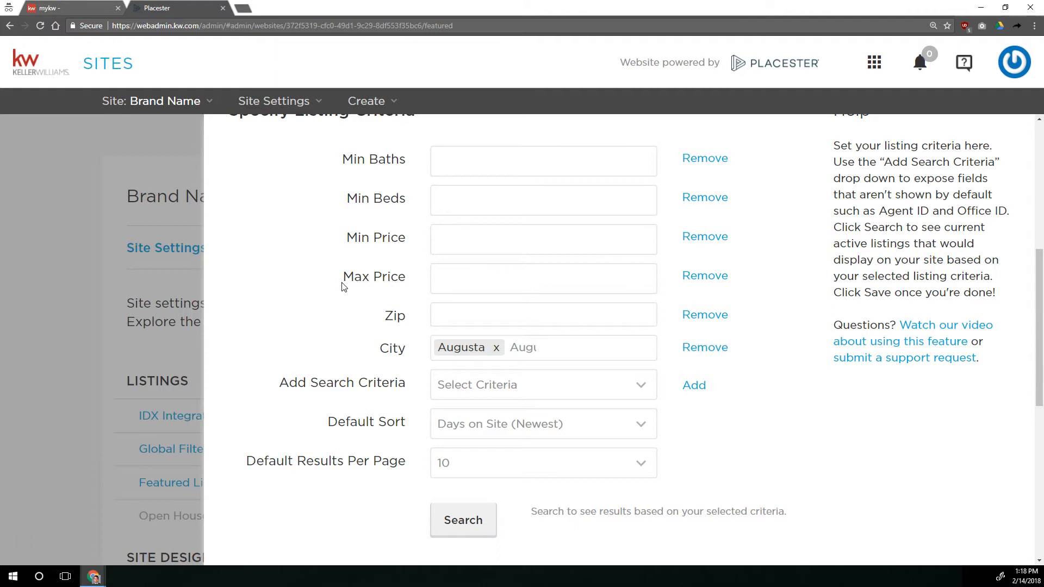
left_click(324, 264)
Check which other search criteria are available for filtering the featured listings
left_click(484, 378)
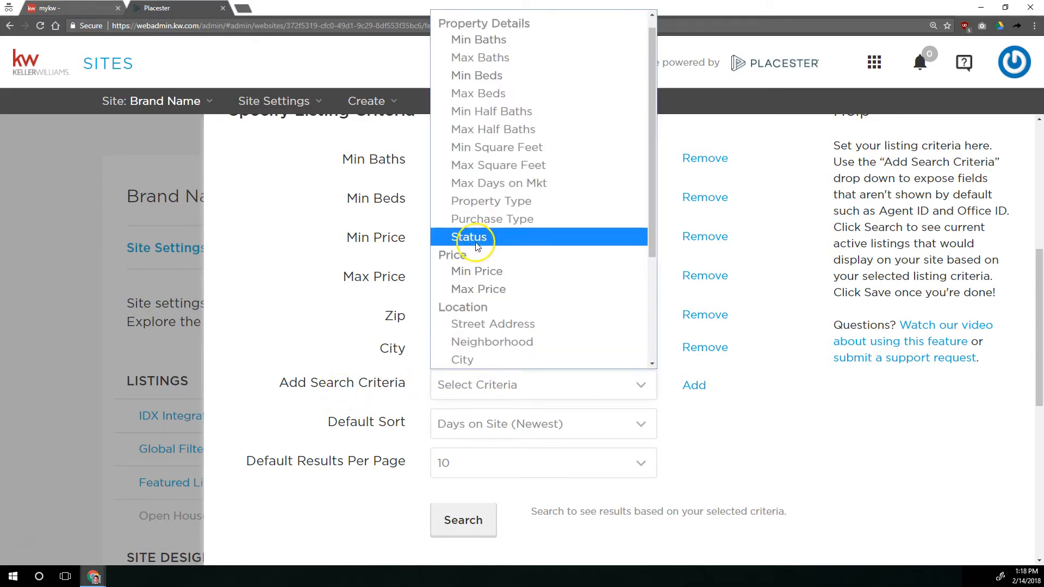
scroll(497, 190, "down", 3)
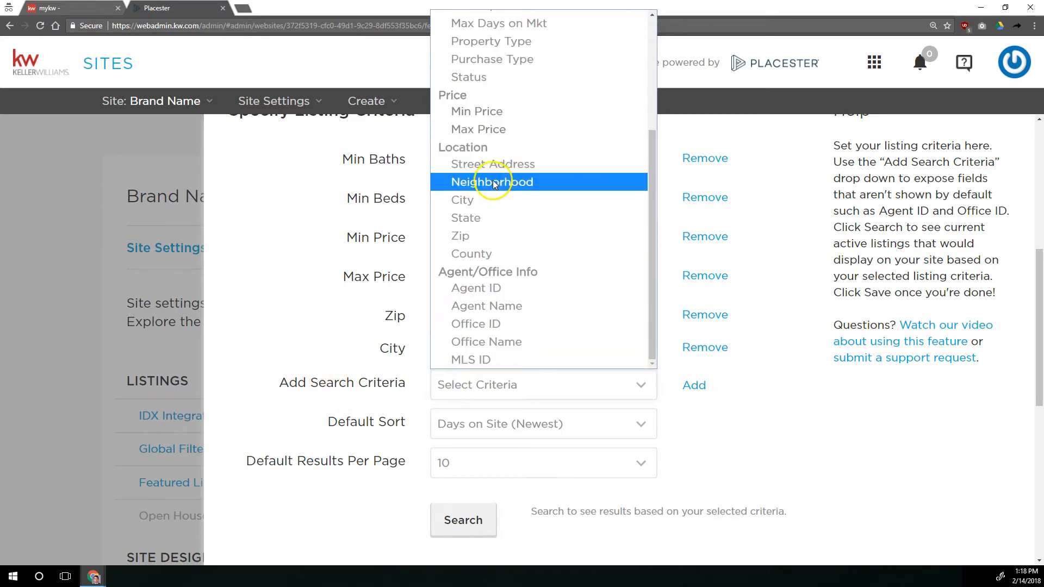
scroll(487, 219, "up", 3)
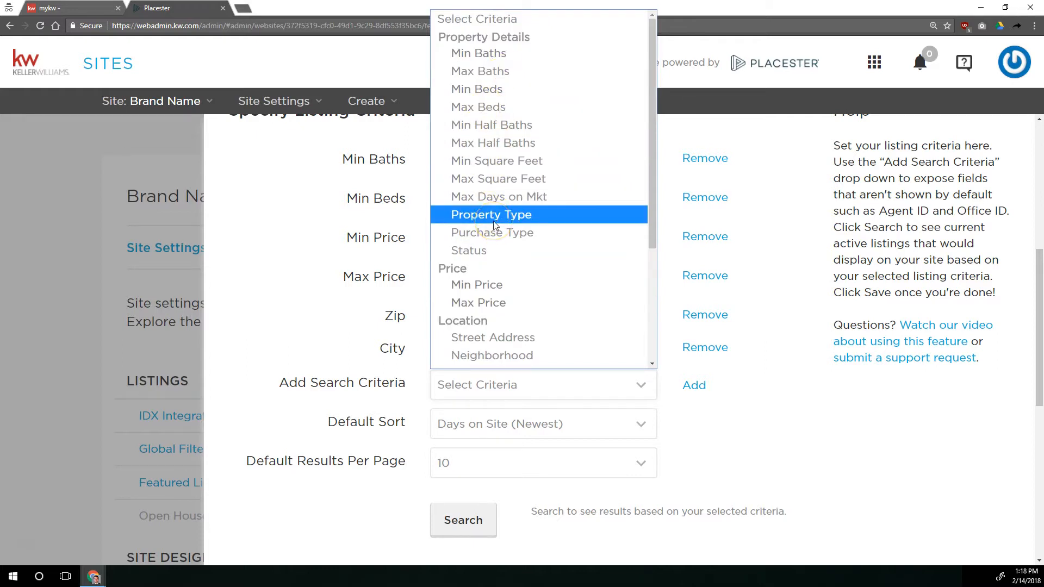
left_click(329, 239)
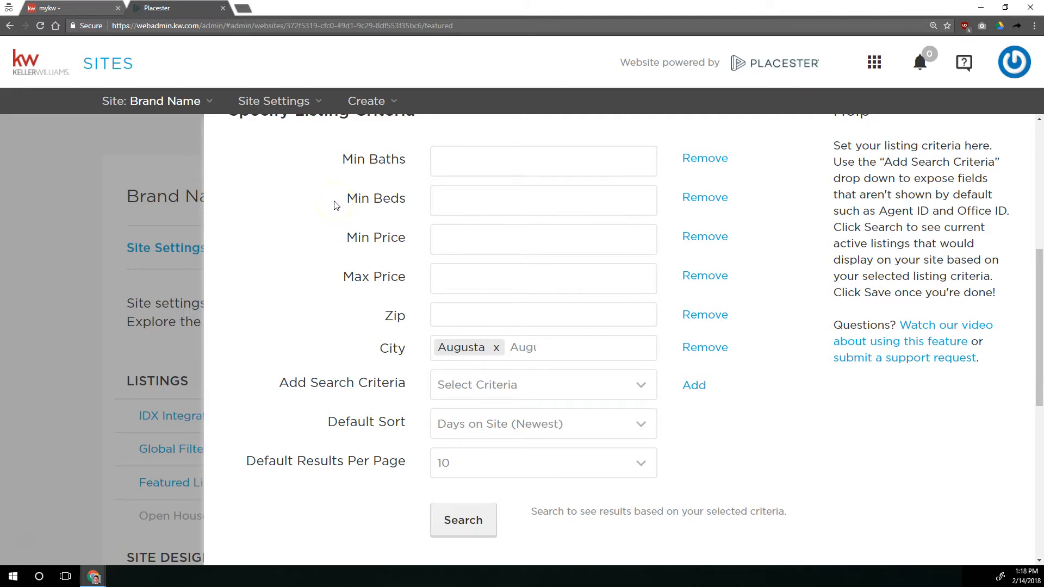
Set the featured listing criteria to a minimum price of 499000, 3 baths and 3 beds, and save them
left_click(446, 231)
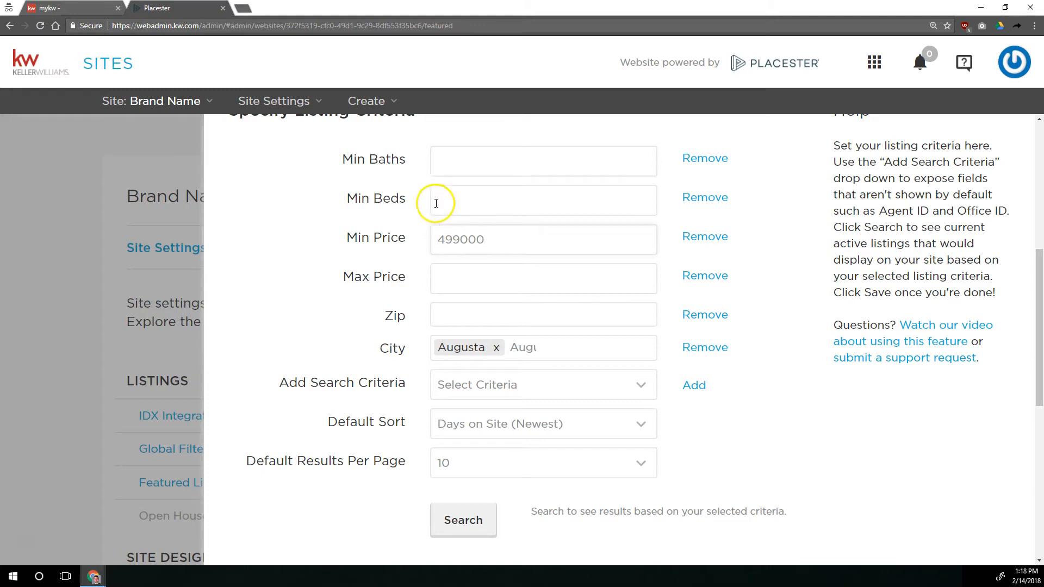
left_click(511, 154)
type("3")
key("Tab")
key("Tab")
type("3")
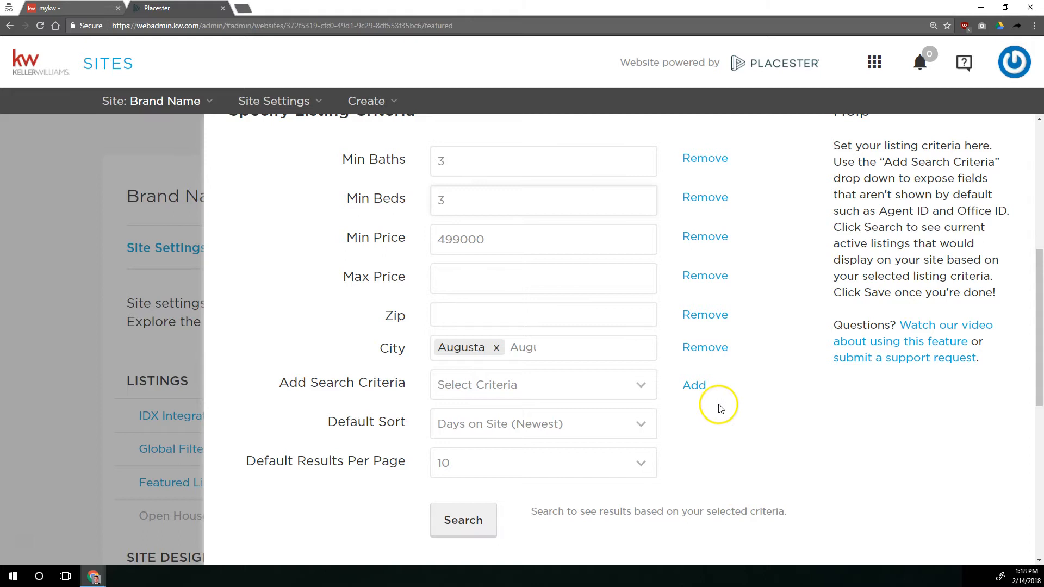
scroll(703, 393, "down", 5)
left_click(786, 524)
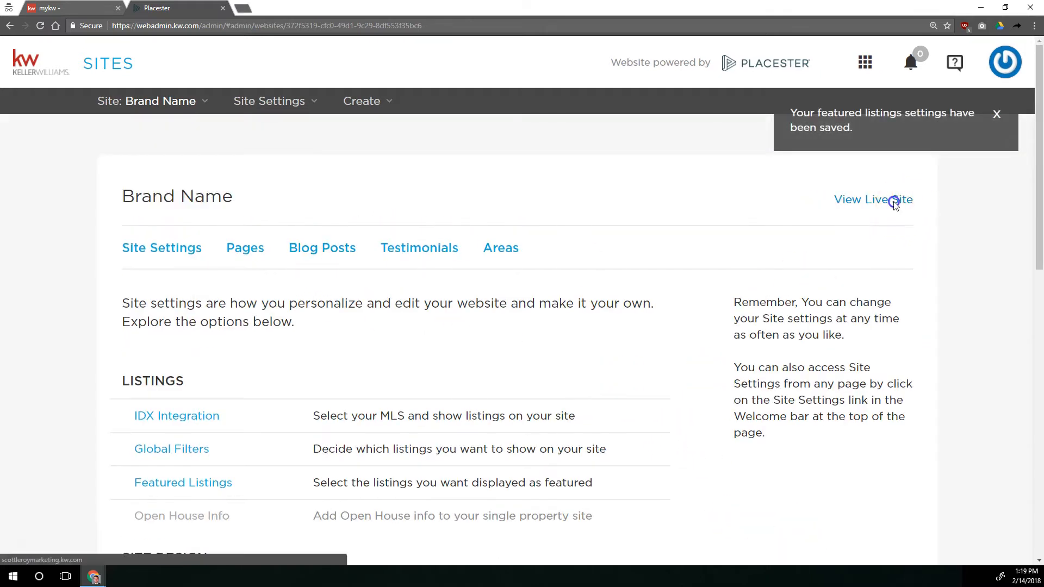
Open the live site and check its Featured Properties section
left_click(894, 204)
left_click(145, 8)
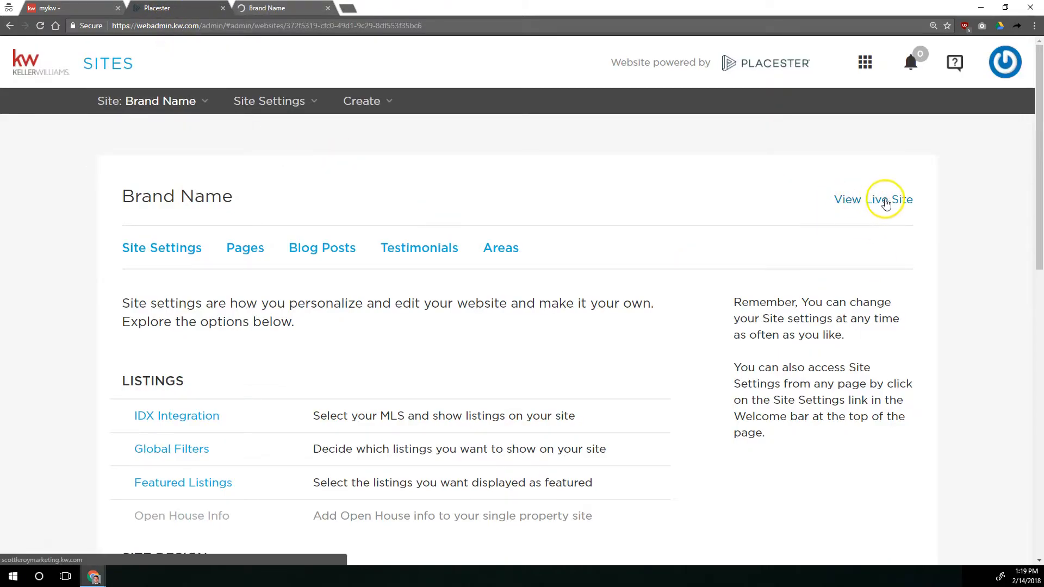
left_click(288, 7)
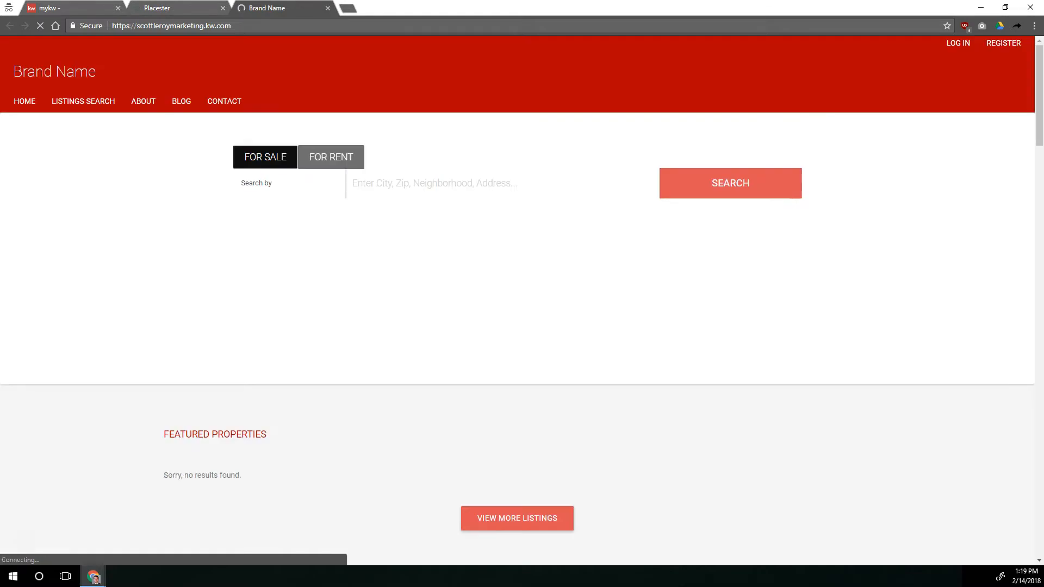
scroll(383, 309, "down", 4)
left_click_drag(183, 251, 263, 246)
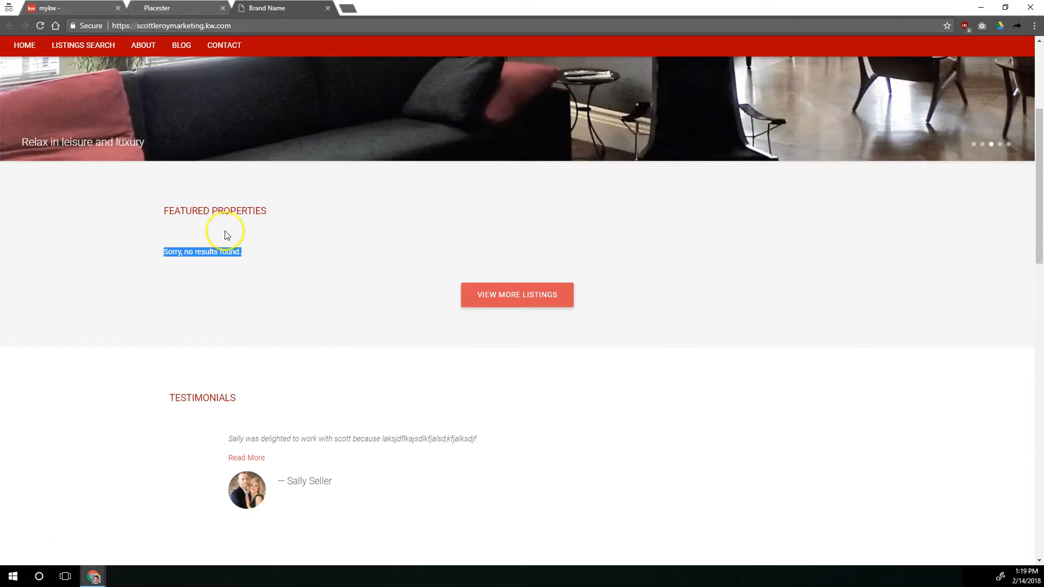
Remove the search criteria from the site's featured listings and save the settings
key("ctrl+shift+Tab")
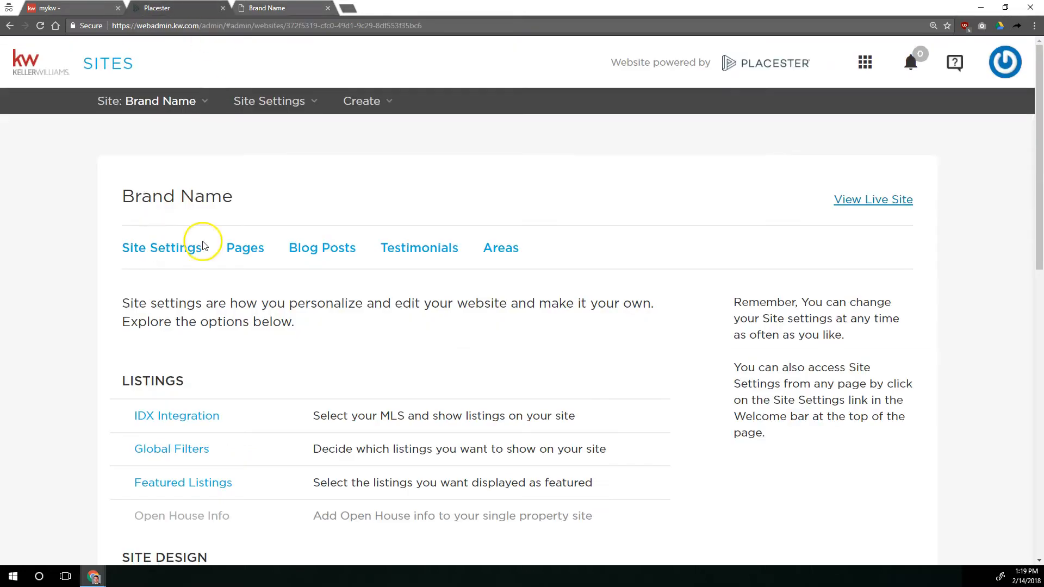
left_click(205, 481)
scroll(639, 288, "down", 6)
left_click(706, 197)
left_click(707, 196)
left_click(706, 197)
left_click(707, 197)
scroll(716, 272, "down", 6)
left_click(788, 527)
Reload the live site, review the featured properties and return to the site settings
left_click(82, 8)
left_click(41, 26)
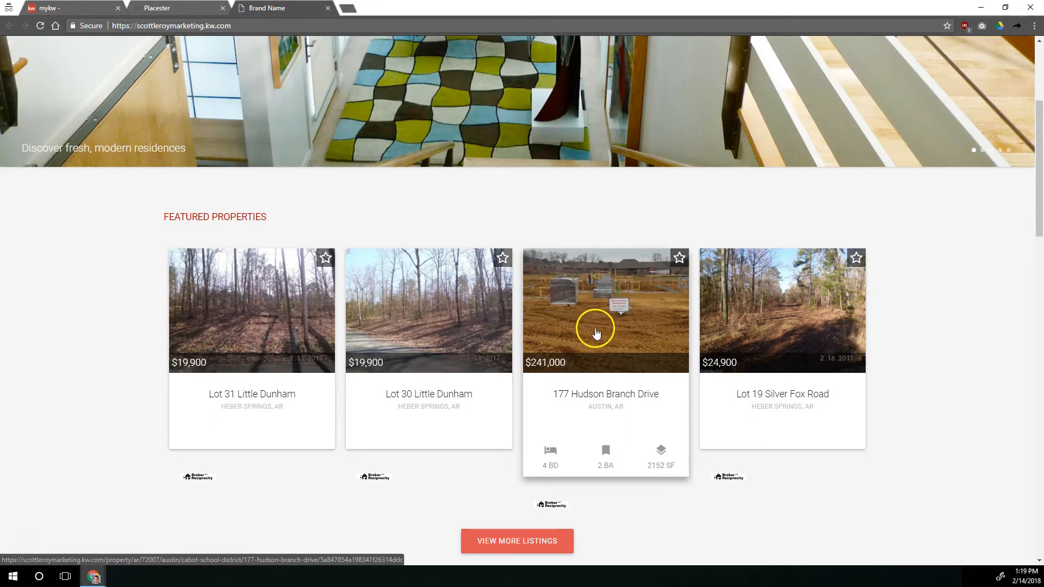
left_click(174, 8)
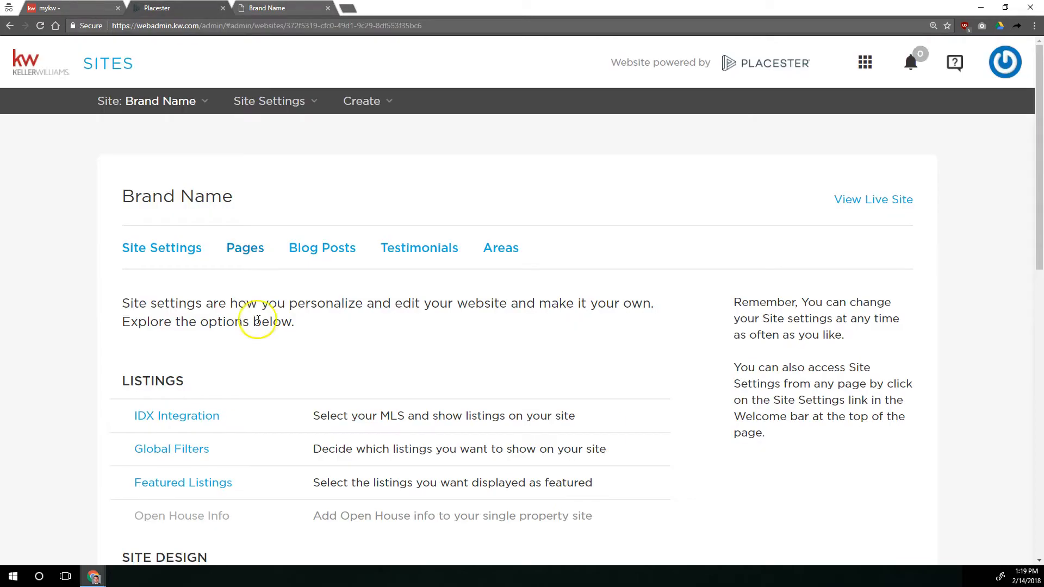
Reopen the Featured Listings settings and examine the available Default Sort options
scroll(258, 321, "down", 2)
left_click(226, 374)
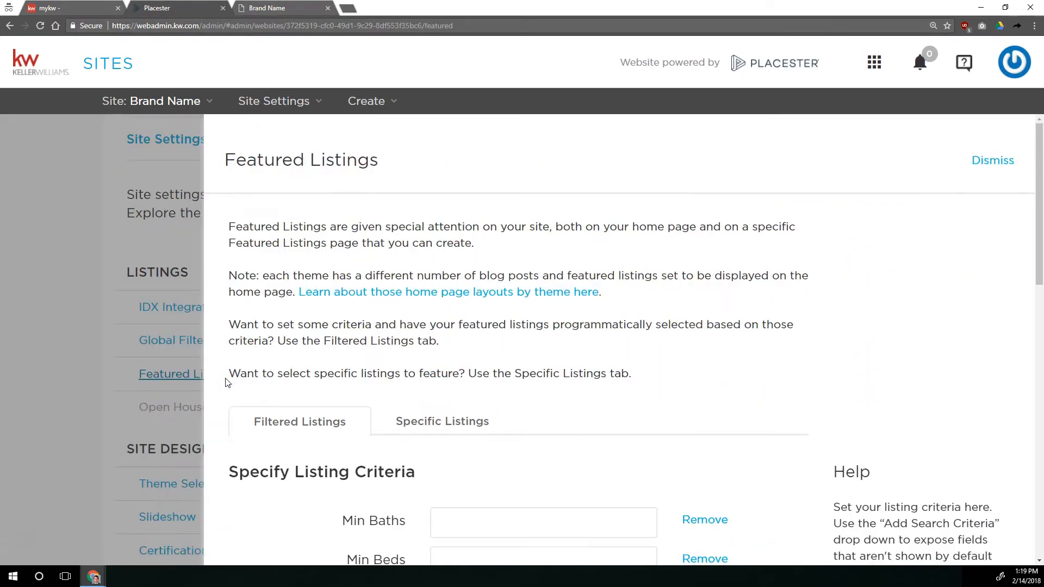
scroll(350, 312, "down", 6)
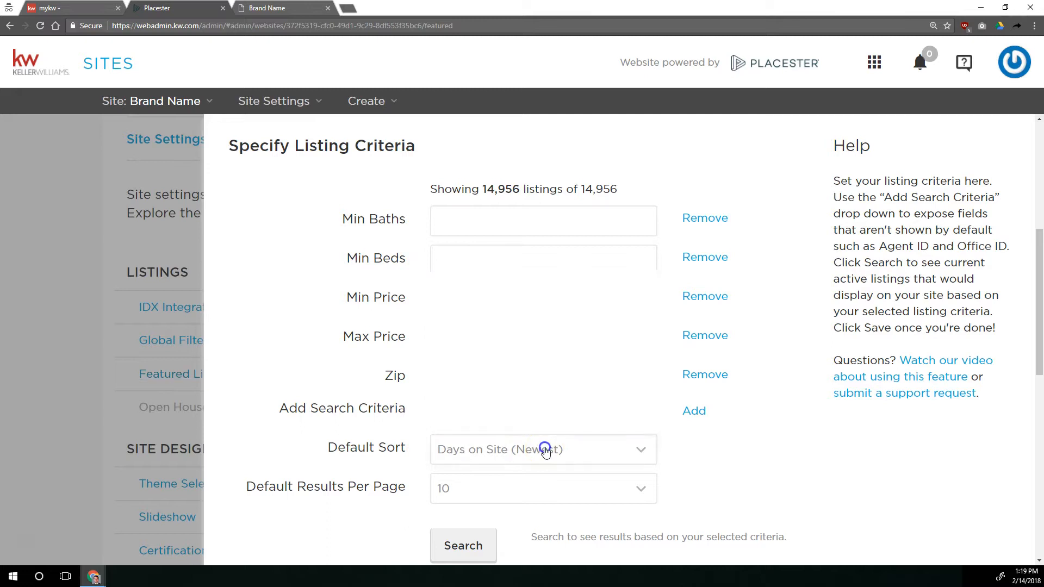
left_click(544, 450)
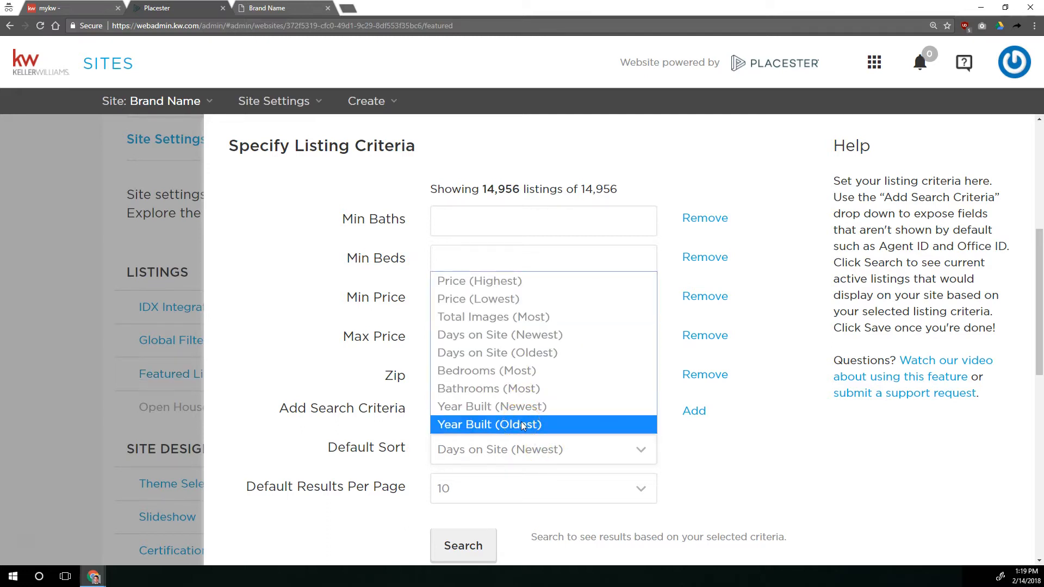
left_click(525, 389)
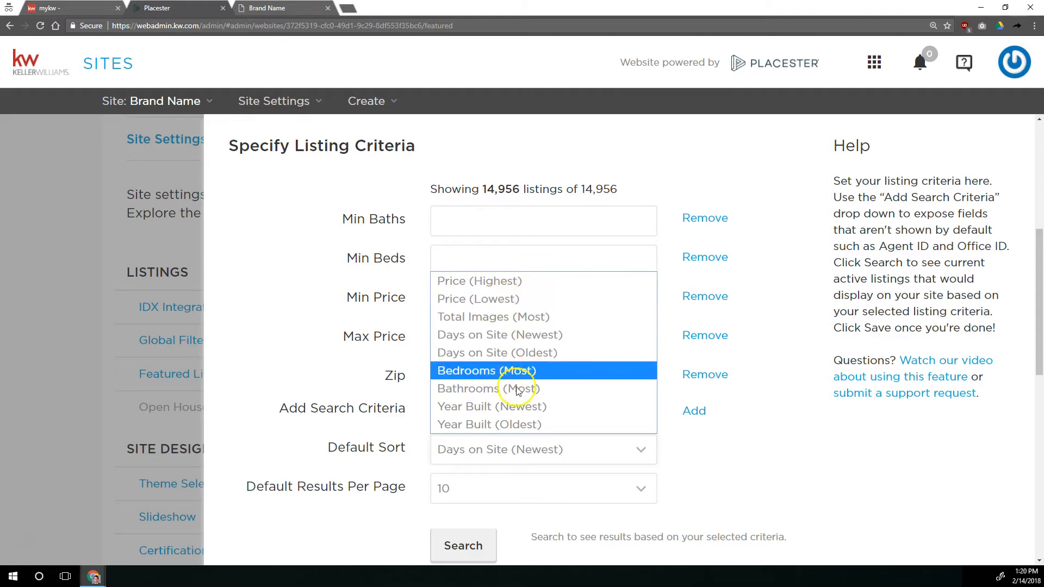
left_click(293, 283)
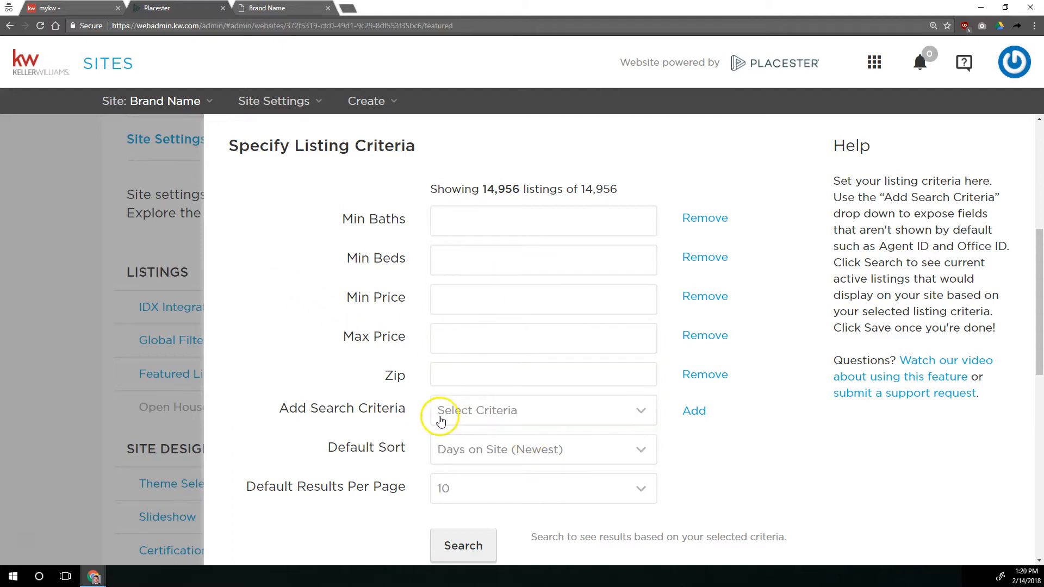
Examine the Default Results Per Page choices for the featured listings
scroll(380, 396, "down", 2)
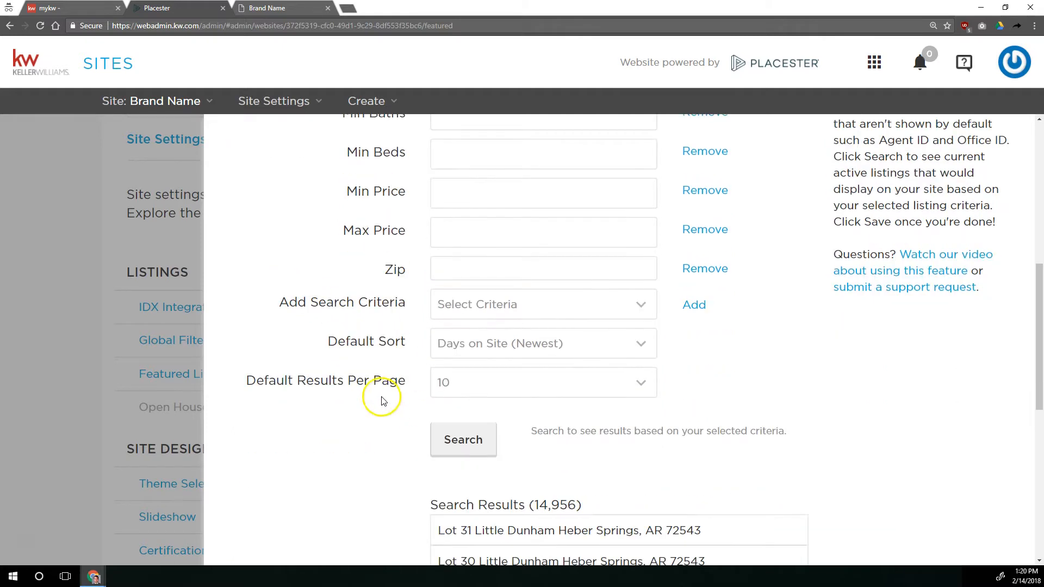
left_click(494, 377)
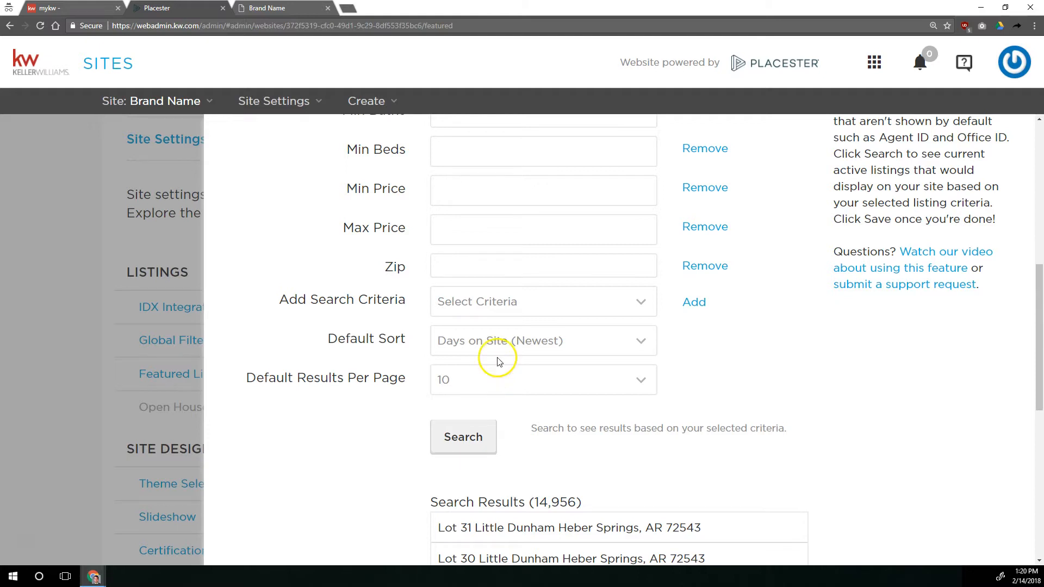
scroll(591, 377, "up", 1)
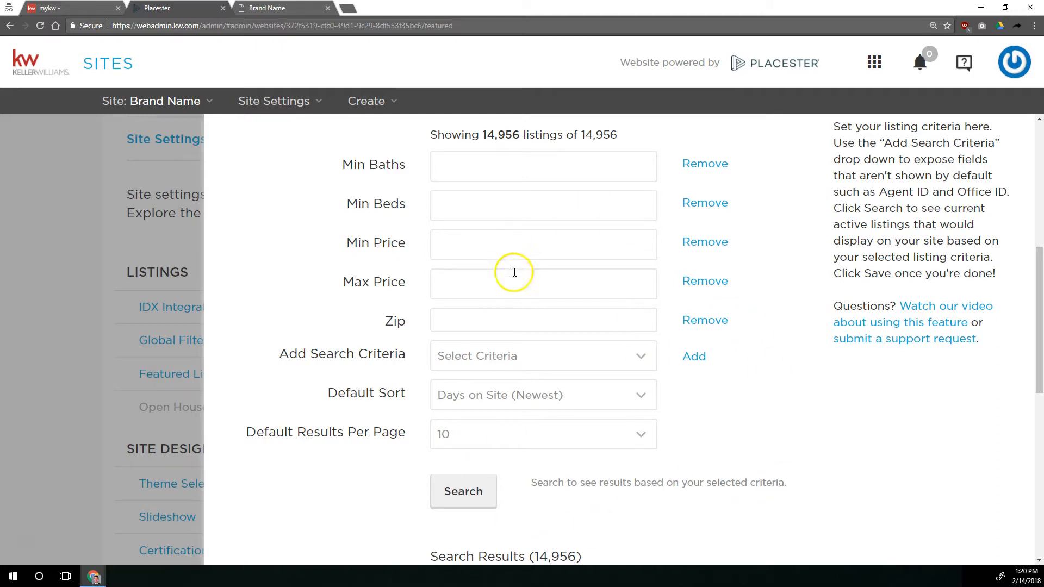
left_click(627, 446)
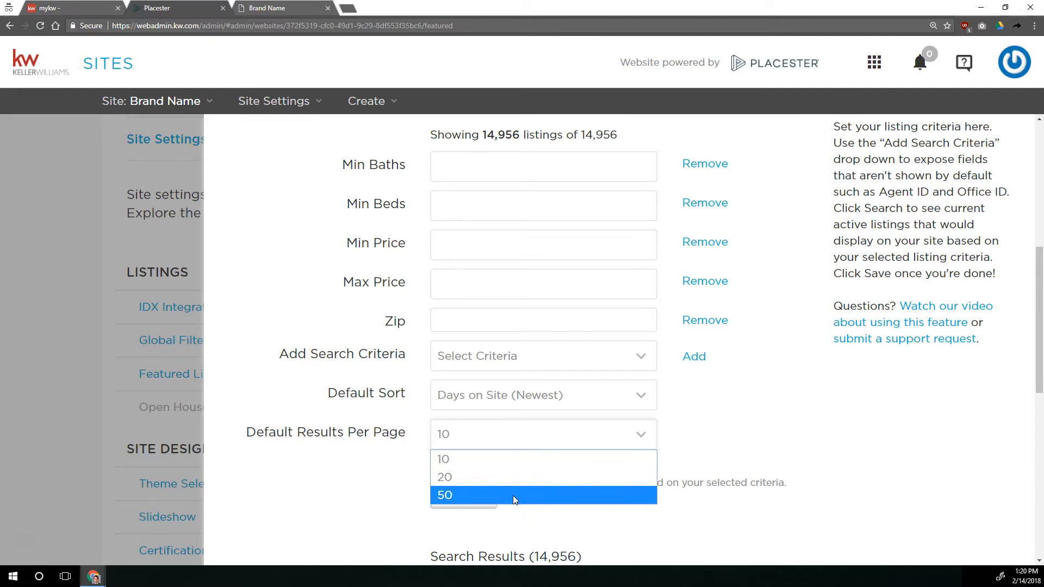
left_click(711, 422)
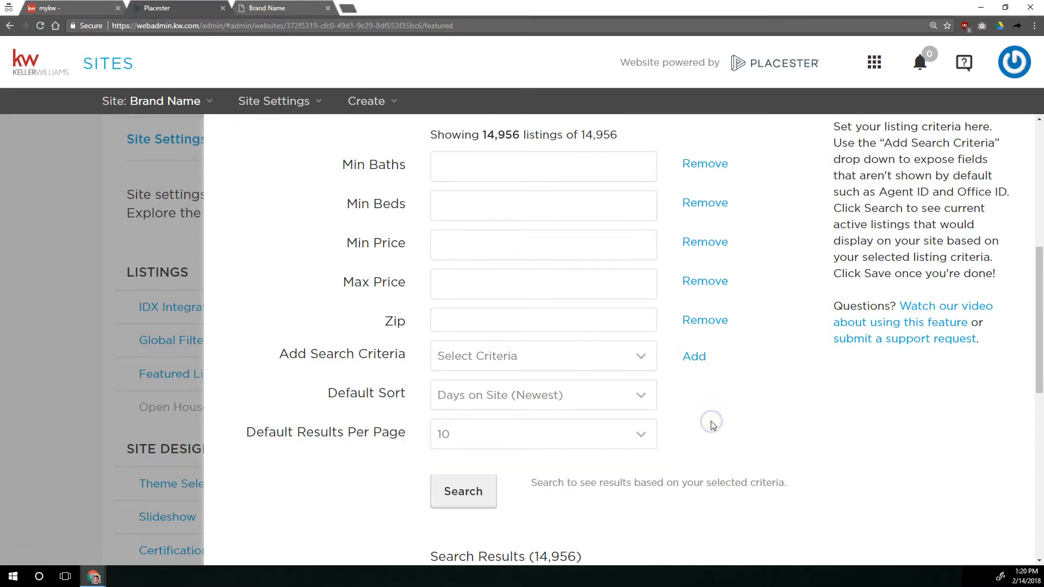
left_click(330, 358)
Save the featured listings settings and check the featured properties on the live site
scroll(625, 389, "down", 4)
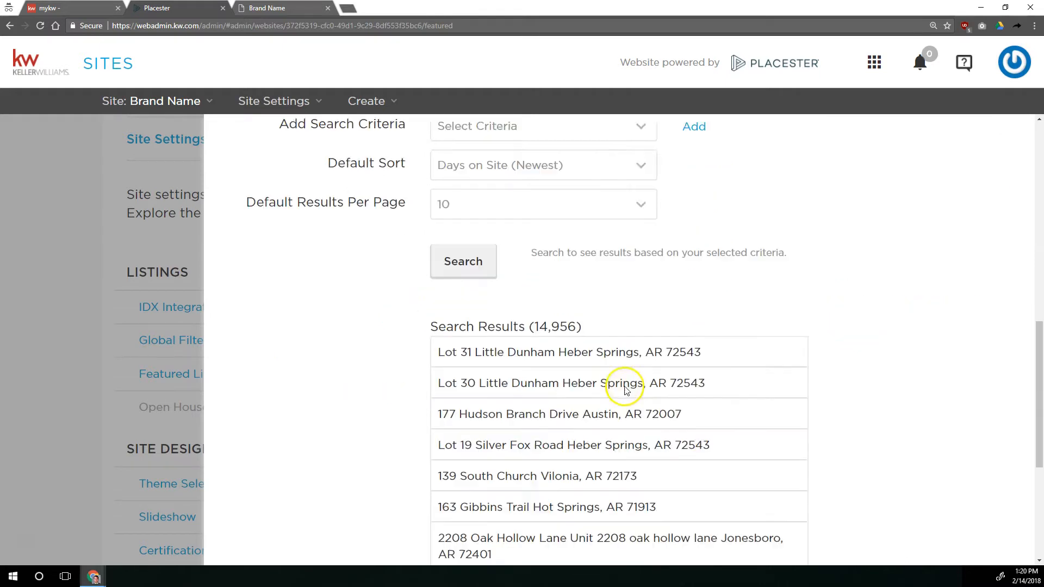
scroll(815, 473, "down", 5)
left_click(789, 529)
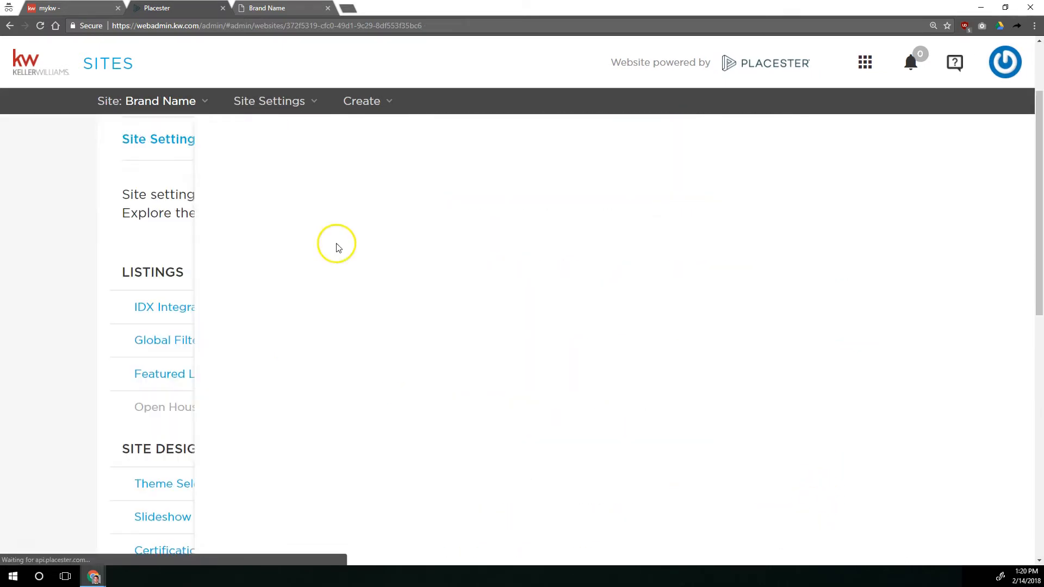
left_click(277, 8)
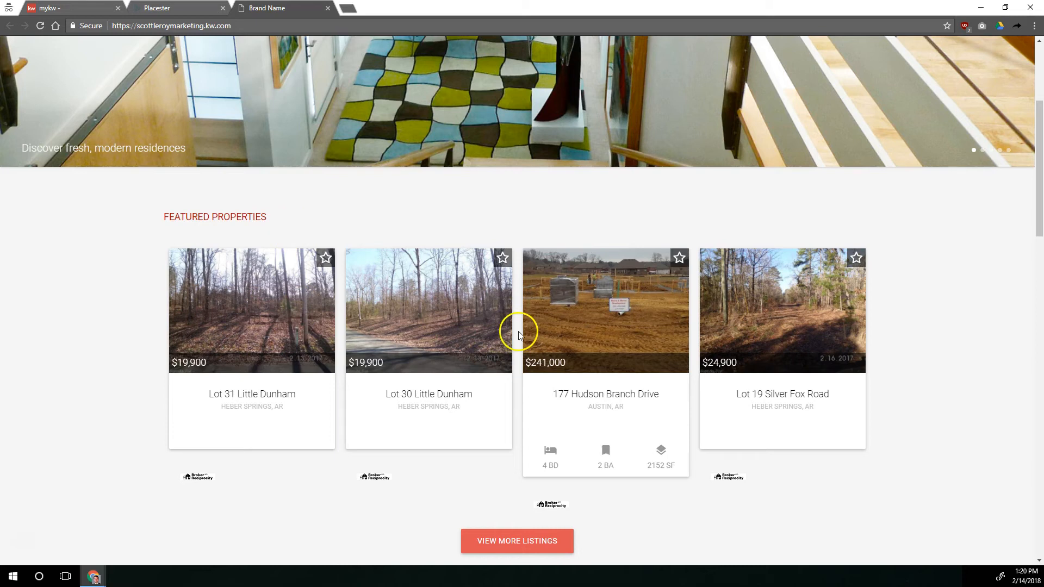
left_click(196, 12)
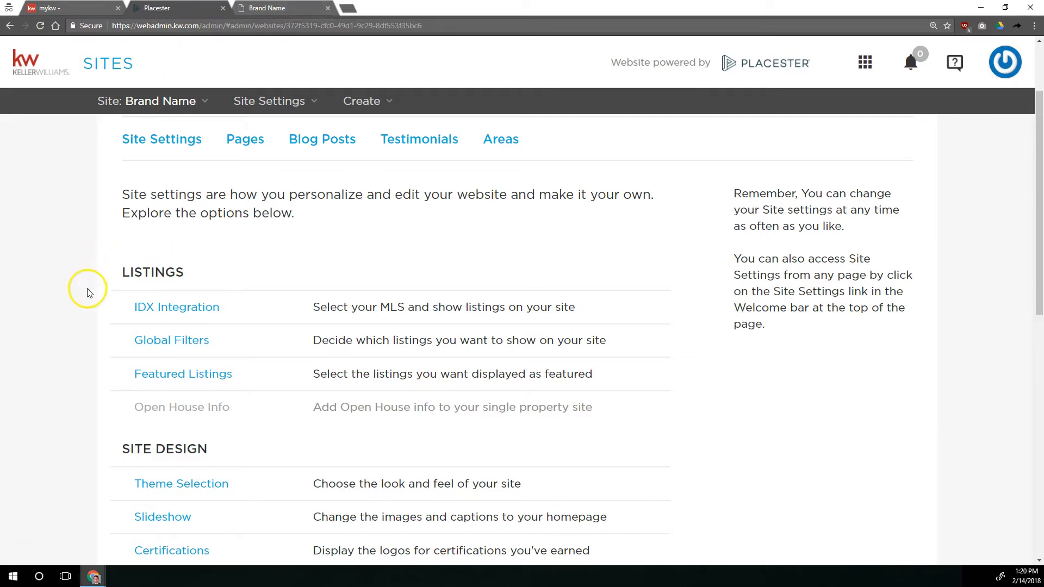
Review the options in the Listings and Site Design sections of the site settings
scroll(98, 280, "down", 3)
scroll(131, 280, "down", 2)
left_click_drag(121, 187, 222, 191)
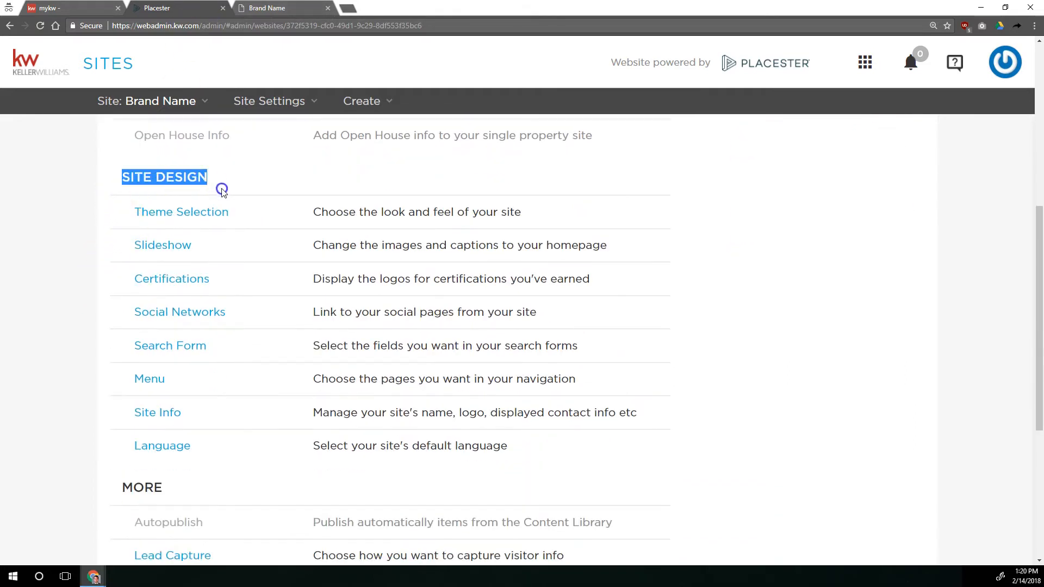
scroll(217, 253, "up", 3)
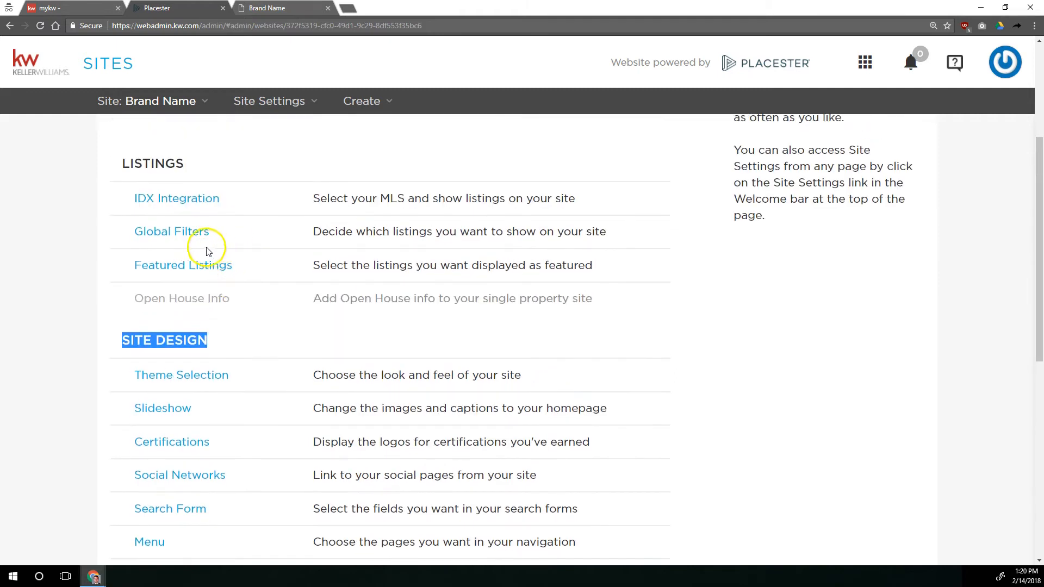
left_click_drag(122, 163, 194, 166)
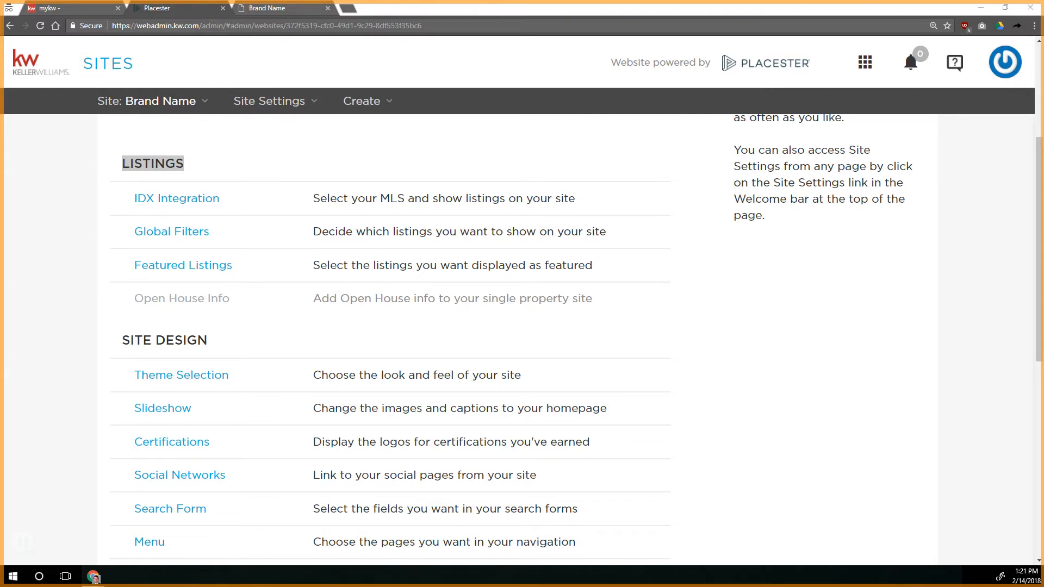
scroll(245, 296, "down", 1)
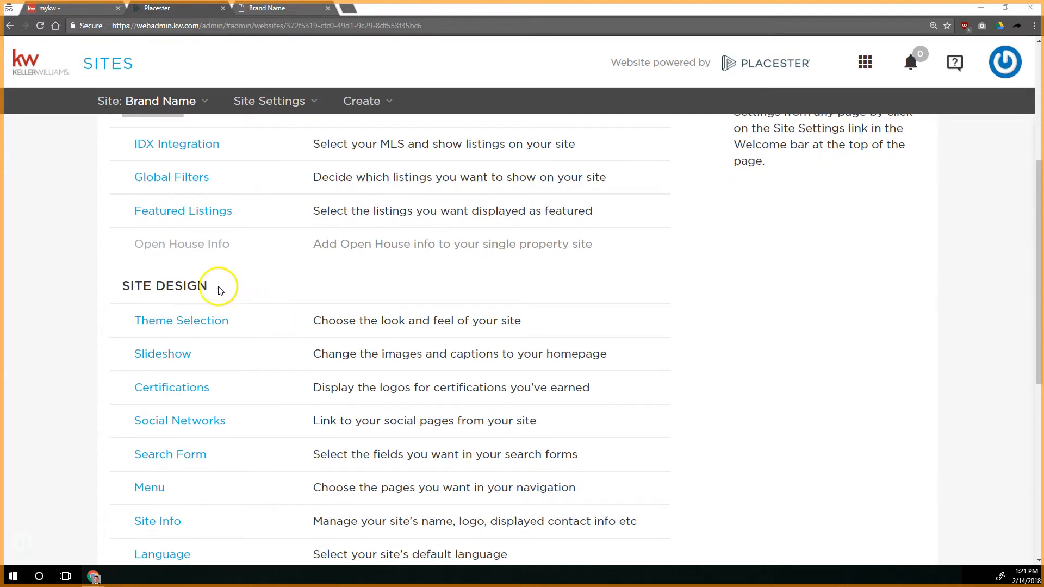
scroll(124, 283, "down", 2)
left_click_drag(122, 177, 217, 177)
left_click(241, 189)
Open Theme Selection and examine the Madison design with its color and page header options
left_click(194, 214)
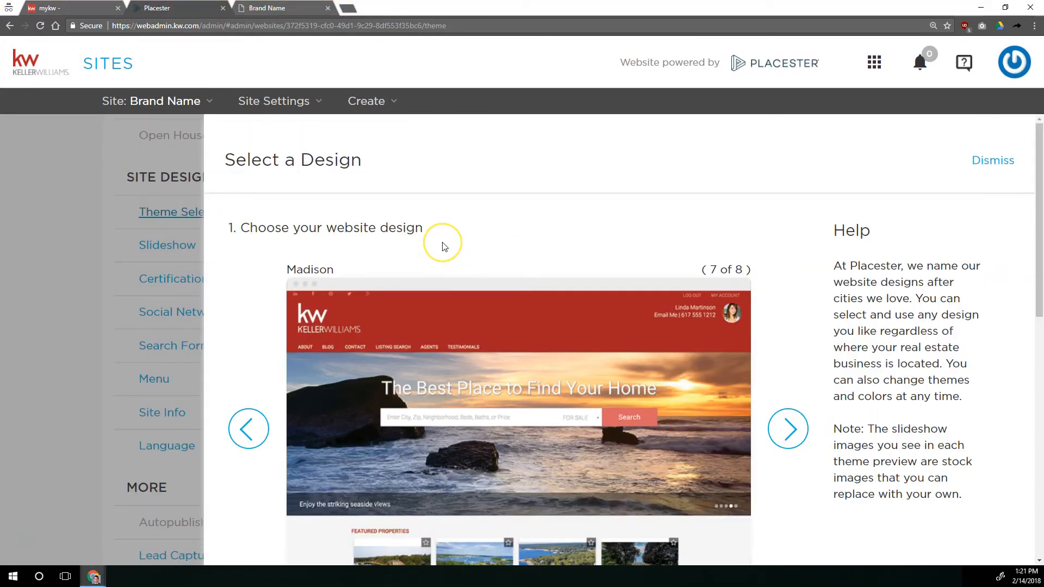
scroll(438, 241, "down", 3)
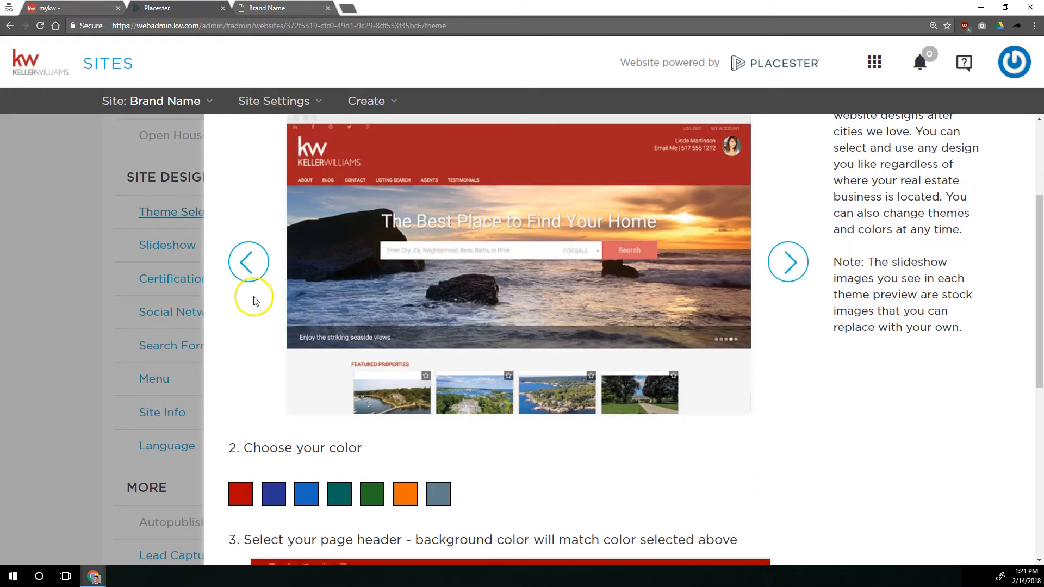
scroll(307, 349, "down", 4)
scroll(308, 341, "up", 5)
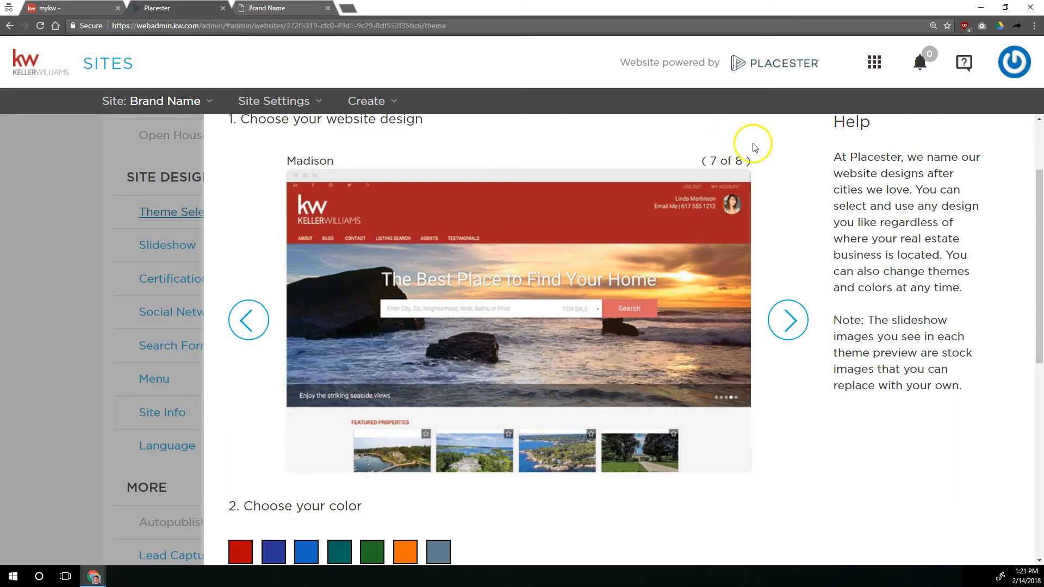
scroll(755, 214, "up", 2)
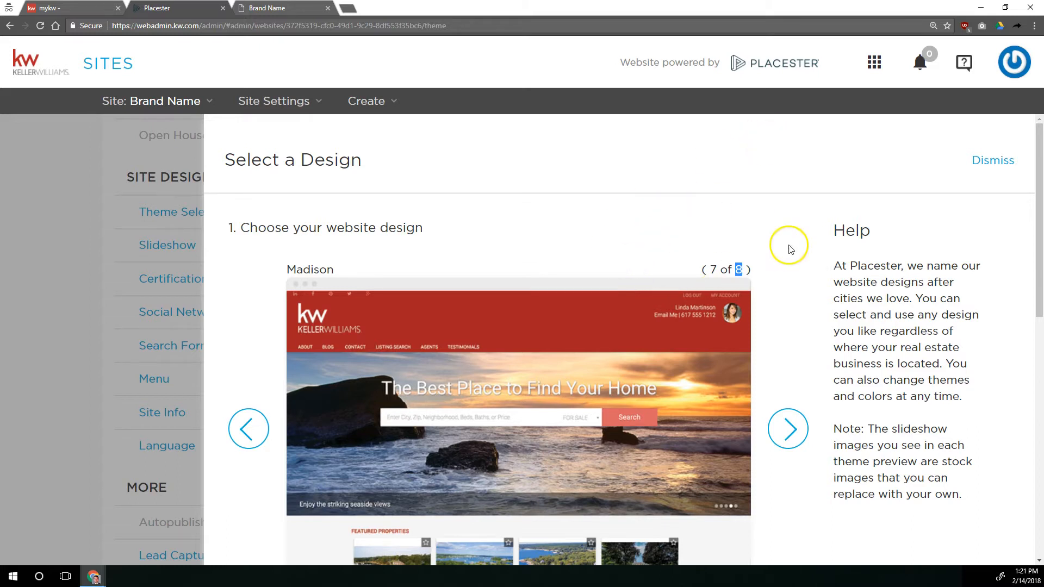
left_click_drag(290, 270, 330, 273)
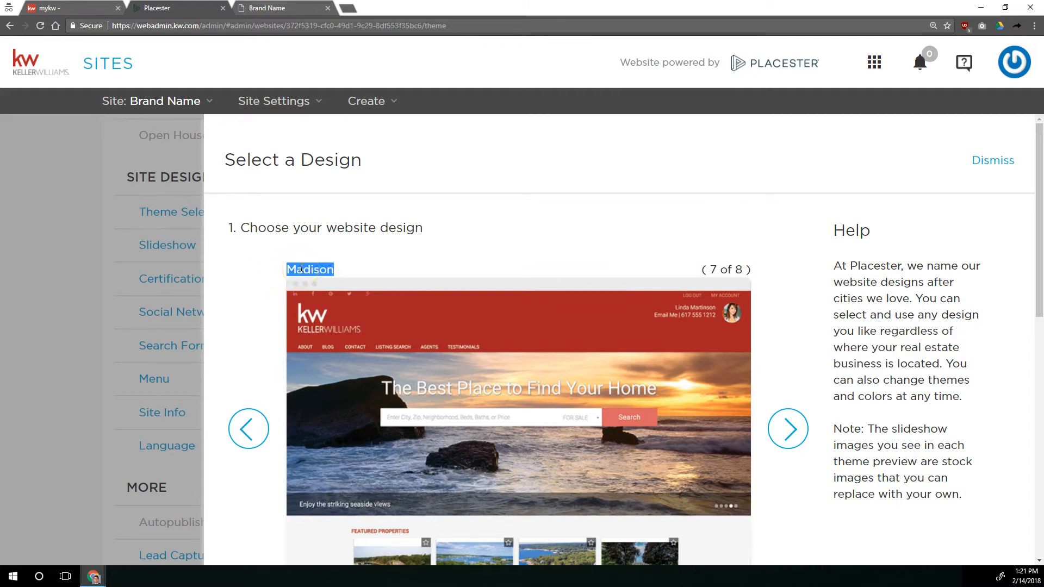
Compare the previews of the Madison and Madison Metro website designs
left_click(787, 428)
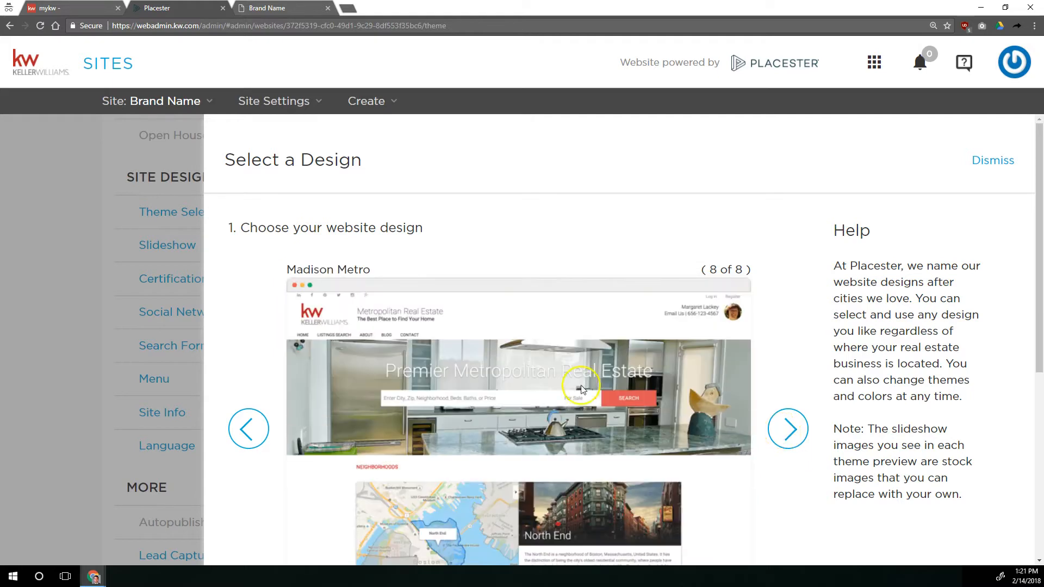
mouse_move(285, 268)
left_mouse_down()
mouse_move(363, 272)
mouse_move(280, 272)
left_mouse_up()
left_click(374, 273)
left_click(251, 421)
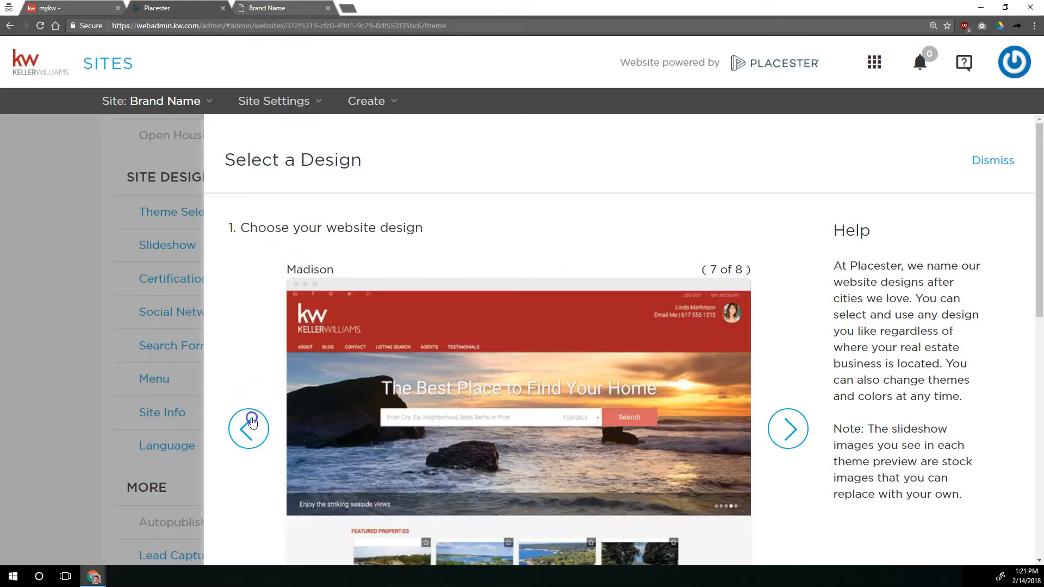
left_click(788, 428)
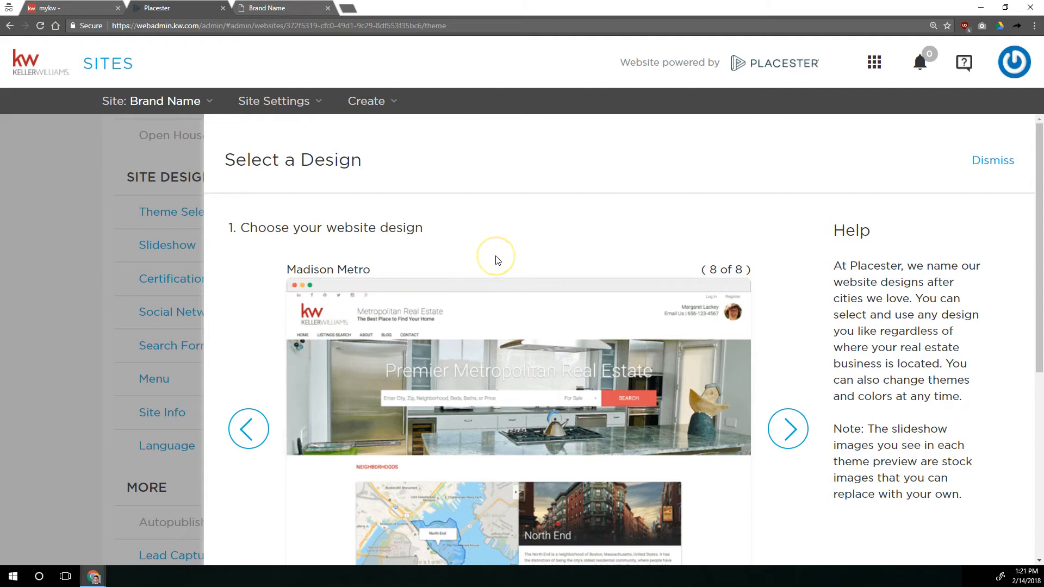
Browse the Plymouth, Fremont, Franklin and Phoenix design previews and their color choices
scroll(496, 260, "down", 3)
left_click(781, 268)
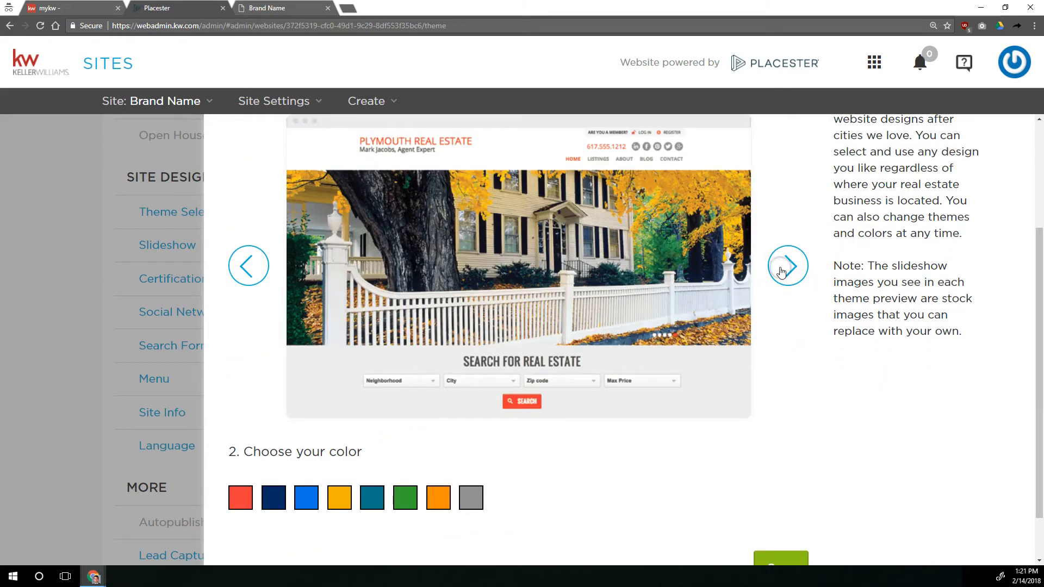
scroll(783, 294, "up", 1)
left_click(792, 324)
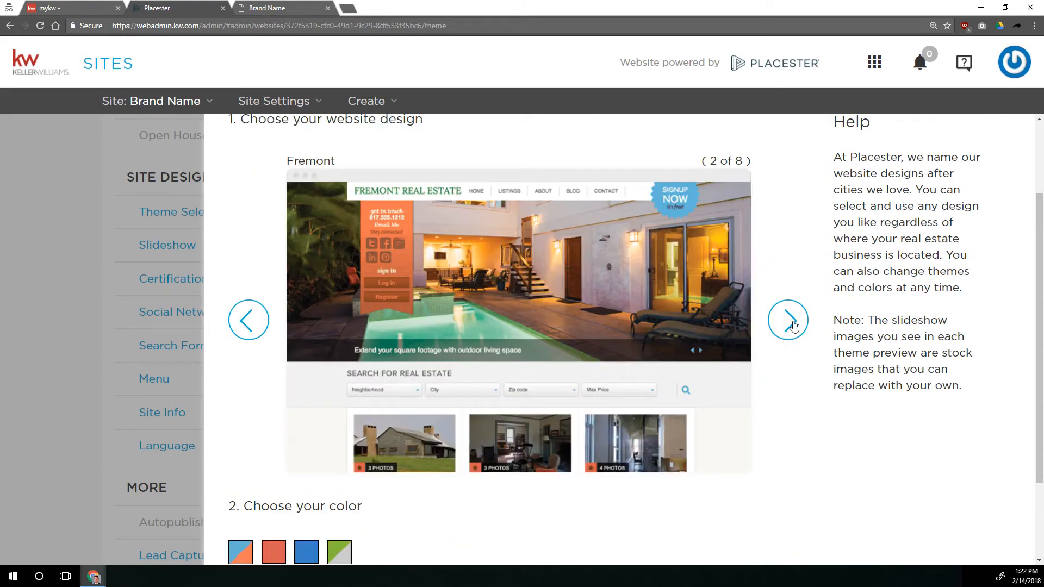
left_click(792, 324)
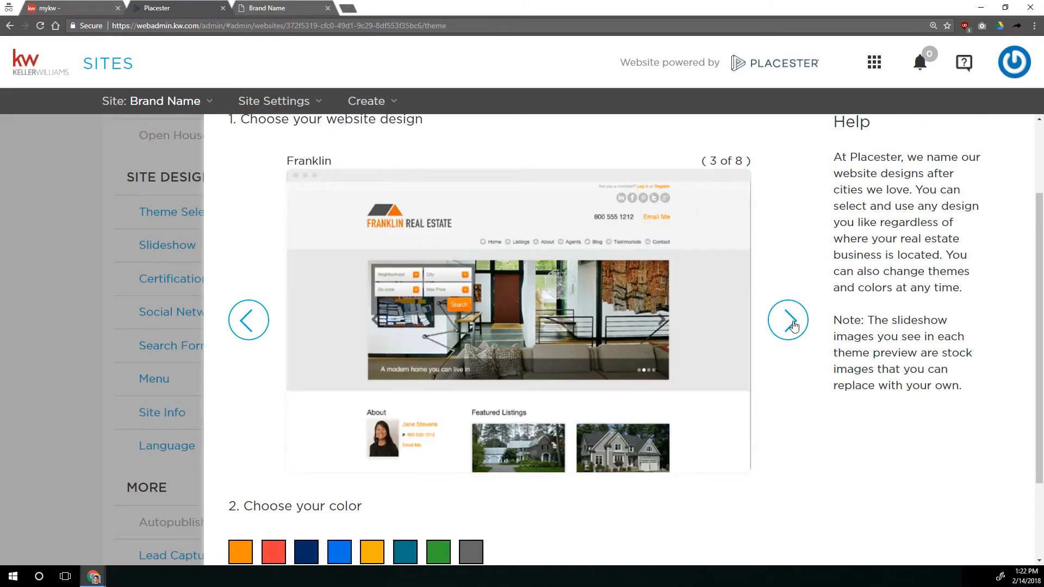
left_click(793, 324)
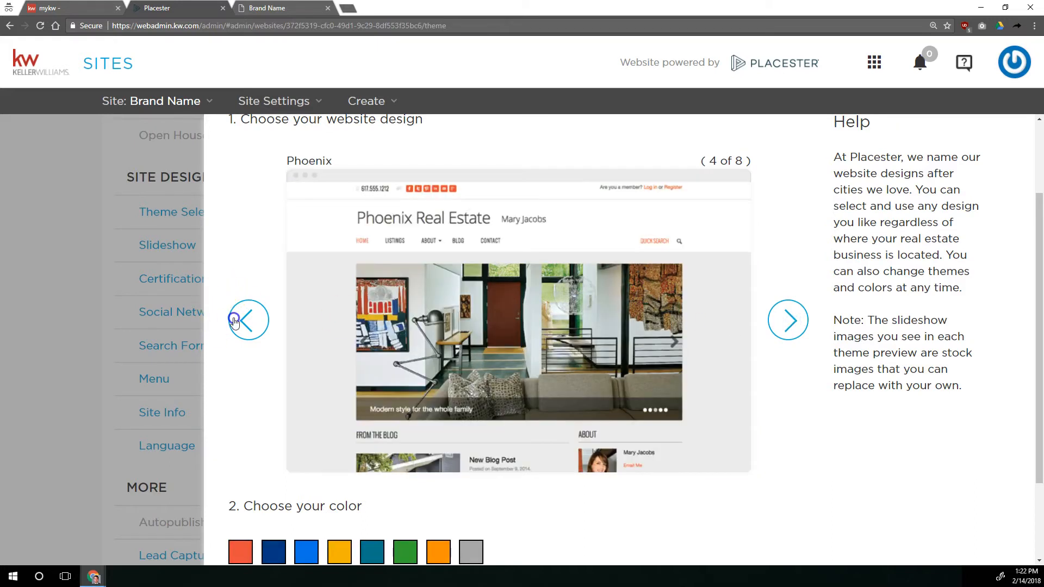
left_click(233, 320)
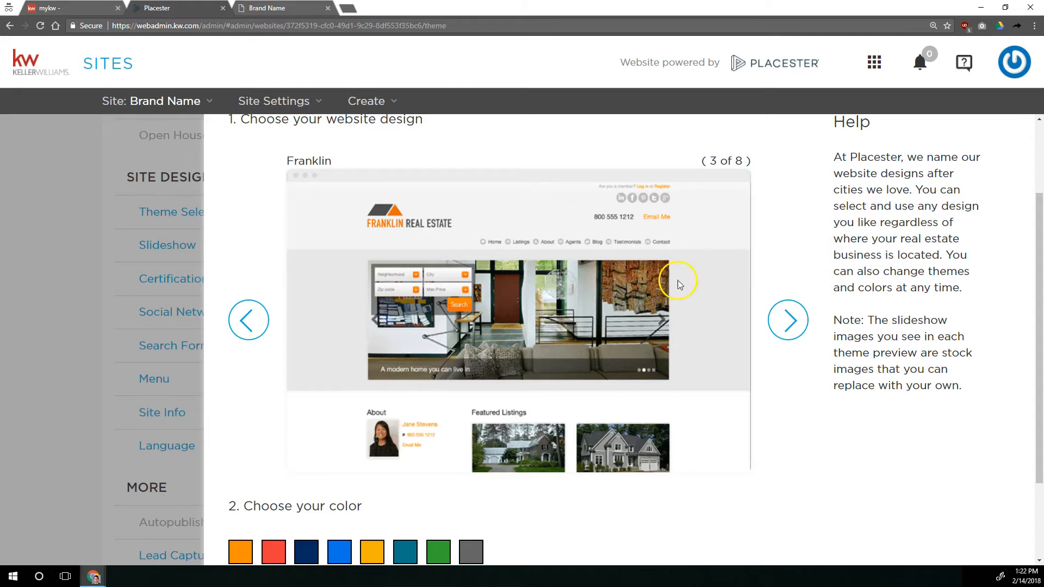
left_click(788, 320)
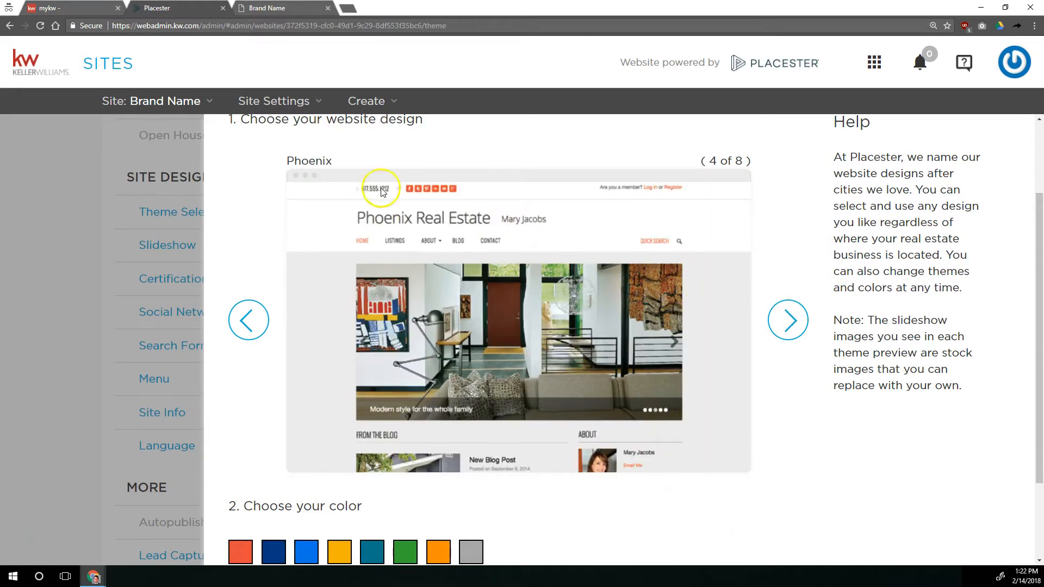
scroll(661, 420, "down", 2)
scroll(597, 369, "up", 3)
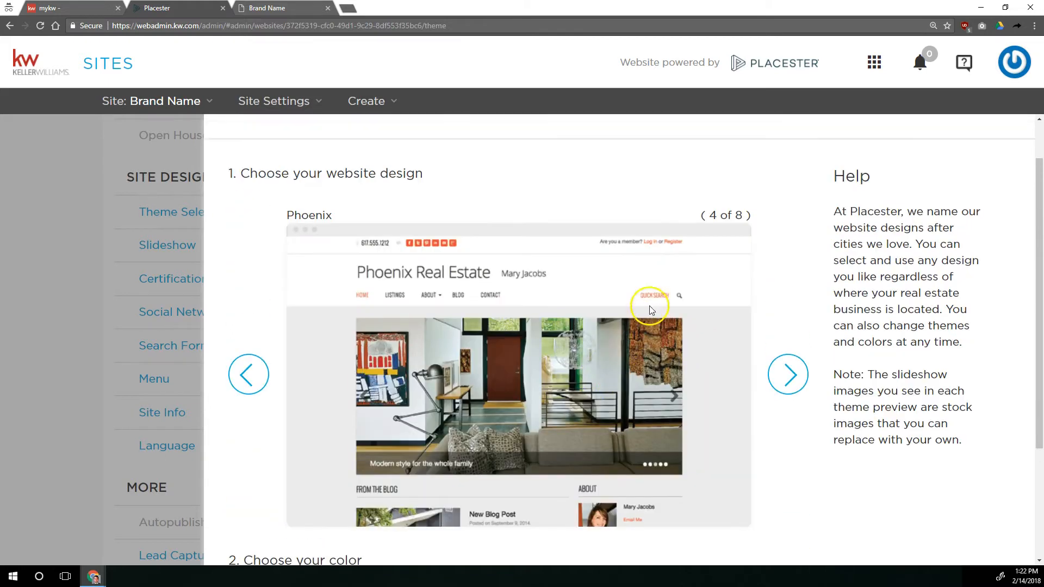
Look through the remaining designs after Phoenix, including Madison and Madison Metro, and cycle back to Plymouth
left_click(787, 370)
left_click(787, 369)
left_click(788, 373)
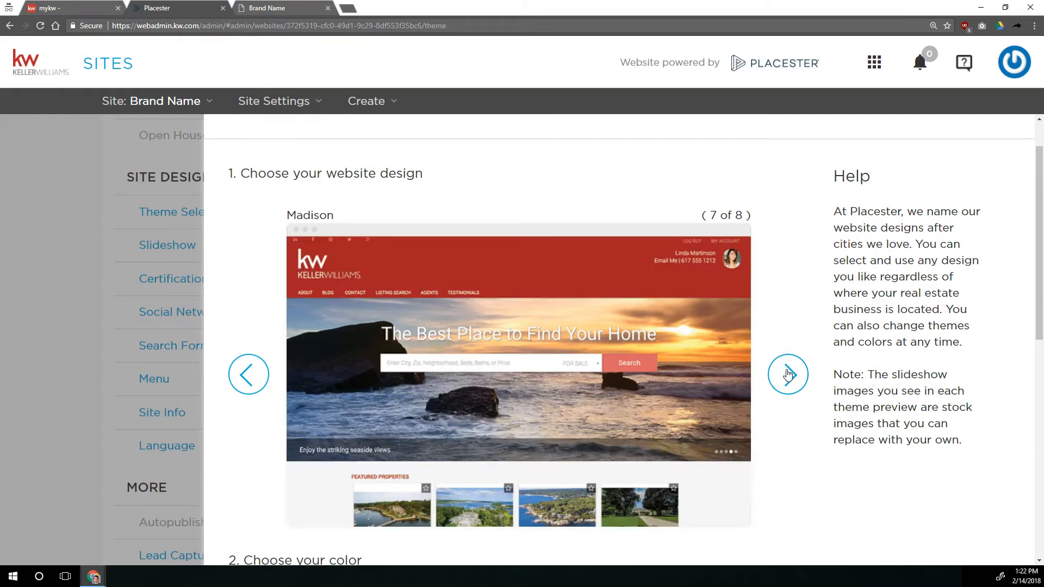
left_click(778, 373)
left_click(787, 374)
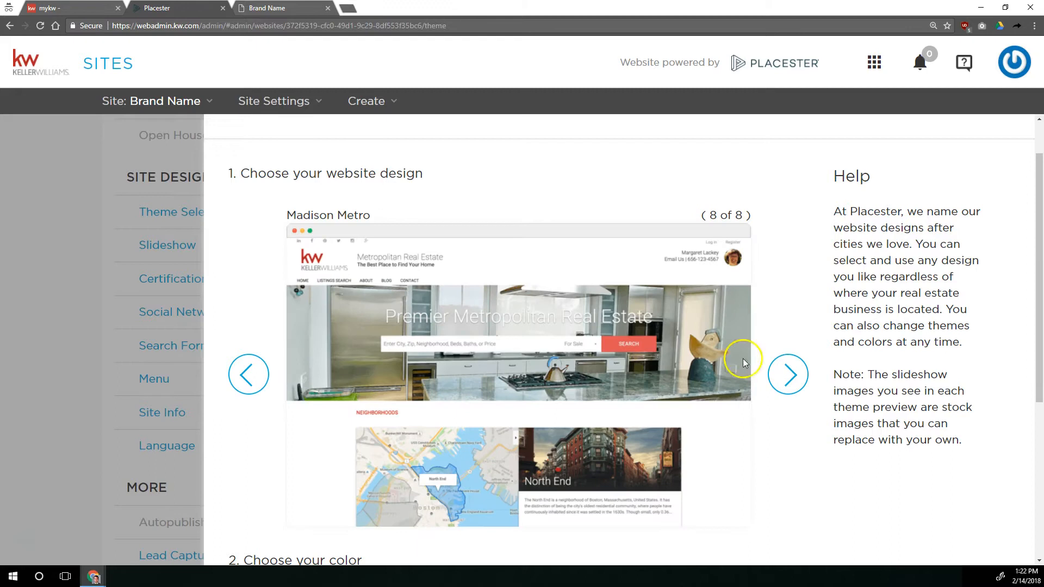
left_click(804, 377)
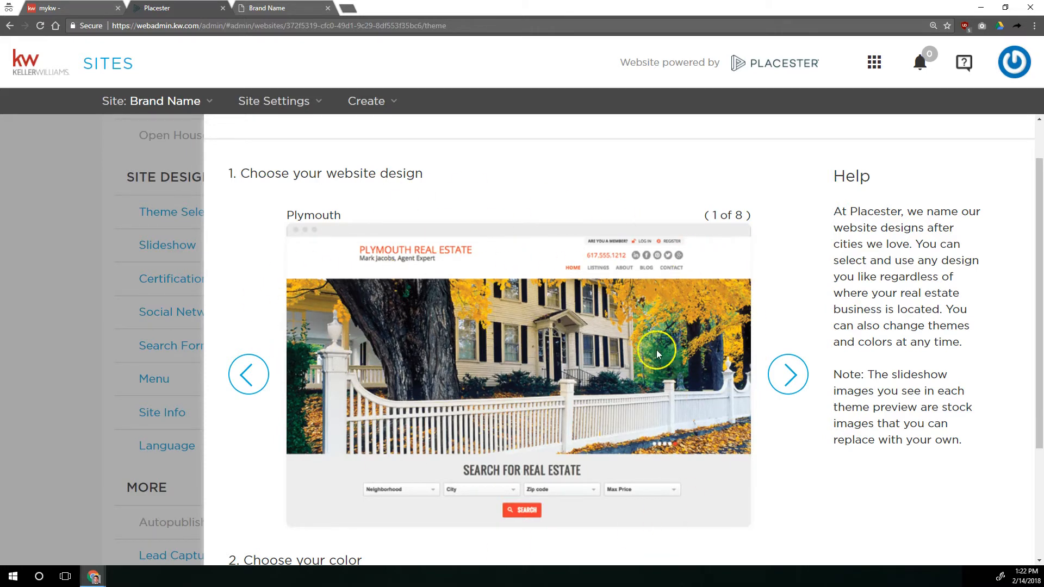
Return to the Madison design and examine its color and page header options
left_click(790, 382)
left_click(792, 383)
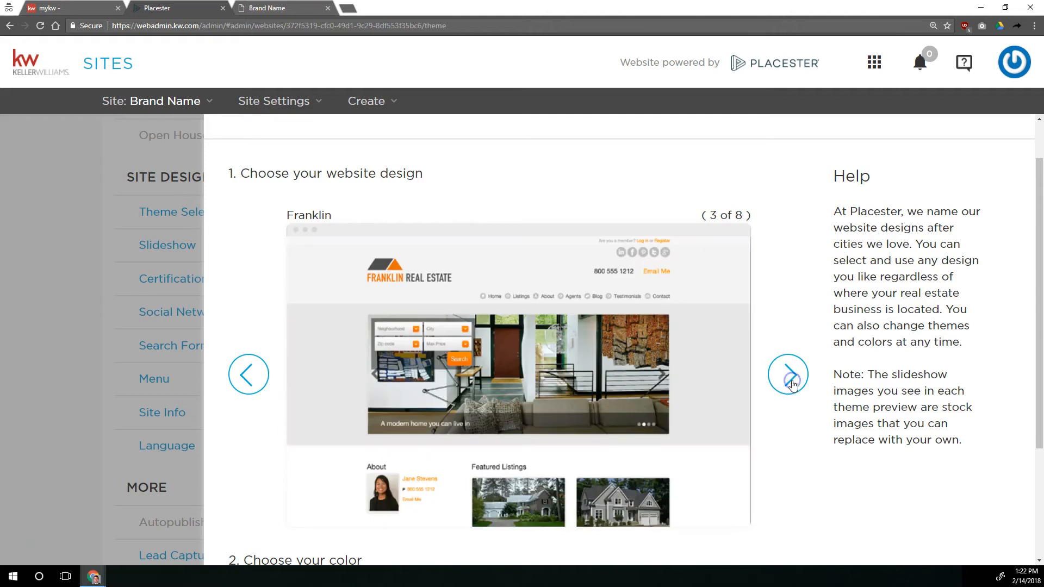
left_click(792, 382)
left_click(791, 381)
left_click(791, 380)
left_click(790, 380)
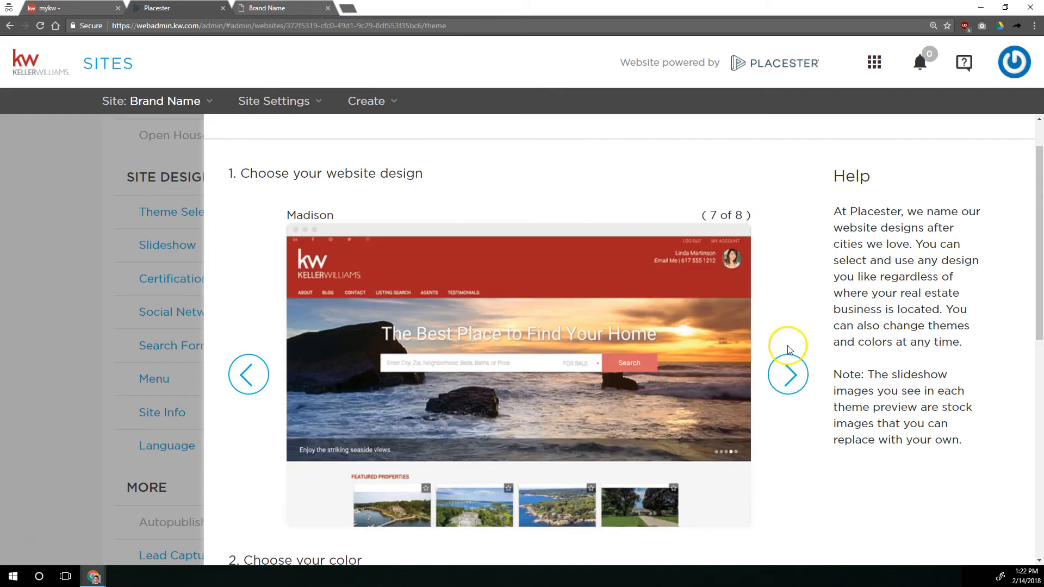
scroll(772, 313, "down", 5)
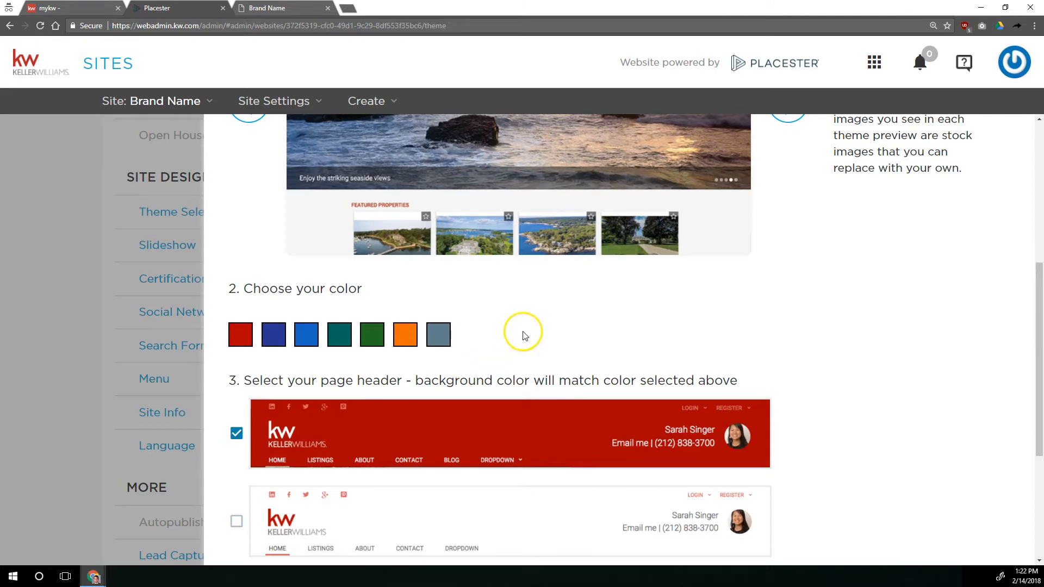
scroll(510, 332, "up", 3)
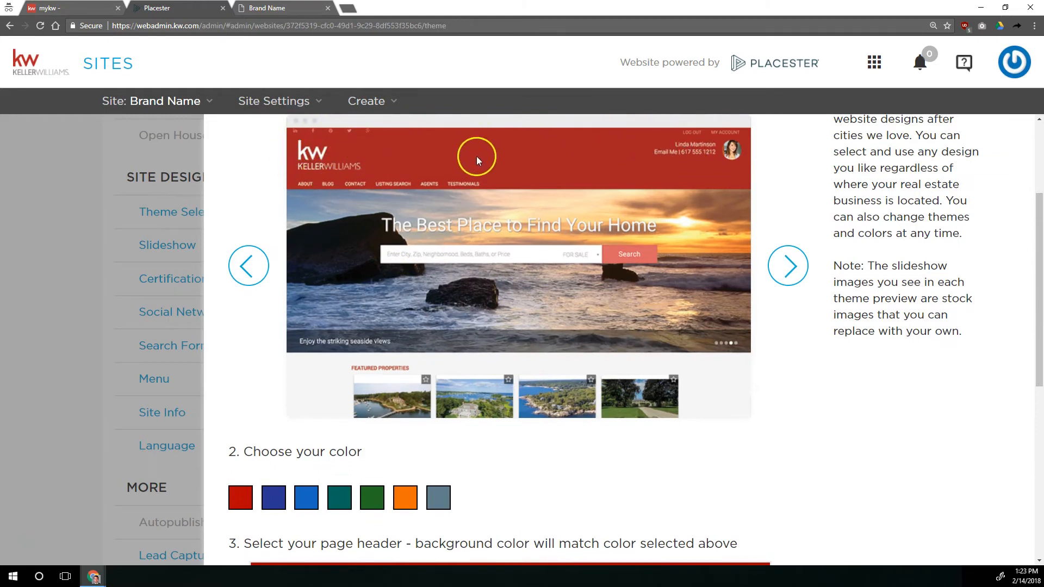
Preview the Madison design in dark blue and teal, and the Toronto design in red-gray and dark blue-red
left_click(274, 498)
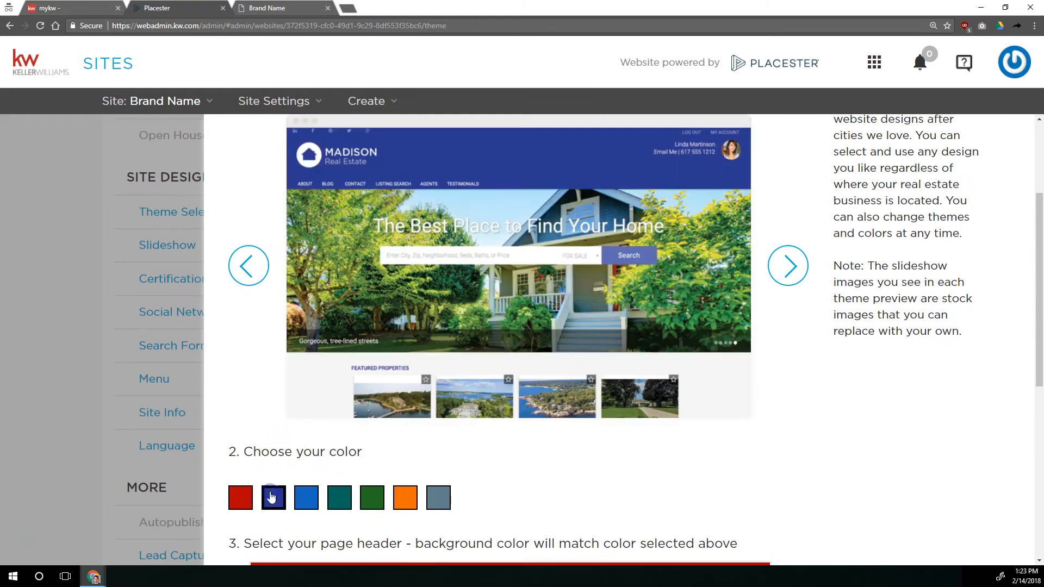
left_click(341, 498)
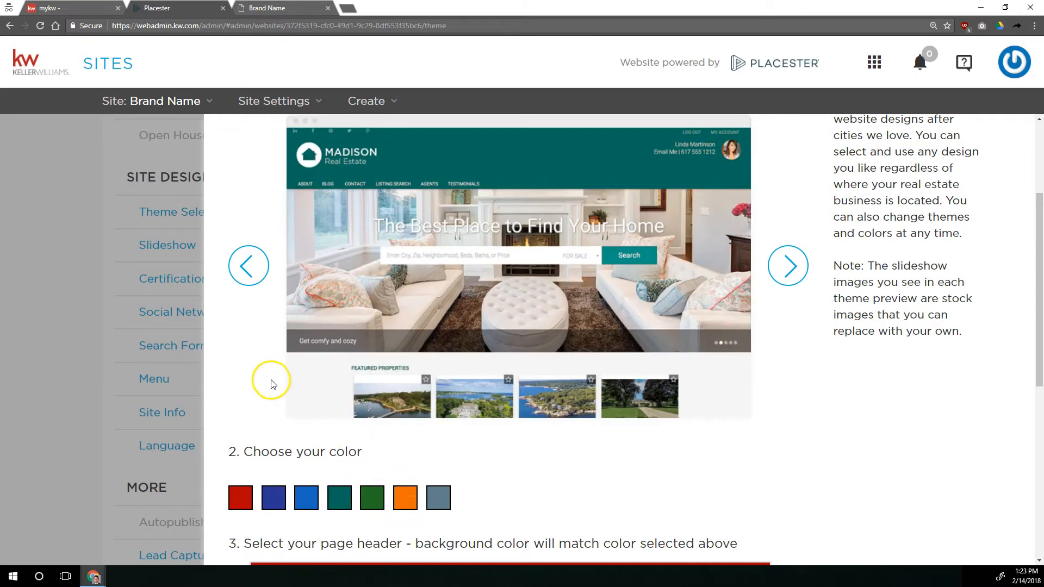
left_click(240, 263)
left_click(471, 500)
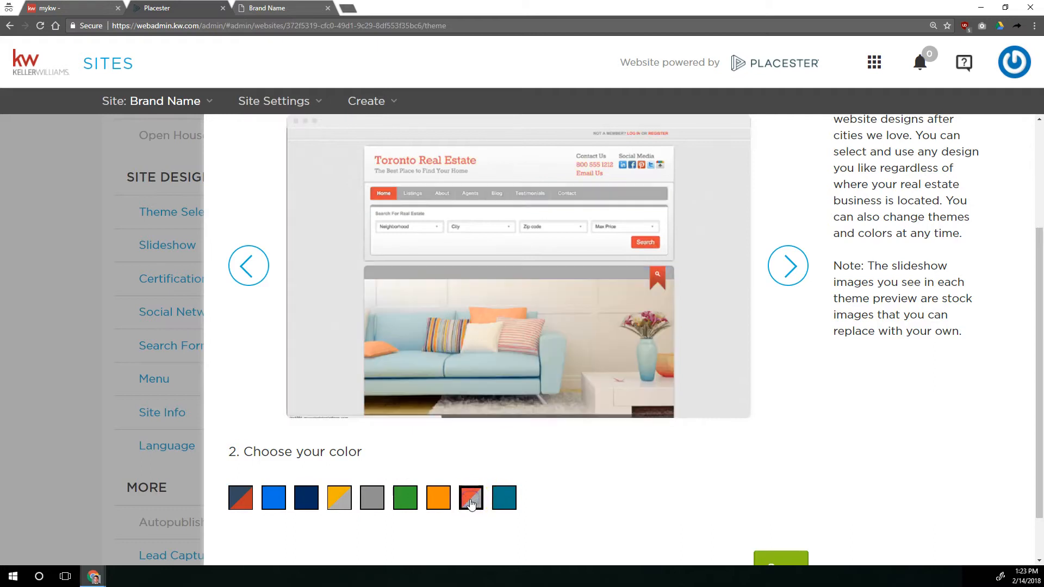
left_click(240, 498)
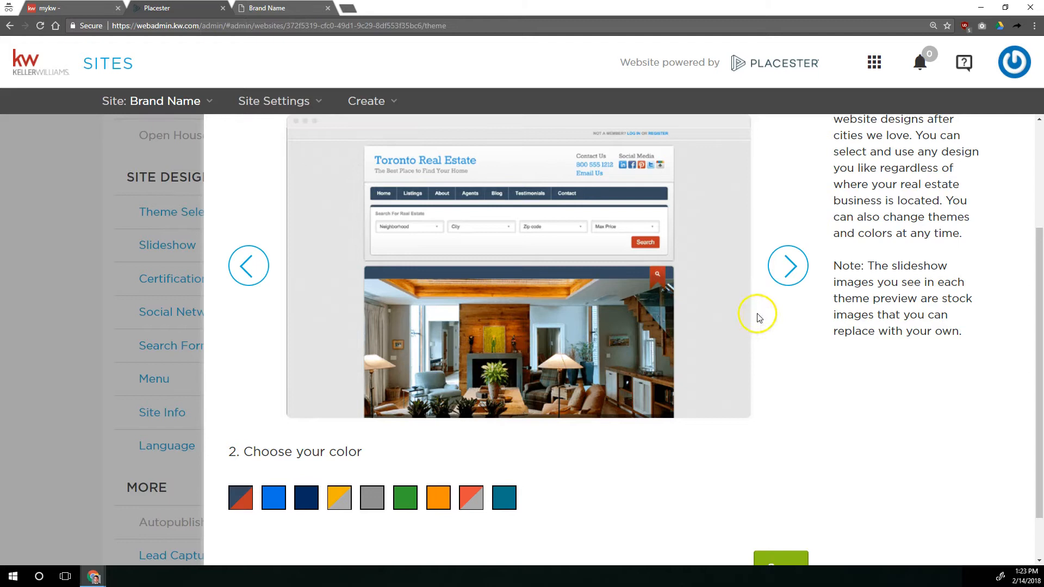
Choose the Madison design in teal and review its preview and page header choices
left_click(786, 265)
scroll(326, 342, "down", 2)
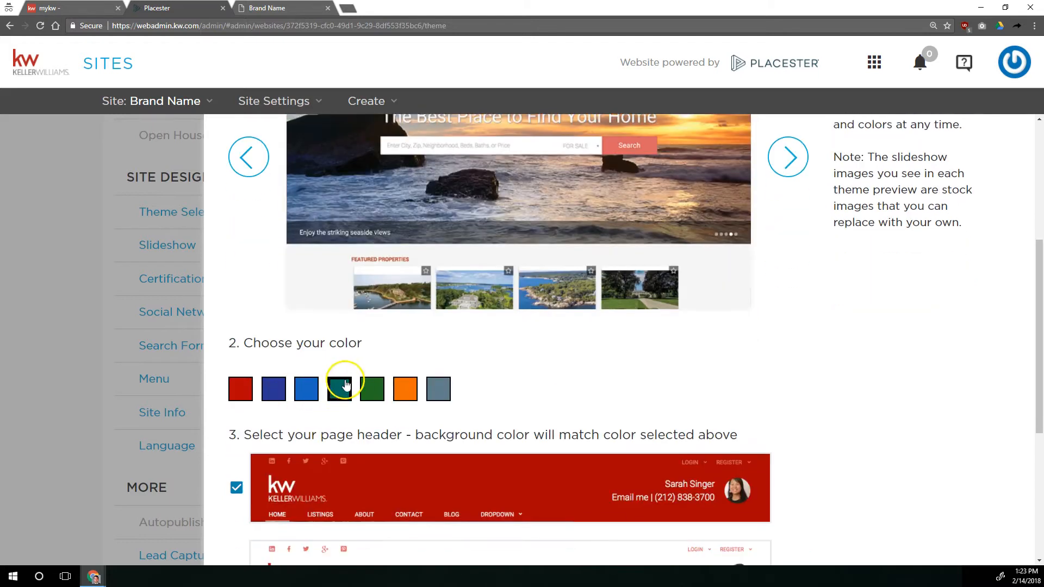
left_click(340, 388)
scroll(334, 261, "down", 5)
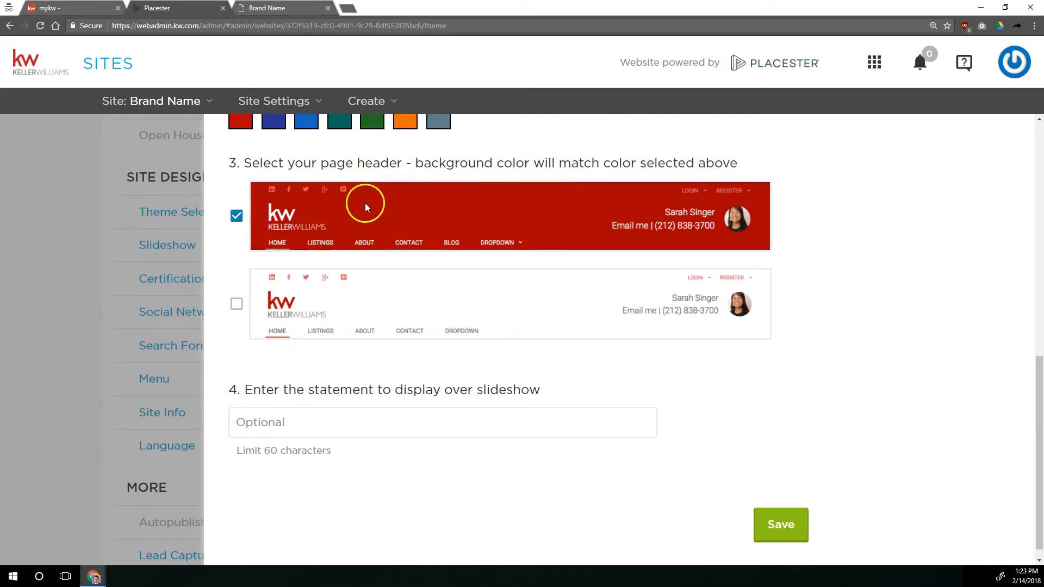
scroll(364, 203, "up", 8)
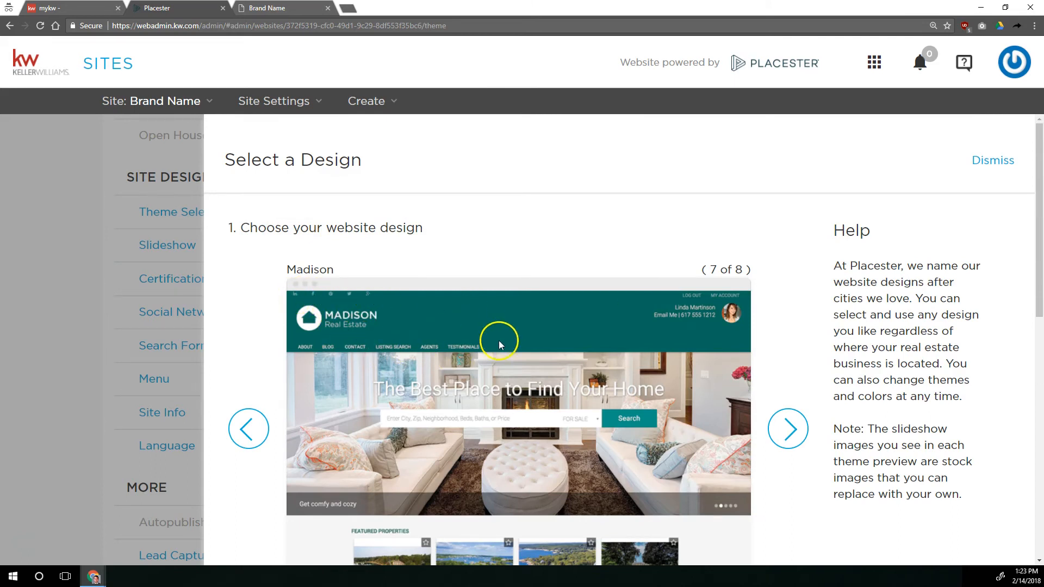
scroll(499, 344, "down", 10)
Select the white page header for the Madison design and keep teal as its color
left_click(237, 364)
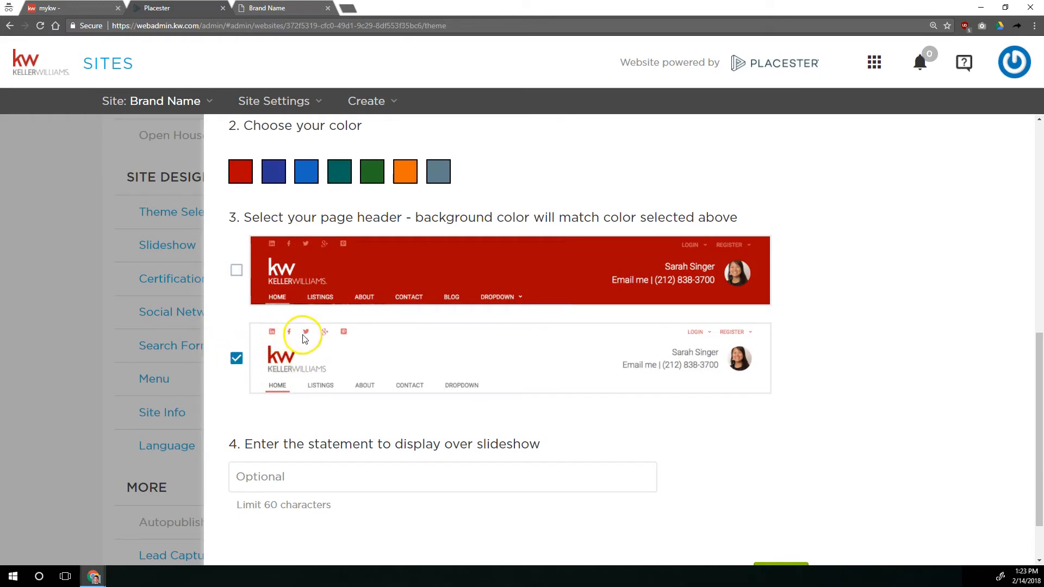
left_click(263, 178)
left_click(339, 170)
left_click(237, 360)
Enter "Your Home Search Starts Here!" as the statement to display over the slideshow
scroll(275, 327, "down", 1)
left_click(322, 413)
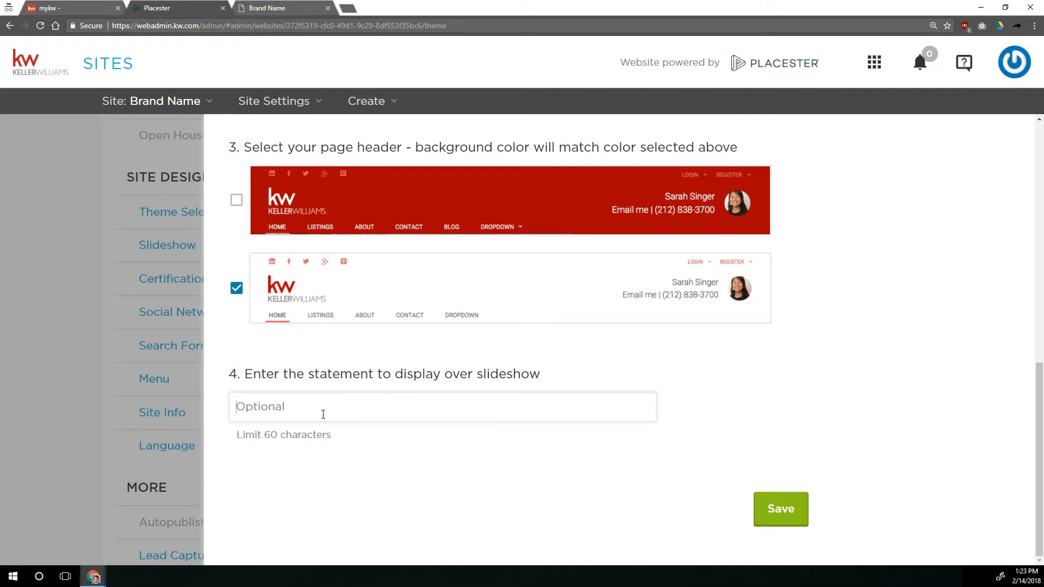
scroll(323, 415, "up", 10)
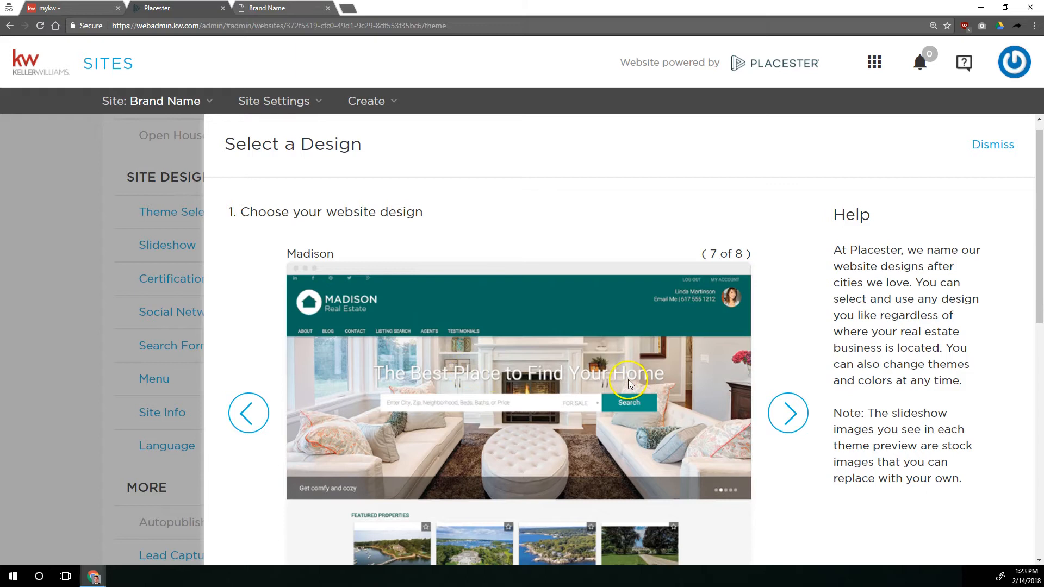
scroll(432, 386, "down", 8)
left_click(391, 521)
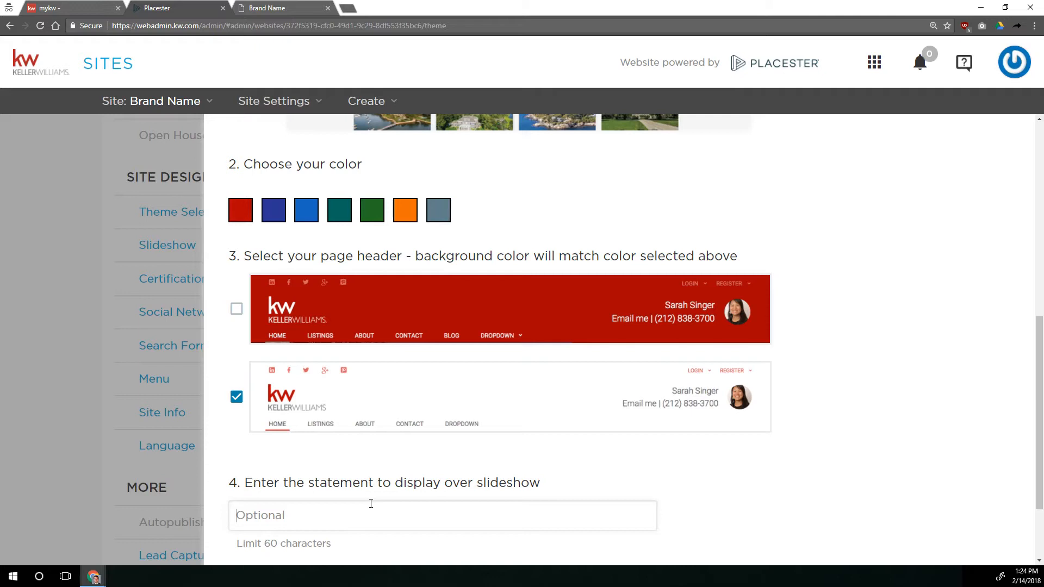
type("Your Home Searc S")
key("BackSpace")
key("BackSpace")
key("BackSpace")
key("BackSpace")
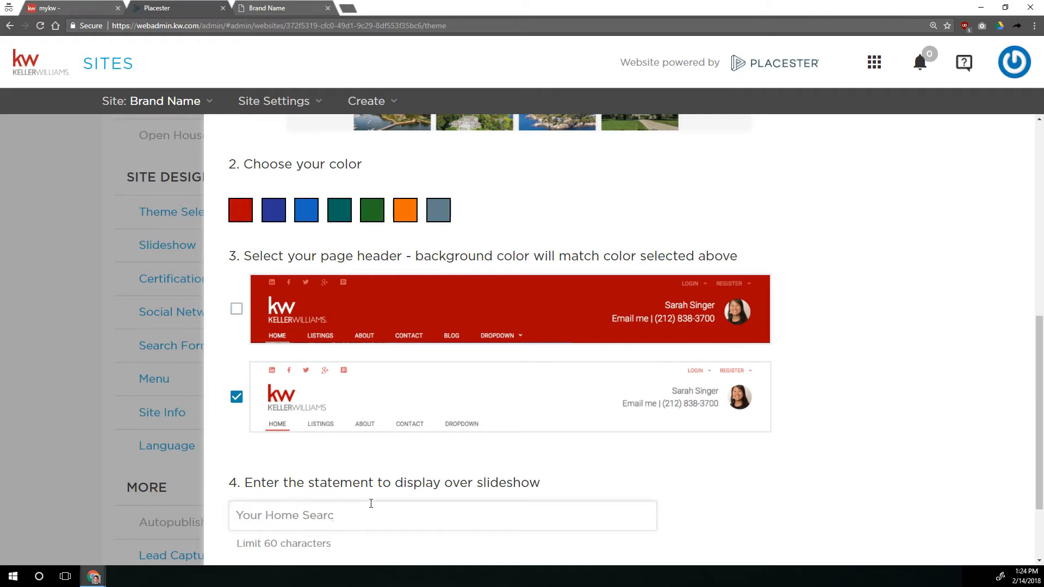
type("h Stat")
type("ts Here!")
scroll(399, 481, "down", 2)
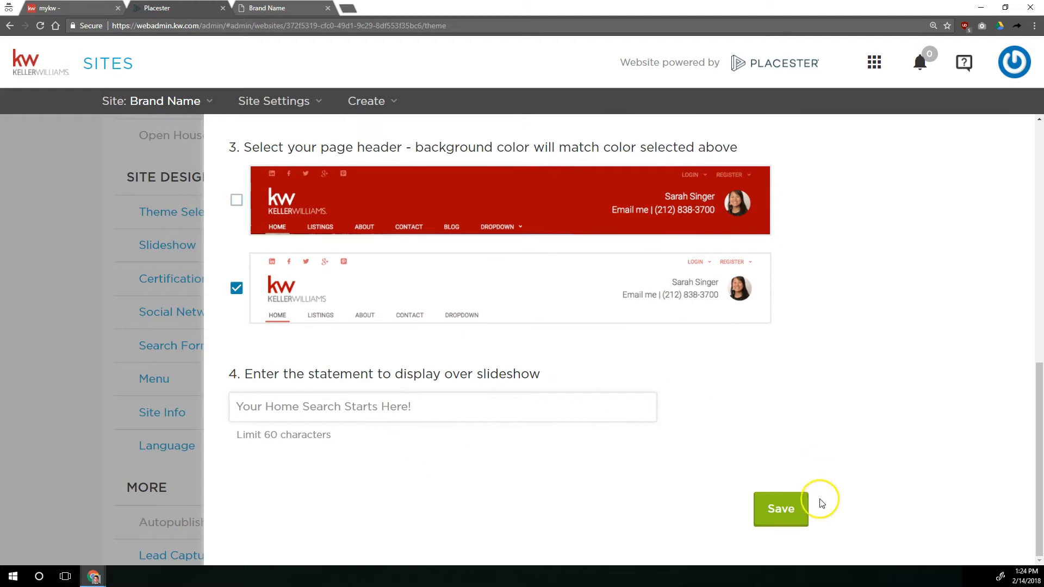
Save the theme settings and check the white header, teal accents and slideshow statement on the refreshed live site
left_click(789, 511)
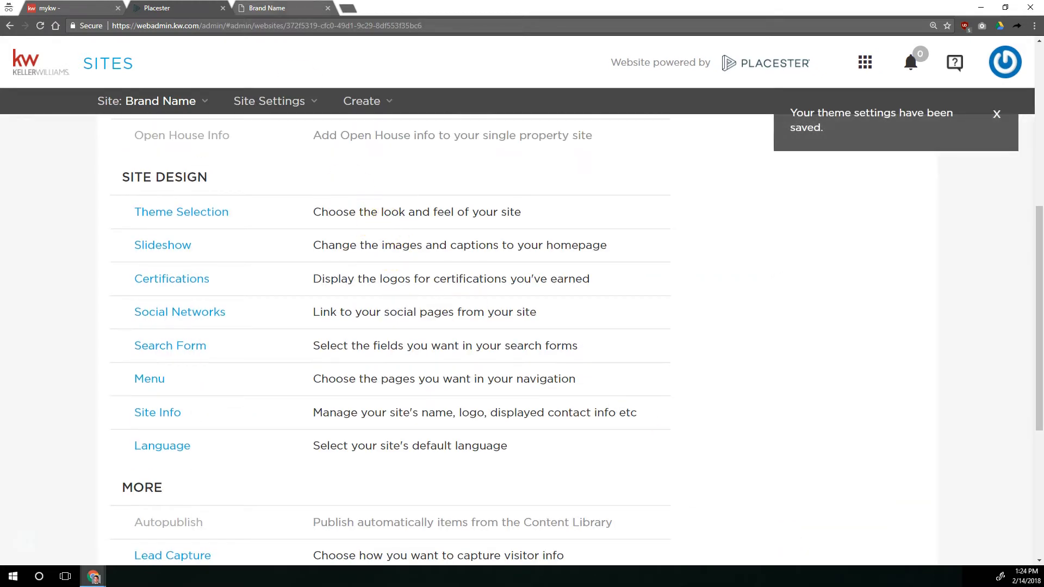
left_click(272, 9)
left_click(46, 25)
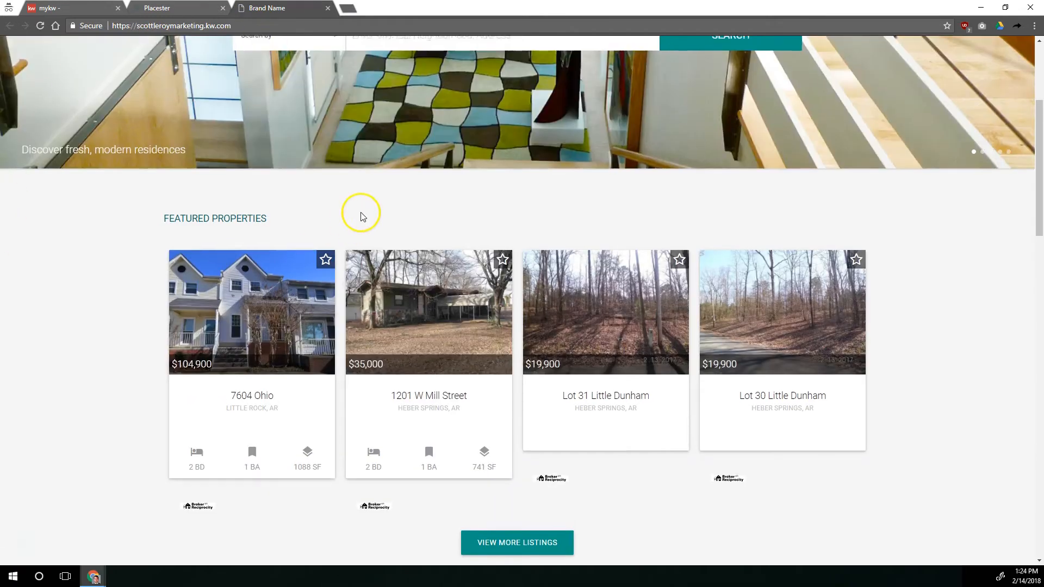
scroll(360, 215, "up", 4)
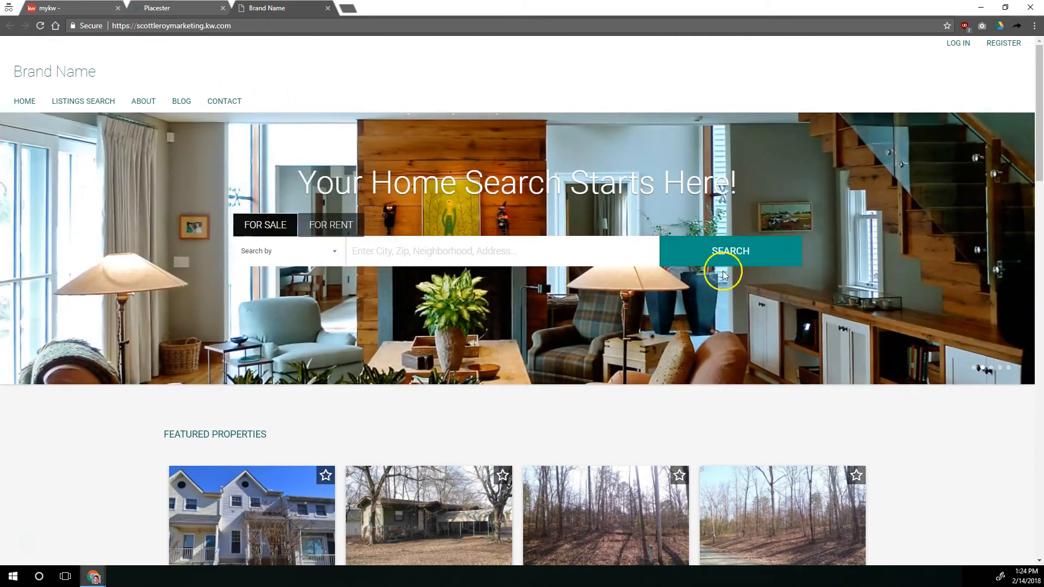
scroll(799, 185, "down", 5)
scroll(345, 110, "up", 5)
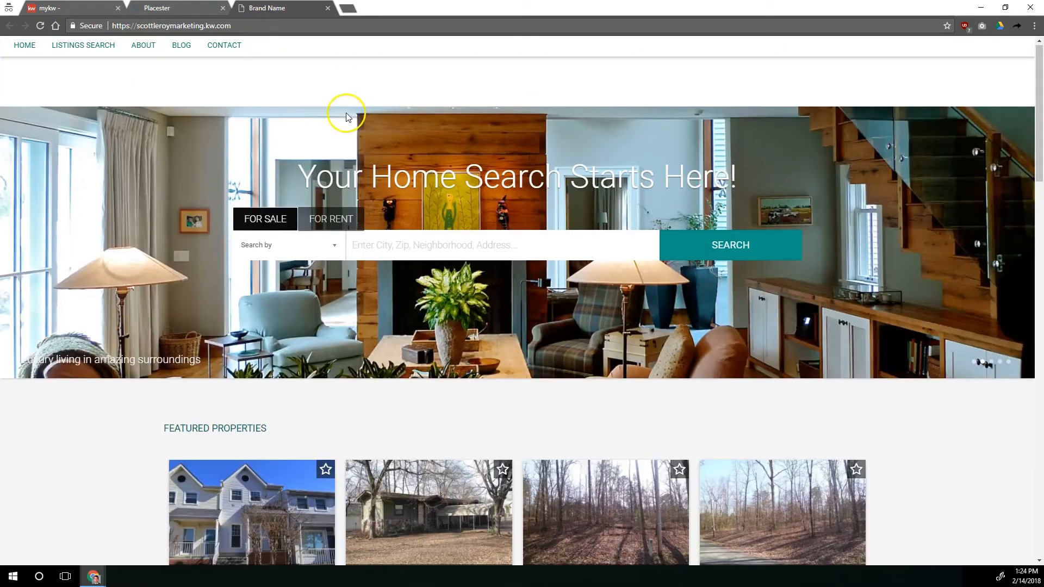
left_click_drag(299, 179, 742, 191)
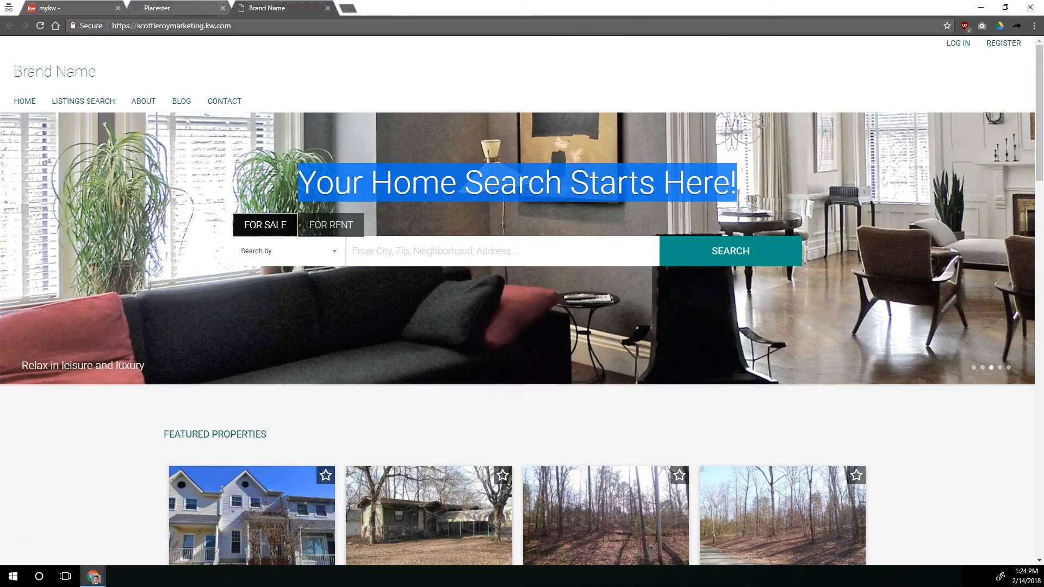
Return to the site admin, open the homepage slideshow settings and look over the available slideshows
left_click(203, 8)
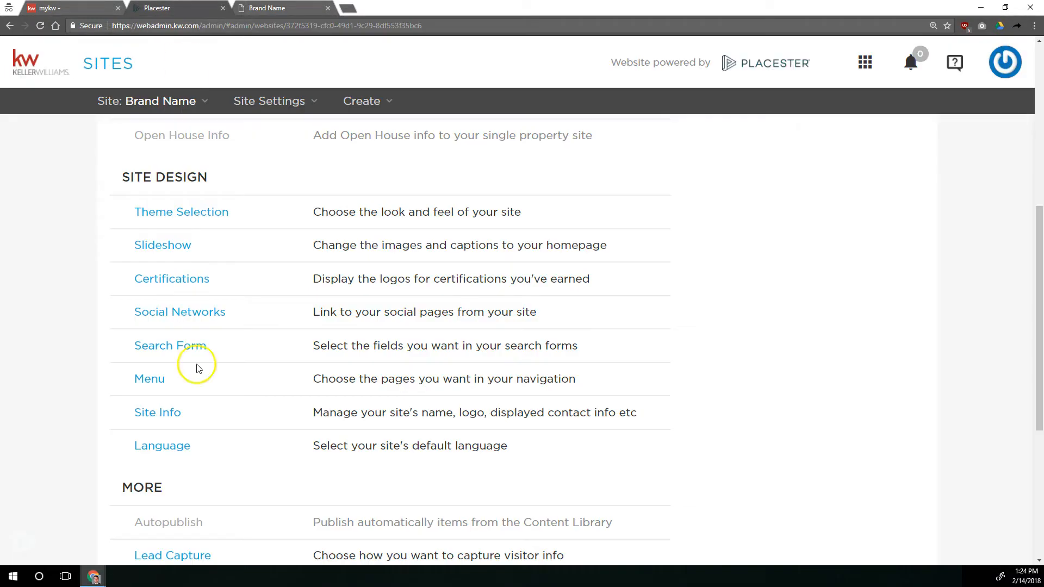
left_click(160, 250)
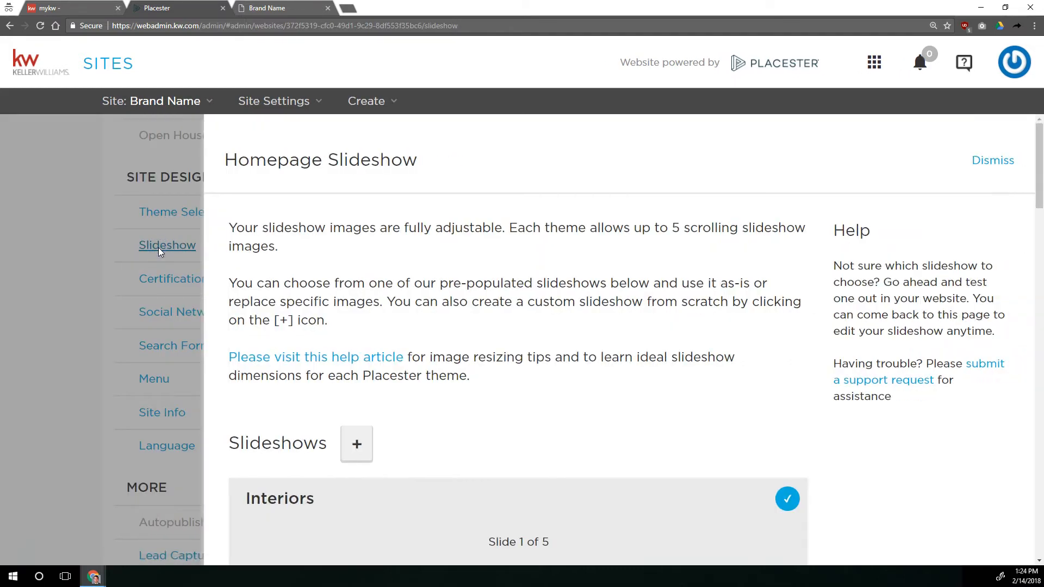
scroll(476, 300, "down", 4)
scroll(476, 299, "down", 3)
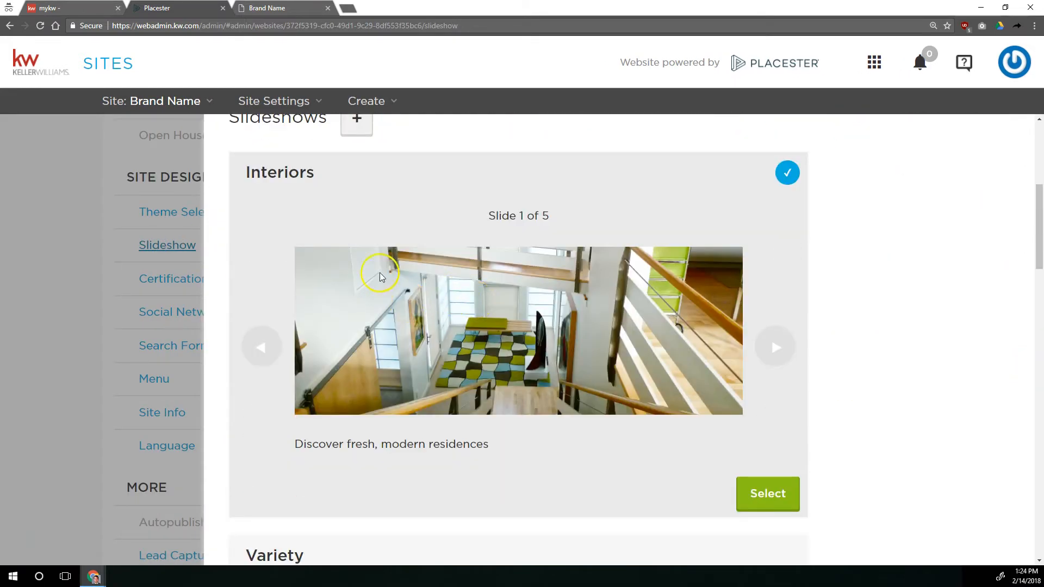
scroll(379, 272, "down", 15)
scroll(500, 262, "down", 13)
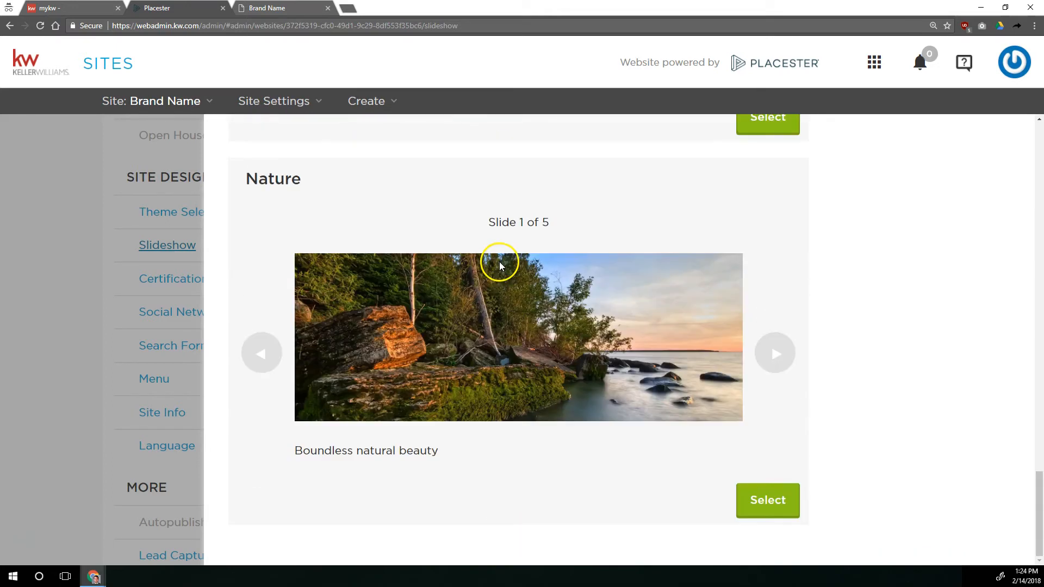
scroll(498, 262, "up", 20)
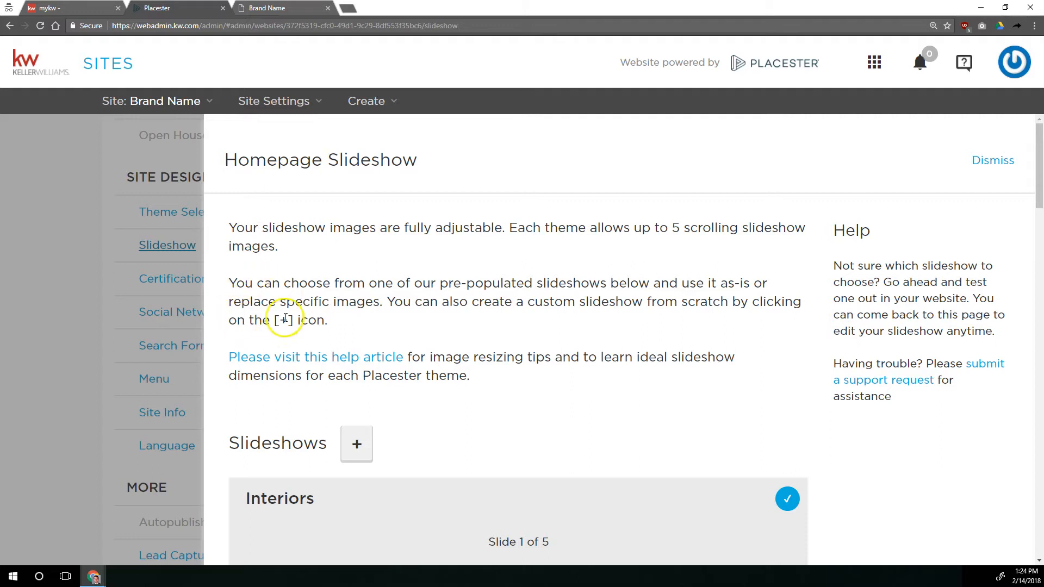
Read the guidance on custom slideshows and the help article link about image resizing and theme dimensions
left_click_drag(227, 359, 412, 359)
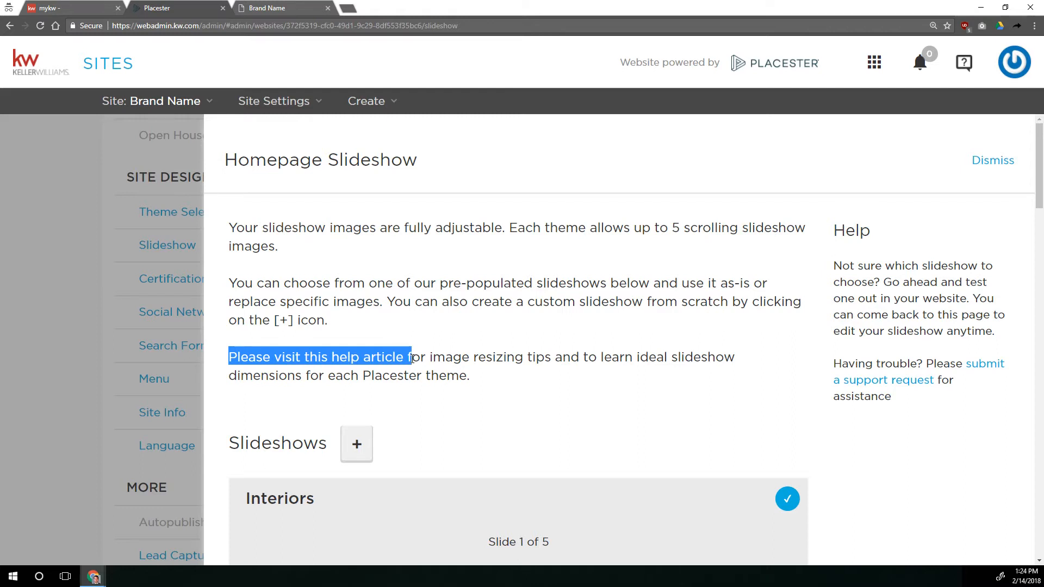
left_click(409, 357)
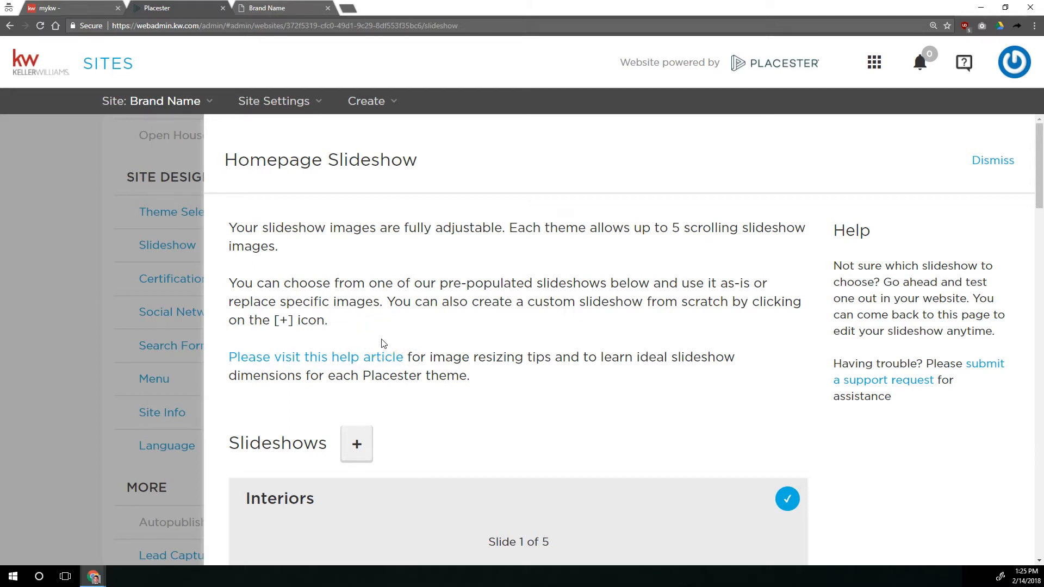
left_click(325, 320)
scroll(401, 326, "down", 10)
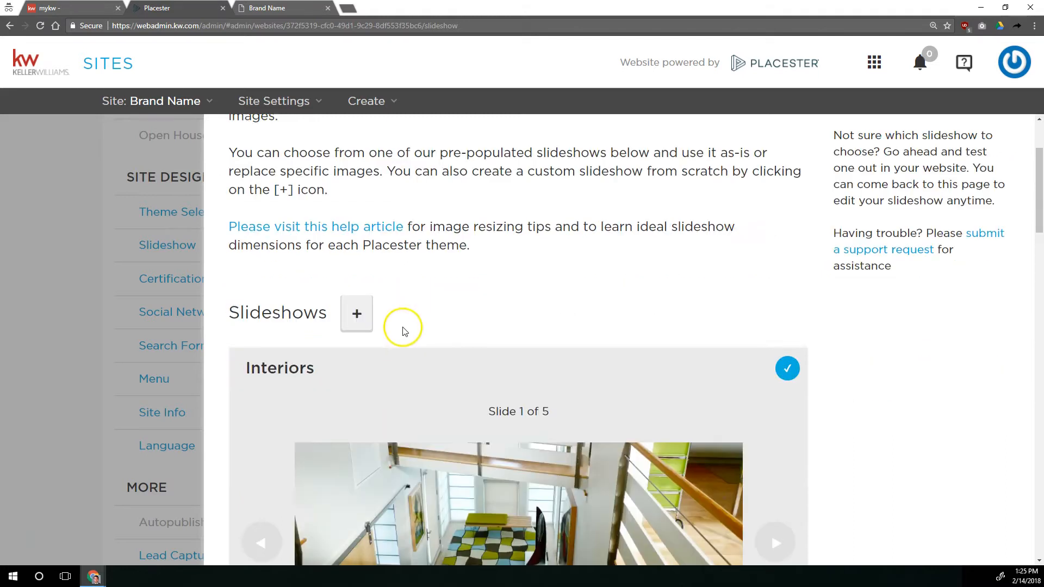
scroll(517, 325, "up", 9)
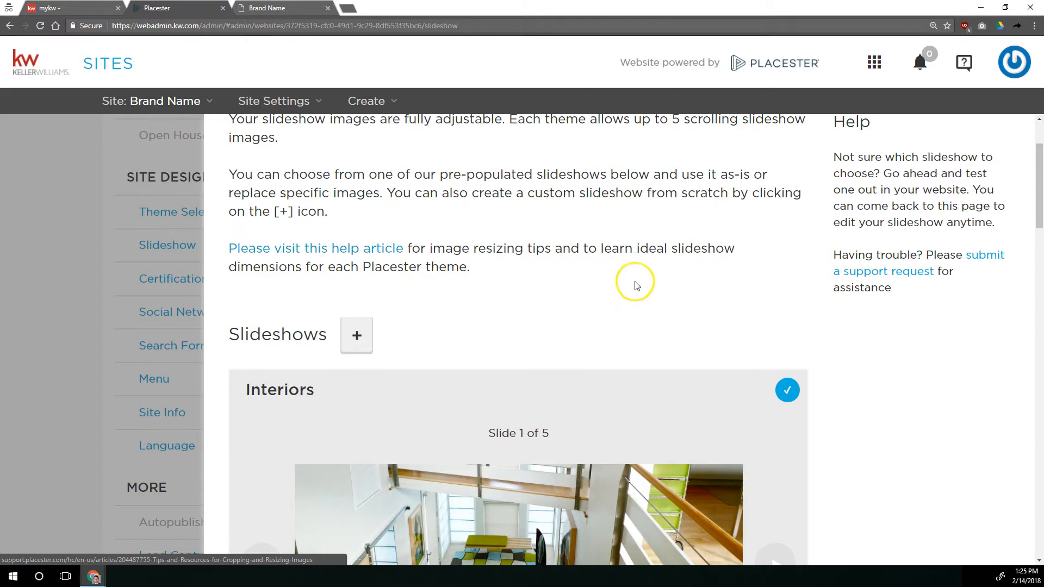
Compare the pre-populated slideshows from Interiors through Luxury Properties to Nature
scroll(607, 281, "down", 4)
scroll(607, 276, "up", 2)
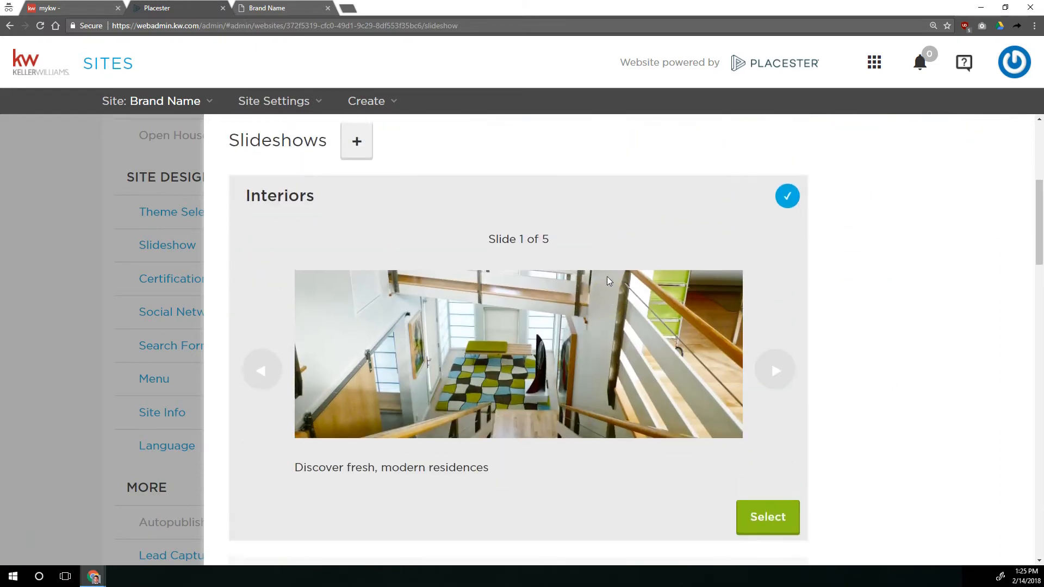
scroll(615, 275, "down", 7)
scroll(750, 286, "down", 20)
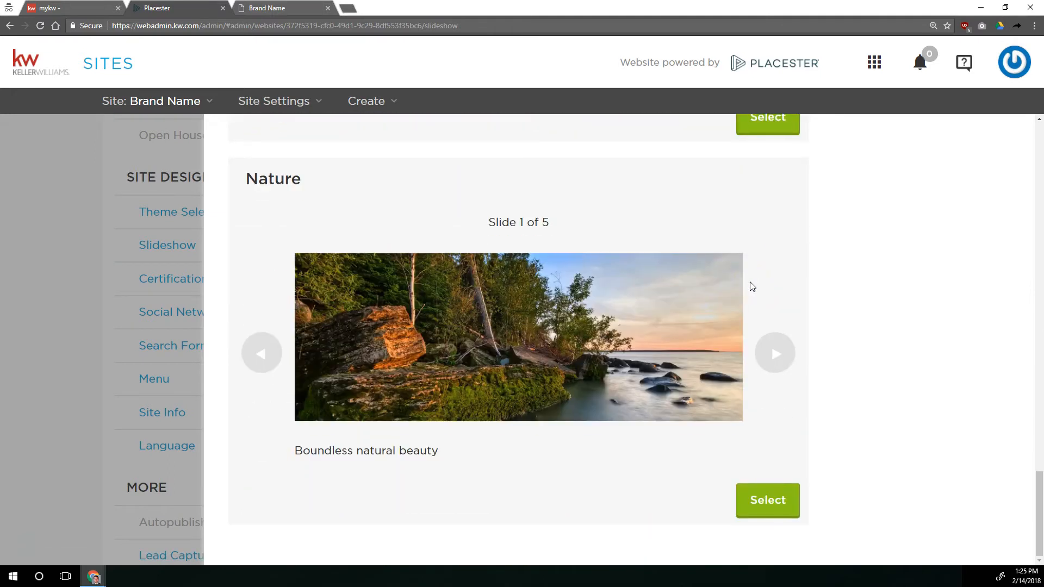
scroll(752, 286, "up", 20)
scroll(752, 287, "down", 20)
scroll(752, 286, "up", 14)
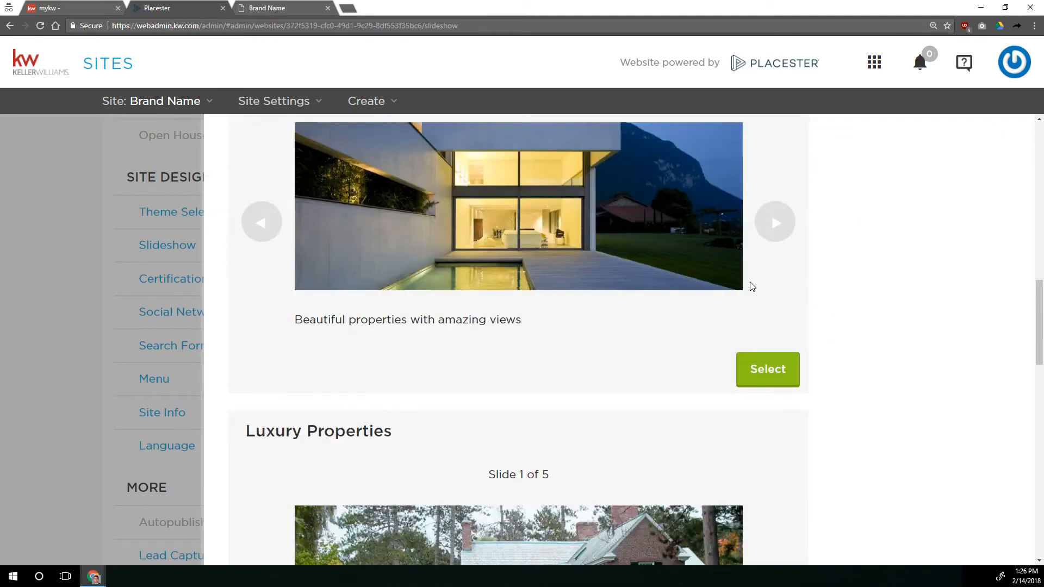
scroll(752, 287, "up", 9)
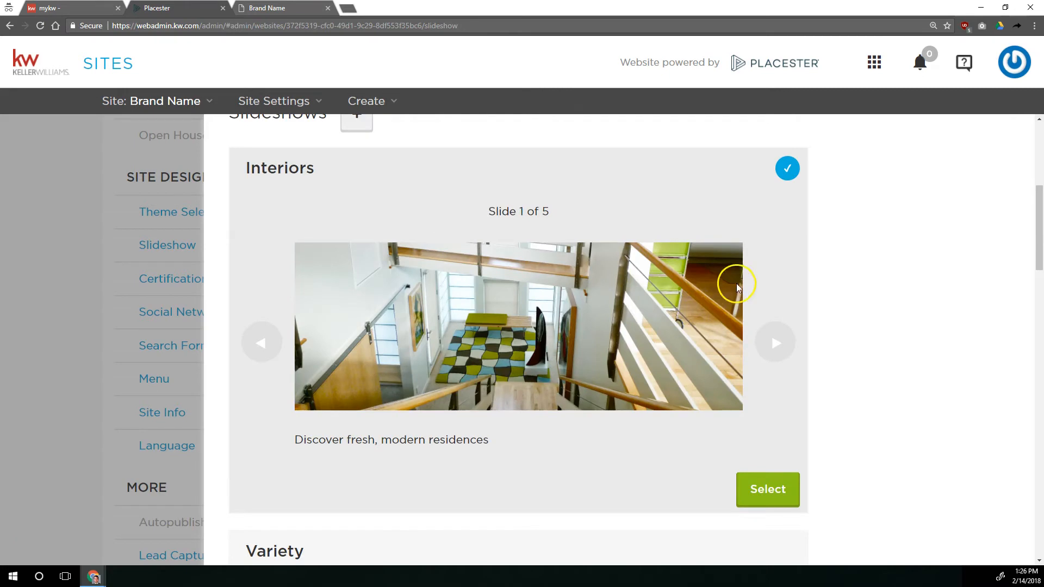
Switch to the live site and step through all five slides of its homepage slideshow
left_click(300, 13)
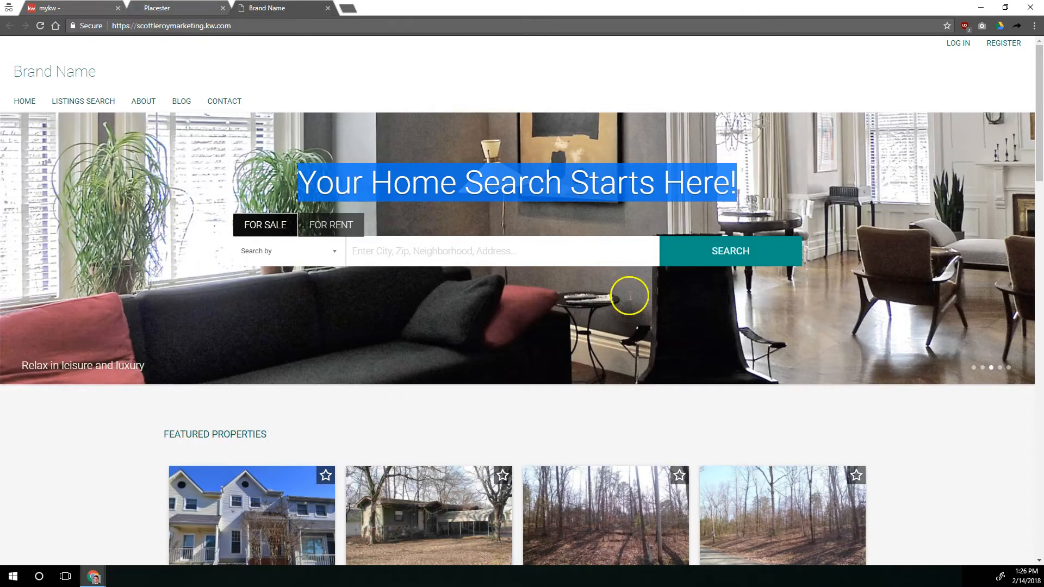
left_click(973, 368)
left_click(982, 368)
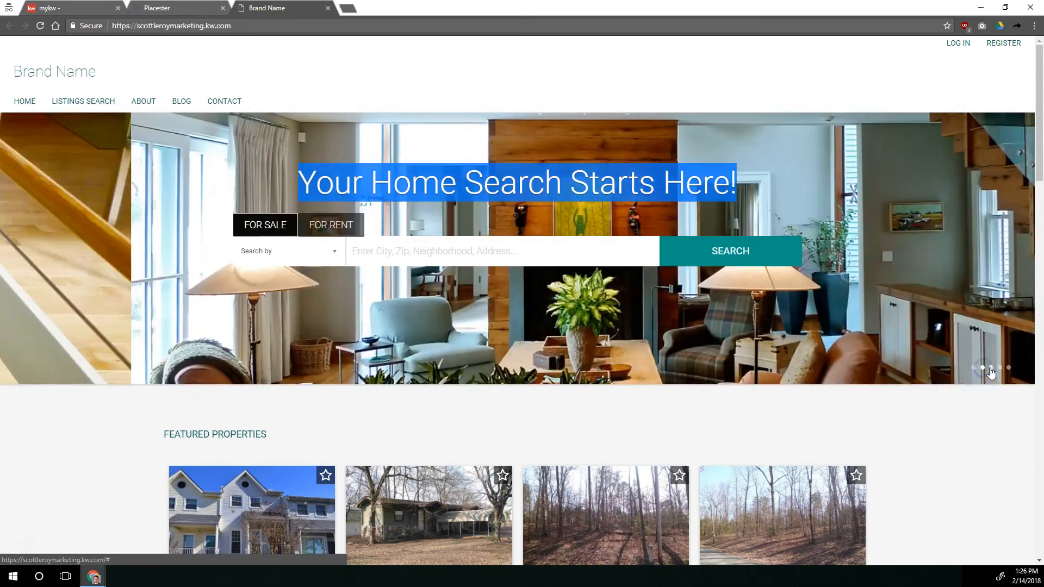
left_click(990, 368)
left_click(1000, 367)
left_click(1007, 368)
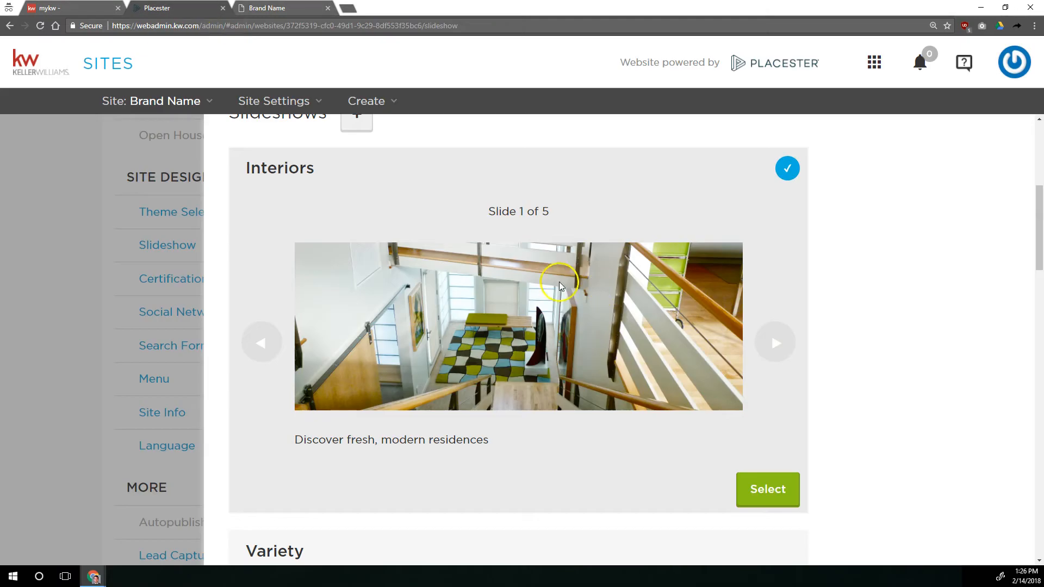
Go back to the slideshow settings and preview every slide of the Nature slideshow
scroll(595, 402, "down", 8)
scroll(594, 401, "down", 10)
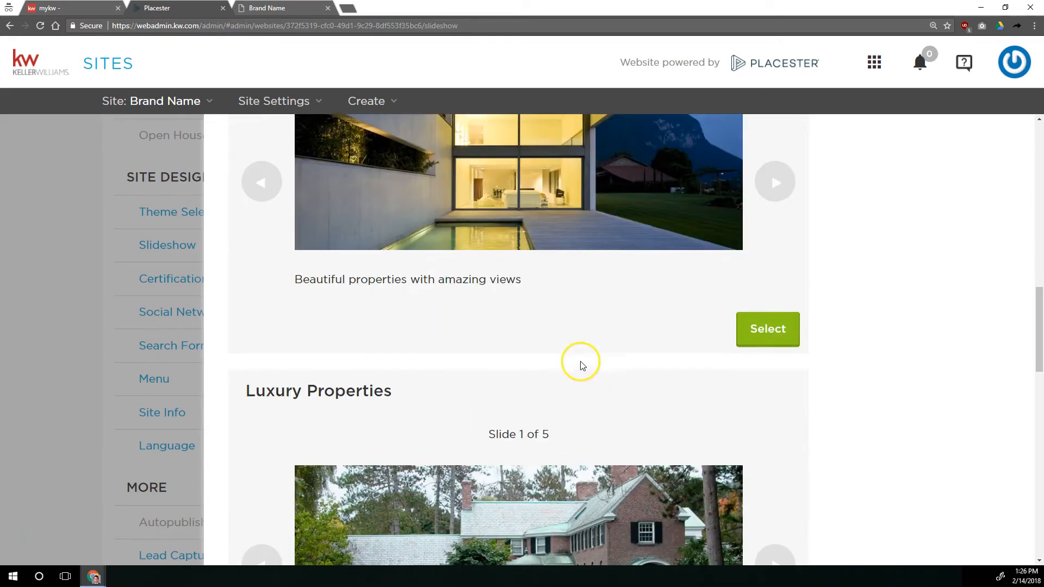
scroll(580, 360, "down", 8)
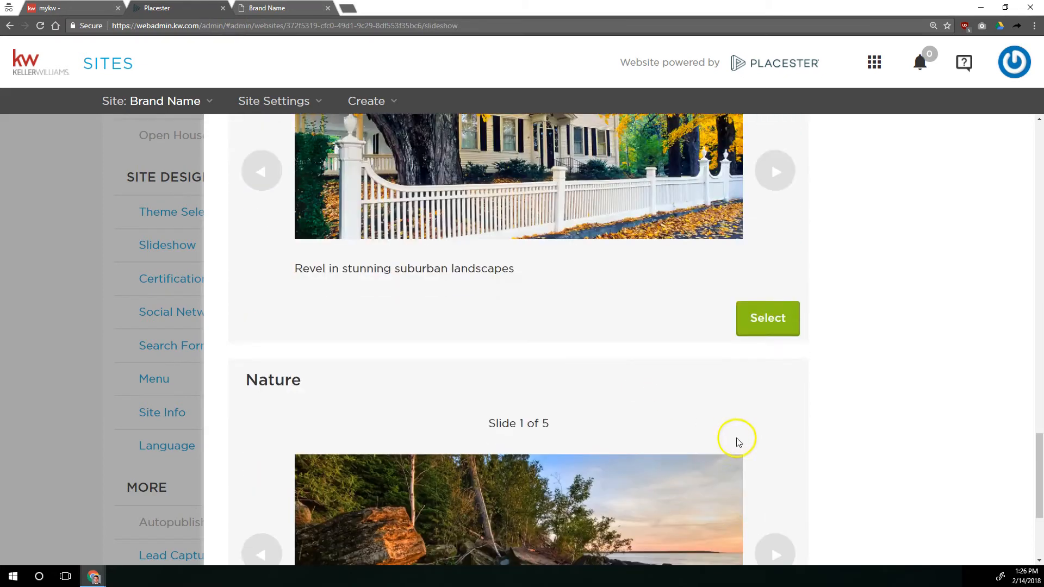
scroll(738, 442, "down", 4)
left_click(775, 352)
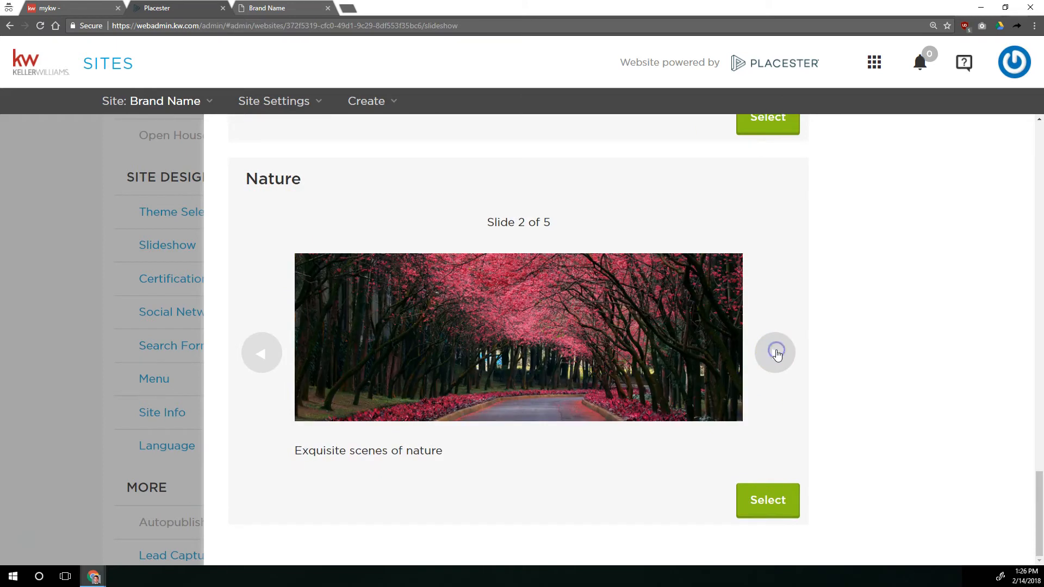
left_click(775, 353)
left_click(776, 353)
left_click(775, 353)
left_click(776, 353)
Preview slides of the other pre-populated slideshows listed above Nature
scroll(776, 272, "up", 3)
left_click(773, 187)
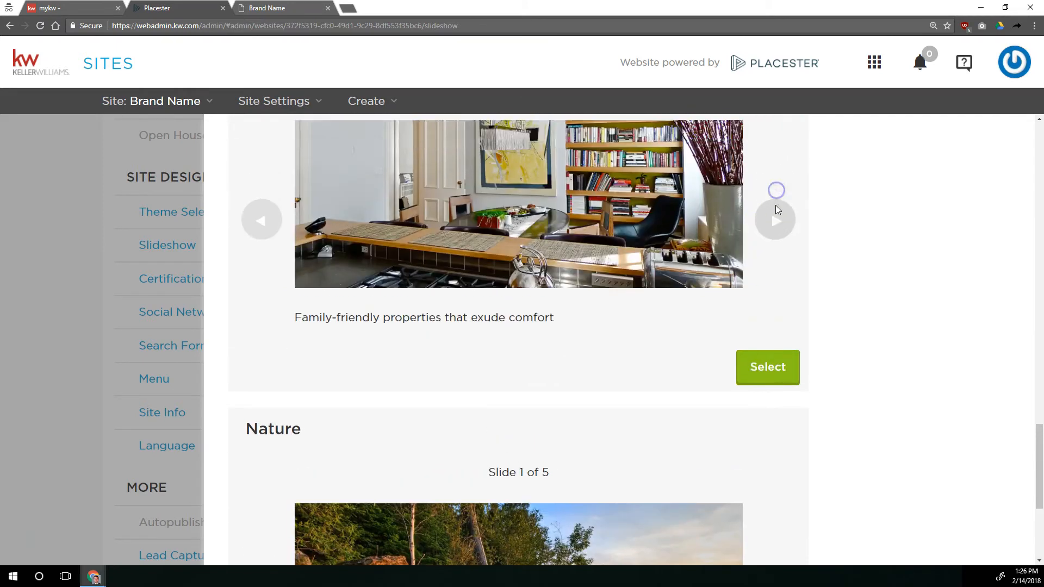
scroll(771, 245, "up", 1)
left_click(769, 296)
left_click(769, 297)
left_click(769, 297)
scroll(769, 297, "up", 10)
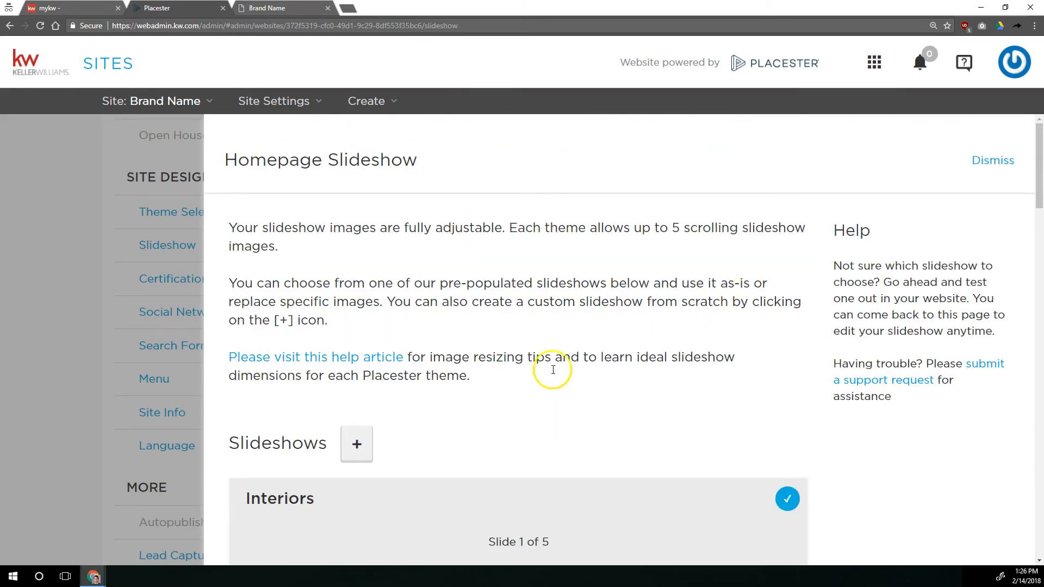
Open the Interiors slideshow for editing, examine its slide images, captions and link fields, and close it without saving
scroll(549, 365, "down", 7)
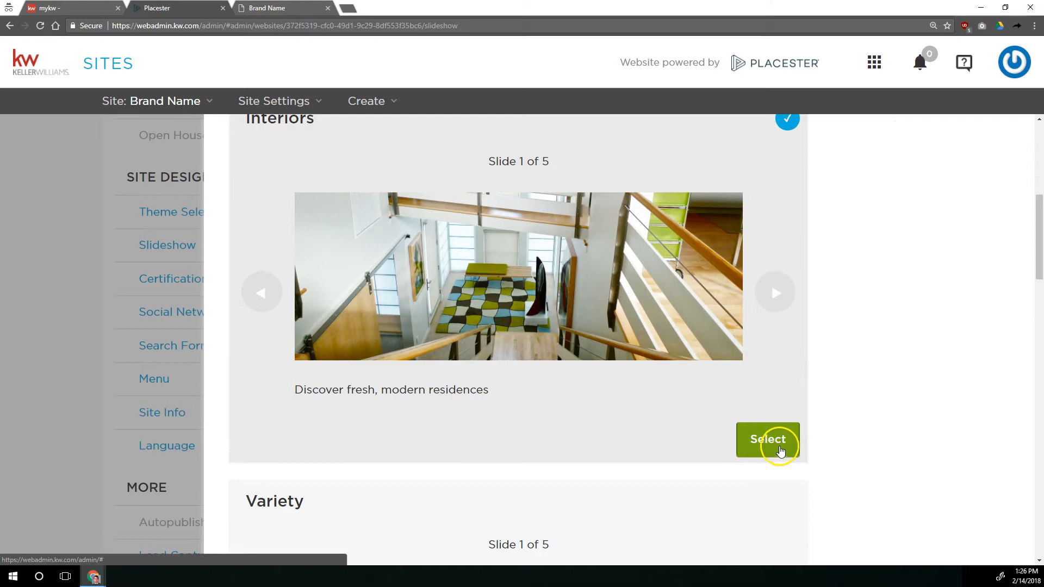
left_click(780, 451)
scroll(624, 337, "down", 4)
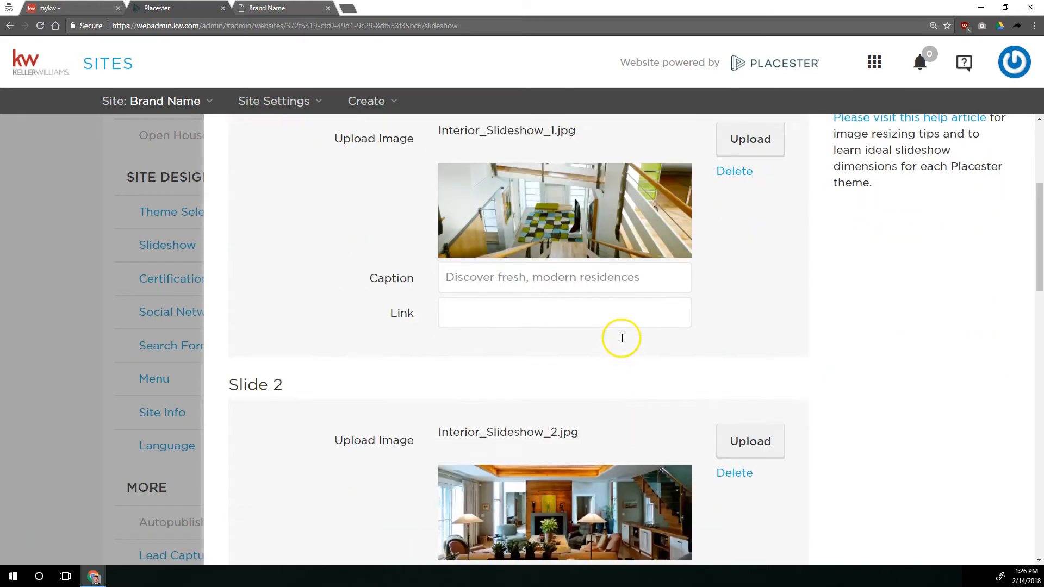
scroll(622, 338, "up", 4)
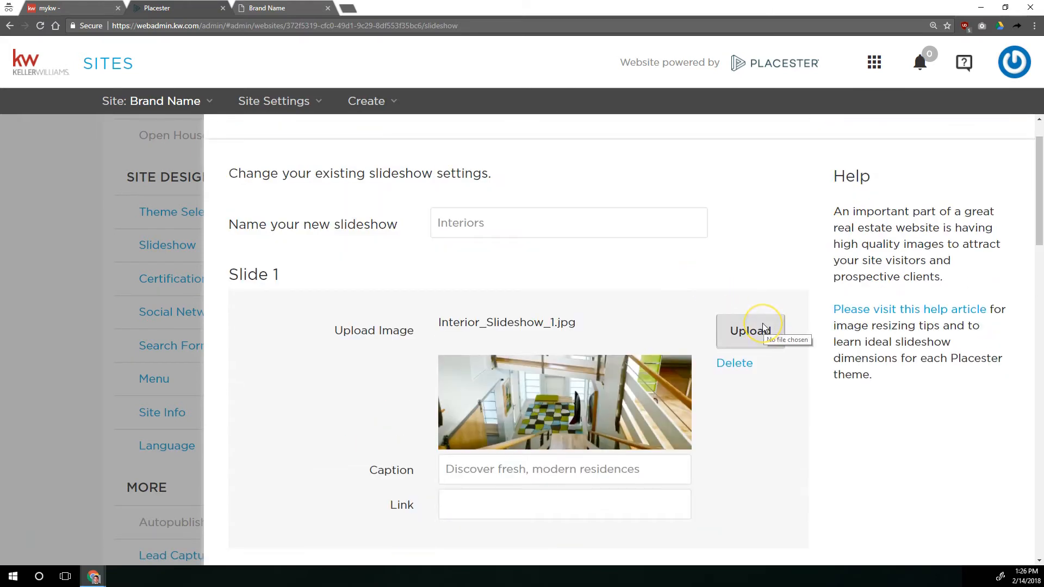
scroll(763, 328, "down", 7)
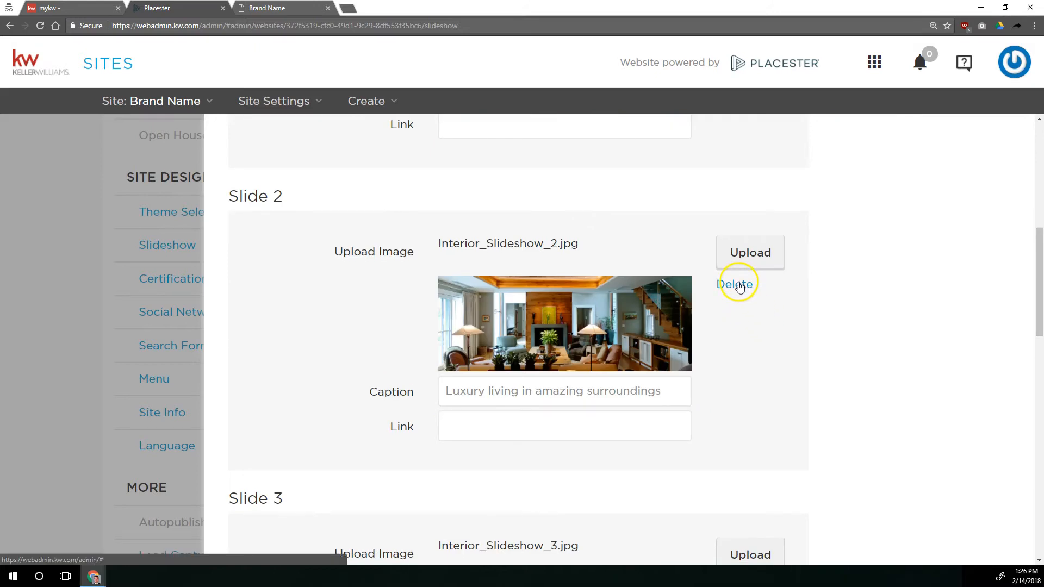
scroll(739, 286, "down", 6)
left_click_drag(598, 367, 416, 369)
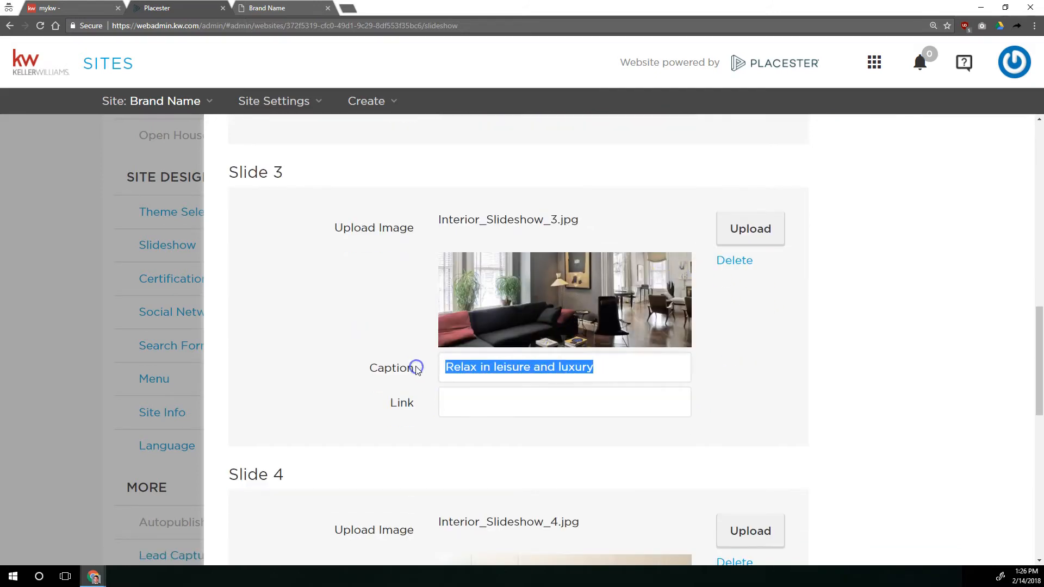
scroll(416, 369, "down", 7)
scroll(527, 330, "up", 20)
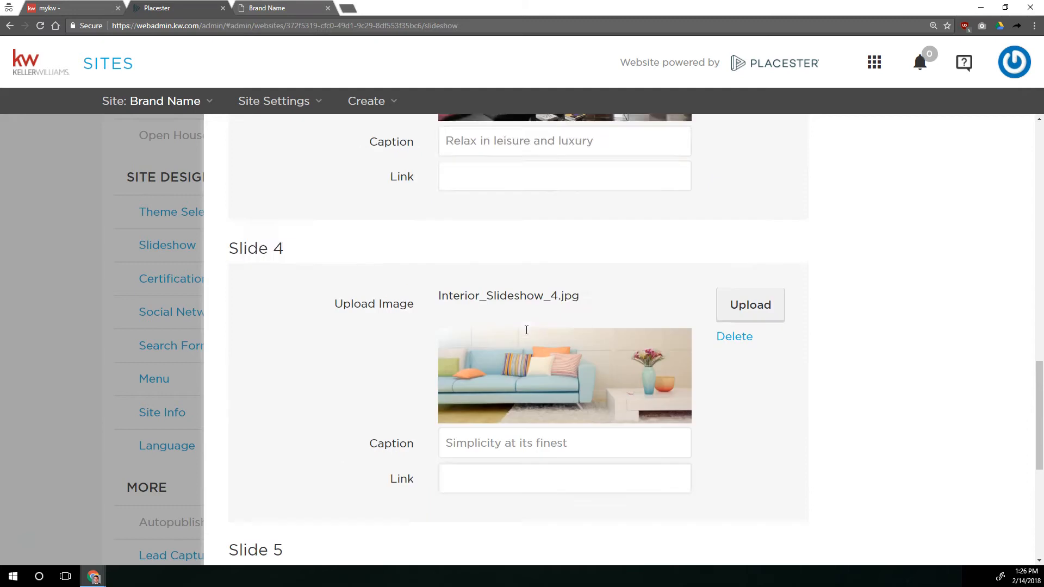
left_click(996, 159)
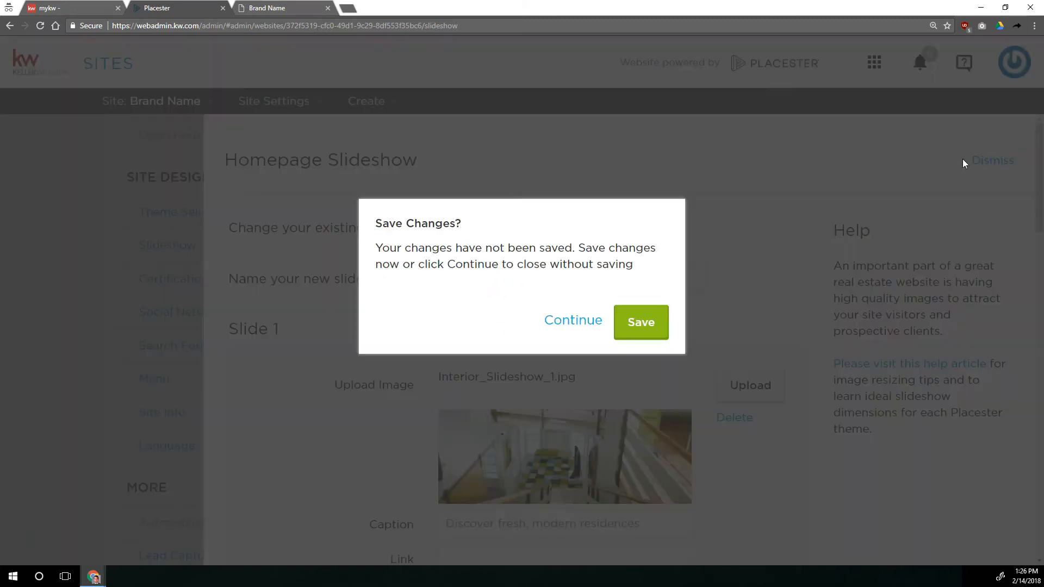
left_click(590, 325)
scroll(337, 337, "up", 1)
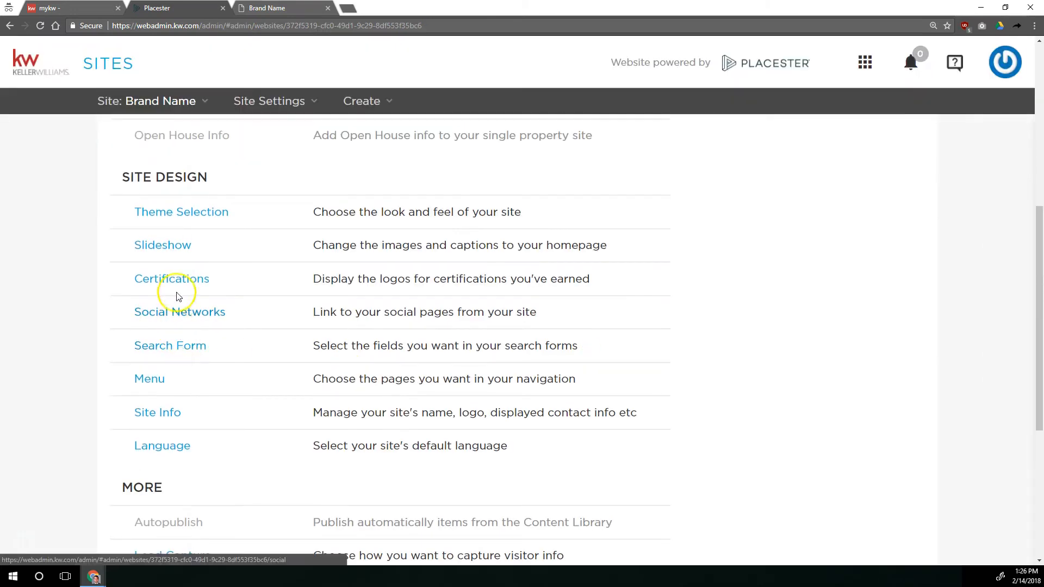
Start a new custom homepage slideshow, name it "101 Class Test" and review its empty slide sections
left_click(167, 245)
scroll(344, 336, "down", 2)
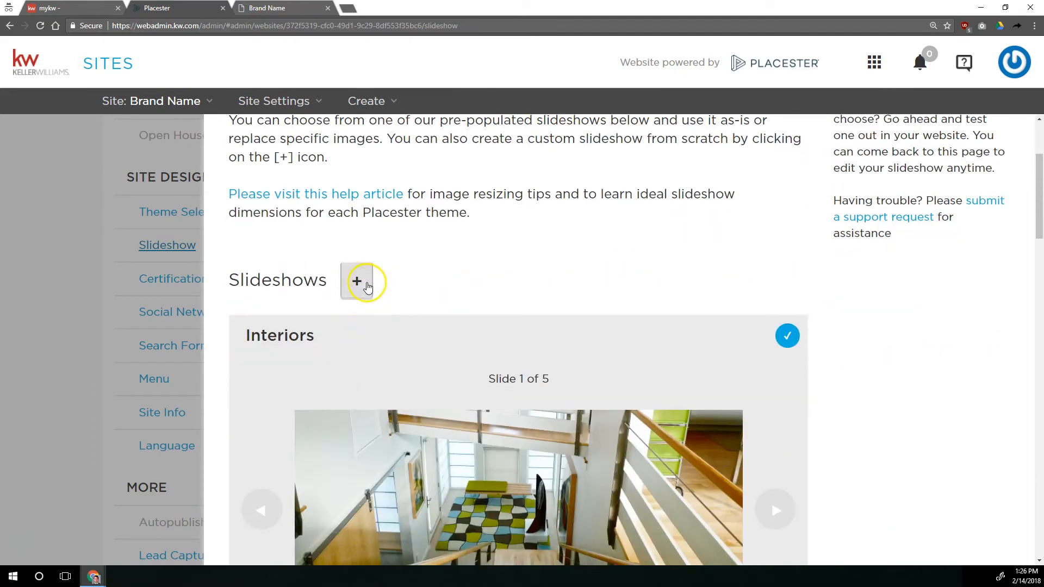
left_click(364, 283)
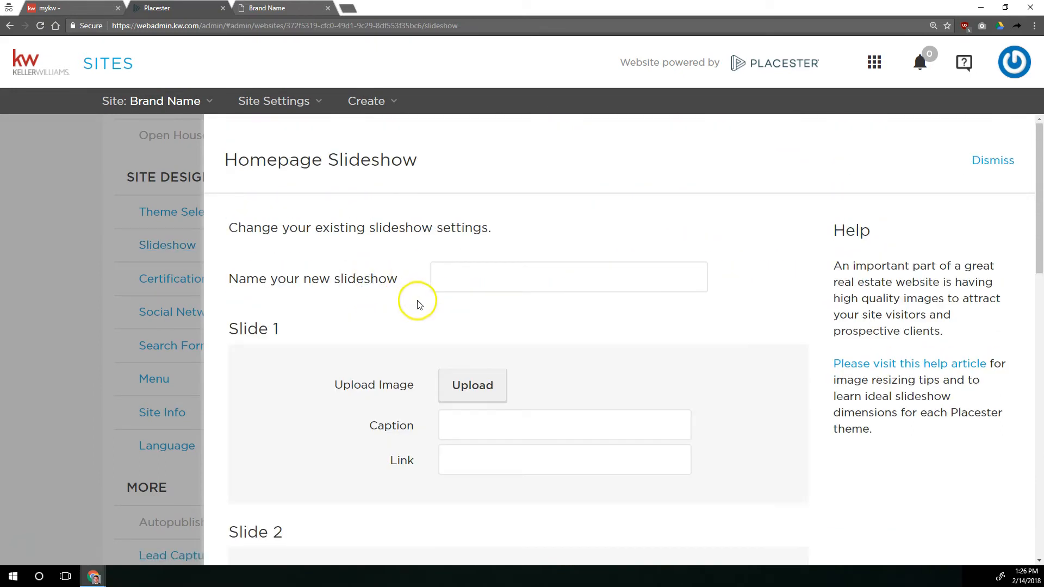
left_click(482, 274)
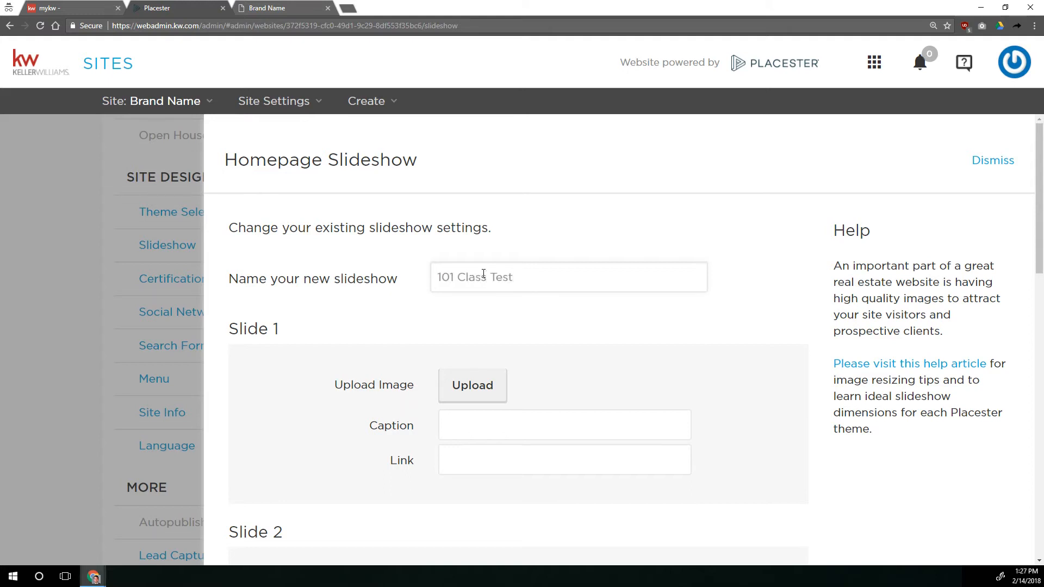
scroll(483, 273, "down", 10)
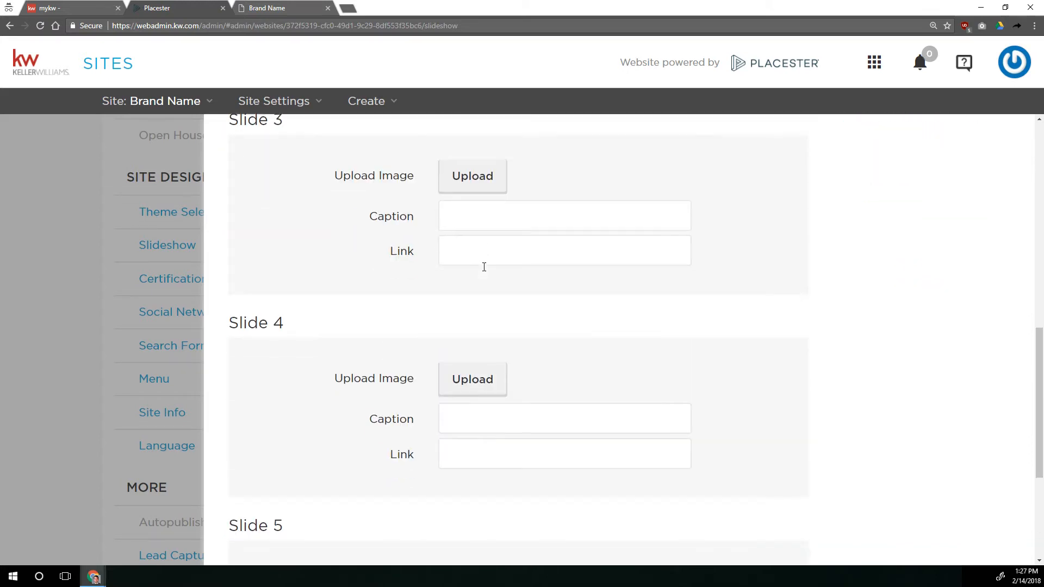
scroll(484, 267, "down", 4)
scroll(474, 272, "up", 10)
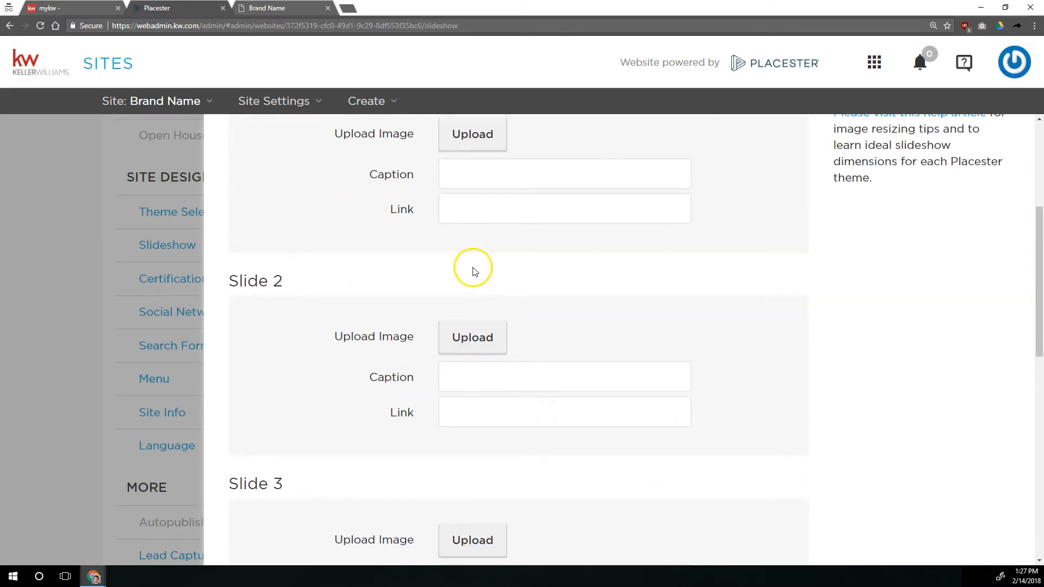
scroll(472, 271, "up", 4)
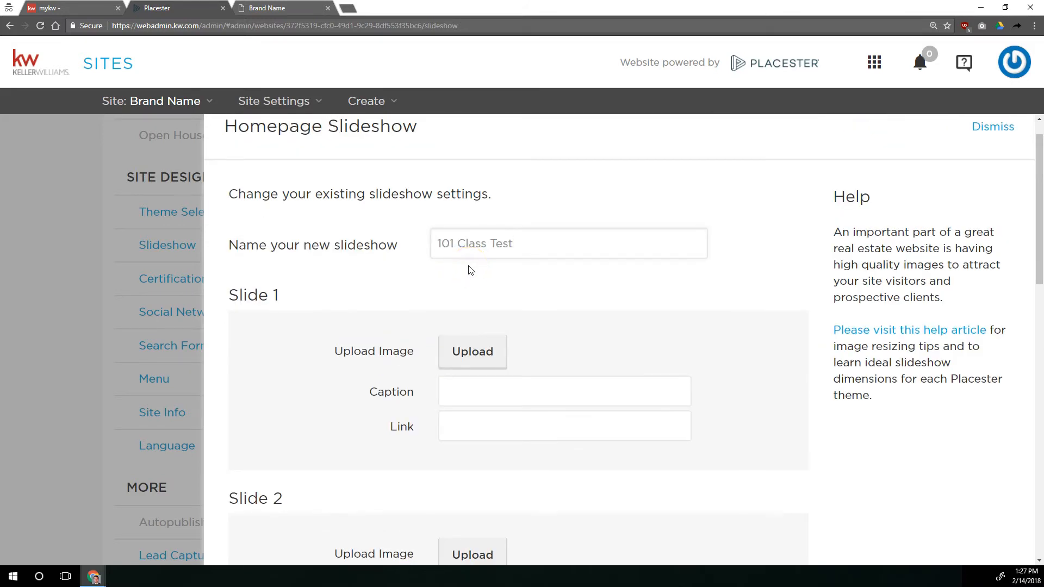
Upload balloon-2921973_1920.jpg from the Main Slideshow folder inside Website Class Images as the Slide 1 image
scroll(471, 271, "down", 12)
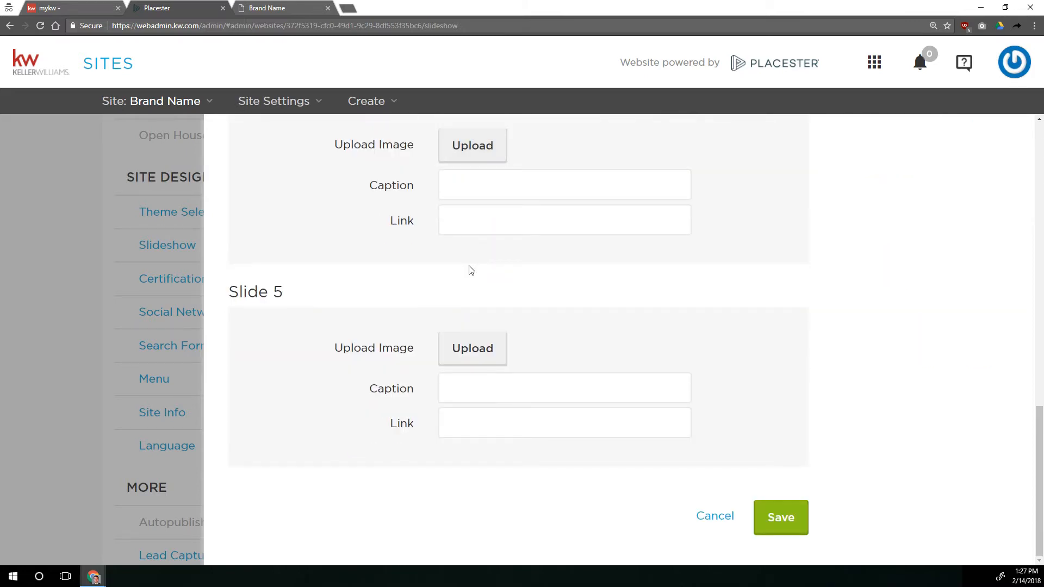
scroll(471, 270, "up", 12)
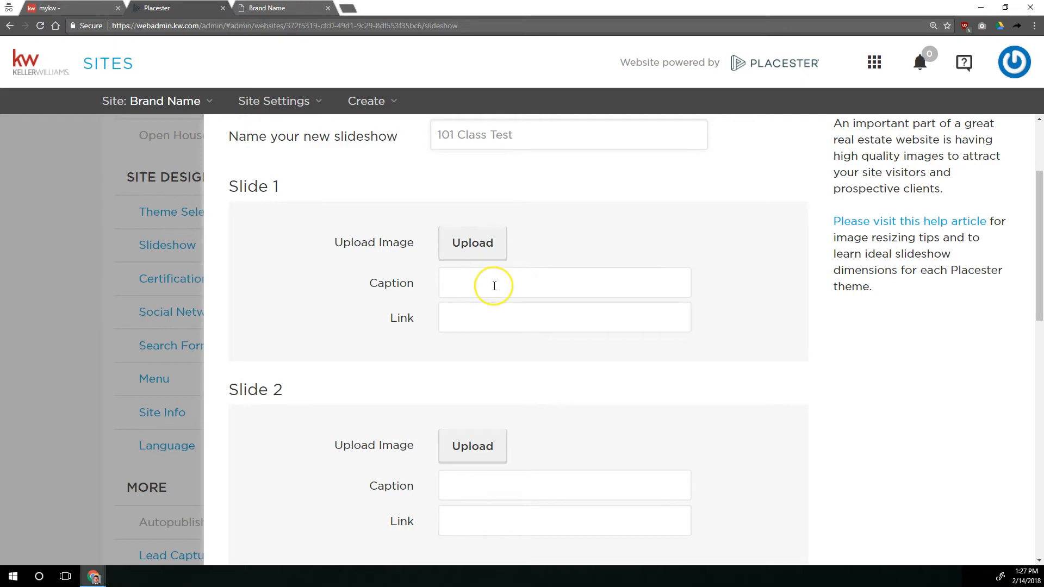
scroll(495, 286, "down", 4)
scroll(494, 286, "up", 6)
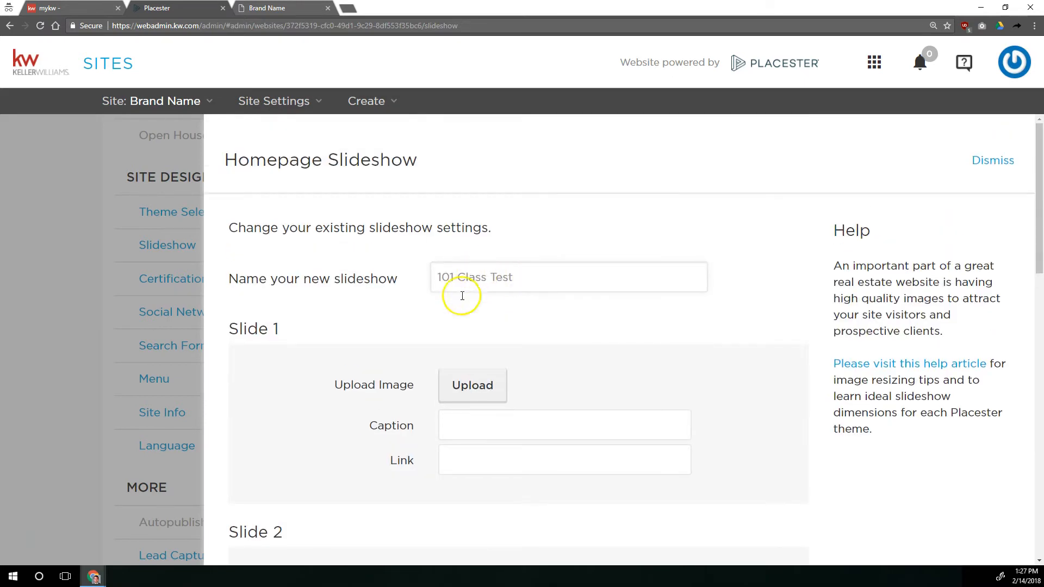
left_click(465, 384)
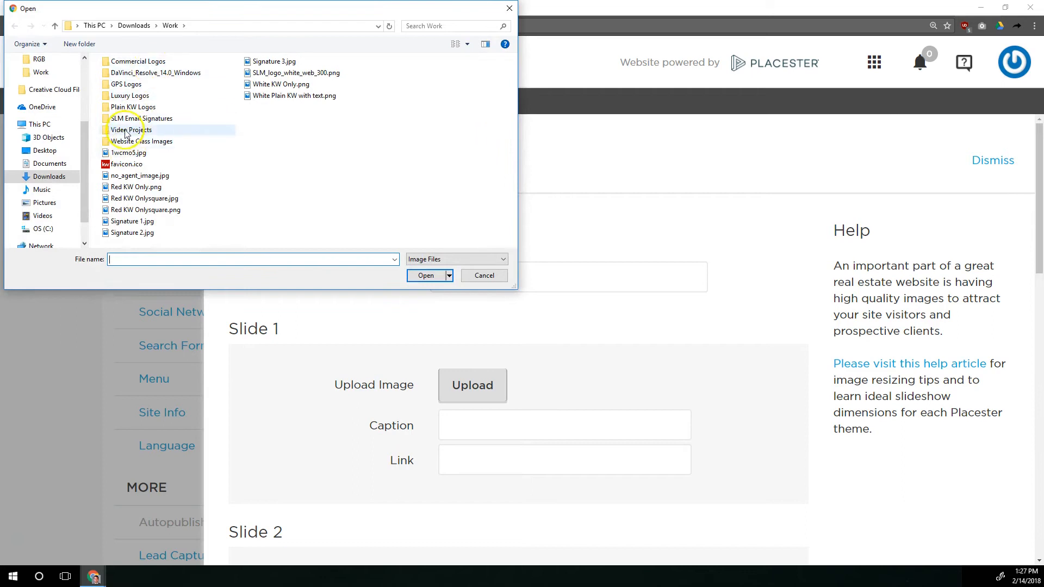
double_click(130, 141)
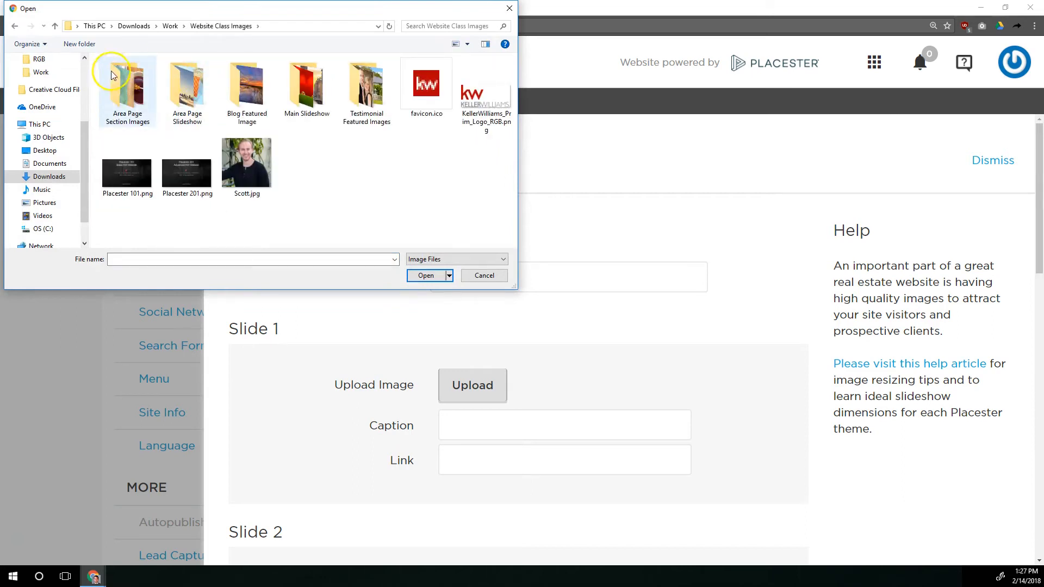
double_click(311, 83)
double_click(116, 81)
Upload boots-828975_1920.jpg as the Slide 2 image and drip-1959198_1920.jpg as the Slide 3 image
scroll(412, 305, "down", 5)
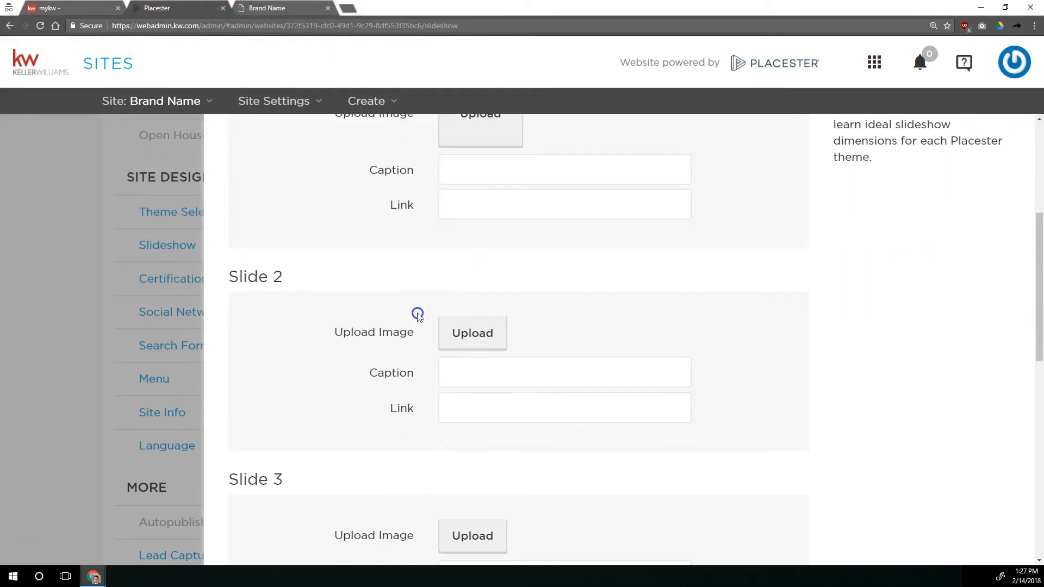
left_click(478, 413)
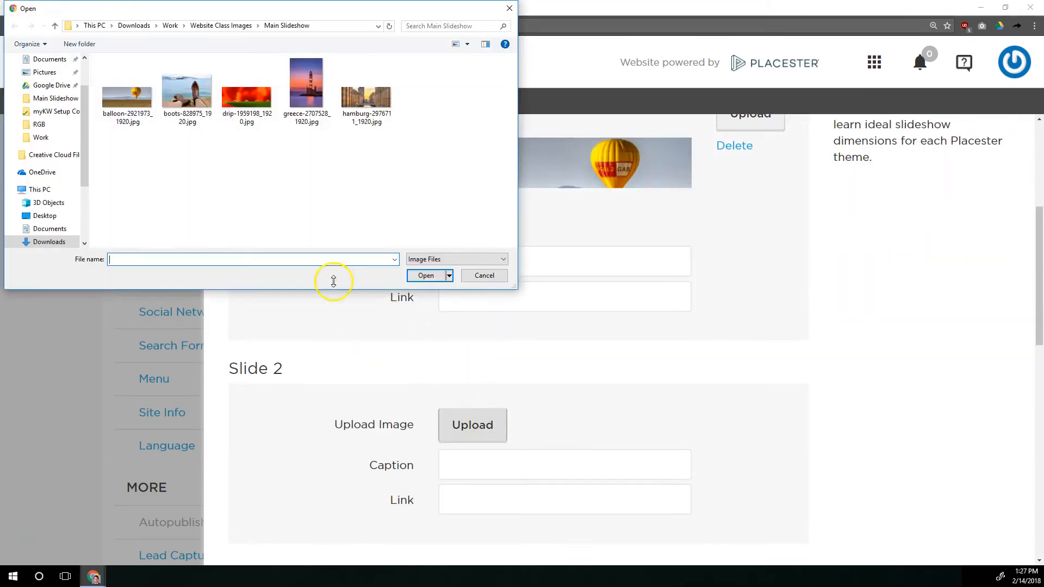
double_click(235, 120)
scroll(366, 411, "down", 3)
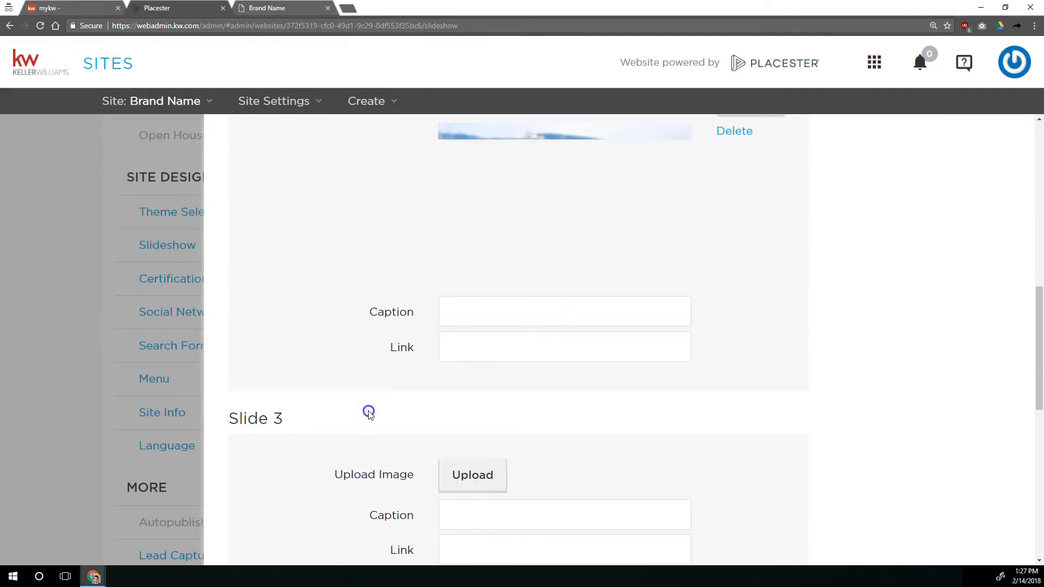
scroll(471, 365, "down", 5)
left_click(474, 194)
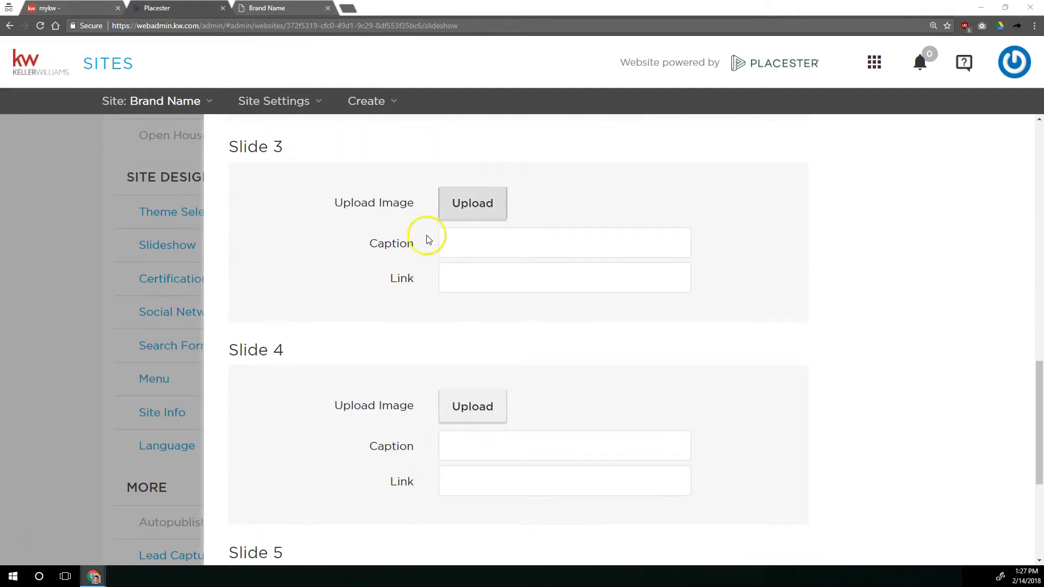
double_click(240, 91)
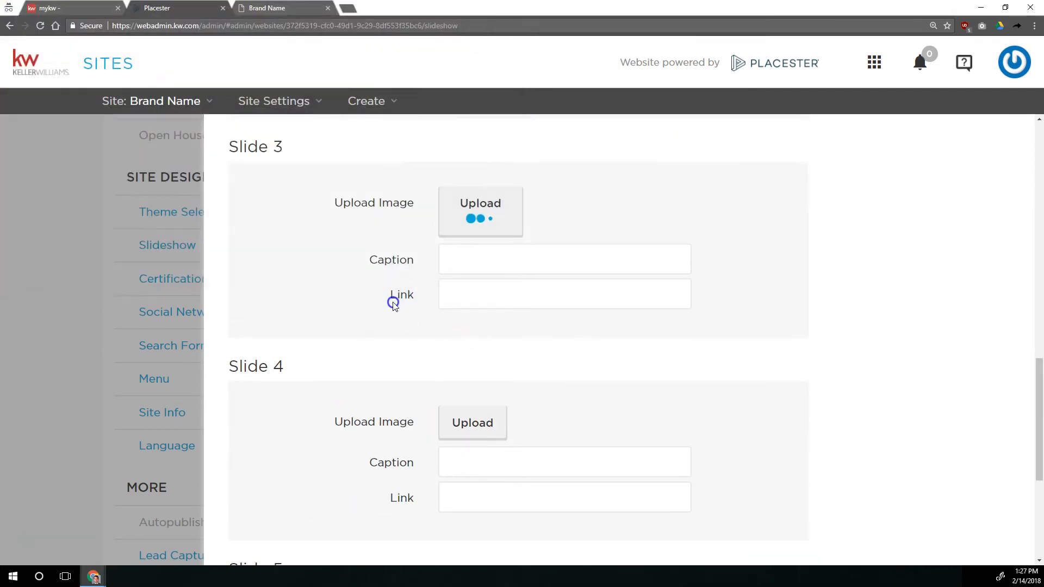
Upload greece-2707528_1920.jpg to Slide 4 and hamburg-2976711_1920.jpg to Slide 5, and check the uploaded images
scroll(430, 310, "down", 3)
left_click(471, 296)
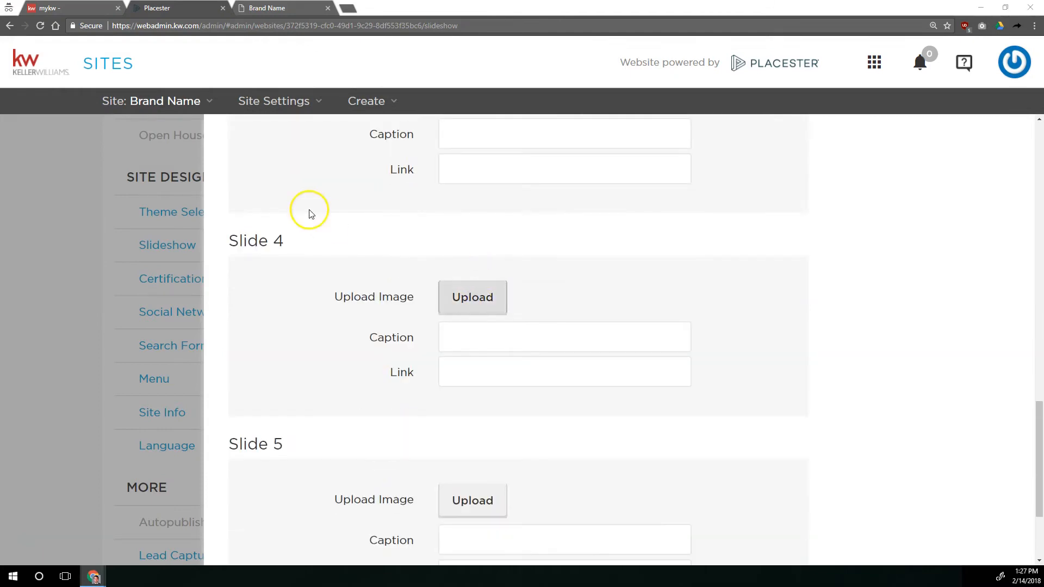
left_click(307, 87)
double_click(308, 89)
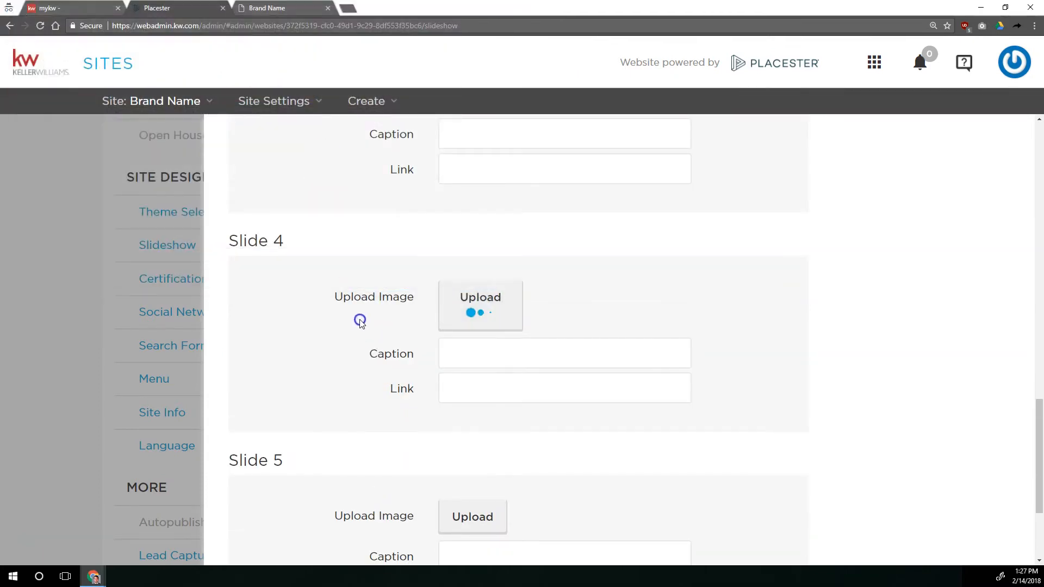
scroll(471, 301, "down", 3)
scroll(491, 401, "down", 5)
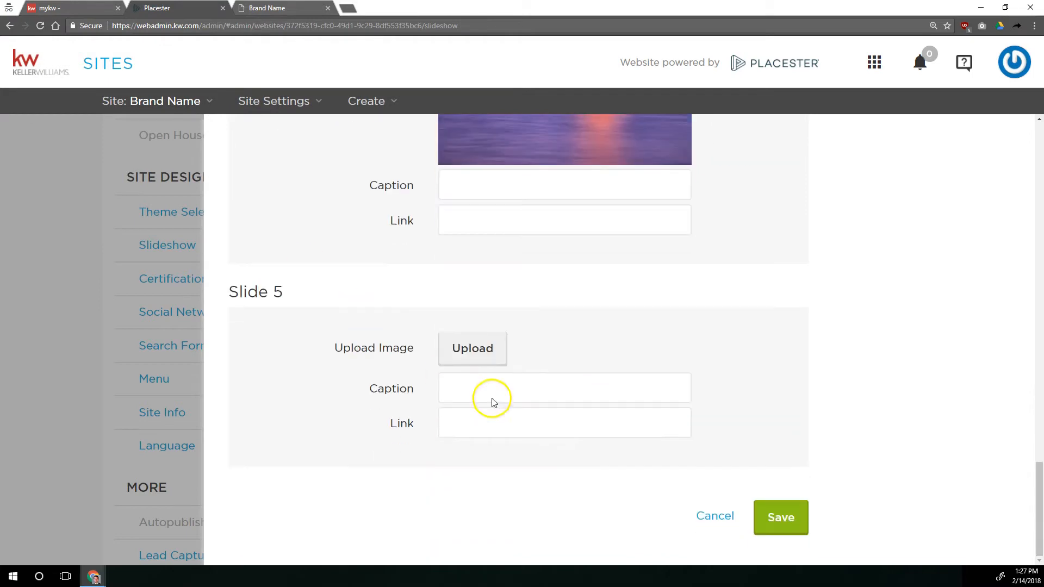
left_click(488, 350)
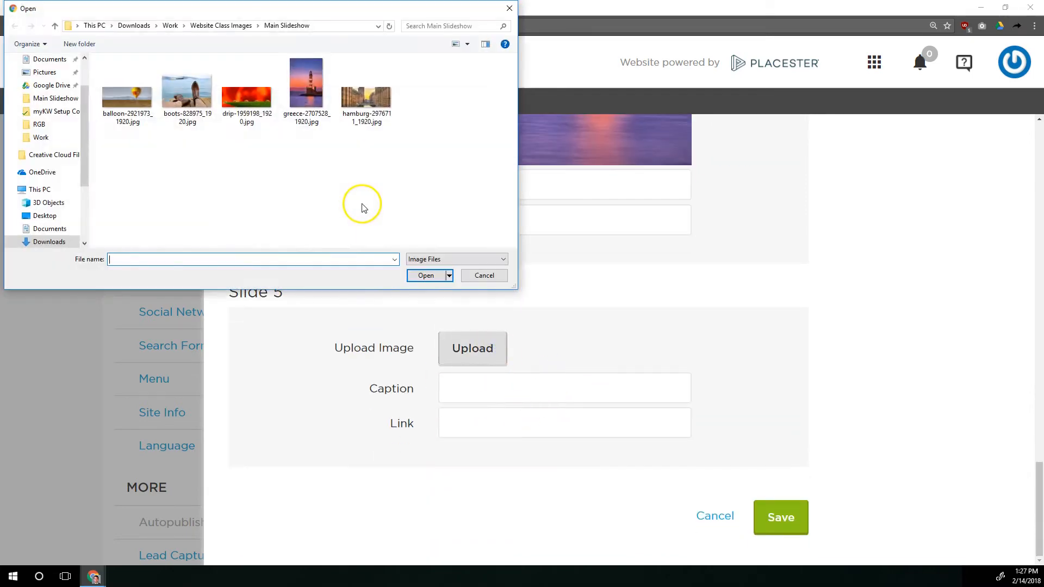
double_click(366, 95)
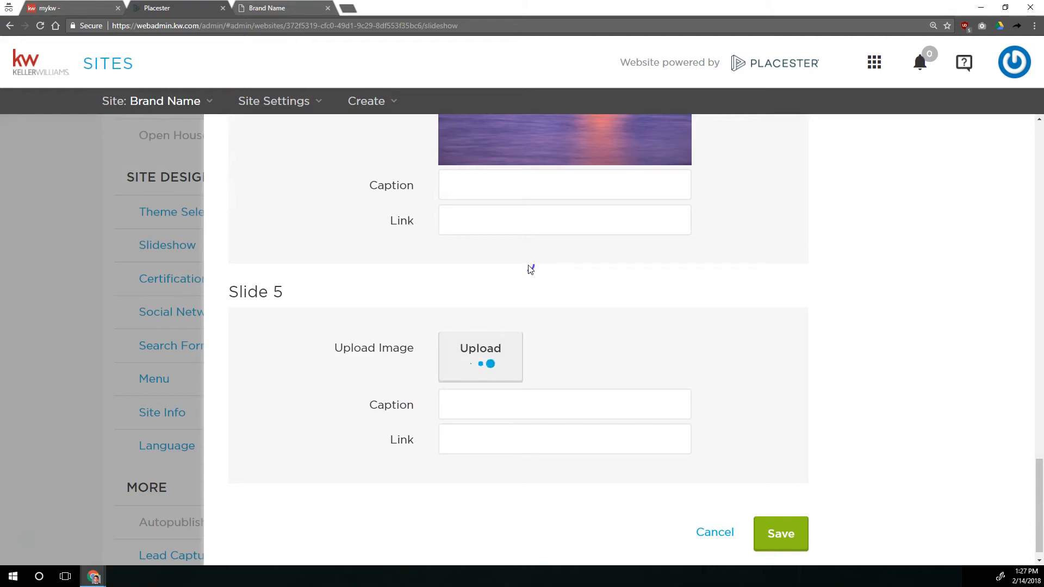
scroll(530, 269, "up", 20)
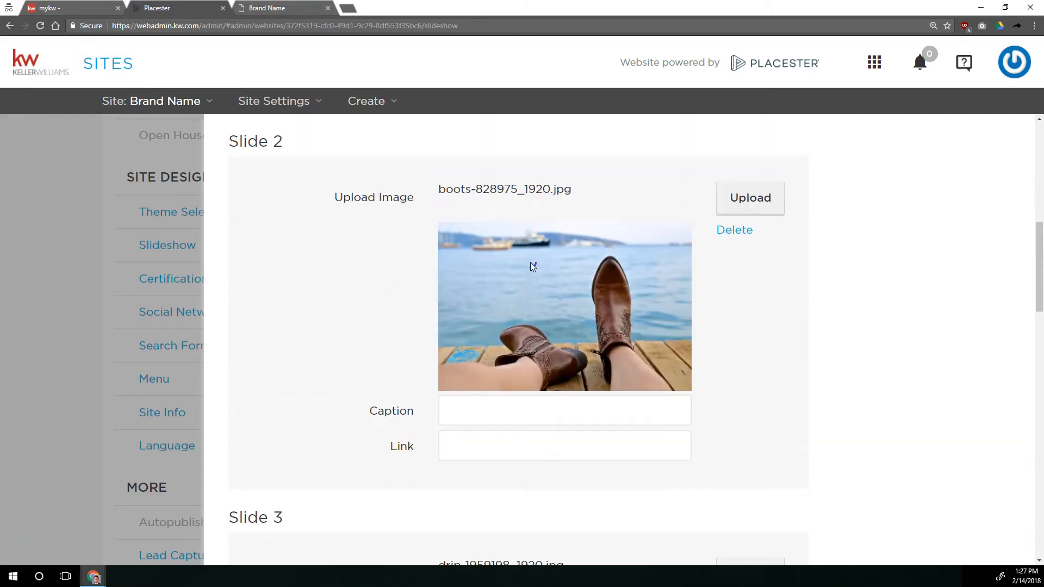
scroll(530, 262, "up", 8)
scroll(530, 262, "down", 20)
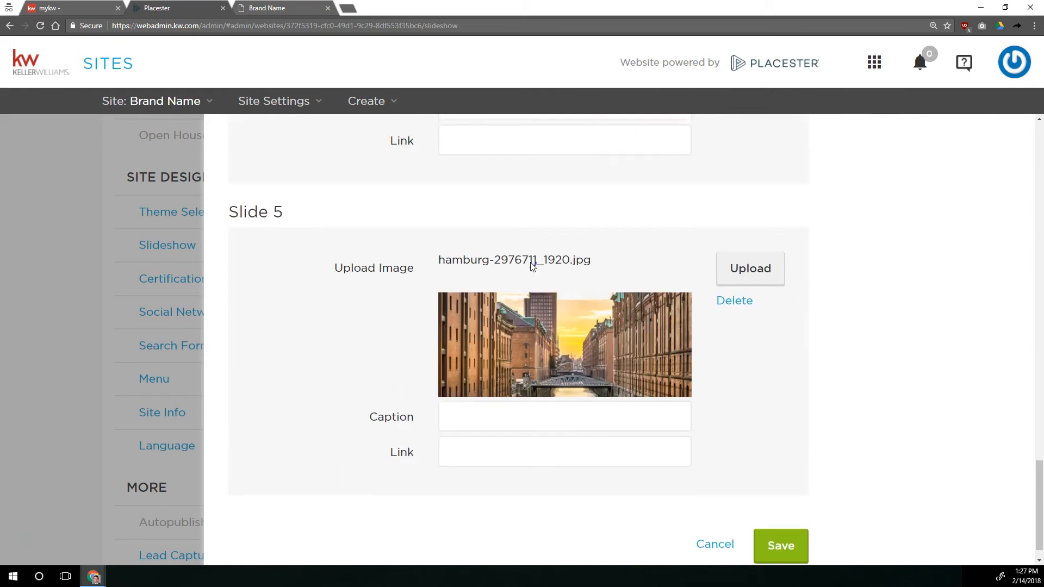
scroll(530, 262, "up", 20)
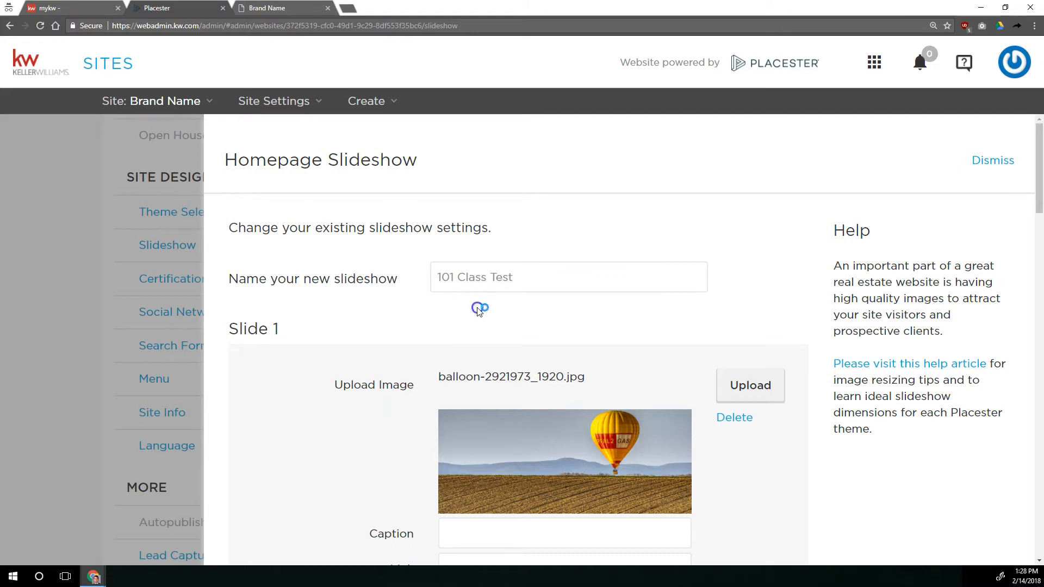
Search YouTube in a new tab for the presenter's free website images video and copy the link of "Tech Tip - Where To Find Images To Use On Your Website"
key("ctrl+t")
type("youtube.com")
key("Return")
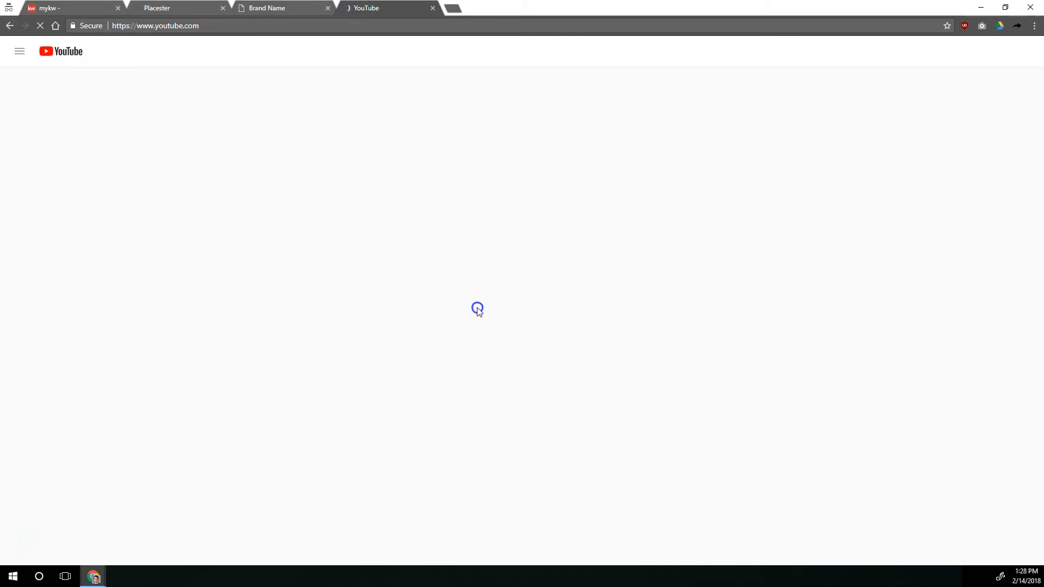
type("scott")
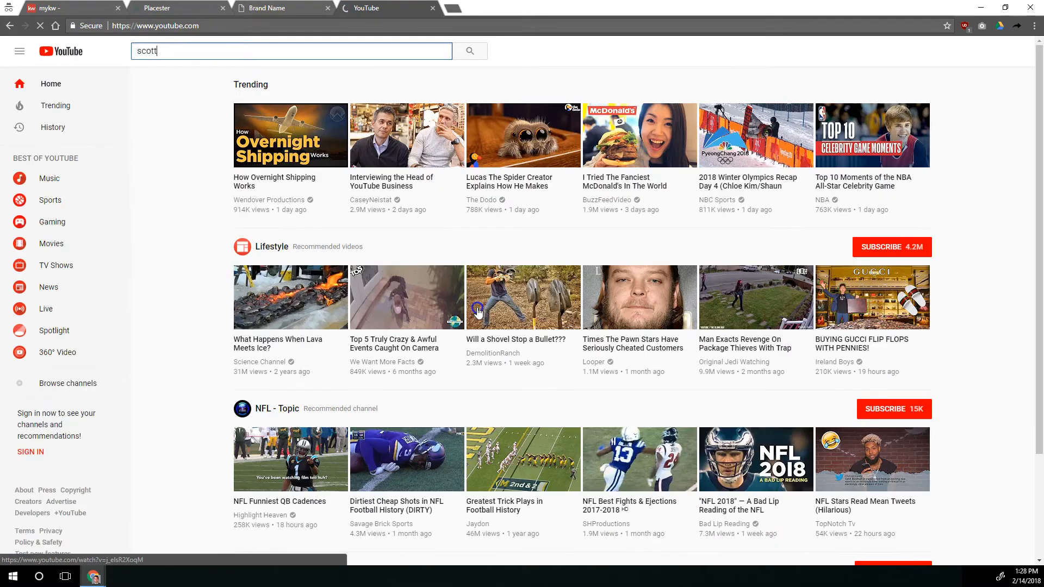
type(" le roy free images website")
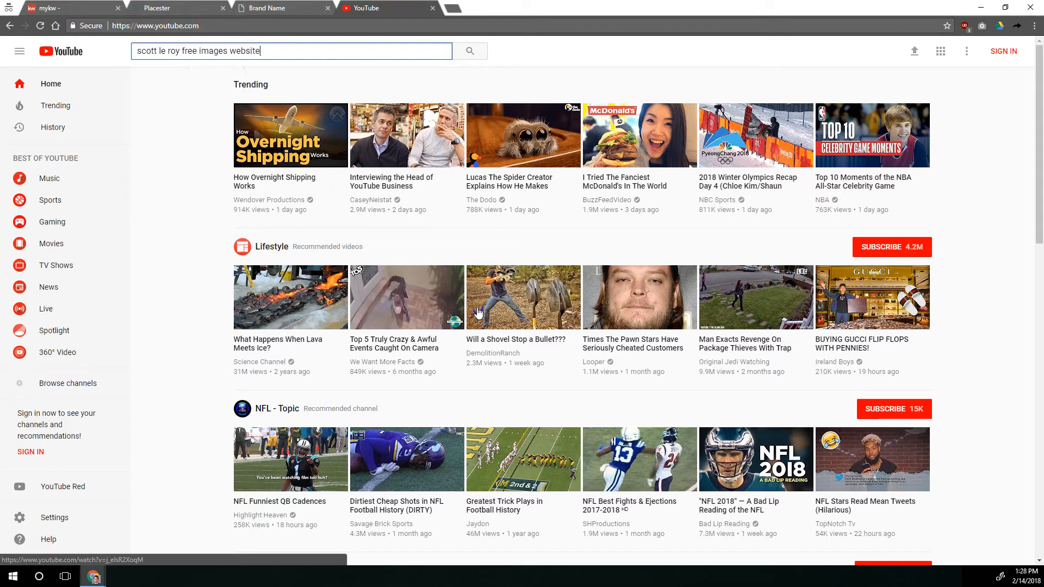
key("Return")
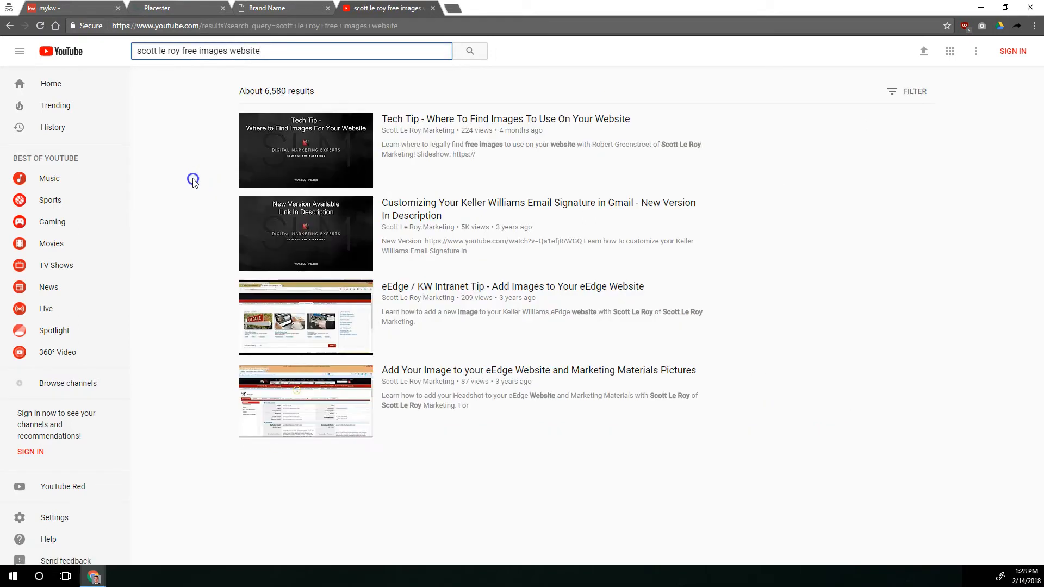
right_click(429, 123)
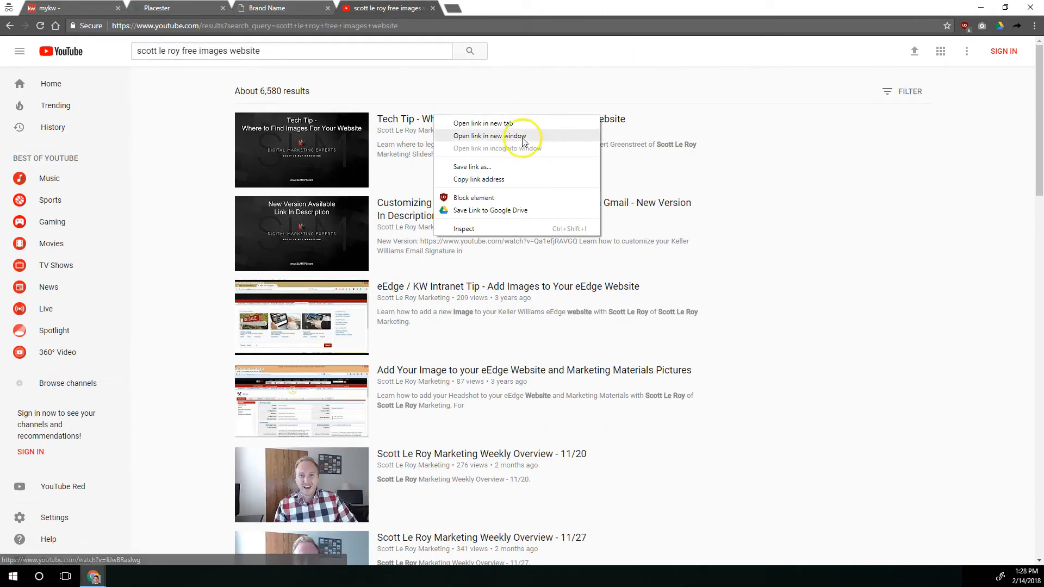
left_click(513, 176)
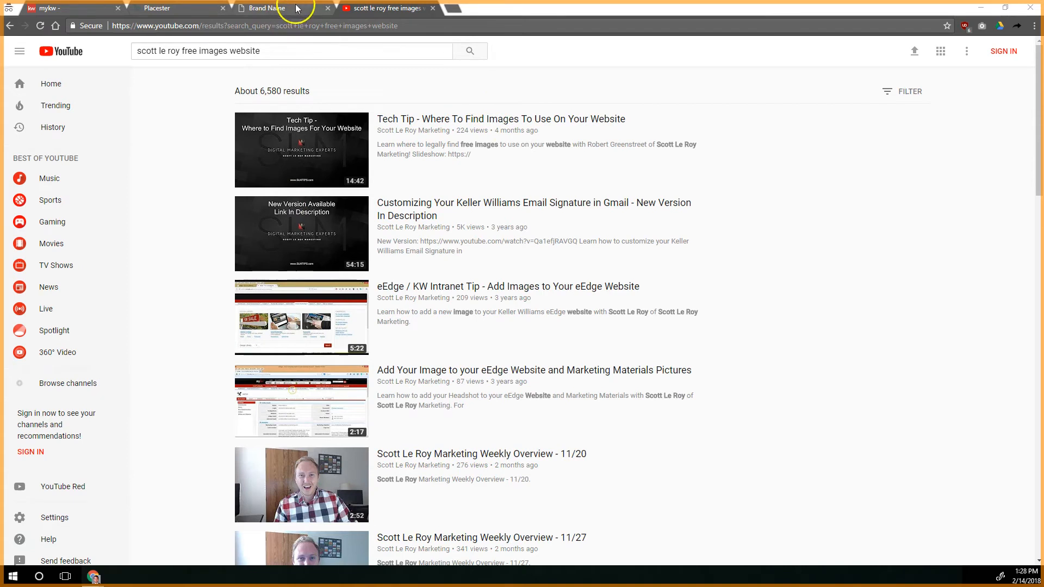
Return to the Placester slideshow editor and compare the proportions of the uploaded slide images
left_click(261, 8)
left_click(182, 11)
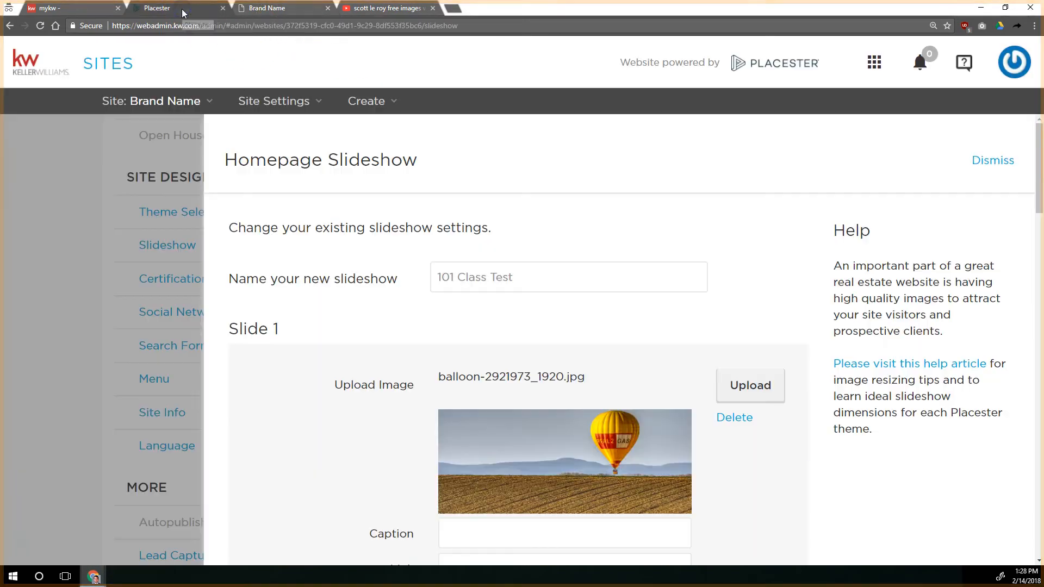
scroll(660, 351, "down", 4)
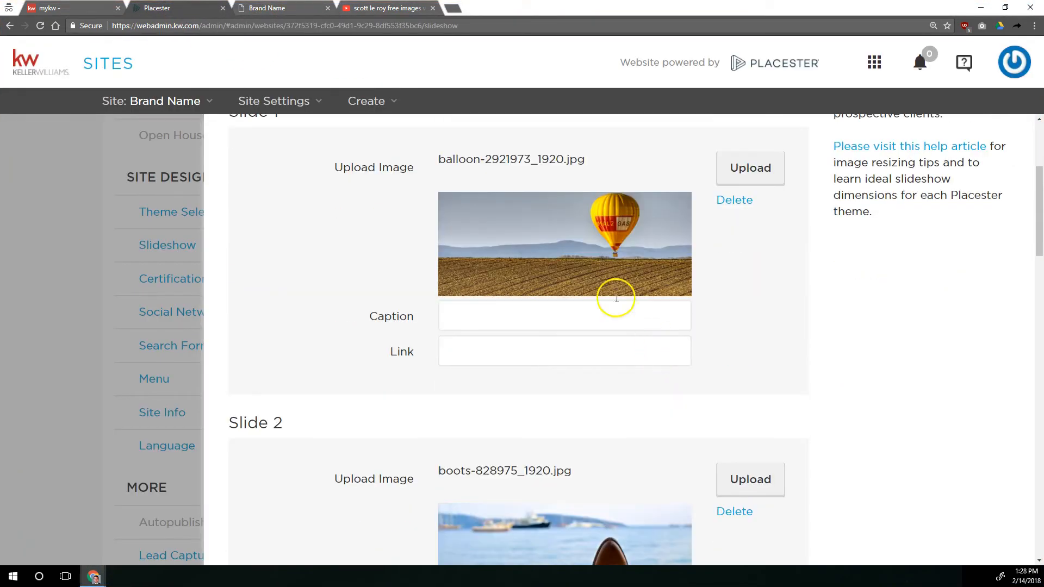
scroll(485, 333, "down", 2)
scroll(533, 332, "up", 3)
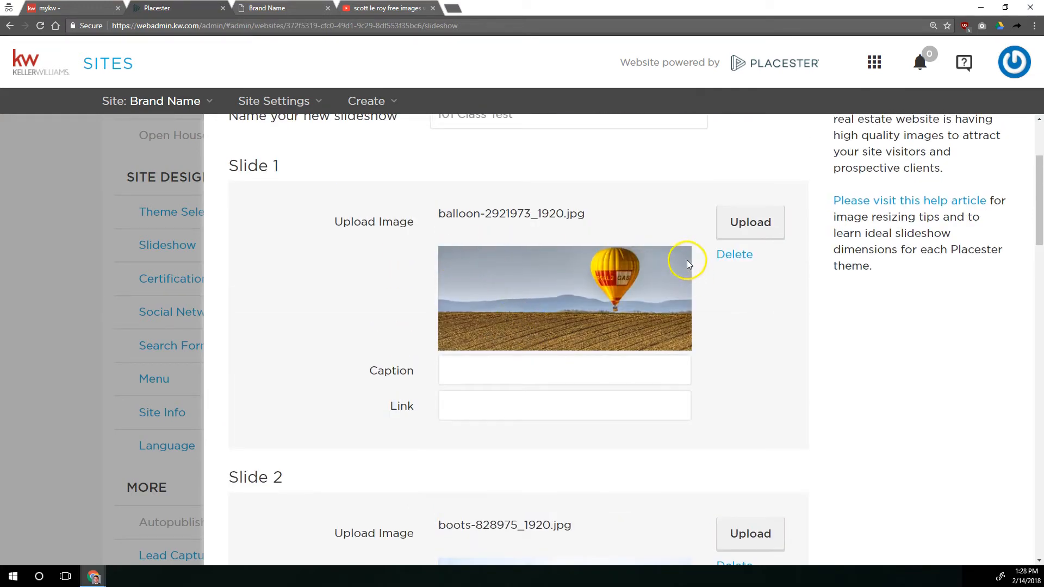
scroll(692, 328, "down", 6)
scroll(531, 263, "down", 1)
scroll(524, 300, "up", 1)
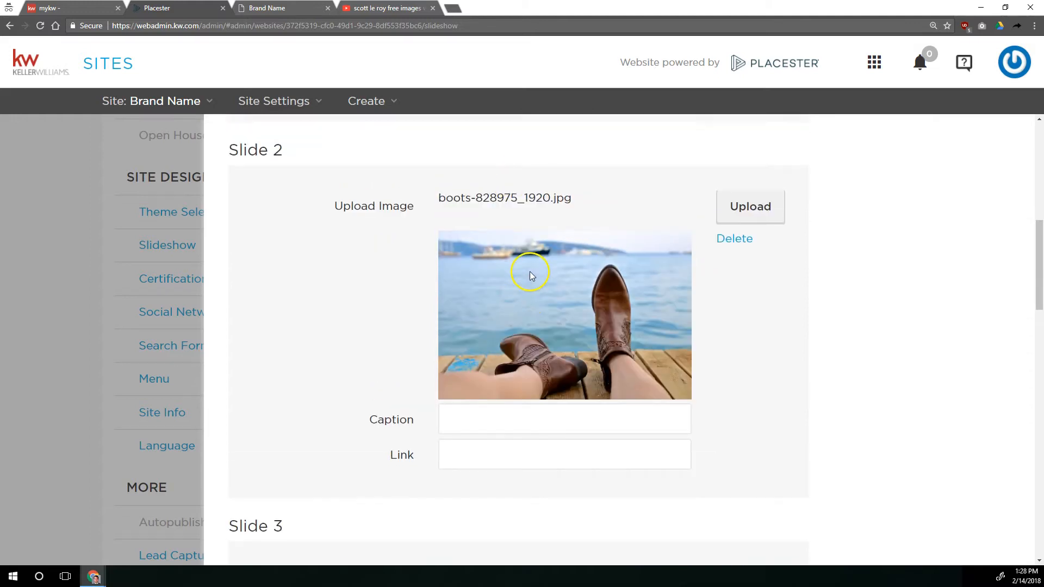
scroll(530, 272, "down", 10)
scroll(528, 216, "up", 2)
scroll(519, 250, "up", 1)
scroll(676, 349, "down", 1)
scroll(600, 260, "down", 7)
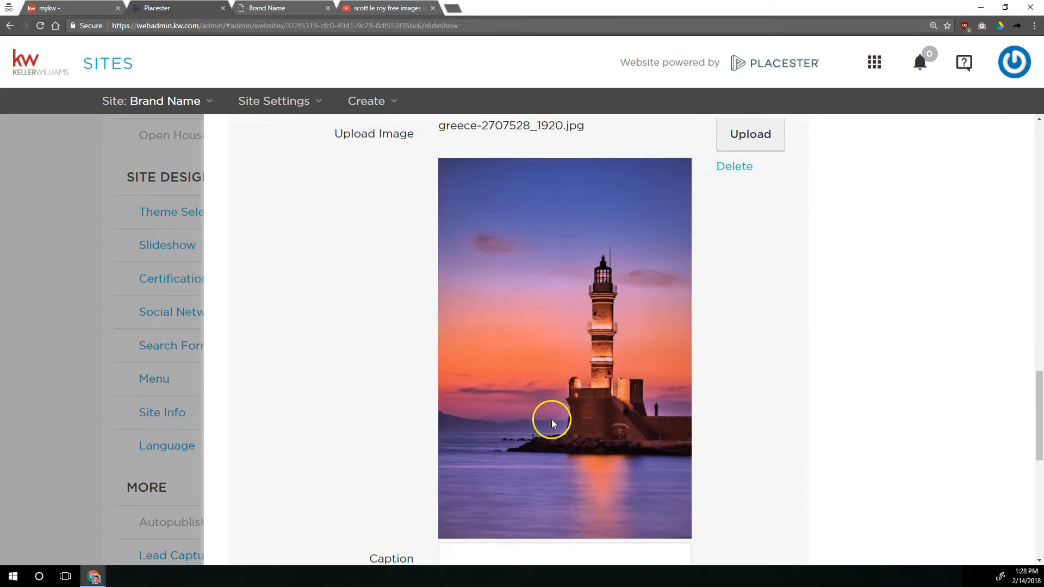
Save the "101 Class Test" slideshow with its five uploaded images
scroll(531, 350, "down", 3)
scroll(739, 380, "down", 6)
left_click(769, 511)
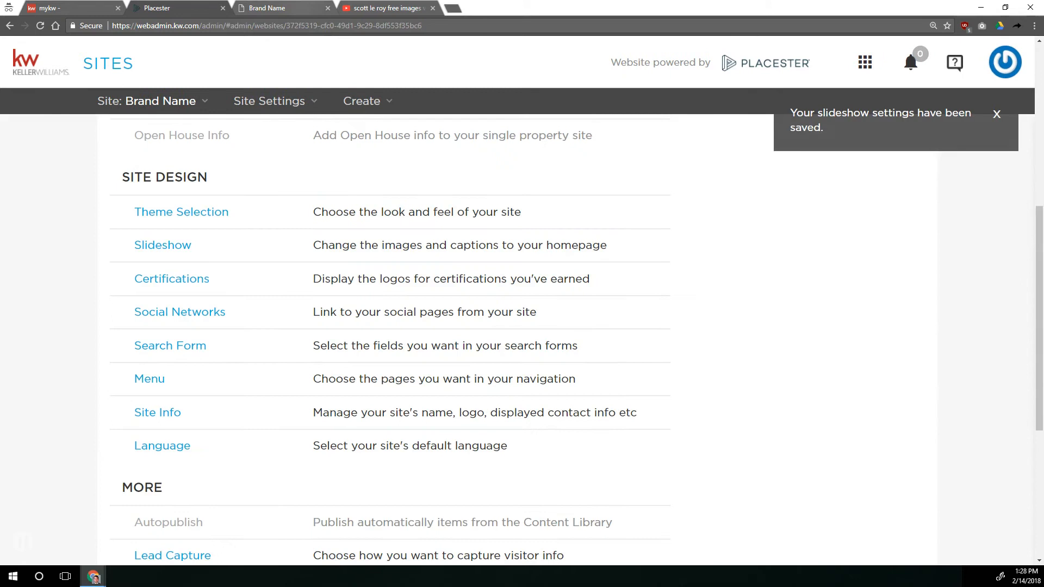
Reload the live website's homepage and show the second slide of the new slideshow
key("ctrl+Tab")
left_click(39, 25)
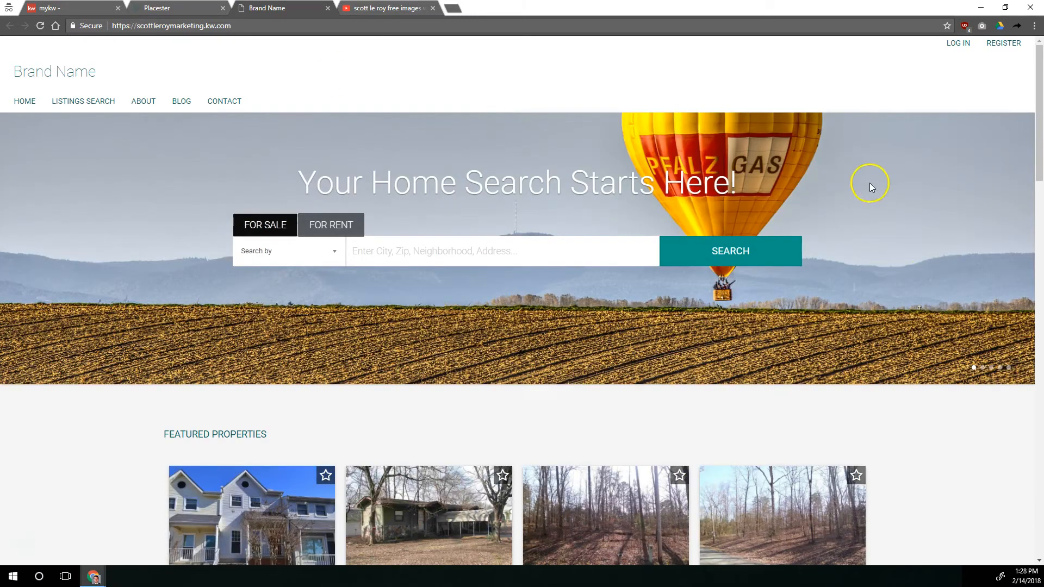
left_click(982, 368)
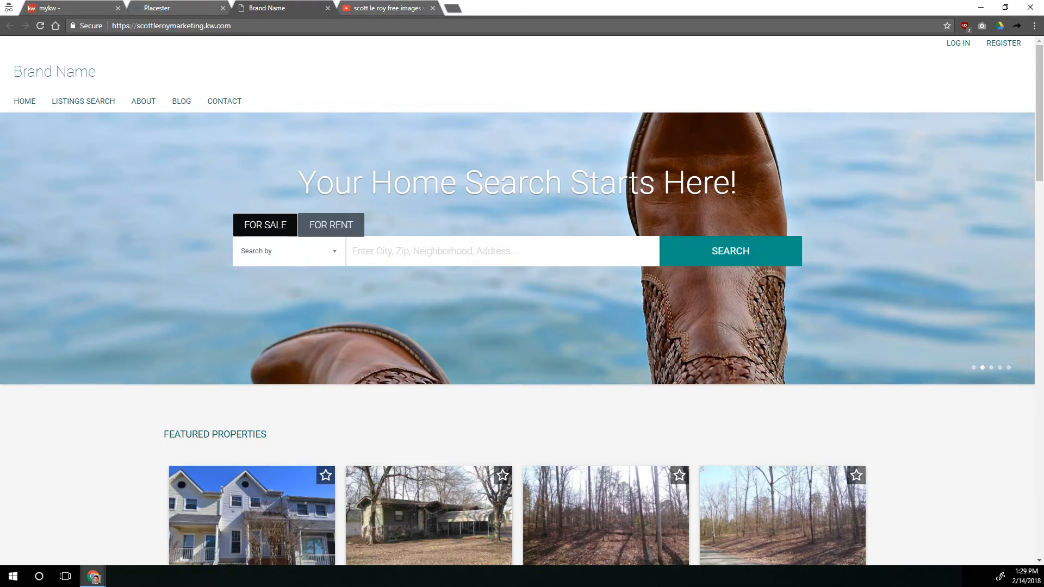
Reopen the Homepage Slideshow settings to locate the help article on image dimensions, and return to the live website
left_click(188, 8)
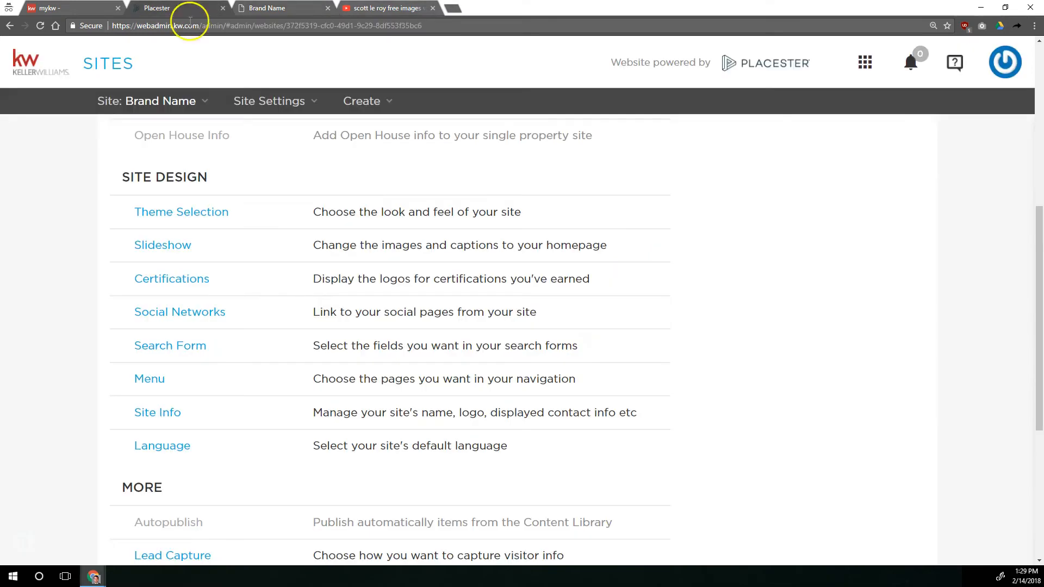
left_click(173, 246)
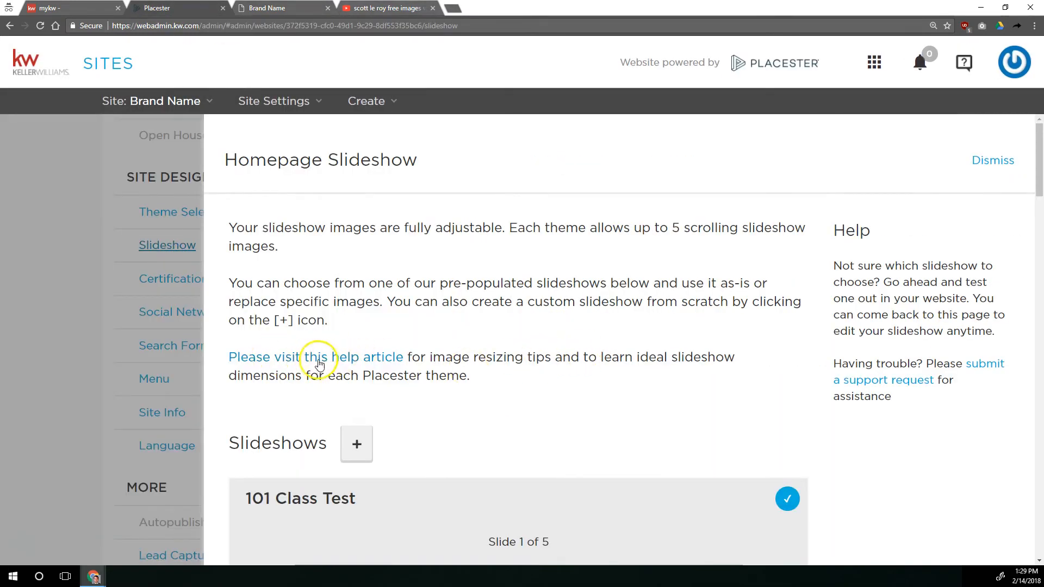
left_click(282, 8)
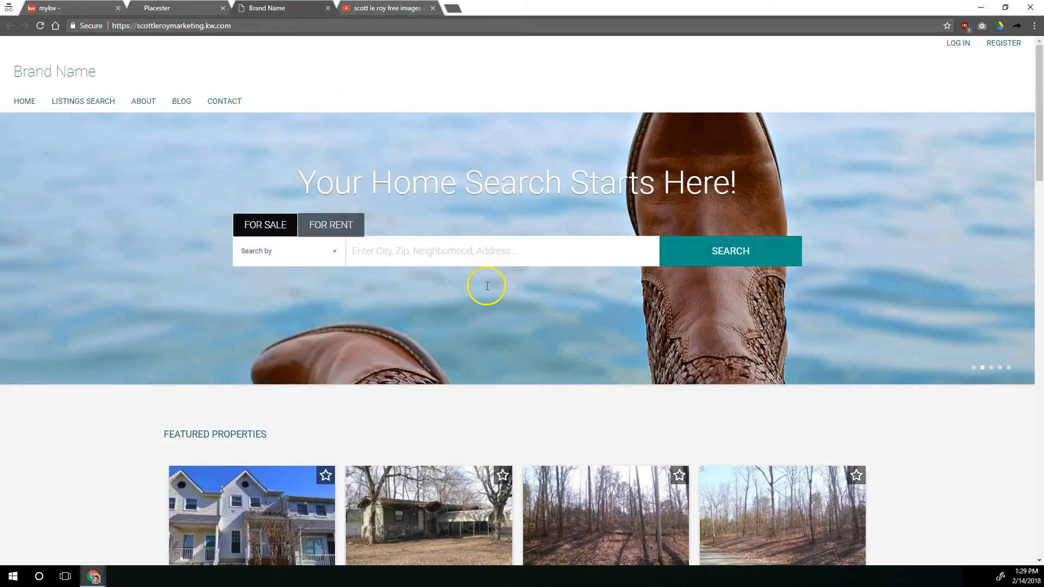
Show the third, fourth and fifth slides of the slideshow on the live homepage
left_click(991, 368)
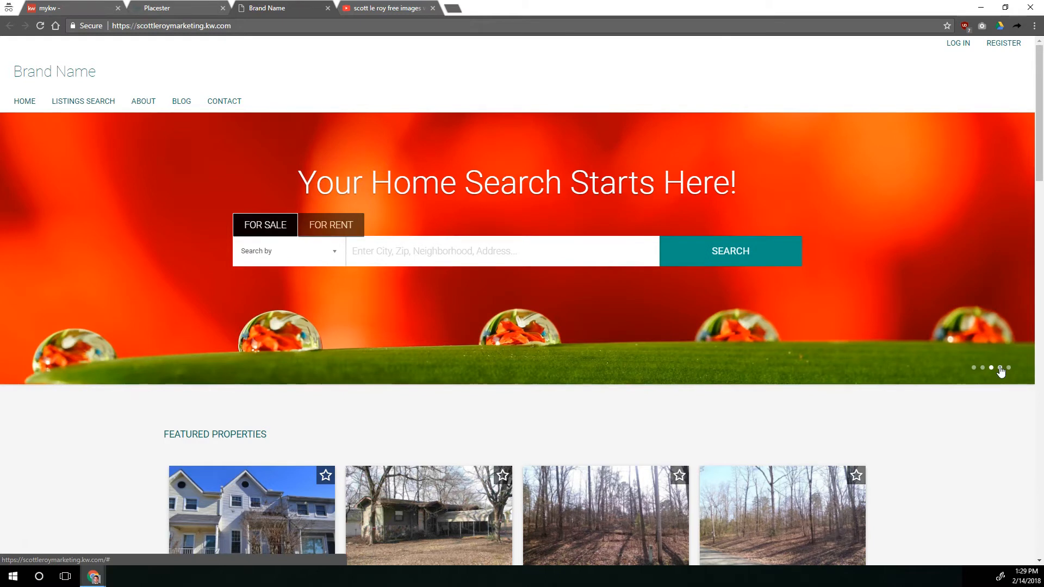
left_click(1000, 368)
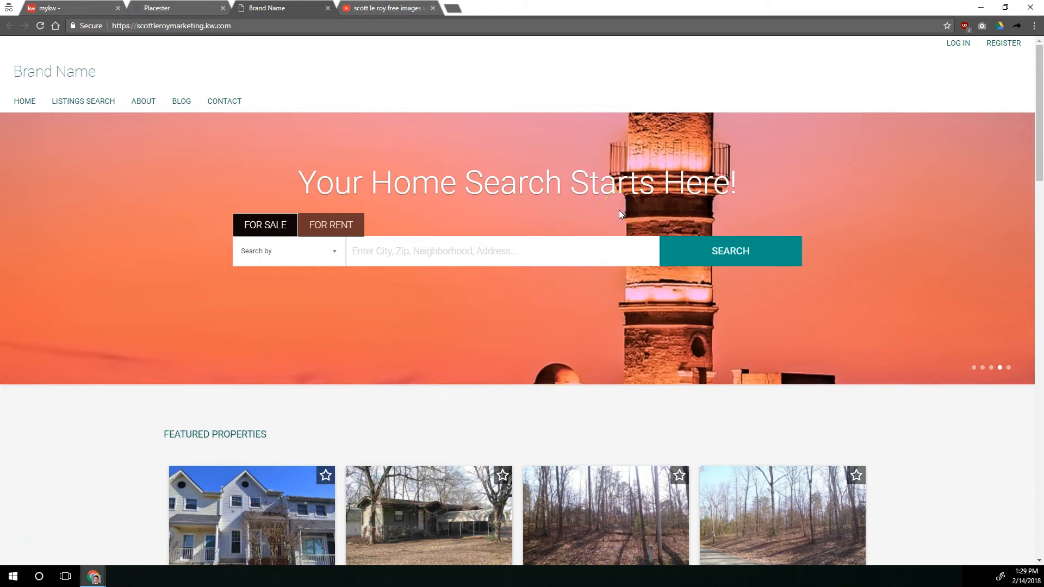
left_click(1009, 367)
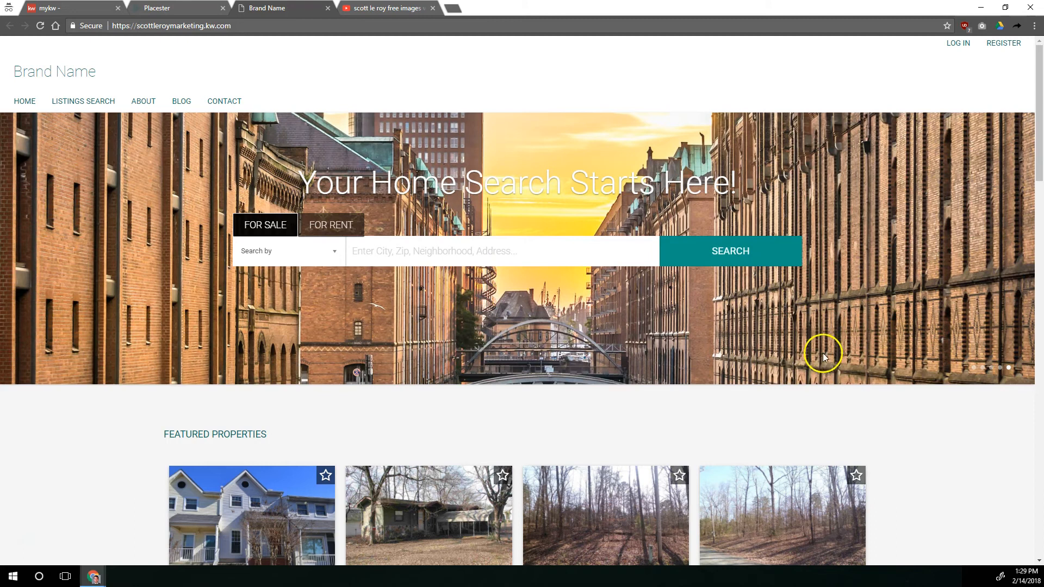
Return to the Placester Homepage Slideshow settings and look over the custom and pre-populated slideshows
left_click(179, 7)
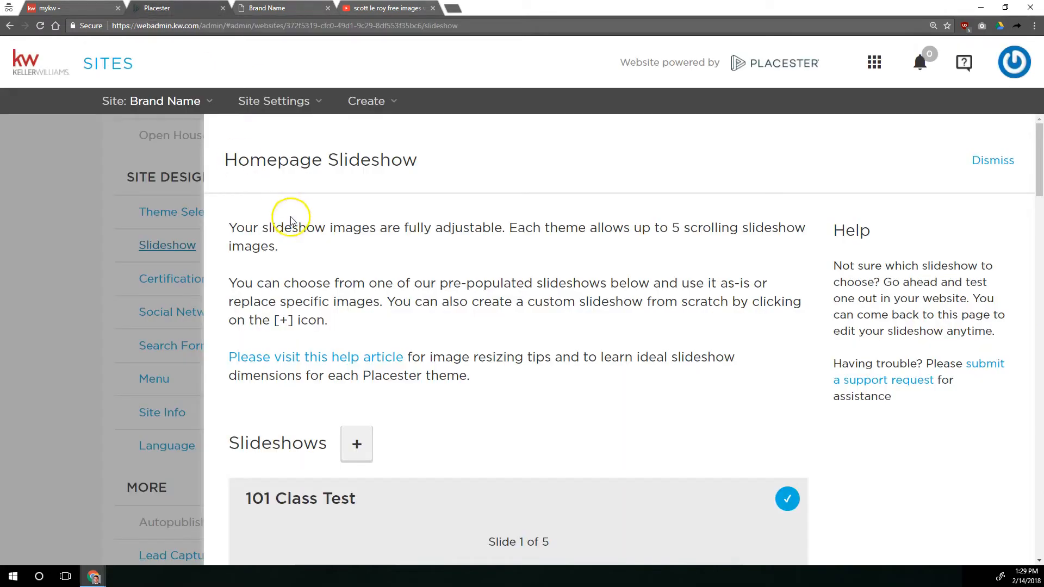
scroll(571, 283, "down", 6)
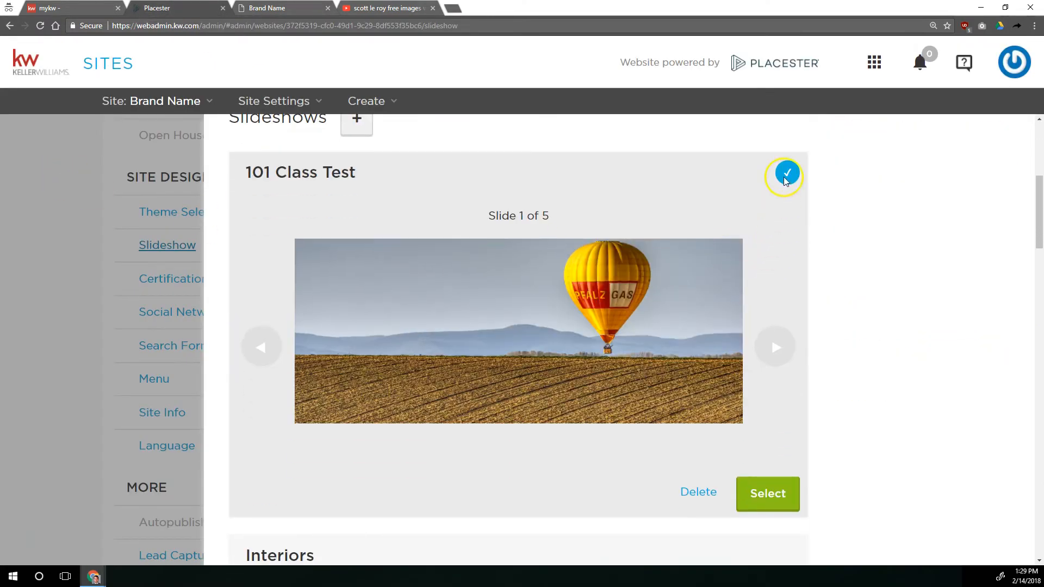
scroll(832, 359, "down", 20)
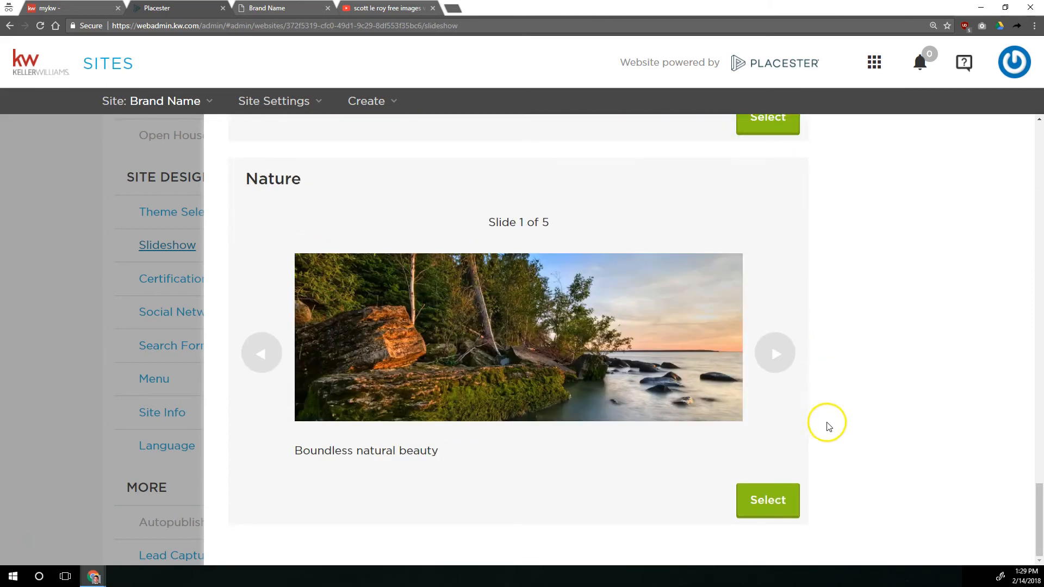
scroll(571, 390, "up", 20)
scroll(734, 207, "down", 4)
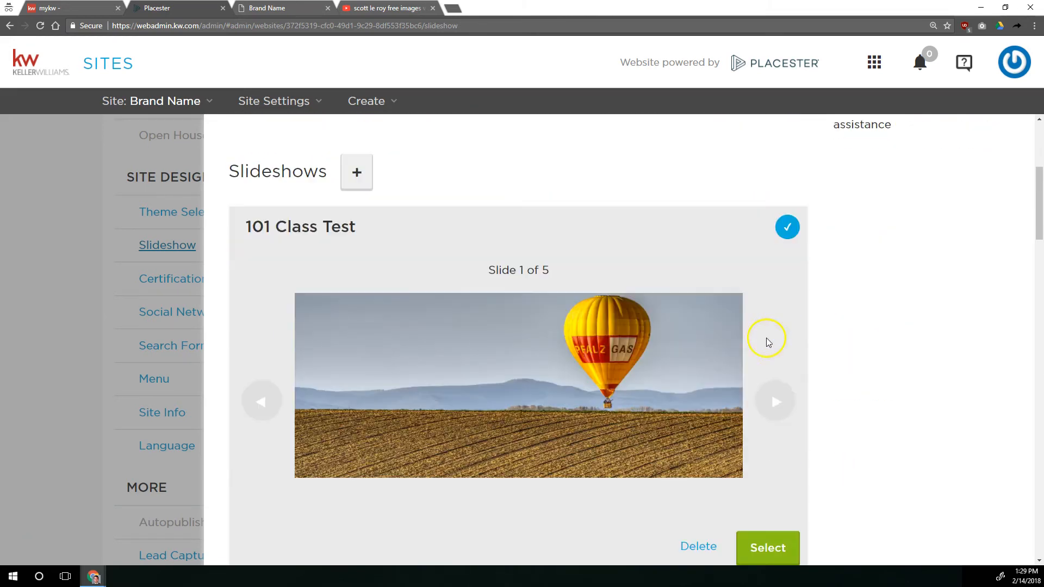
Close the Homepage Slideshow settings and open the site's Certifications settings
left_click(111, 225)
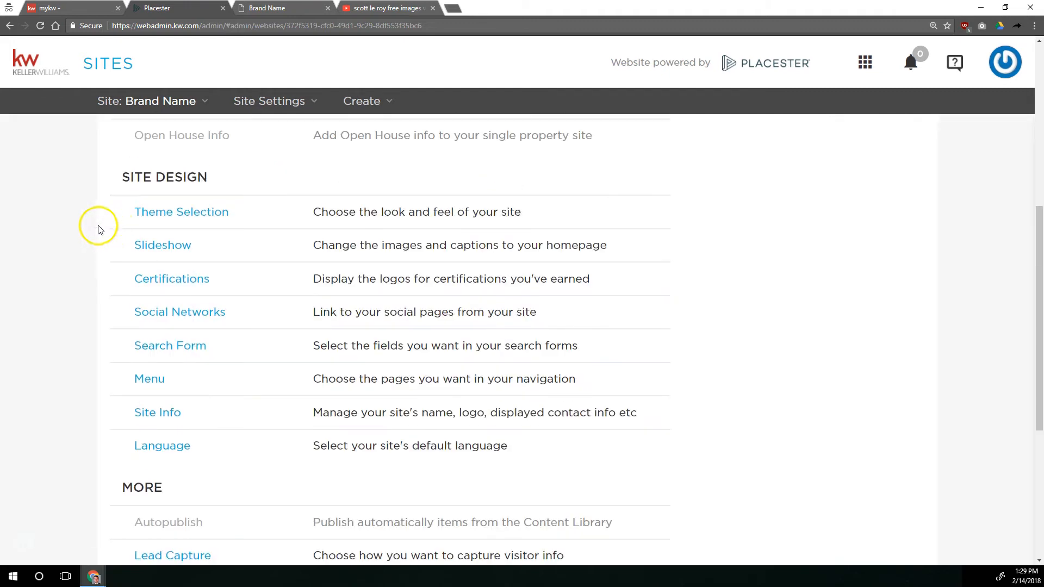
left_click(185, 279)
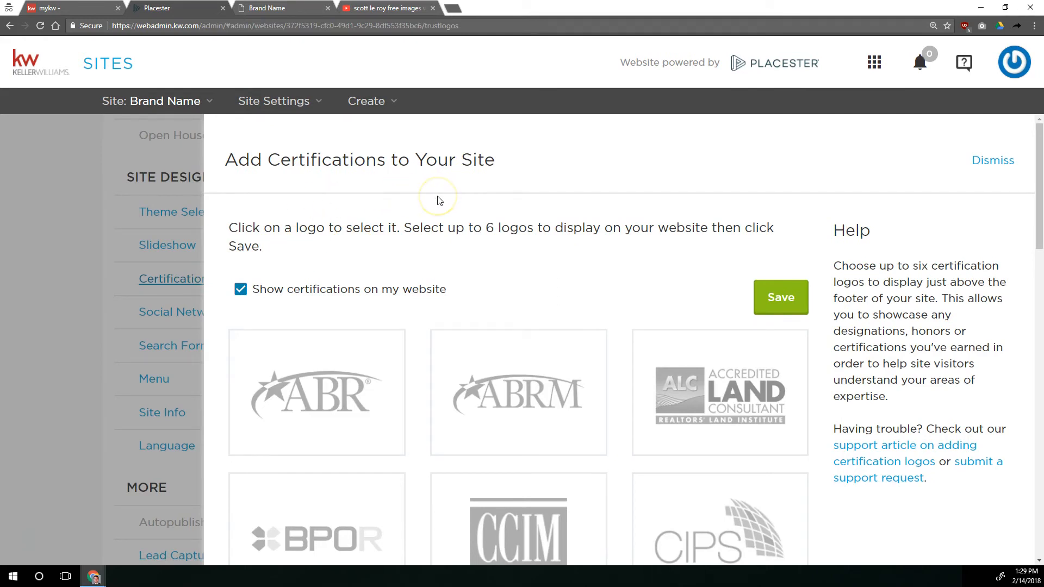
Try selecting certification logos such as CCIM and clear them again
scroll(510, 266, "down", 4)
left_click(503, 353)
left_click(753, 346)
left_click(737, 451)
left_click(684, 460)
left_click(702, 326)
left_click(527, 294)
left_click(492, 332)
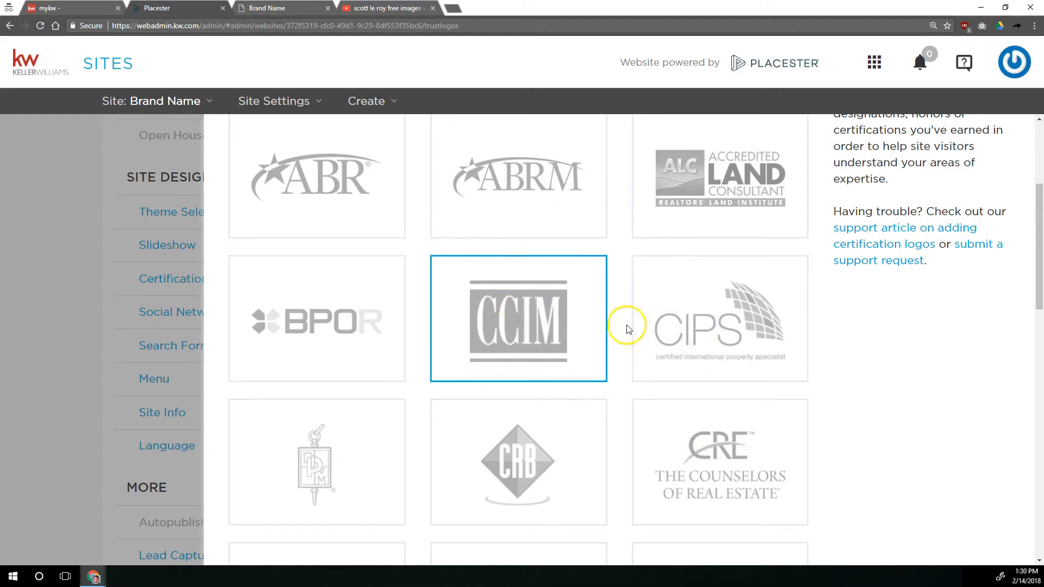
left_click(531, 275)
scroll(559, 282, "up", 4)
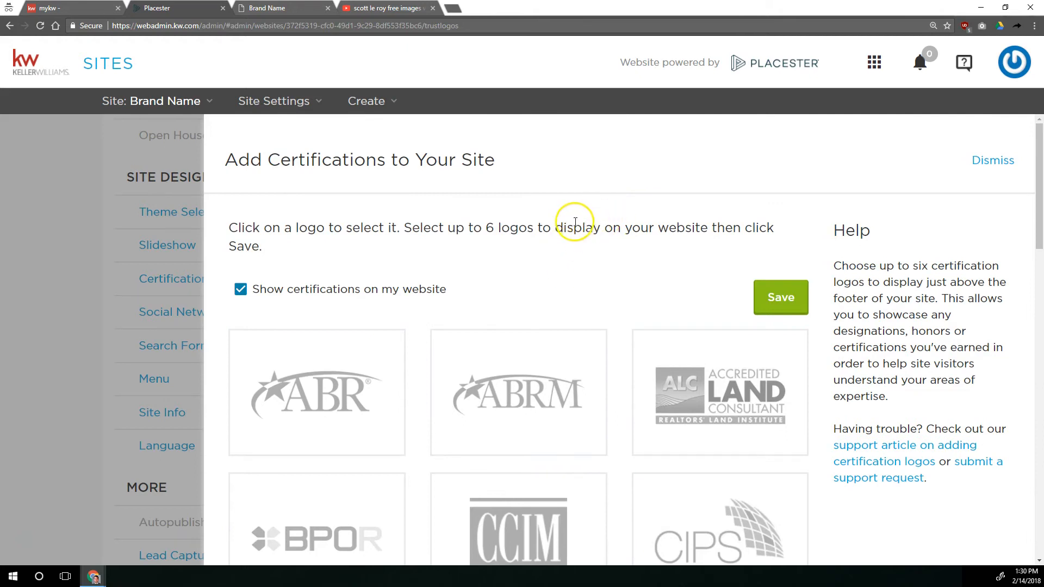
Select the Equal Housing Opportunity and National Association of Realtors logos for display on the website
scroll(450, 296, "down", 8)
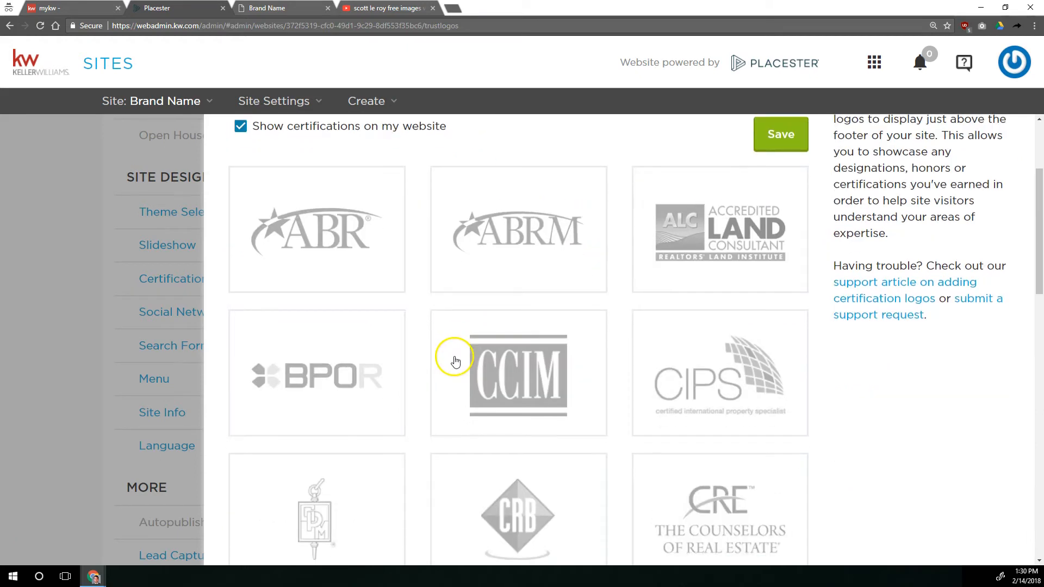
scroll(441, 365, "down", 5)
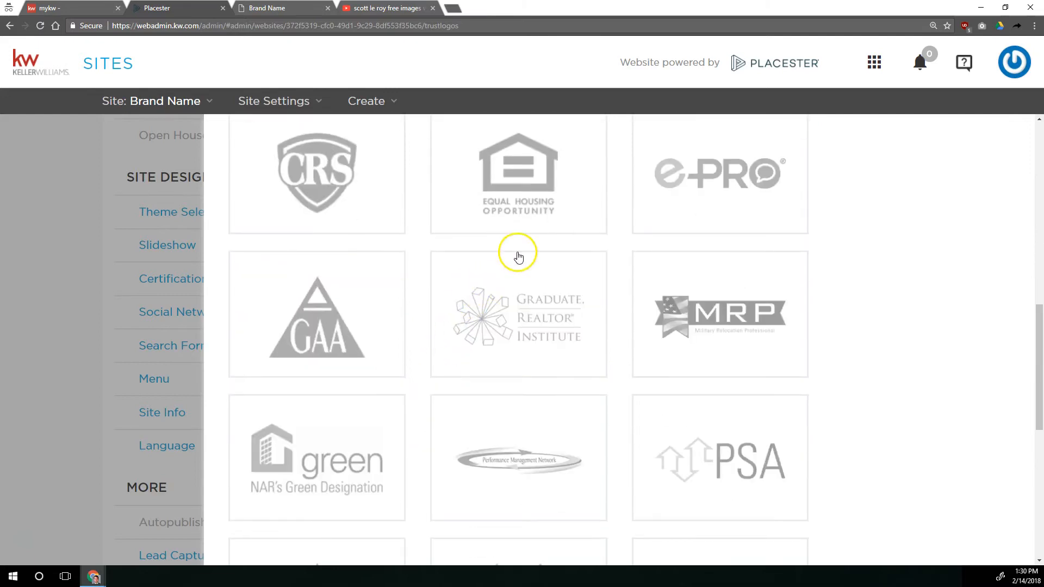
left_click(494, 176)
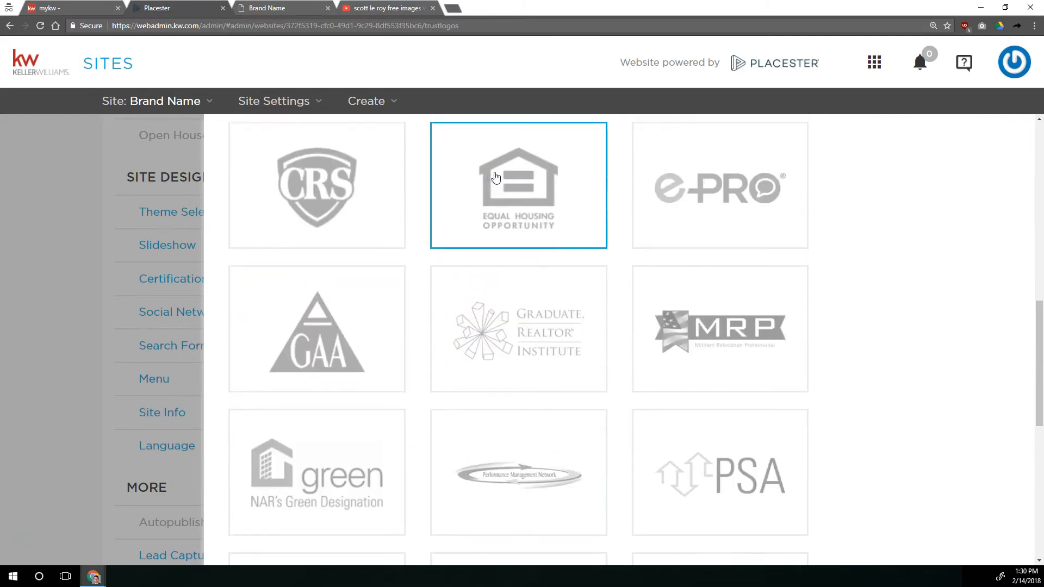
scroll(496, 177, "up", 1)
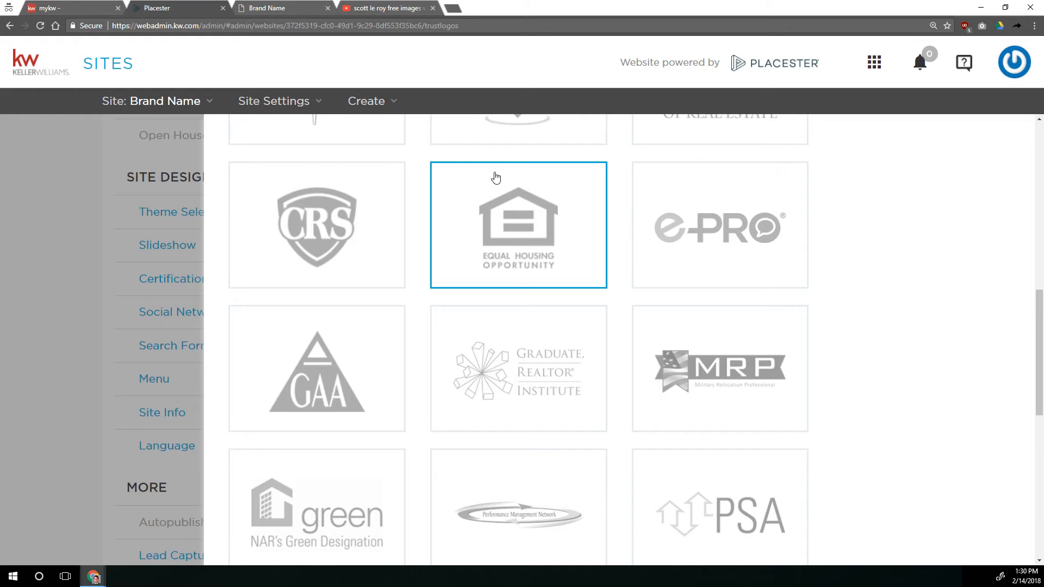
scroll(553, 214, "down", 8)
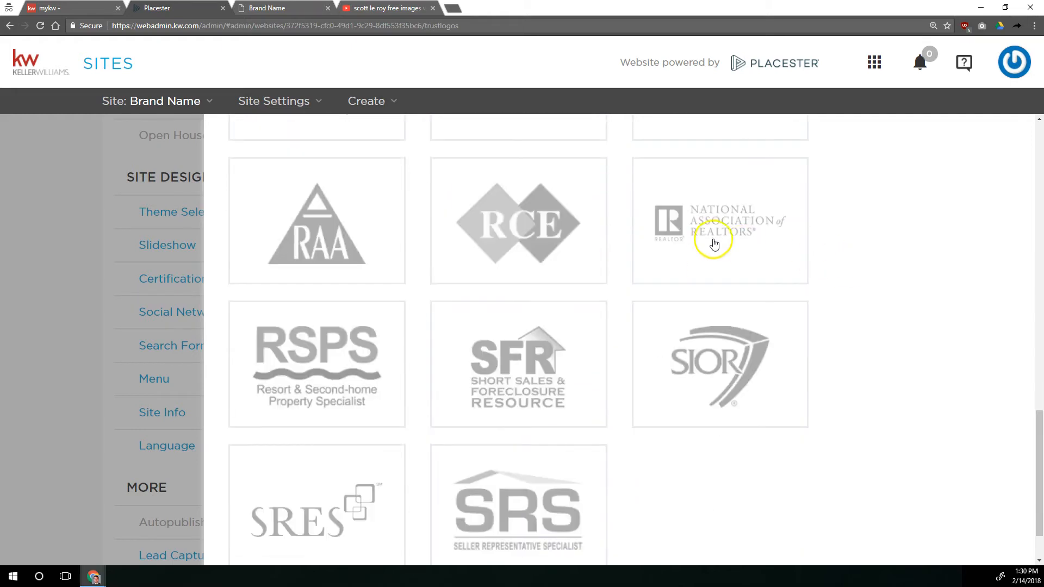
left_click(714, 231)
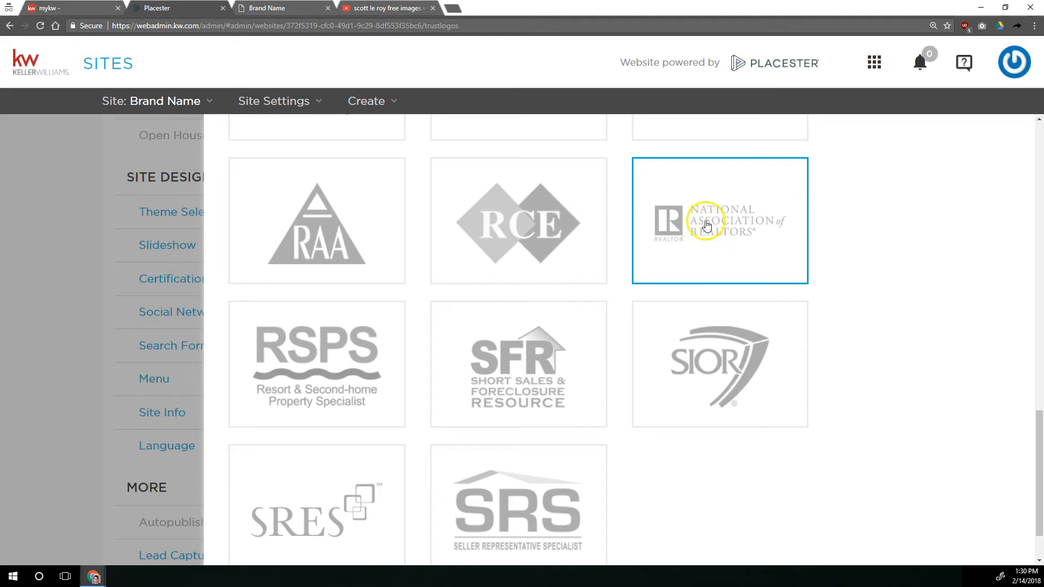
Look through the whole list of certification logos and save the certification settings
scroll(715, 219, "up", 20)
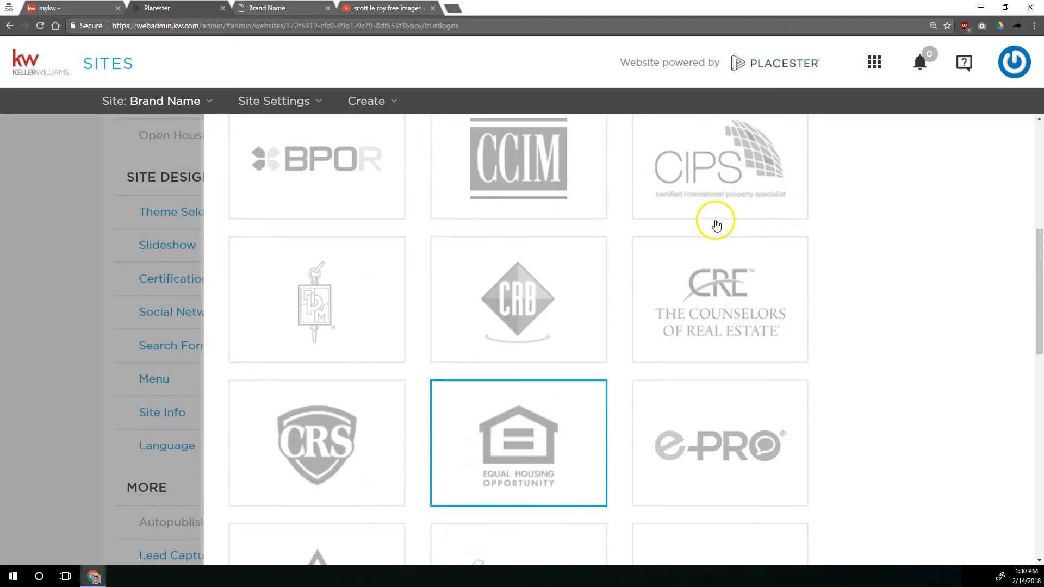
left_click_drag(486, 228, 510, 228)
left_click(603, 260)
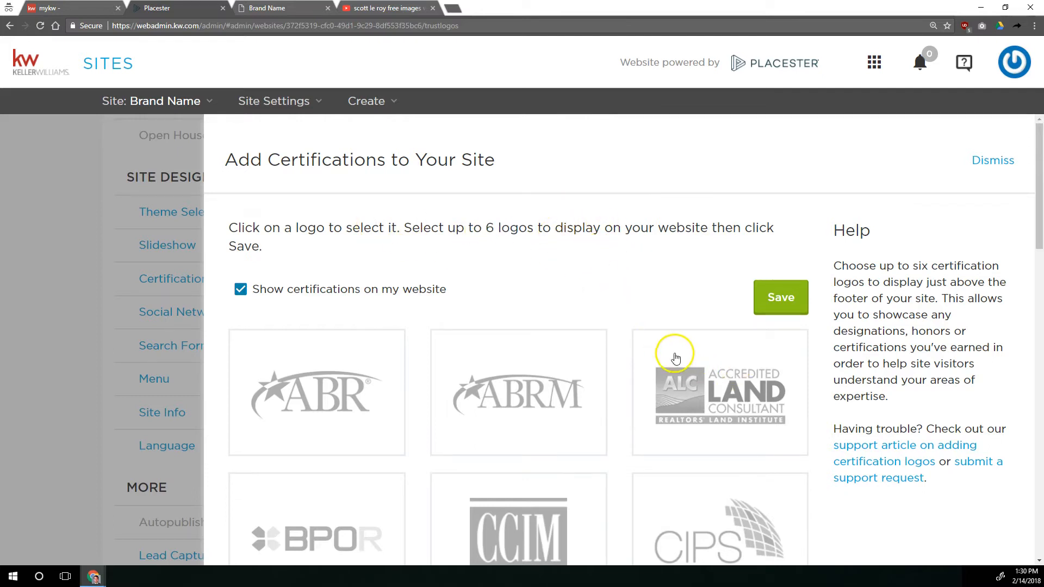
scroll(544, 272, "down", 5)
left_click(354, 422)
left_click(489, 396)
left_click(370, 379)
left_click(471, 373)
scroll(555, 303, "down", 6)
scroll(555, 306, "down", 7)
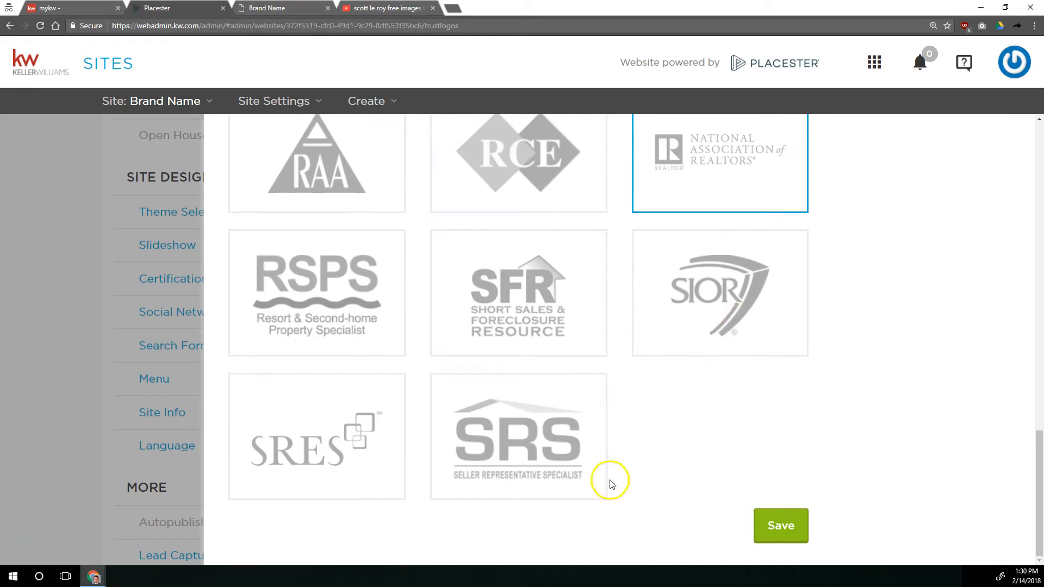
left_click(795, 528)
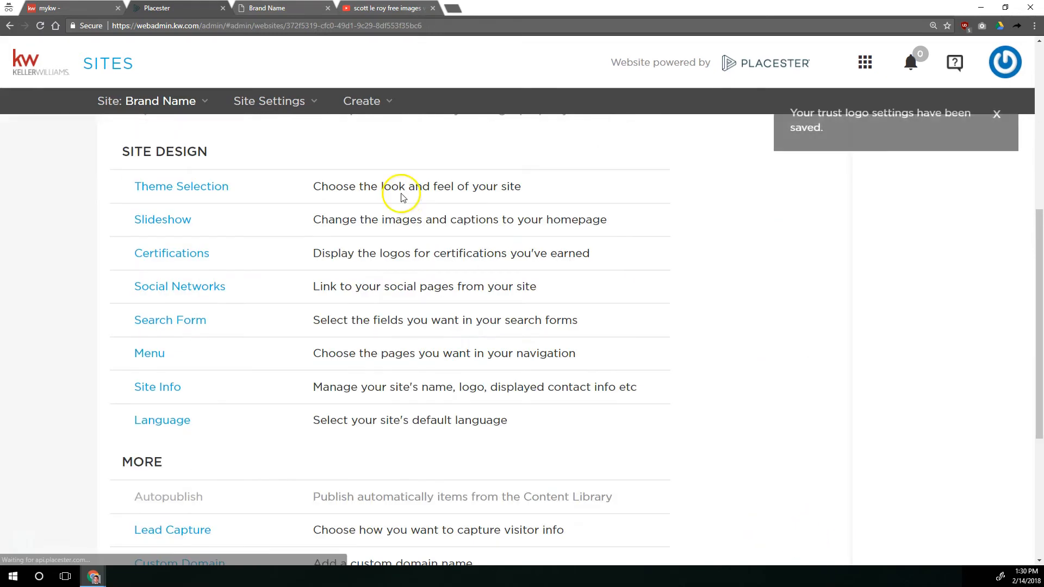
Reload the live website and check the certification logos above the footer
scroll(400, 195, "up", 1)
left_click(266, 8)
left_click(39, 25)
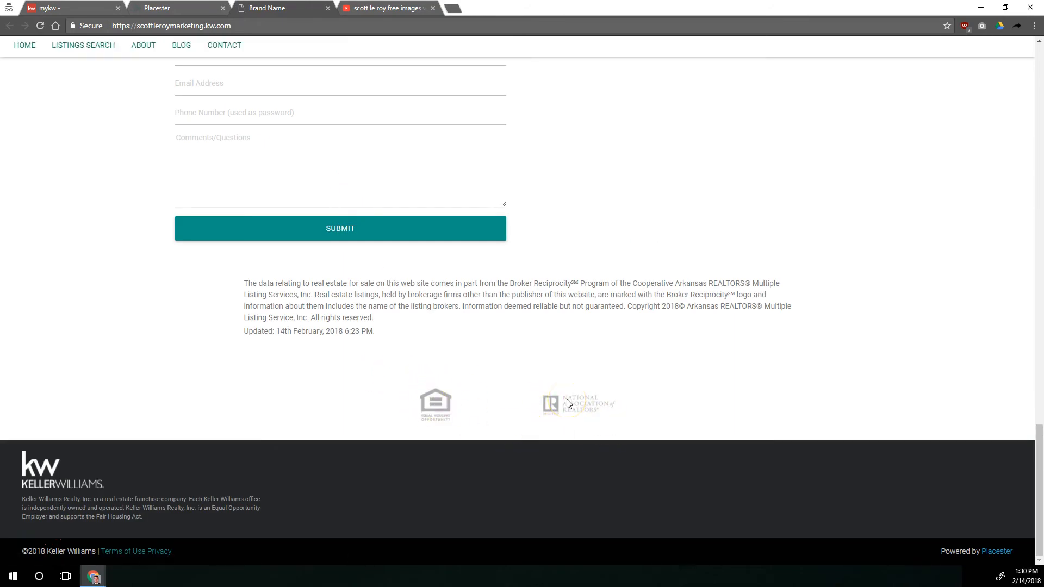
scroll(543, 392, "up", 20)
Return to the Placester site settings and open the Social Networks settings
left_click(267, 8)
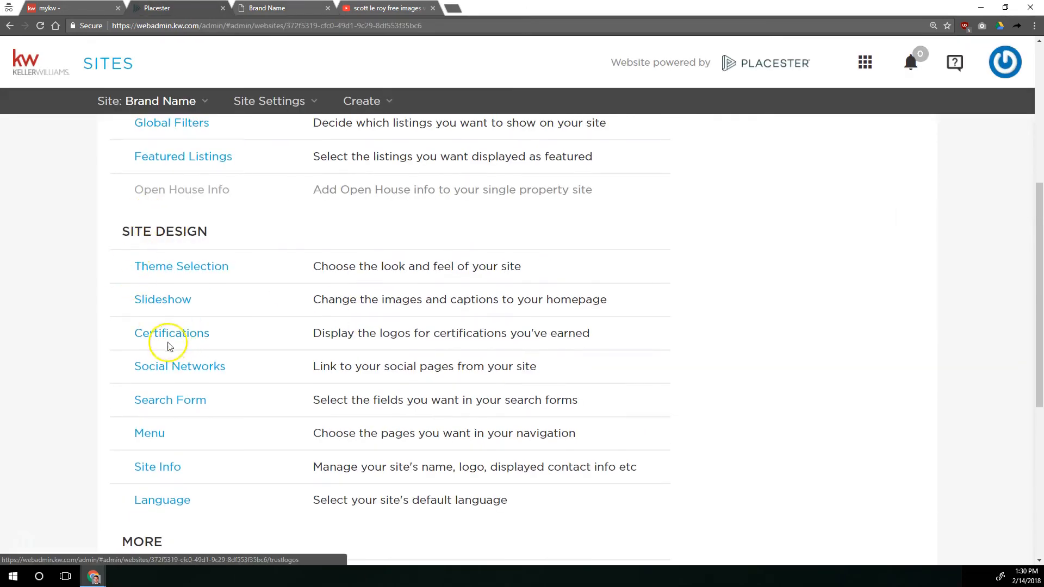
left_click(180, 368)
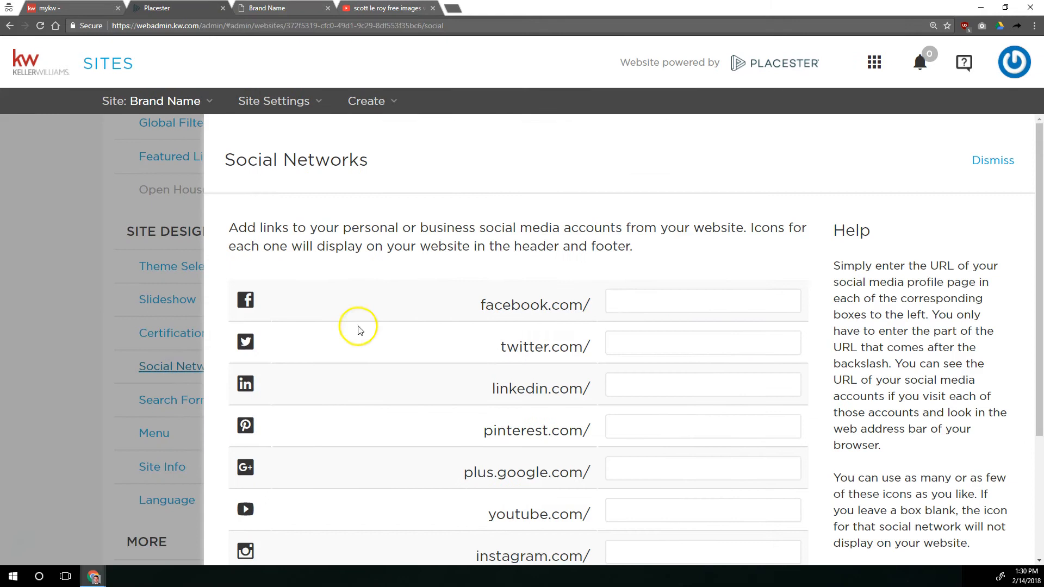
scroll(617, 267, "down", 2)
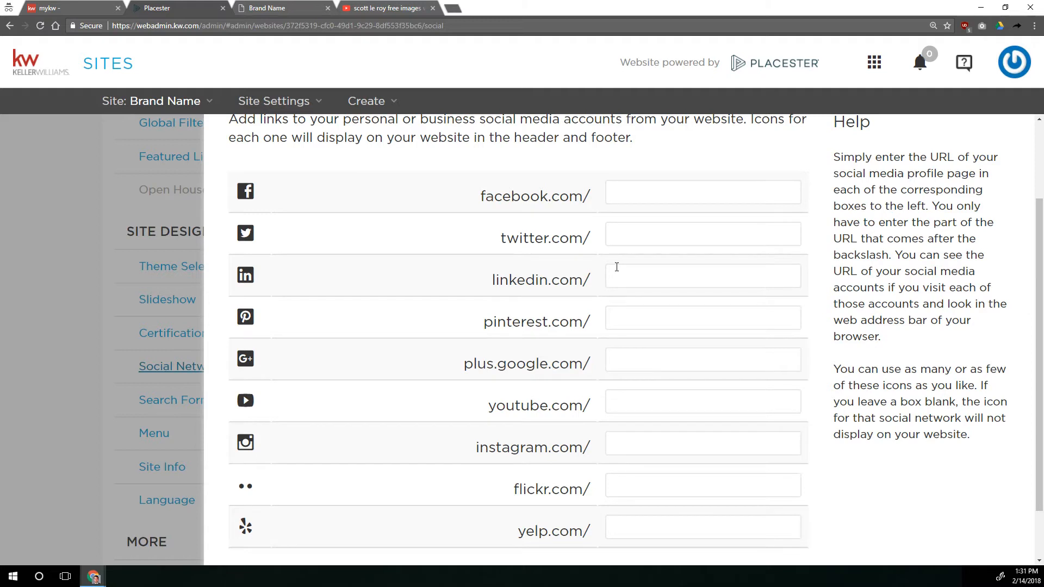
left_click(633, 185)
left_click_drag(481, 196, 592, 196)
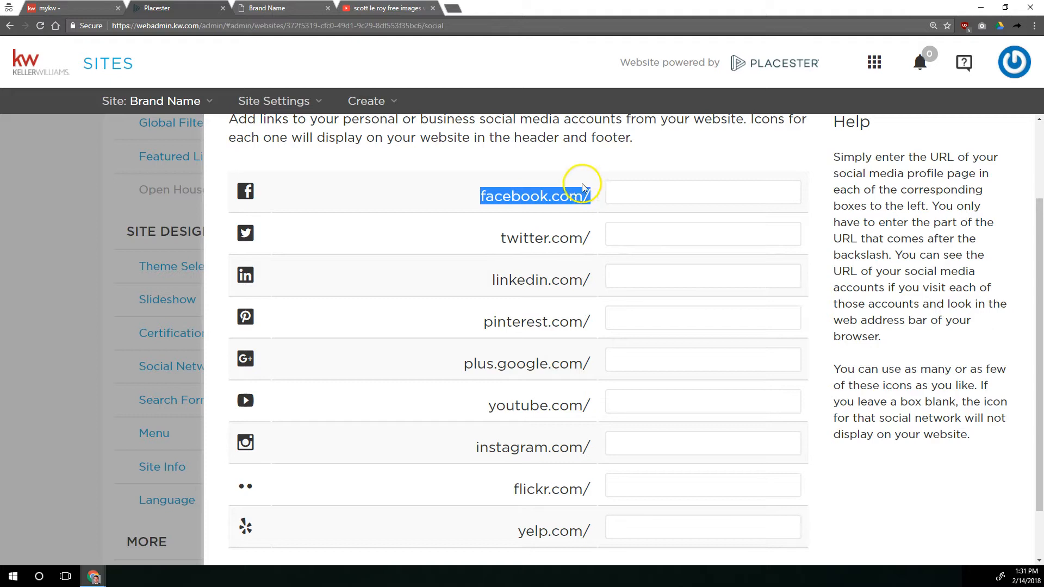
left_click(667, 185)
left_click_drag(592, 198, 583, 196)
left_click(634, 188)
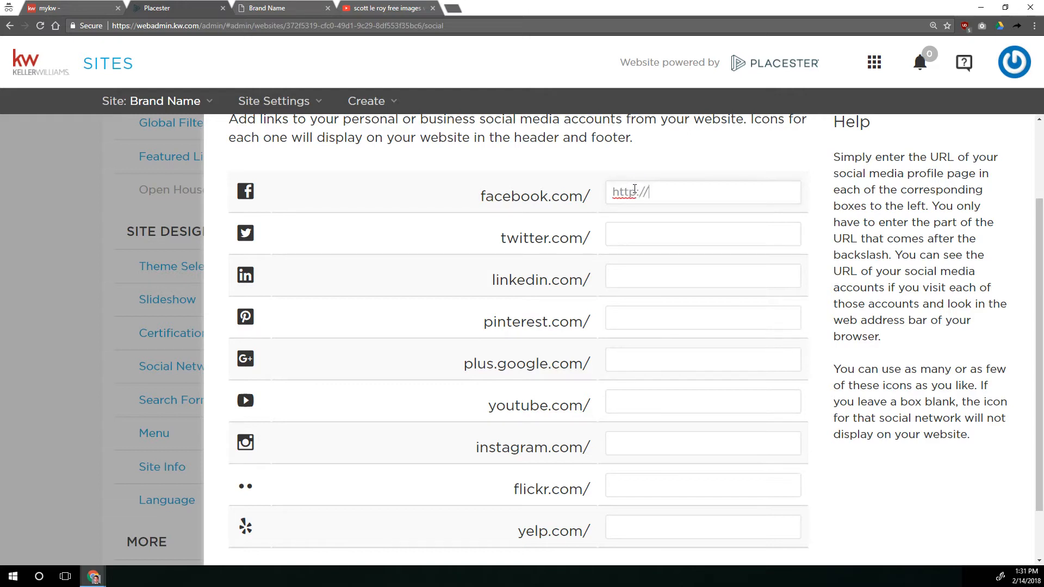
key("BackSpace")
key("BackSpace")
key("BackSpace")
key("BackSpace")
key("BackSpace")
key("BackSpace")
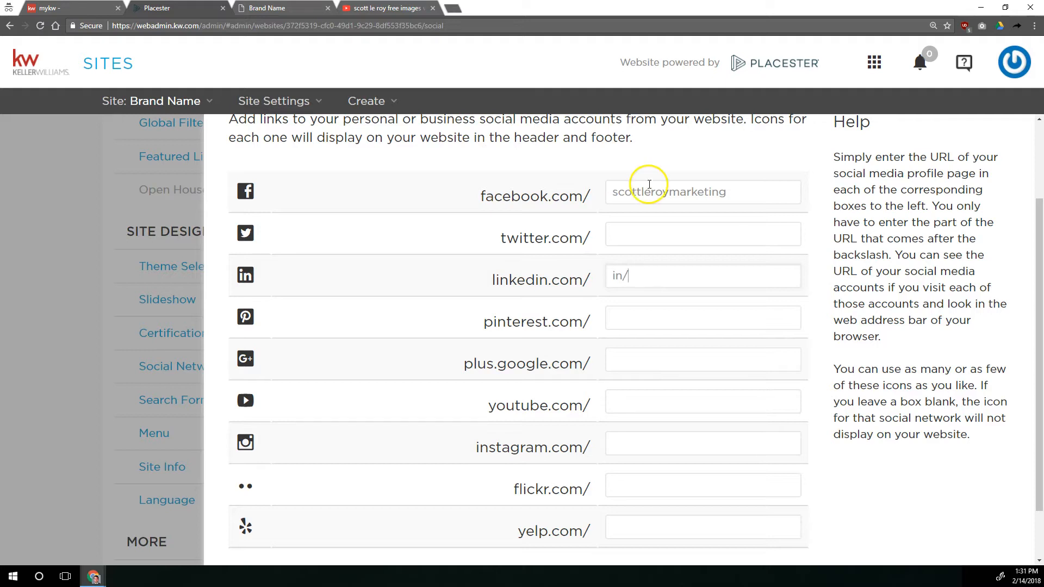
Set the LinkedIn link to in/ followed by the agent's profile name
left_click_drag(627, 274, 583, 277)
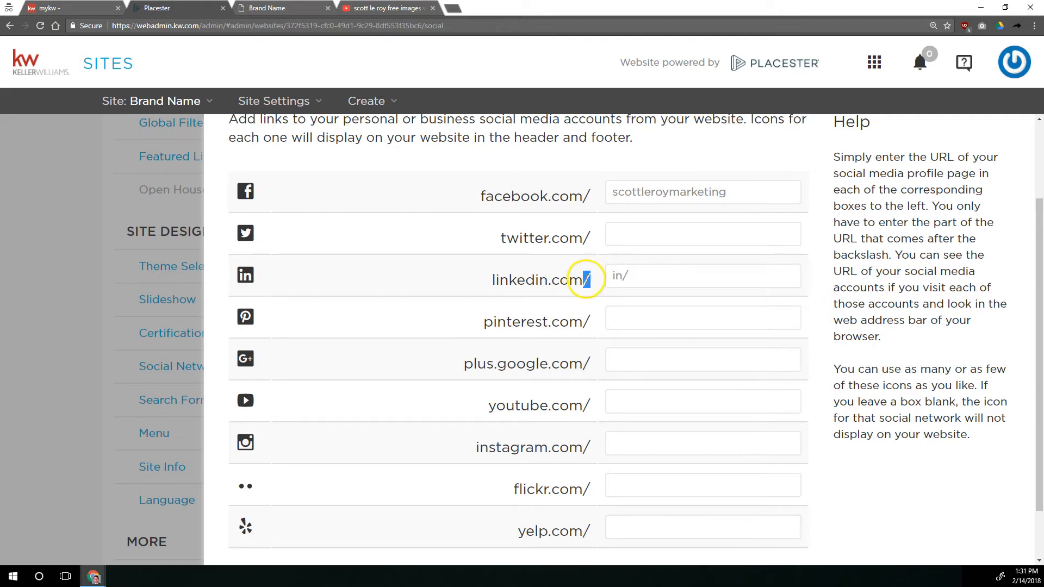
left_click(589, 276)
left_click(622, 273)
double_click(627, 274)
left_click(639, 274)
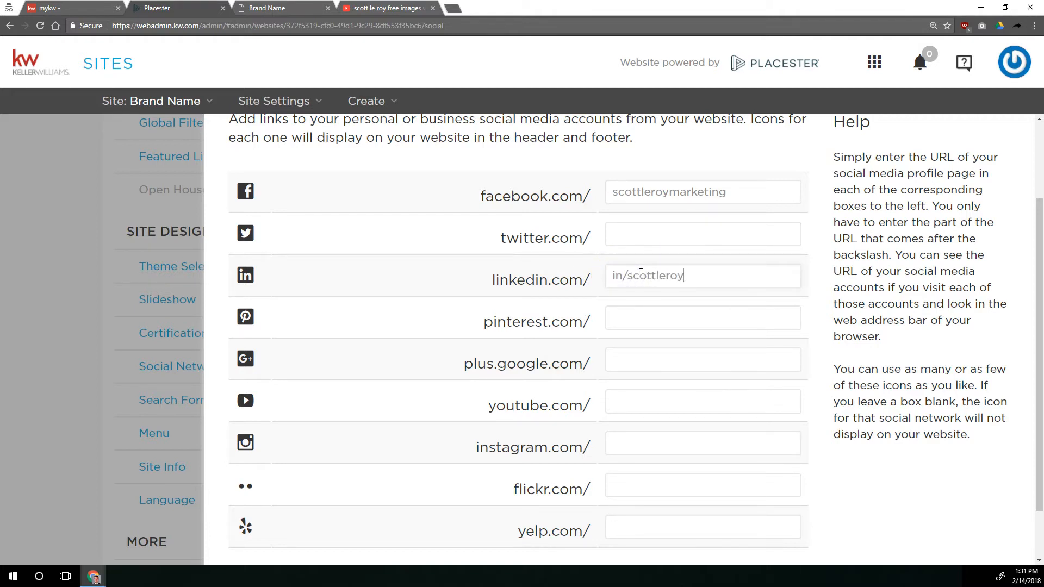
Set the YouTube link to c/scottleroymarketing
left_click(625, 407)
key("BackSpace")
key("BackSpace")
key("BackSpace")
key("BackSpace")
key("BackSpace")
key("BackSpace")
type("u")
left_click(627, 326)
left_click(660, 393)
key("BackSpace")
type("c/scottleroymar")
Save the Social Networks settings with the Facebook, LinkedIn and YouTube links
scroll(661, 394, "down", 2)
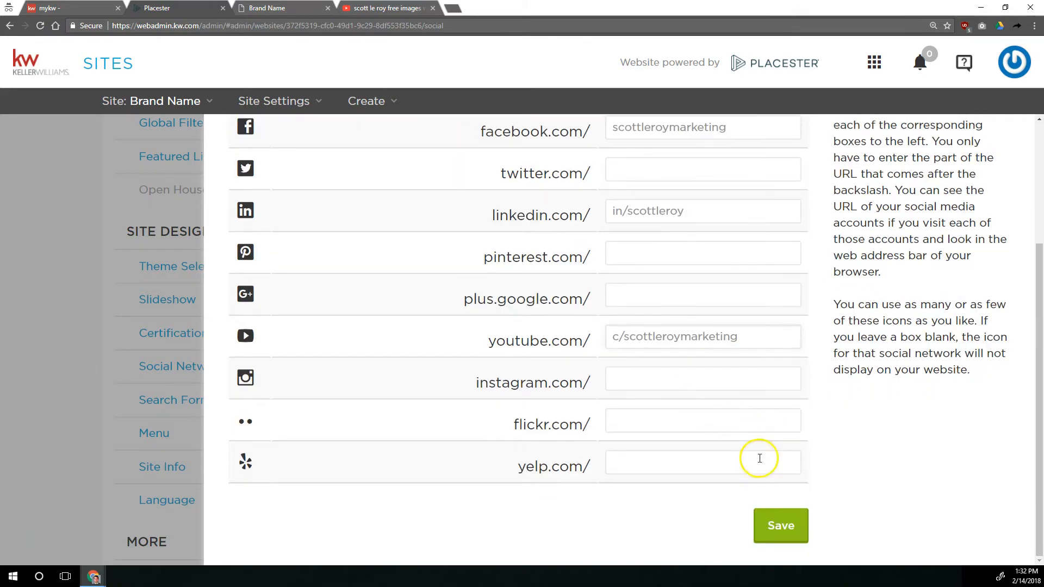
left_click(787, 520)
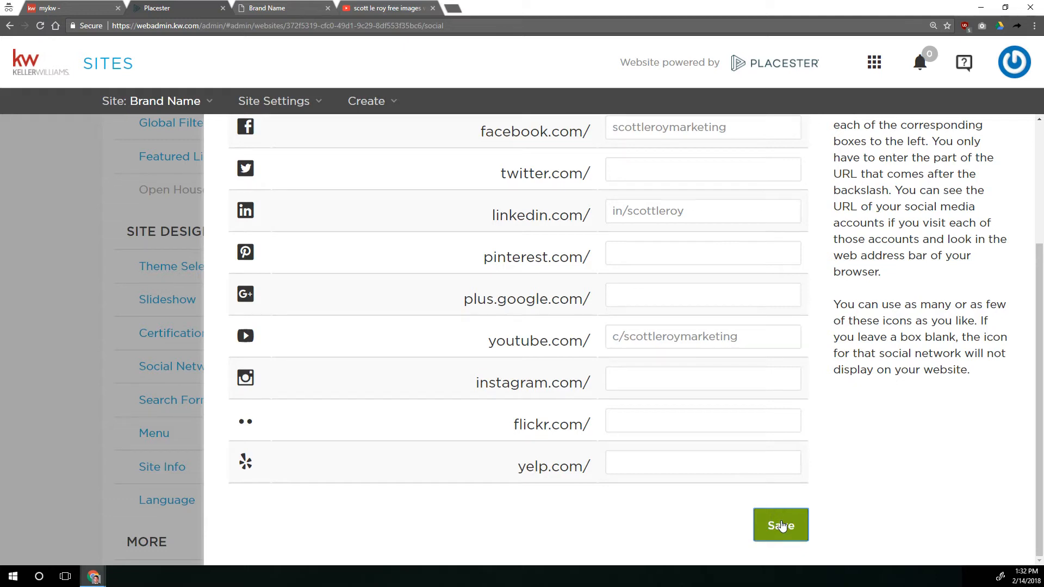
left_click(855, 526)
scroll(857, 526, "up", 4)
scroll(846, 516, "down", 4)
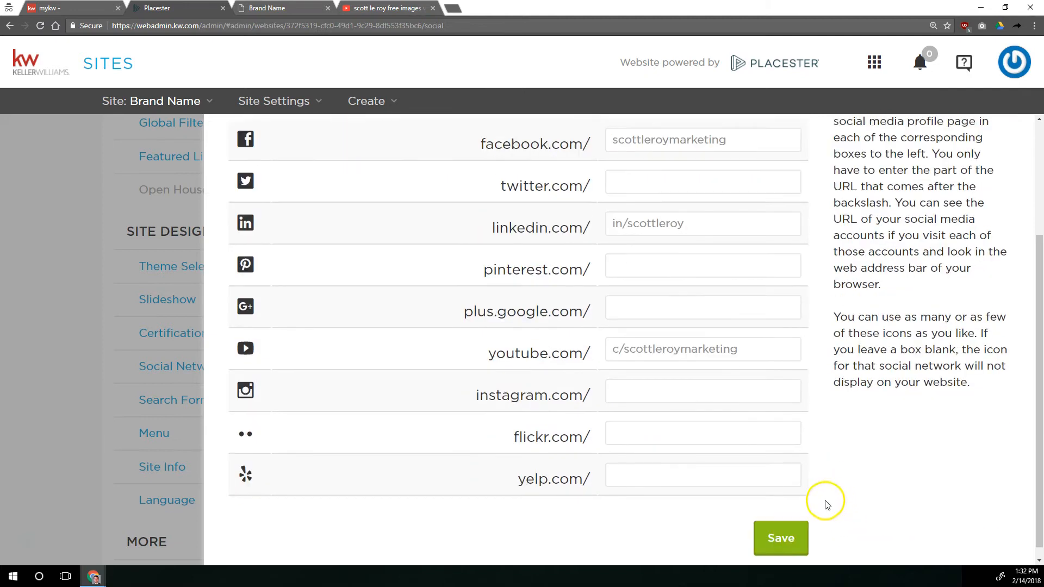
left_click(776, 519)
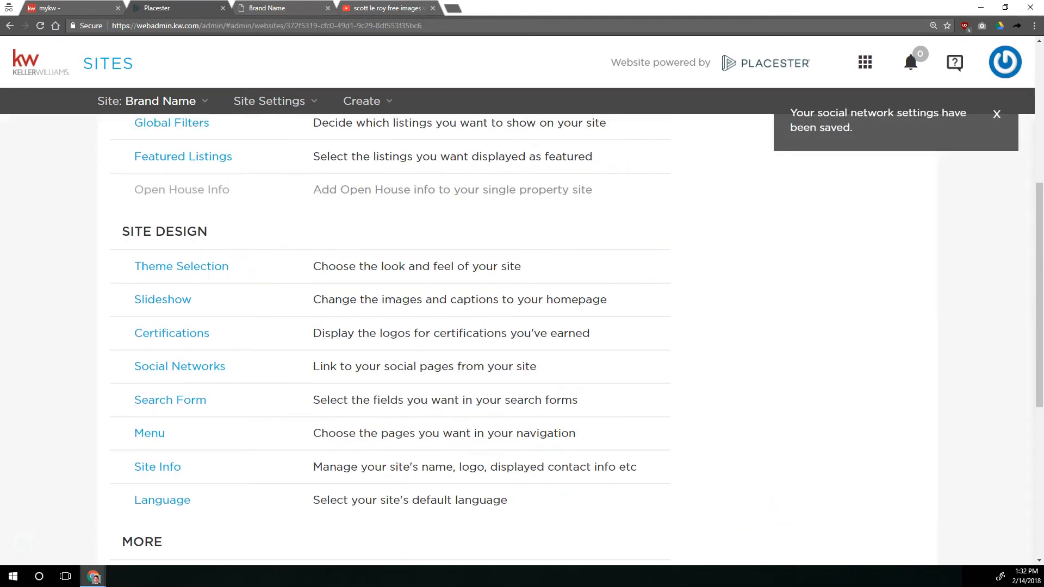
Search YouTube for Scott Le Roy Marketing's public profile links tutorial and copy the link to the video on finding public social media profile links
left_click(384, 8)
triple_click(256, 52)
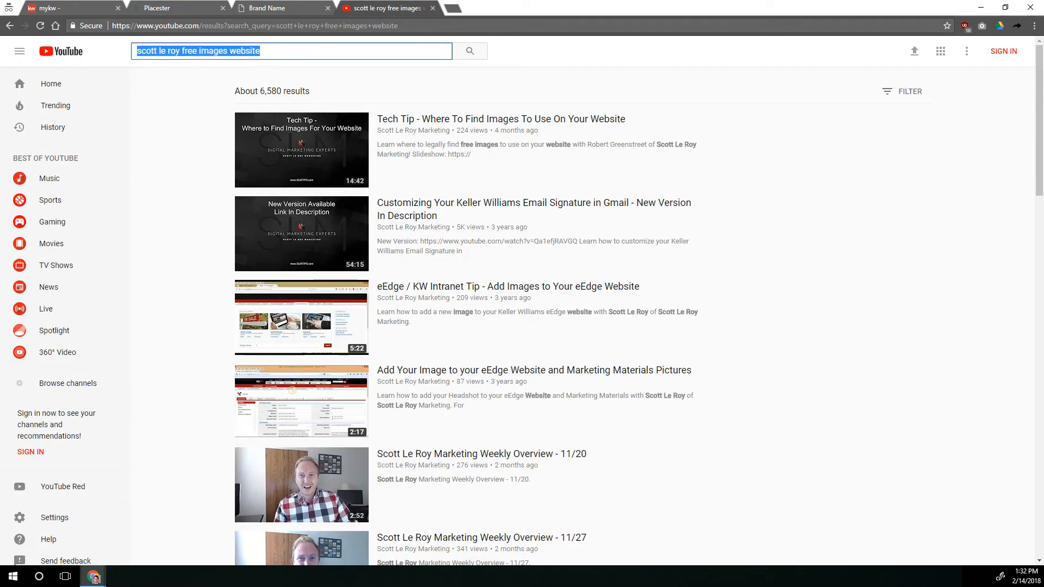
type("public profile l")
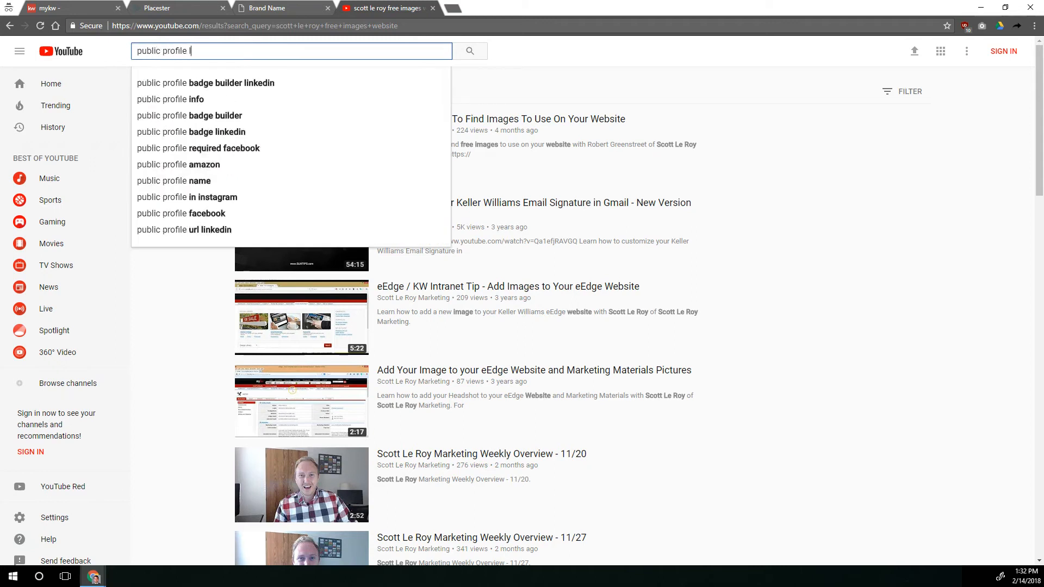
type("inks scott le roy")
key("Return")
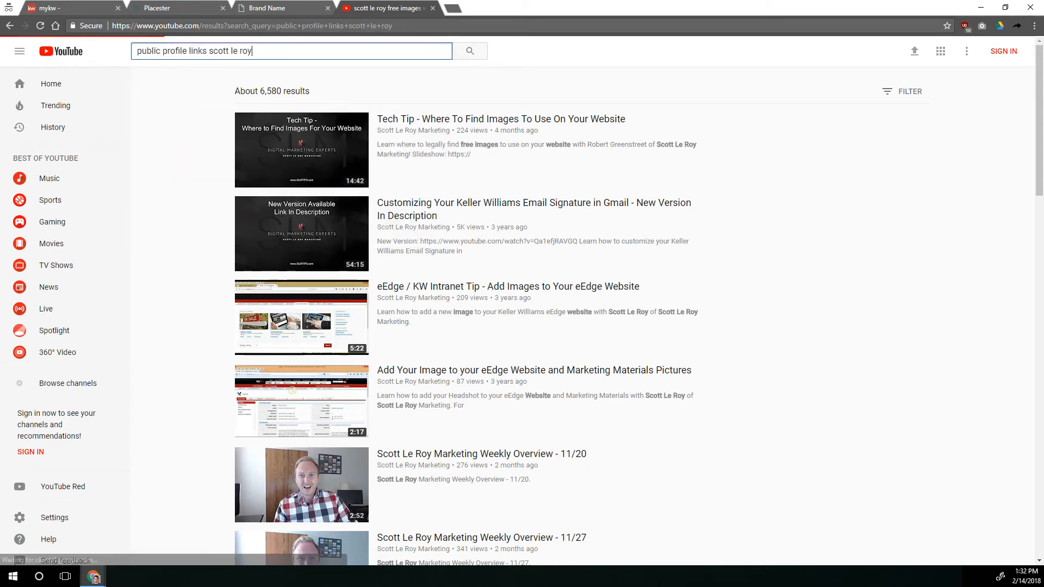
right_click(484, 122)
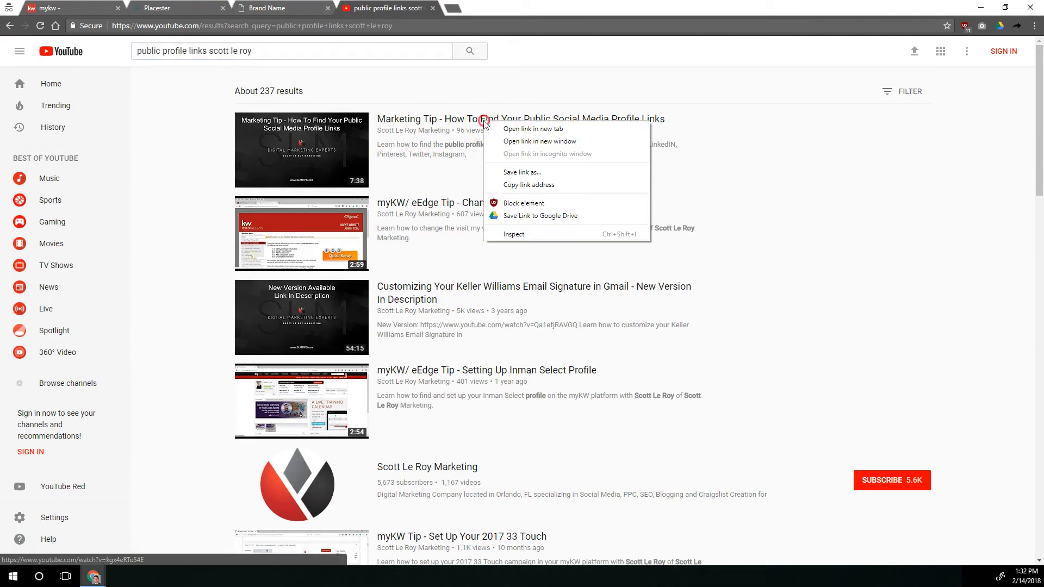
left_click(529, 185)
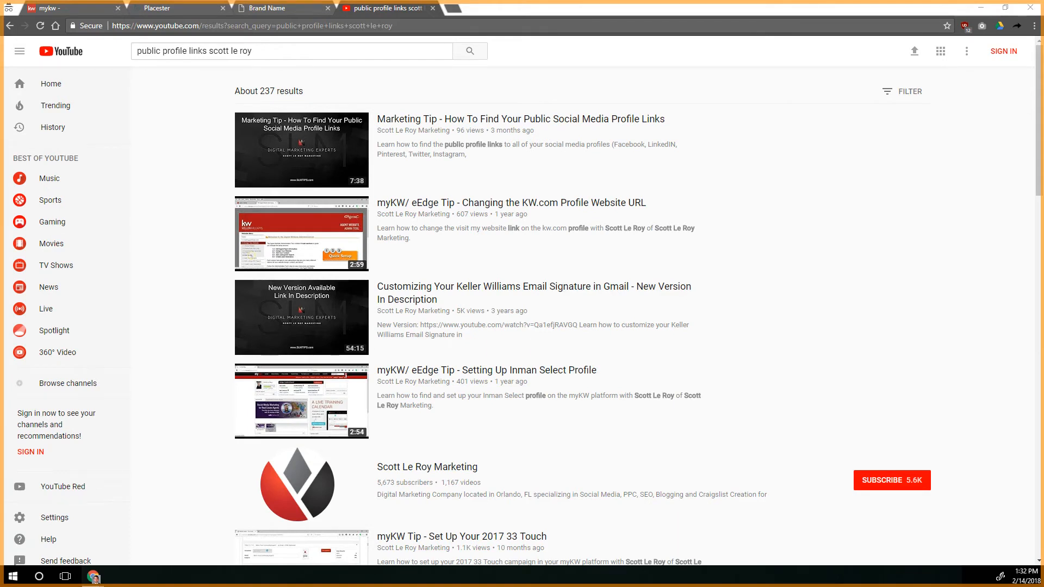
Reload the live Brand Name website, test its YouTube social link, and close the channel page it opens
left_click(274, 10)
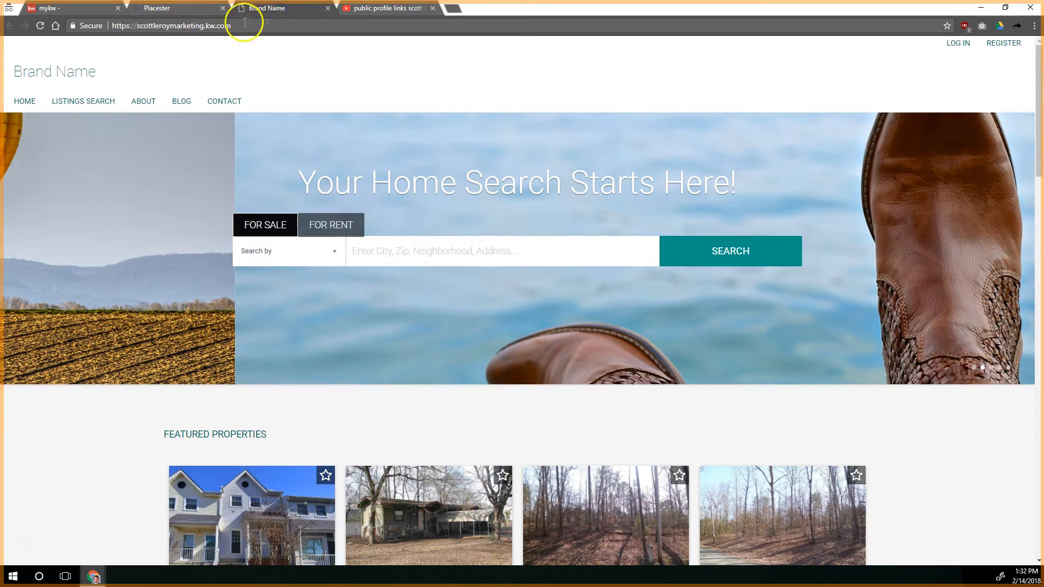
left_click(34, 28)
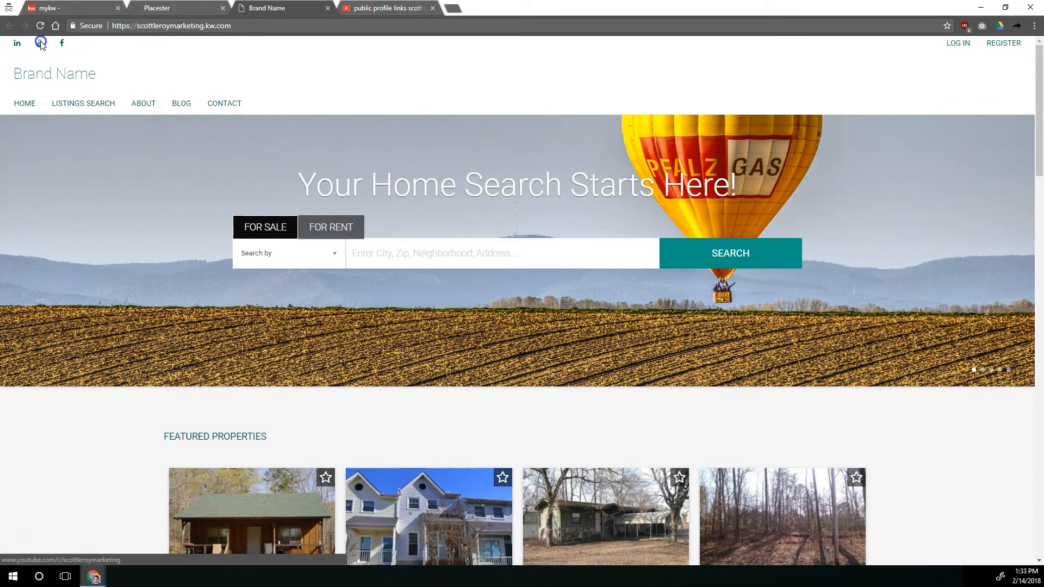
left_click(41, 43)
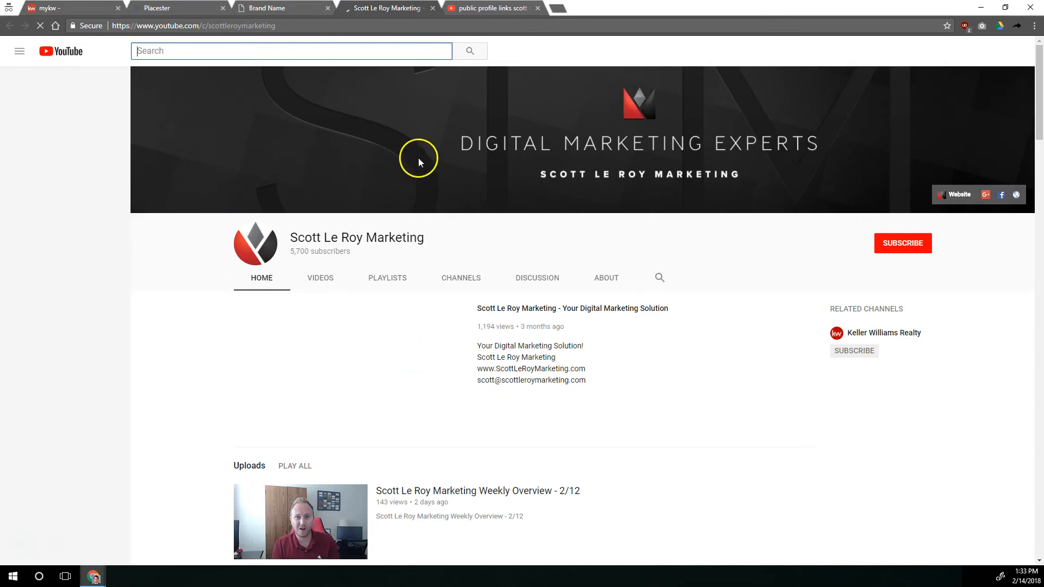
left_click(433, 7)
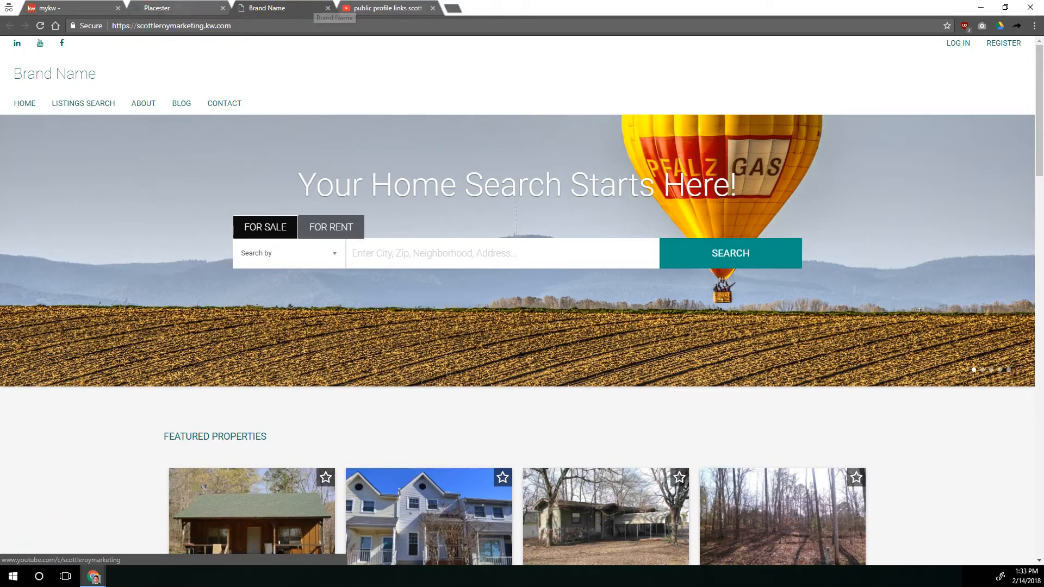
In the Placester site settings, save the Search Form with Omnibox With Autosuggest for both the home page and listings page
left_click(177, 7)
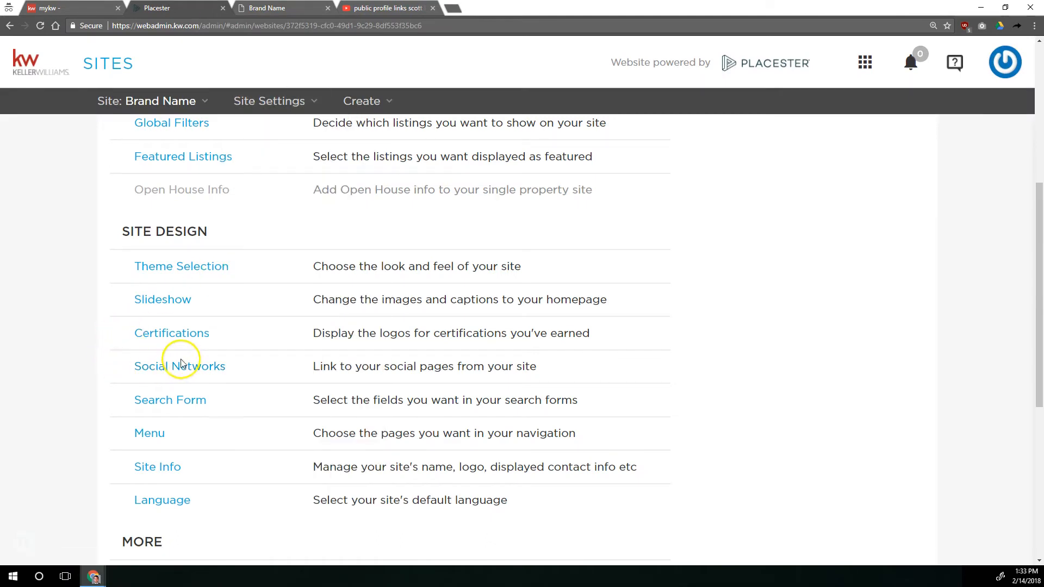
left_click(166, 406)
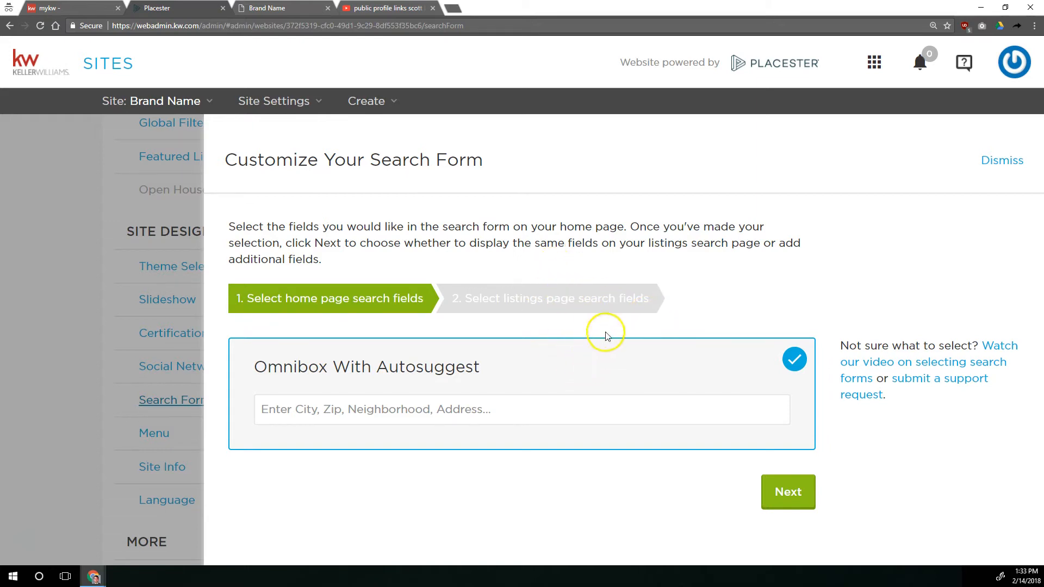
left_click(785, 497)
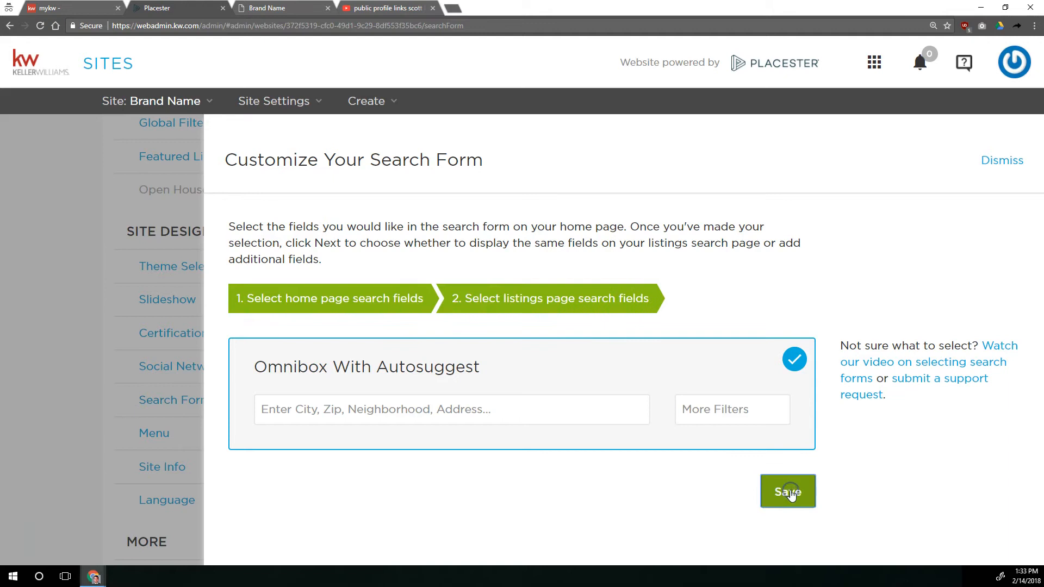
left_click(789, 492)
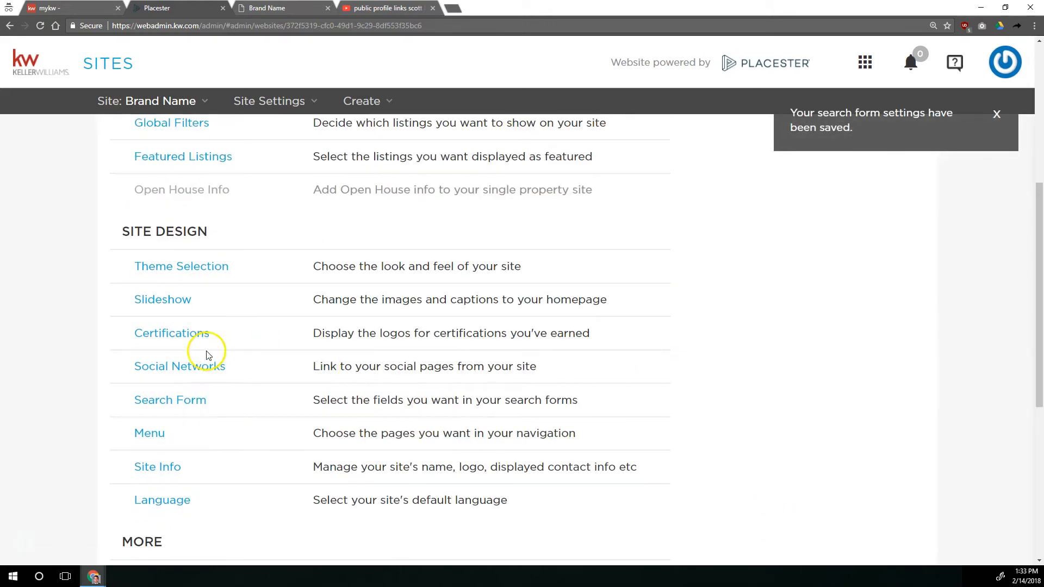
Reopen the Search Form settings under Site Design
left_click(175, 401)
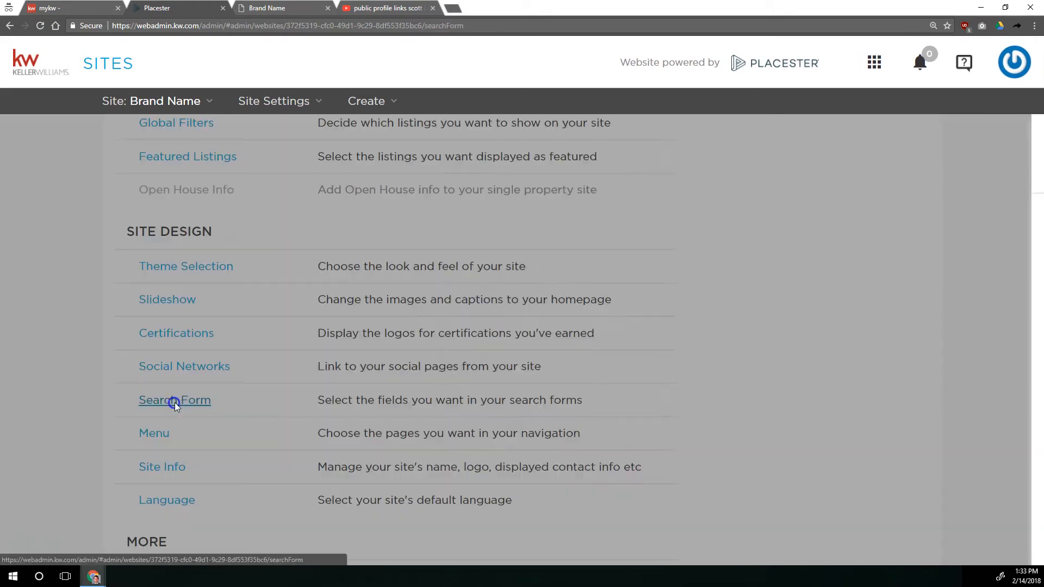
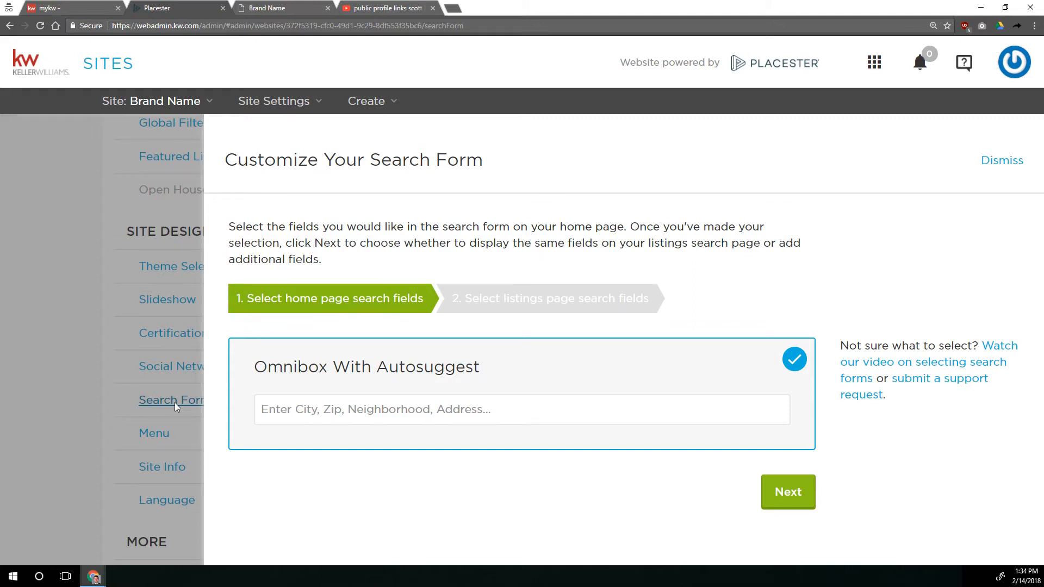
On the live Brand Name home page, search listings for "3 bed 2 bath 1500 square feet fireplace basement little rock"
left_click(266, 8)
left_click(435, 258)
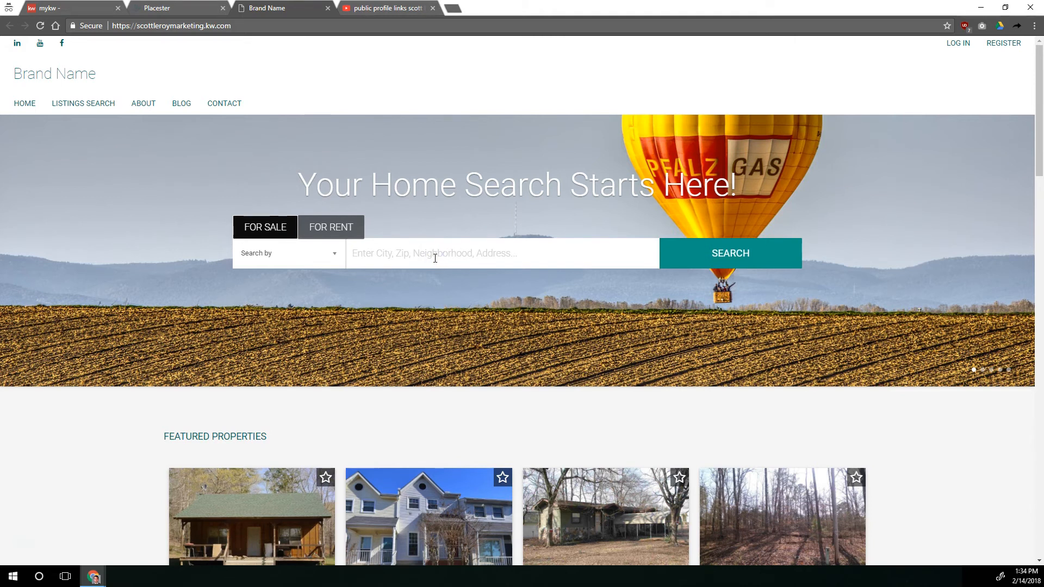
type("3 bed 2")
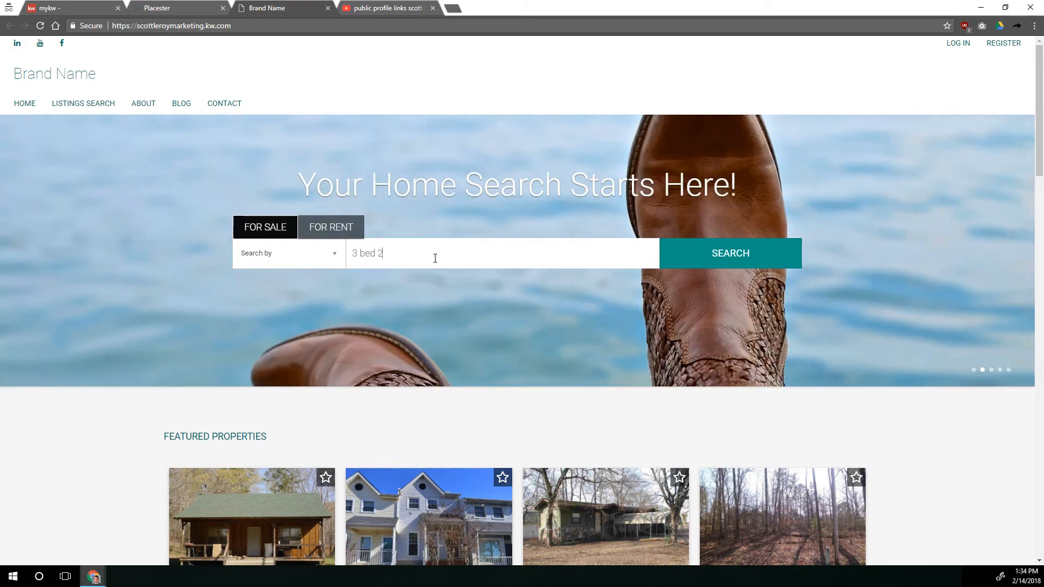
type(" bath 1500 sq")
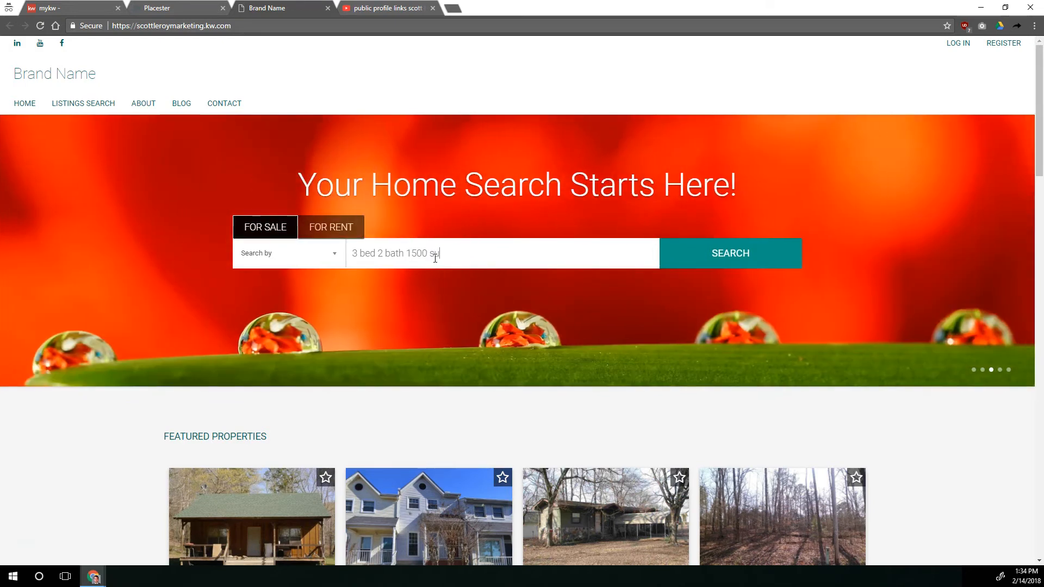
type("uare feet fence")
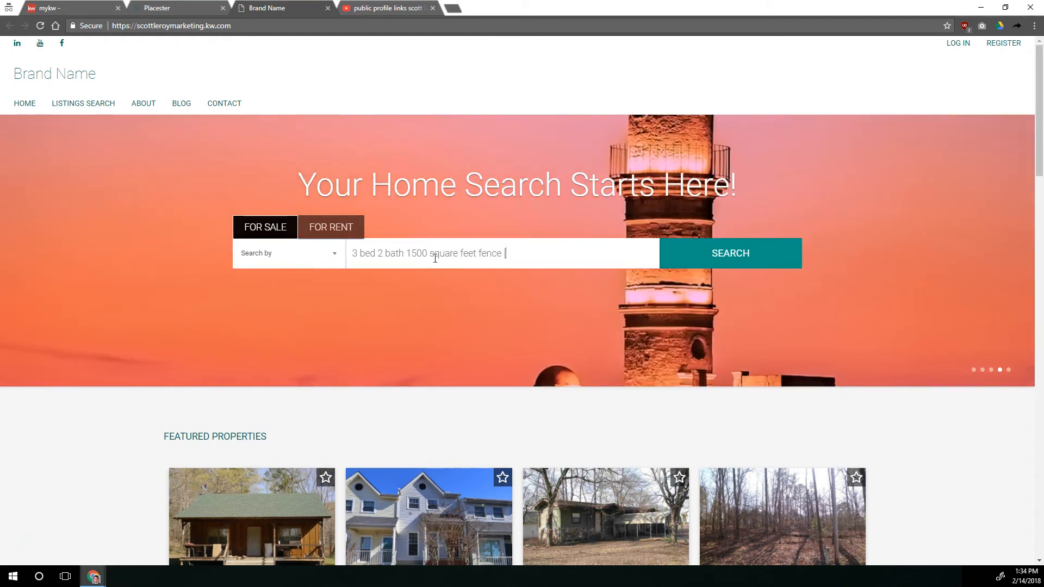
key("BackSpace")
key("BackSpace")
key("BackSpace")
key("BackSpace")
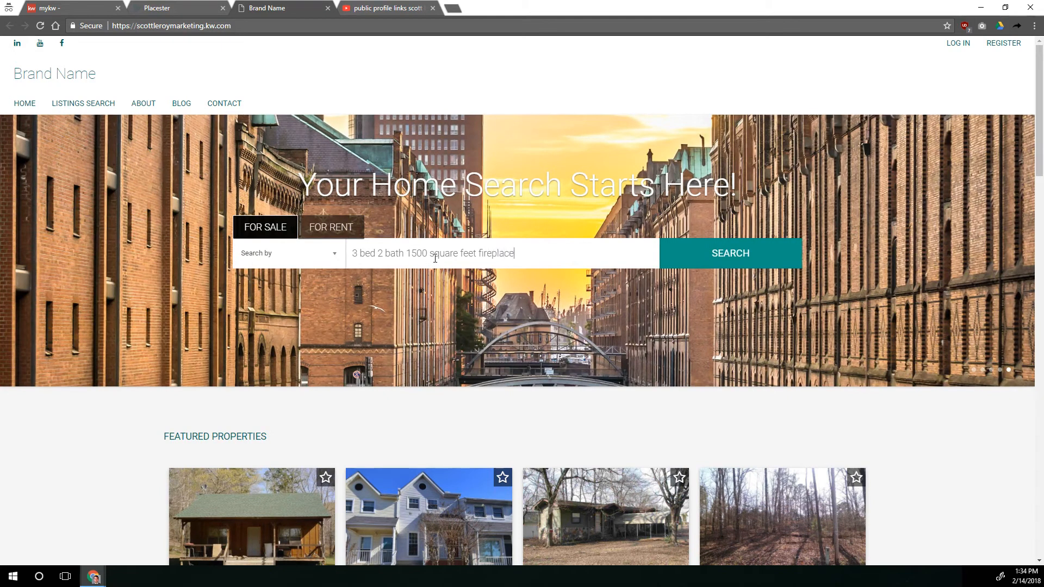
key("BackSpace")
type("basemen")
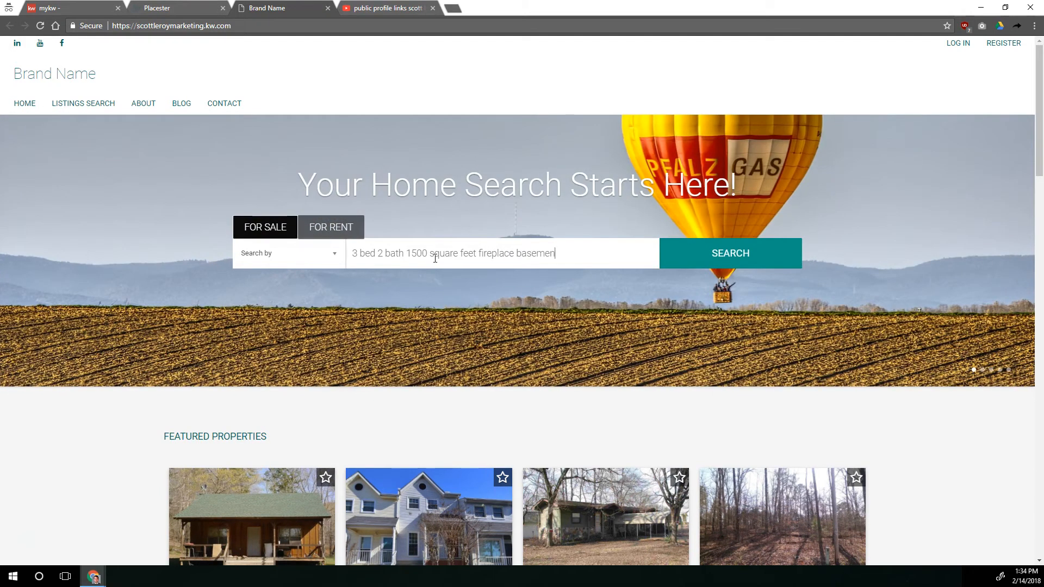
type("t little rock")
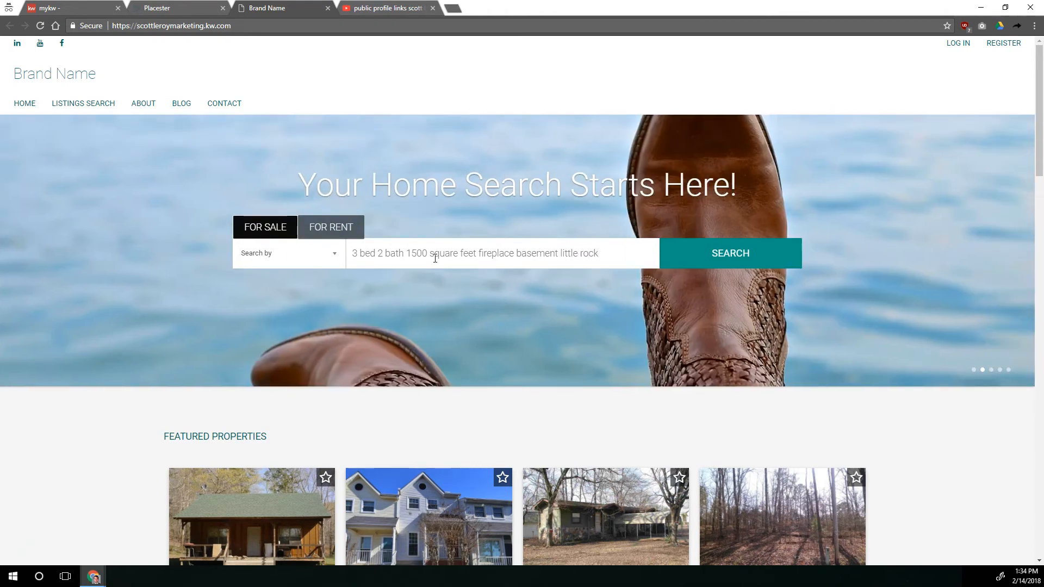
key("Return")
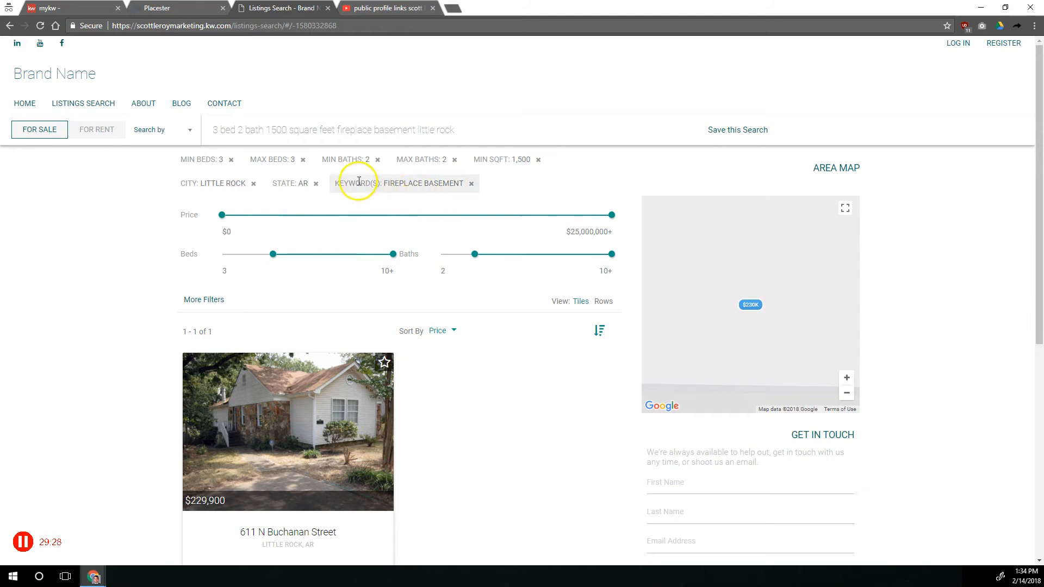
Review the filters and listing returned by the Little Rock search, and close the live site
scroll(489, 429, "down", 4)
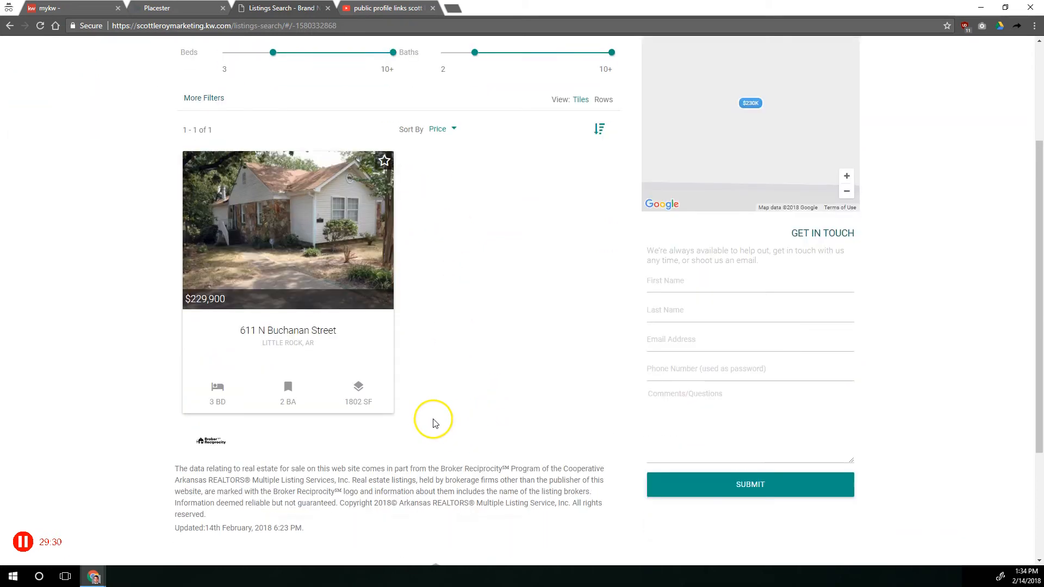
scroll(320, 247, "up", 4)
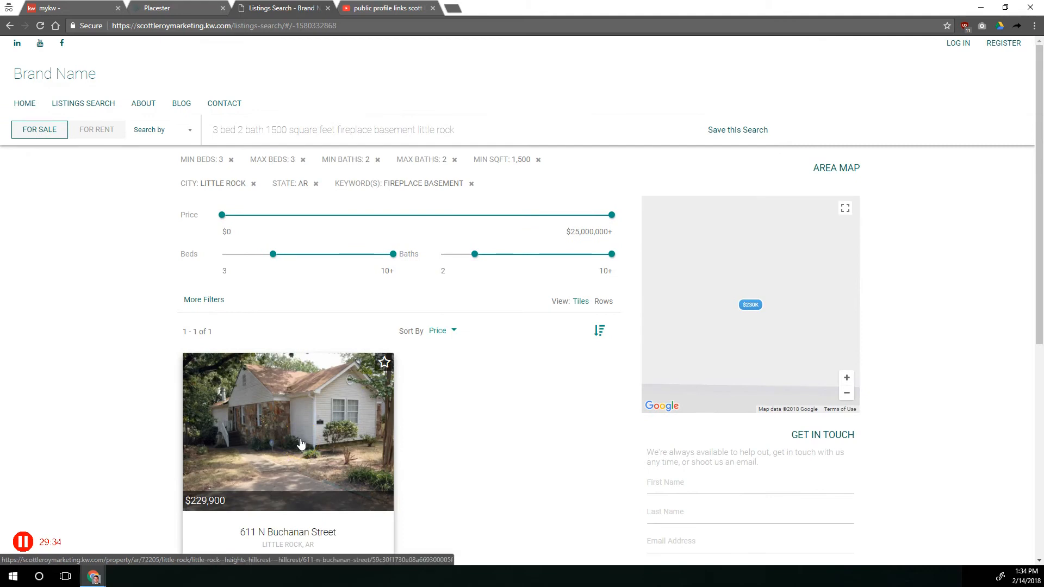
left_click(290, 398)
left_click(327, 8)
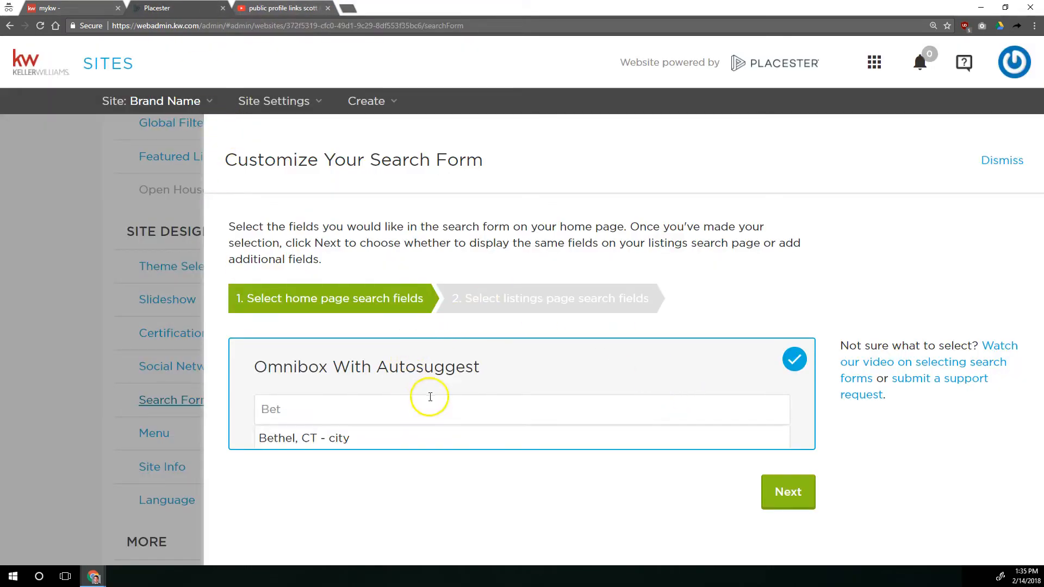
Save the Omnibox With Autosuggest search form and save a different site theme that has a Search for Real Estate bar of dropdown fields
left_click(799, 499)
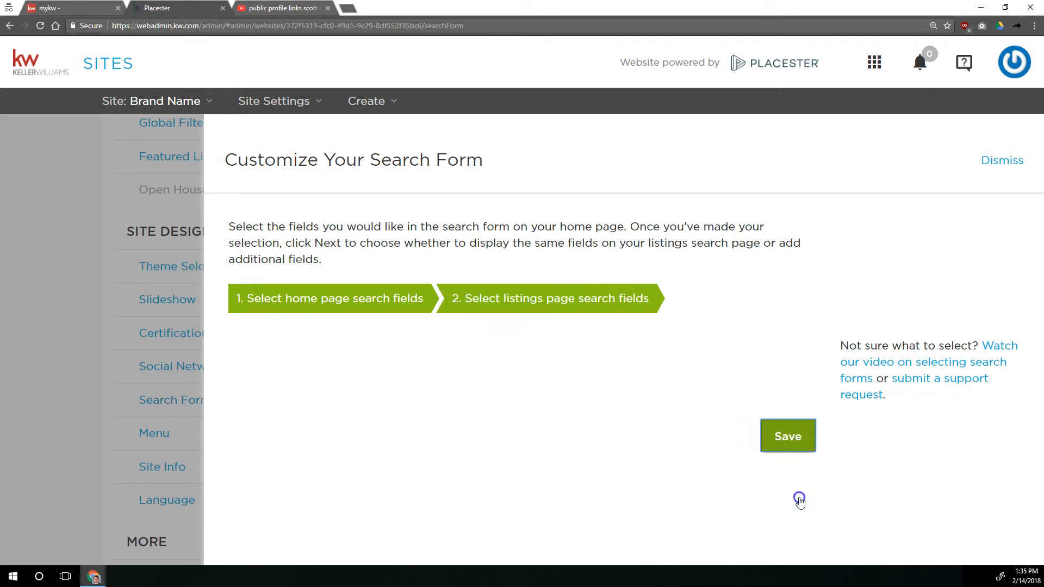
left_click(795, 490)
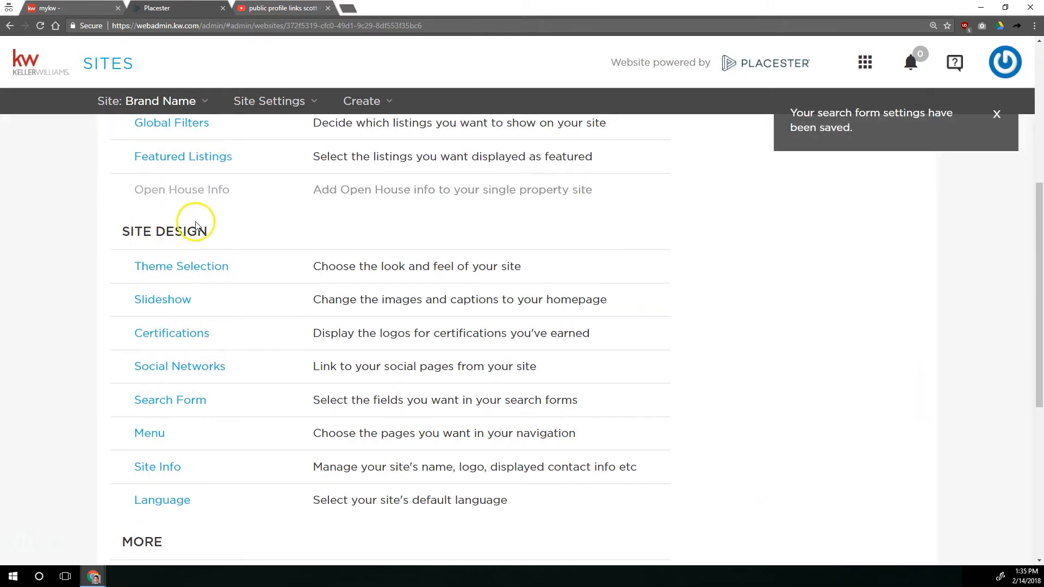
left_click(244, 277)
left_click(787, 429)
left_click(787, 428)
scroll(399, 348, "down", 2)
scroll(399, 348, "down", 2)
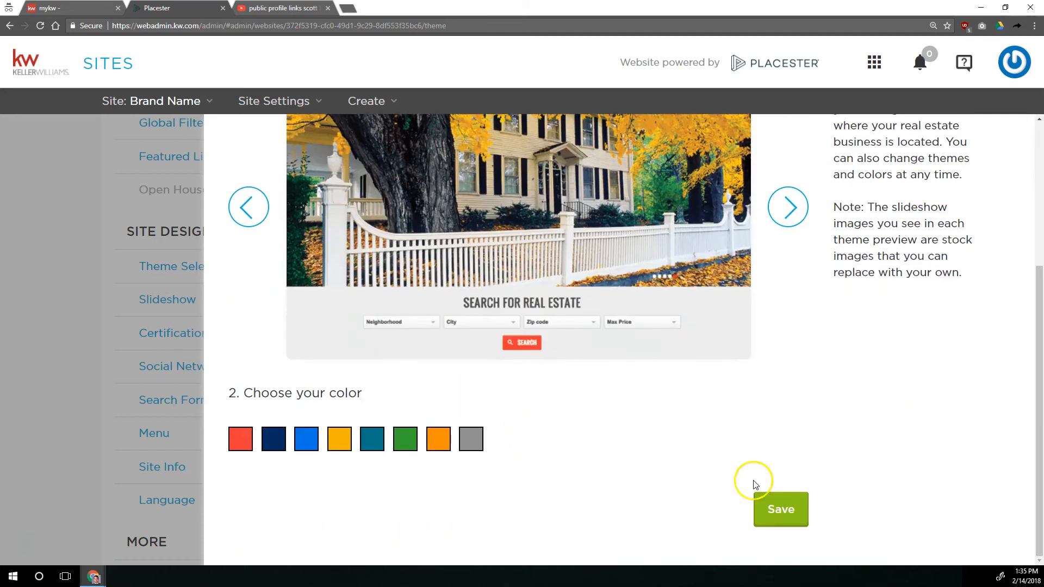
left_click(791, 501)
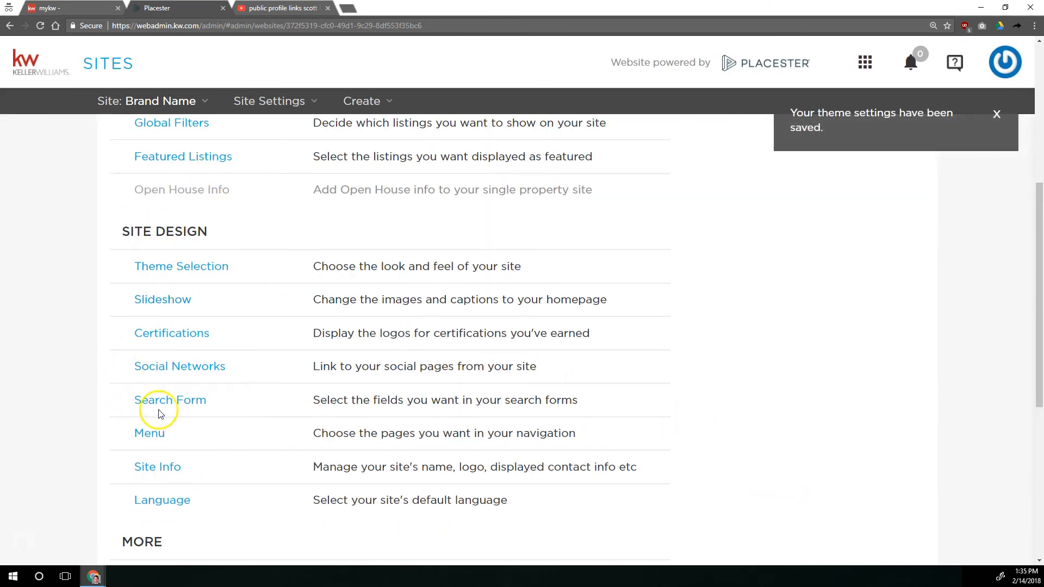
In the Search Form settings, choose the Price field set for the home page and continue to the listings page fields
left_click(183, 402)
scroll(432, 319, "down", 4)
scroll(438, 319, "down", 3)
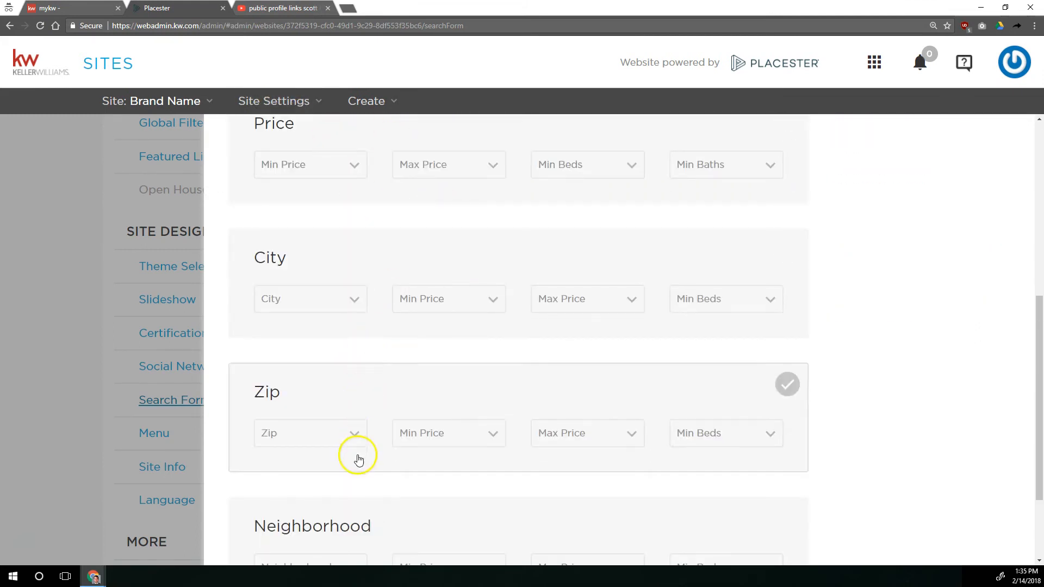
scroll(370, 217, "up", 2)
scroll(363, 224, "down", 3)
scroll(364, 230, "down", 1)
scroll(364, 221, "up", 4)
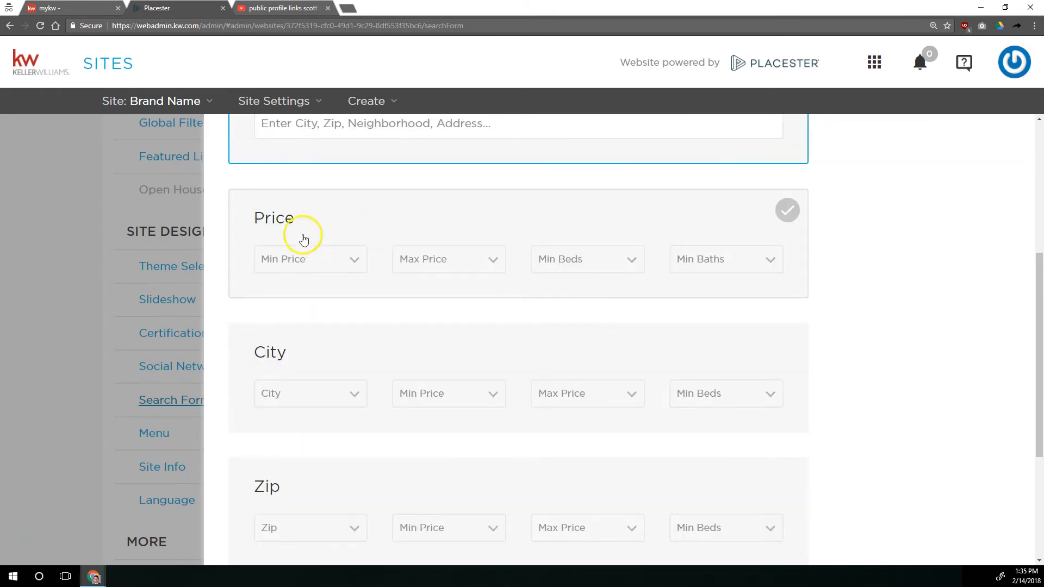
scroll(334, 270, "down", 2)
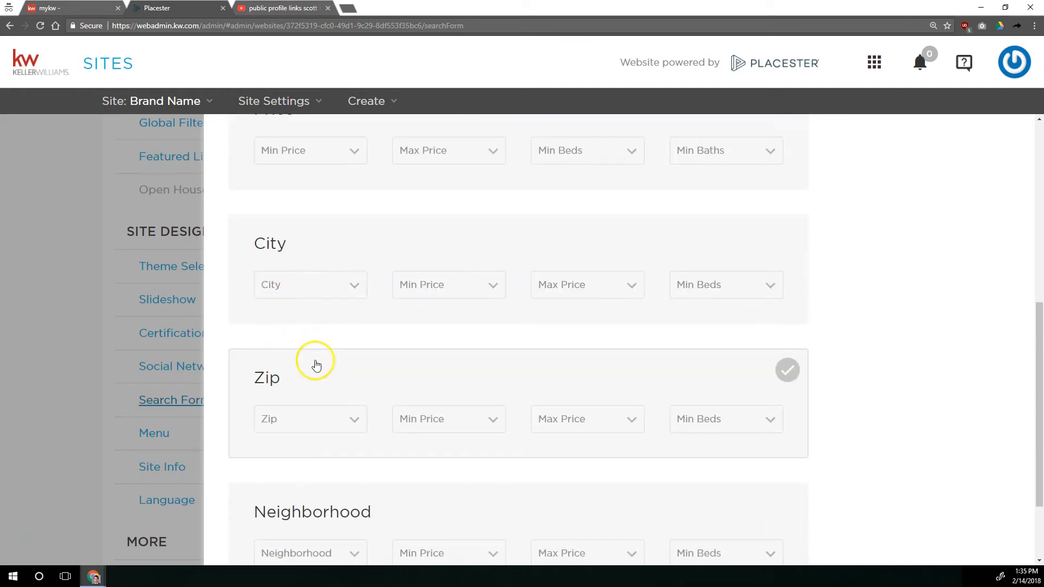
scroll(316, 380, "up", 3)
left_click(299, 300)
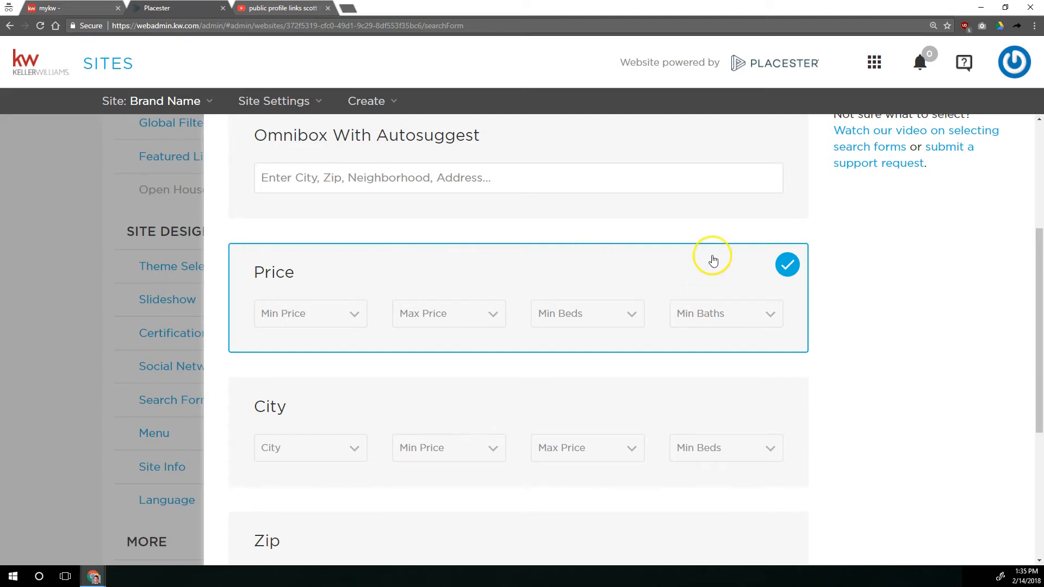
scroll(663, 271, "down", 5)
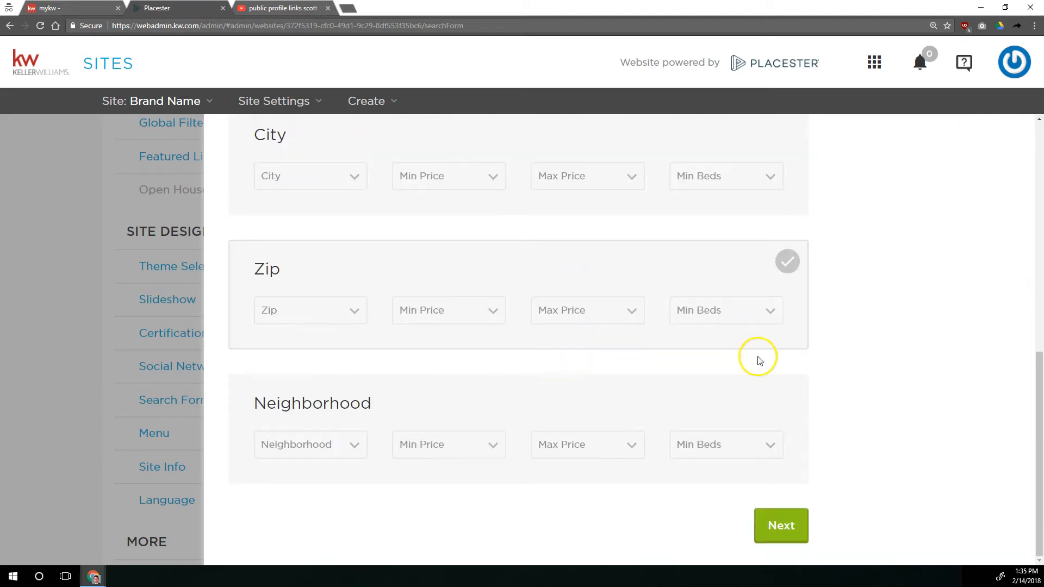
left_click(783, 526)
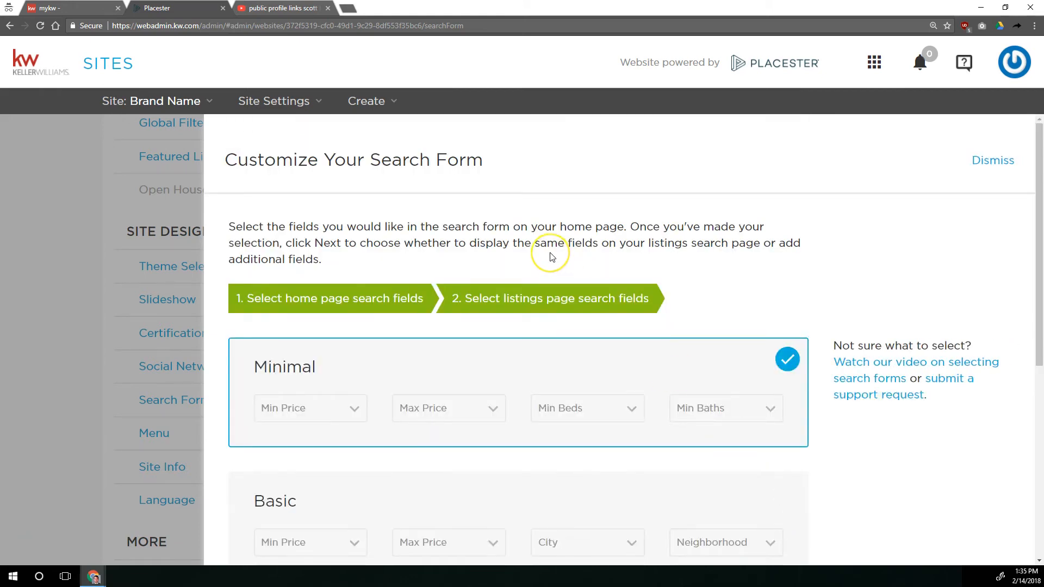
Choose the Advanced field set for the listings page search and save the search form
scroll(552, 256, "down", 4)
scroll(552, 257, "down", 1)
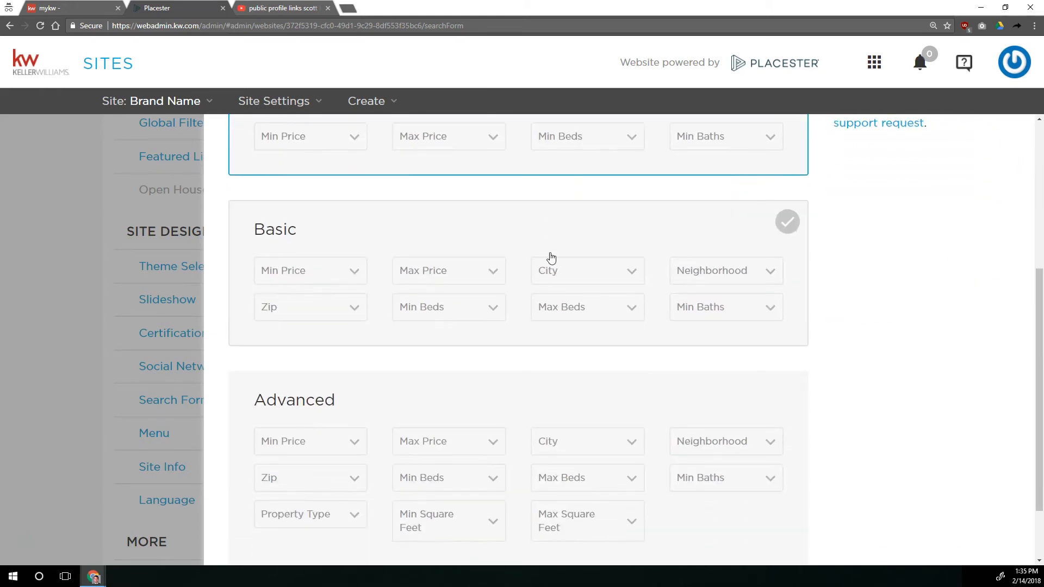
scroll(550, 256, "down", 2)
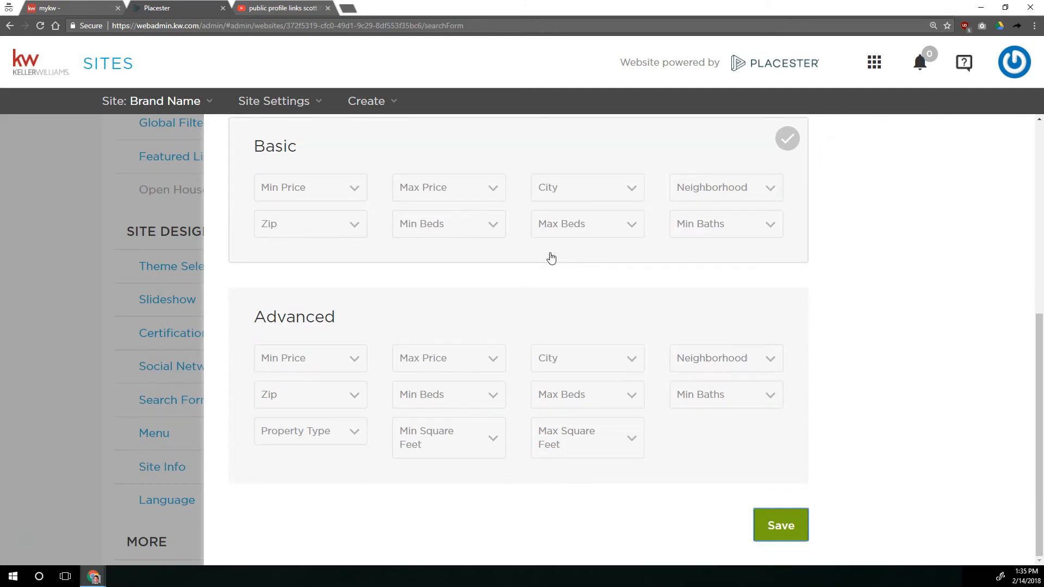
left_click(532, 343)
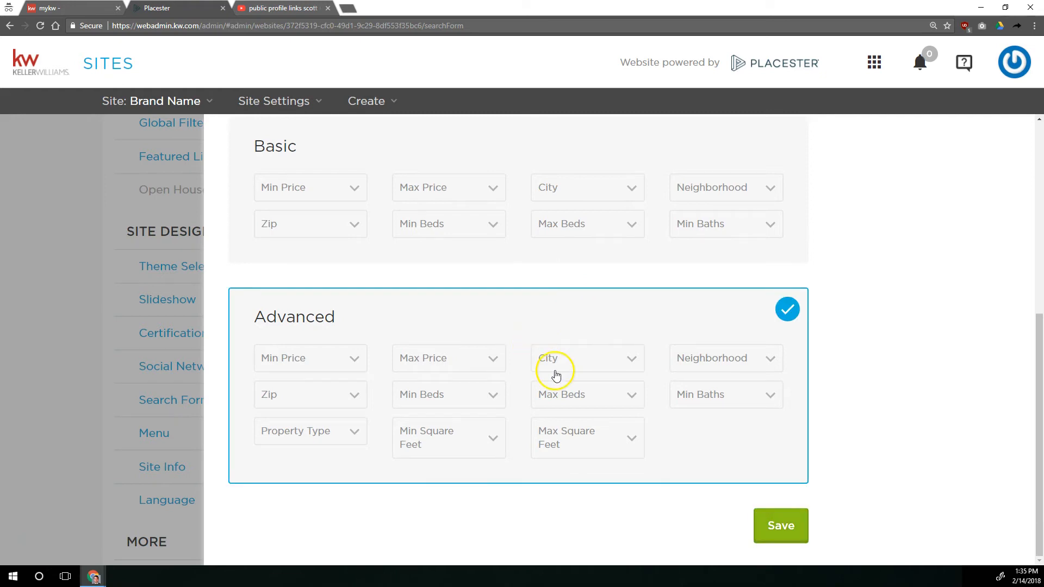
left_click(777, 530)
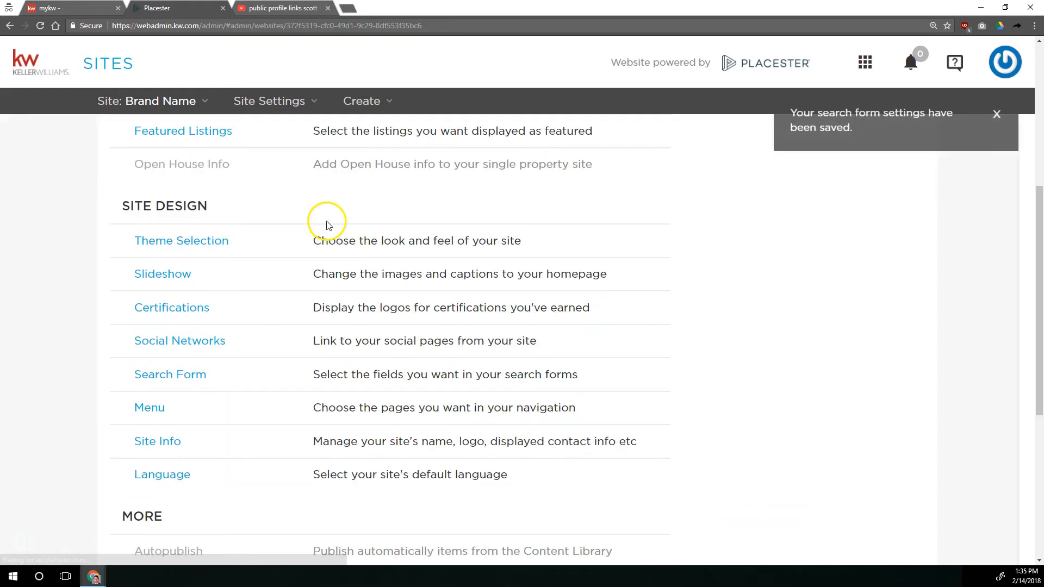
Open the live site and test its home page form by searching for-sale listings with minimum 3 beds and 2 baths
scroll(662, 318, "up", 5)
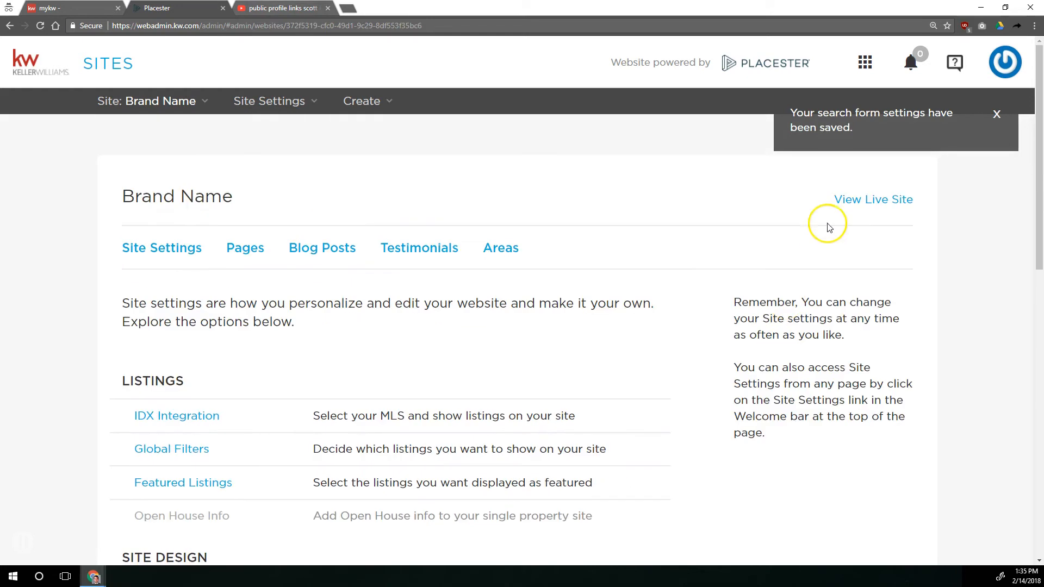
left_click(853, 204)
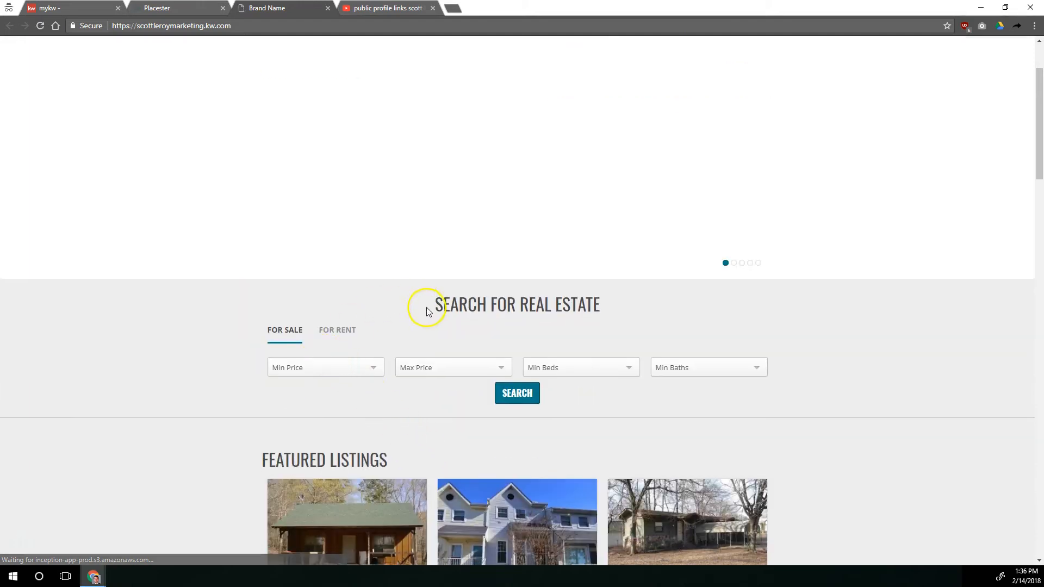
scroll(487, 445, "down", 4)
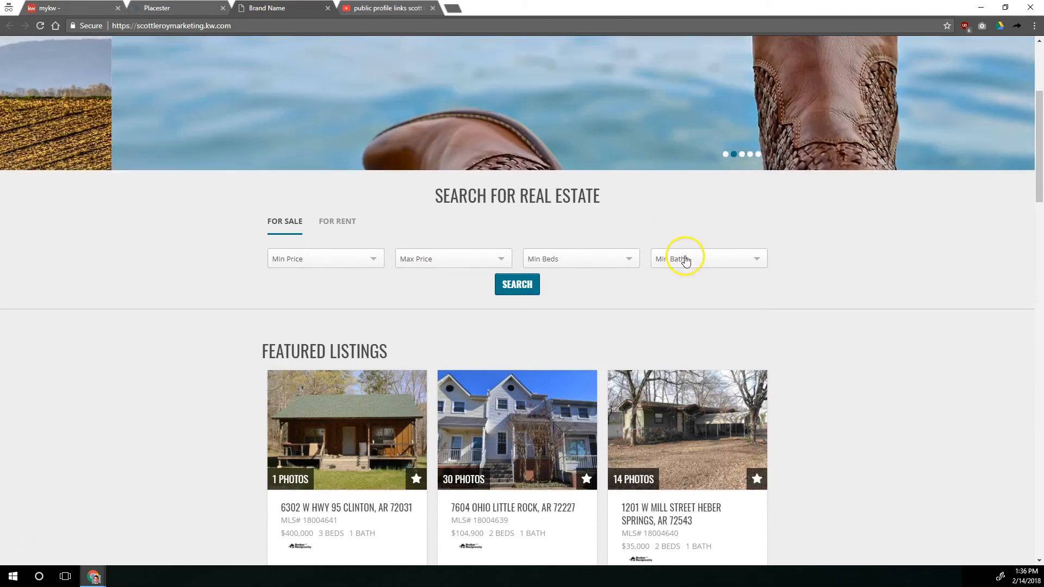
left_click(326, 260)
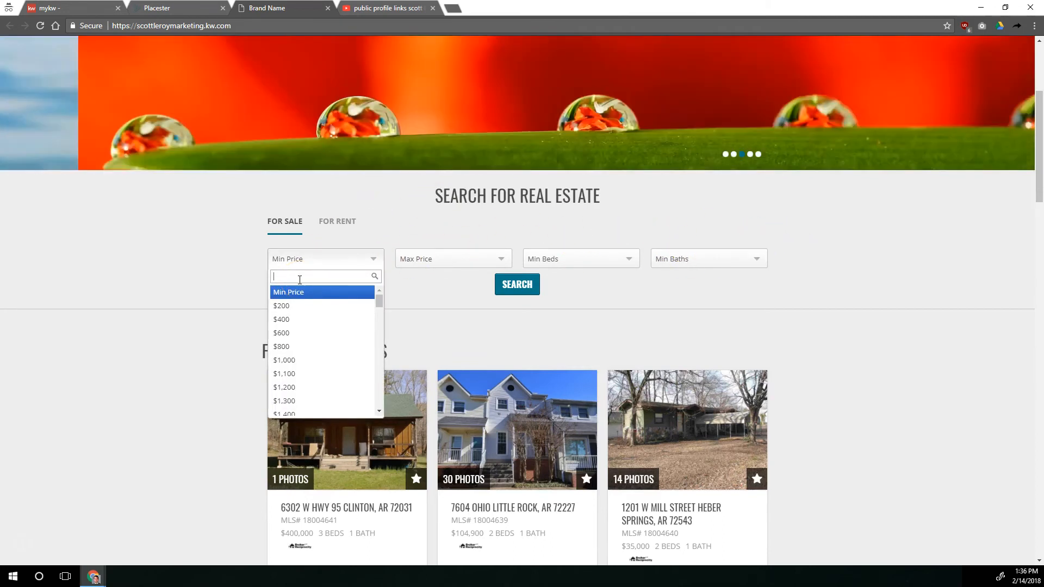
type("150000")
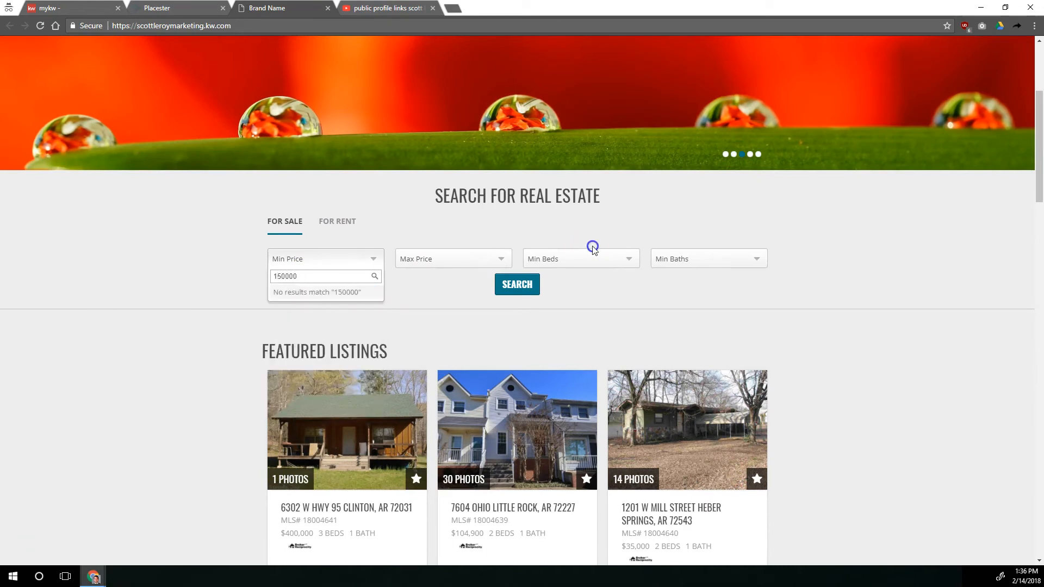
left_click(593, 249)
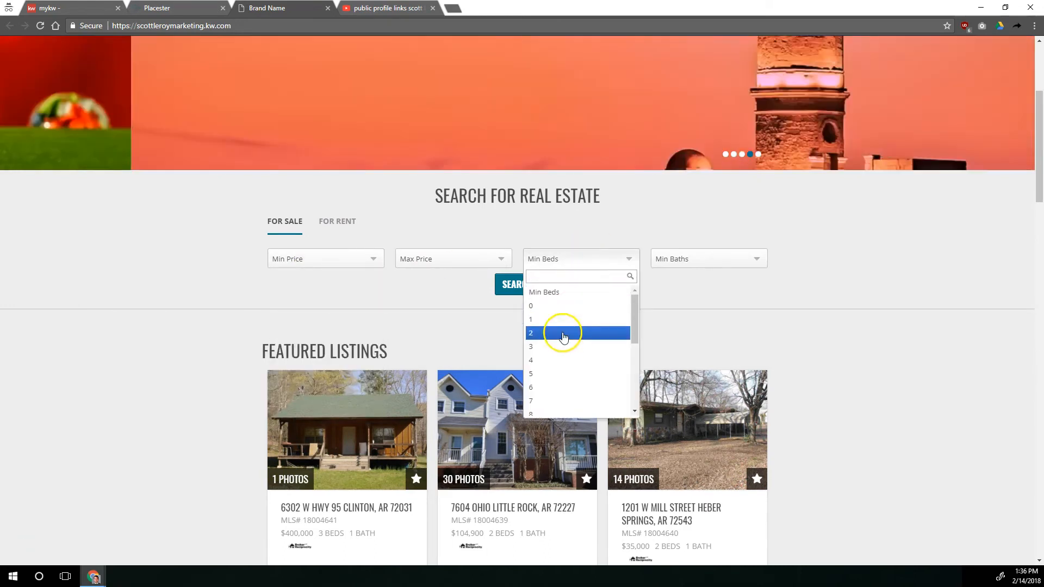
left_click(562, 347)
left_click(683, 264)
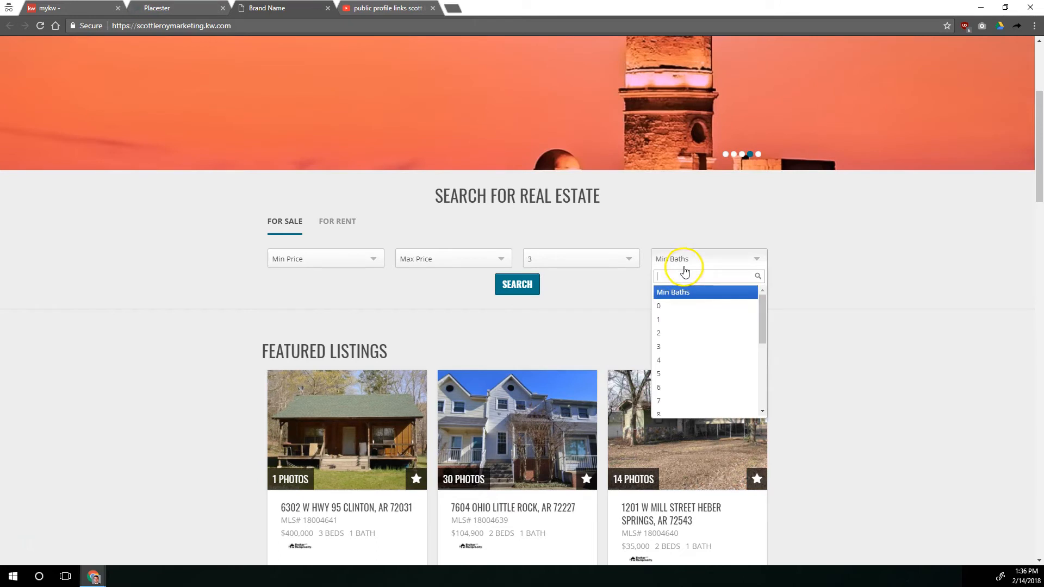
left_click(670, 333)
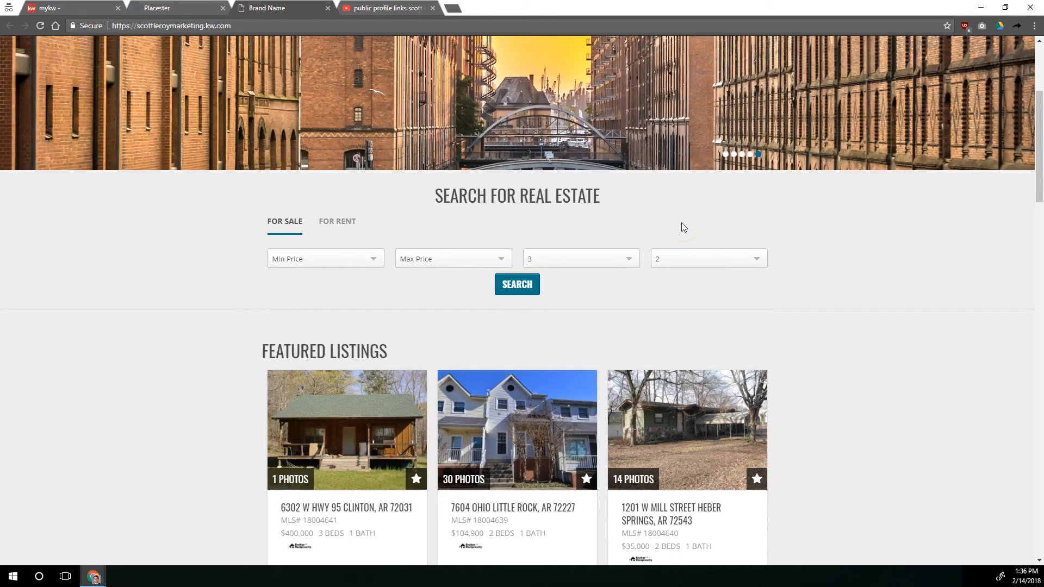
left_click(517, 284)
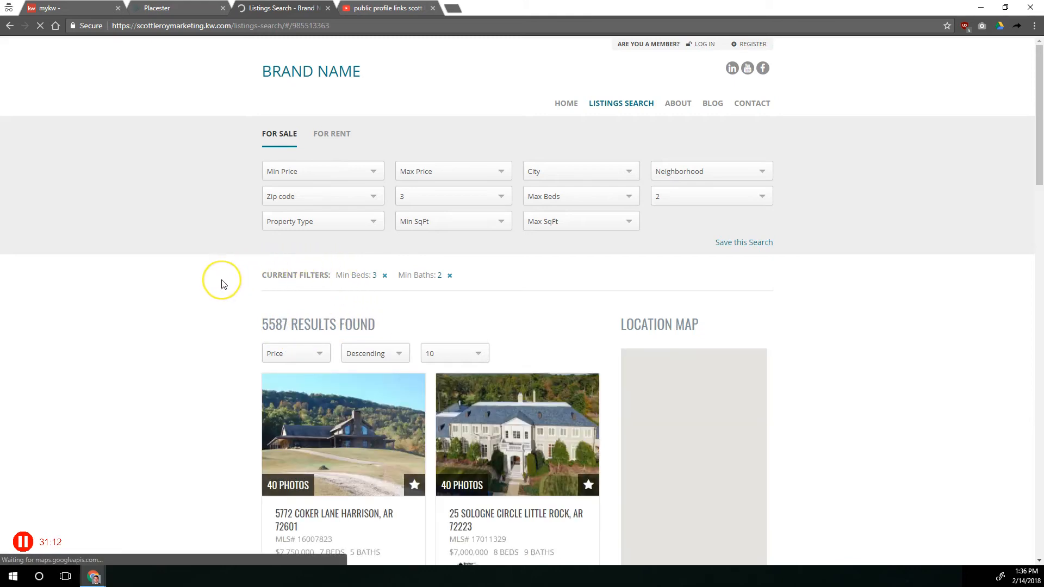
Examine the for-sale and for-rent options and search fields on the live listings page, and locate Search Form in the site settings
scroll(221, 283, "down", 2)
scroll(221, 284, "up", 2)
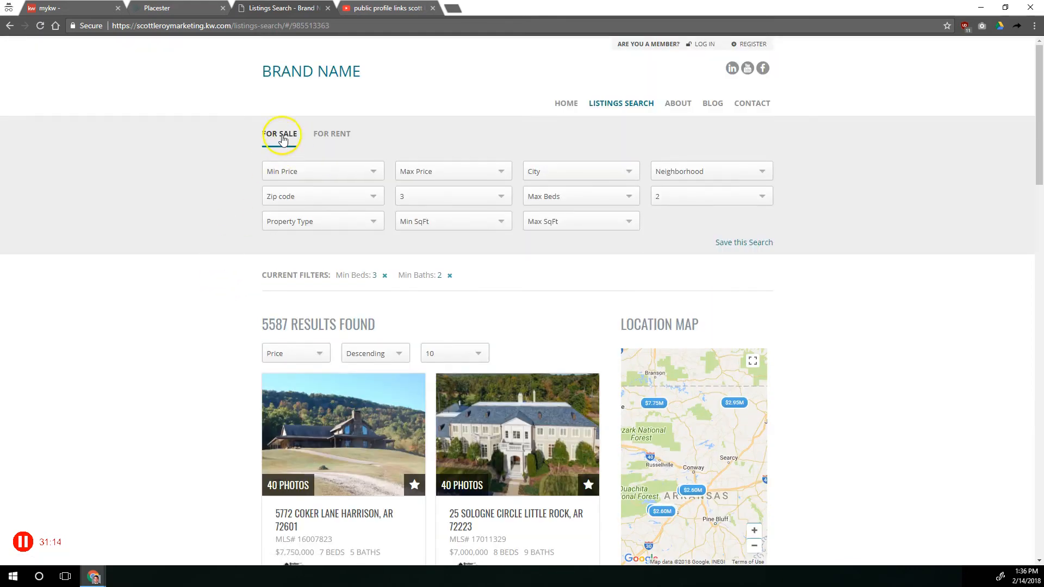
left_click_drag(239, 151, 607, 189)
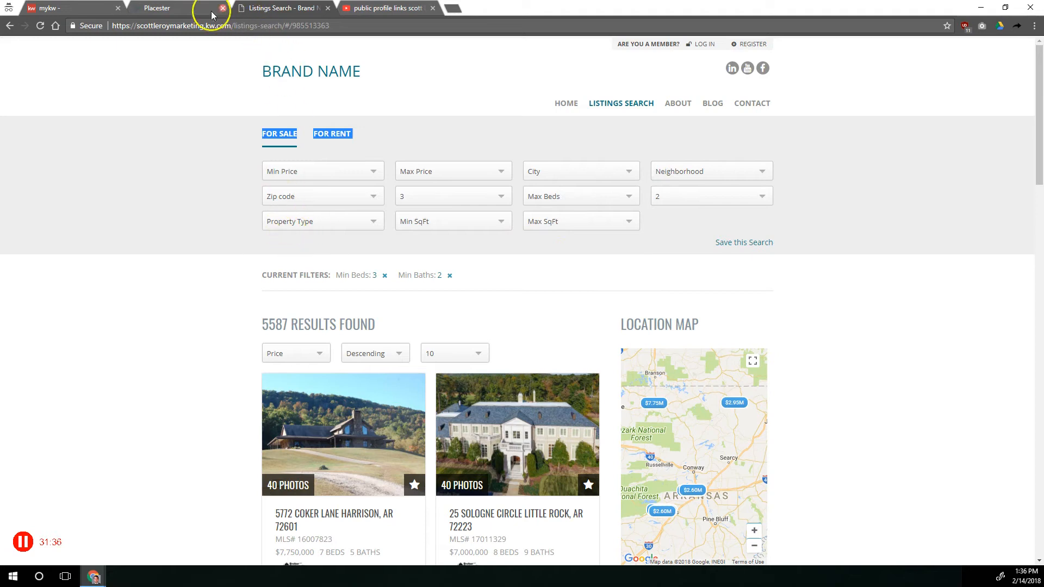
left_click(174, 8)
scroll(245, 228, "down", 4)
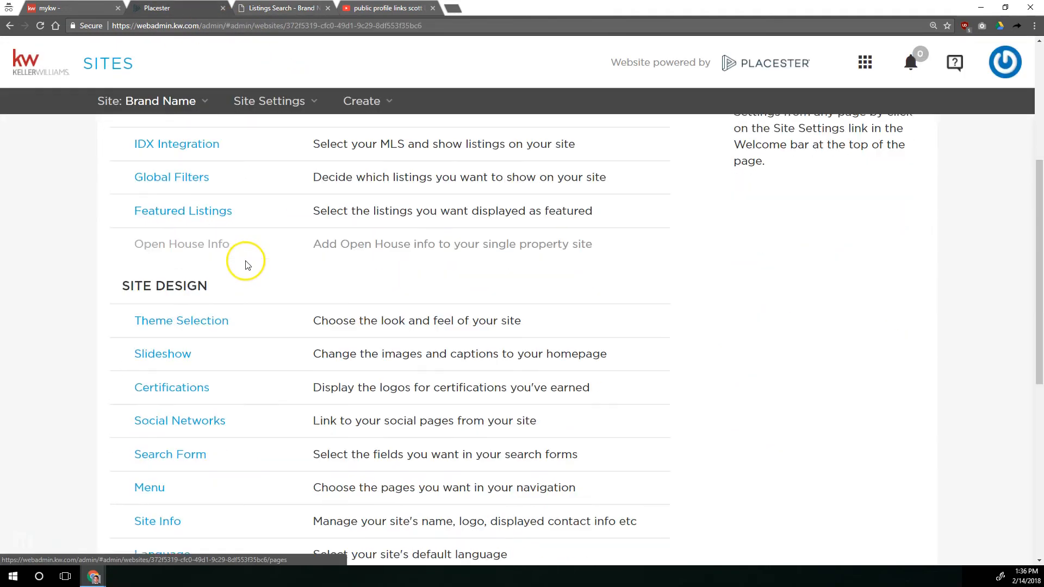
scroll(237, 280, "down", 2)
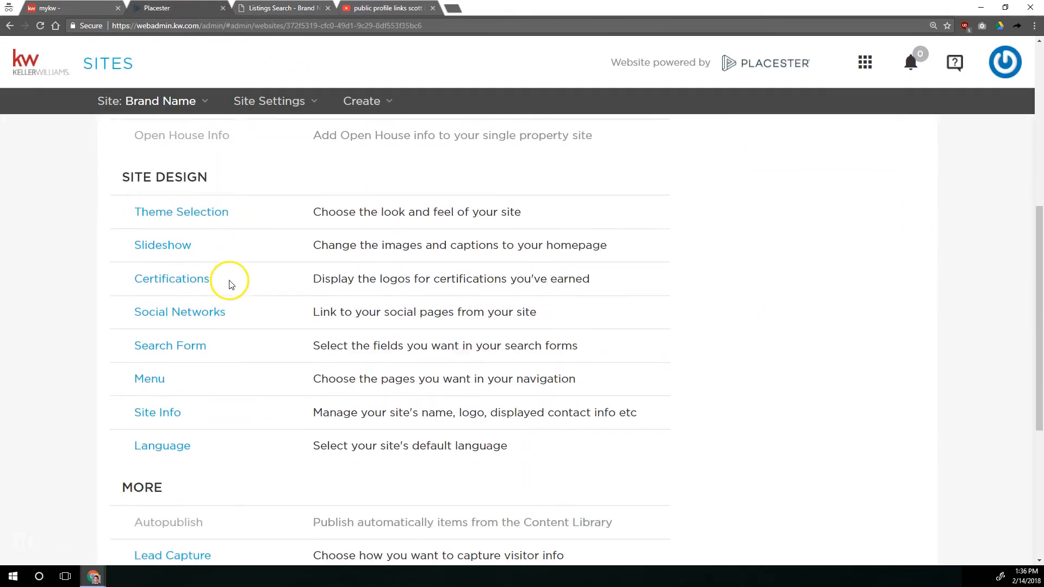
left_click(200, 353)
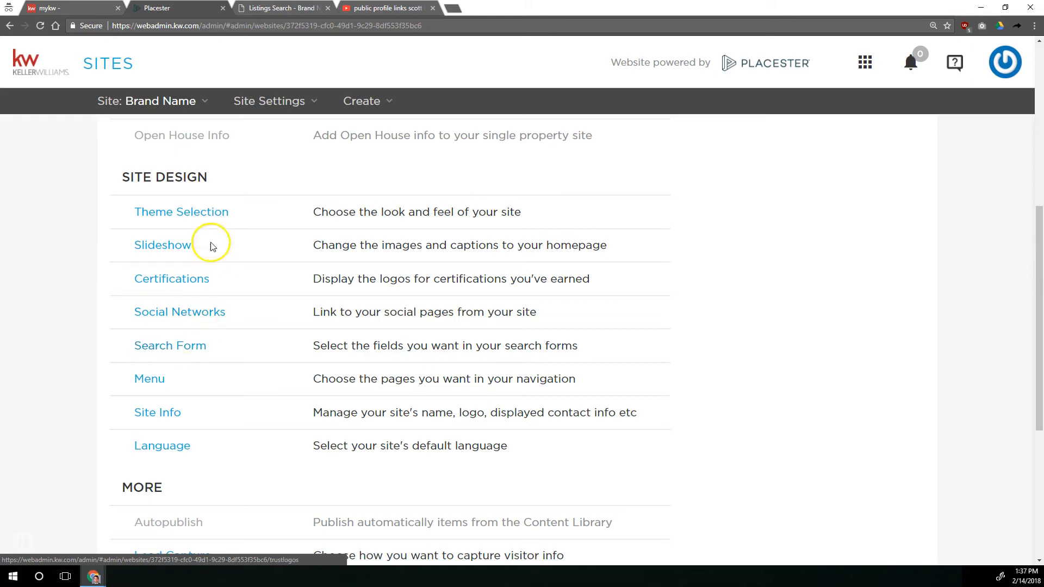
left_click(294, 8)
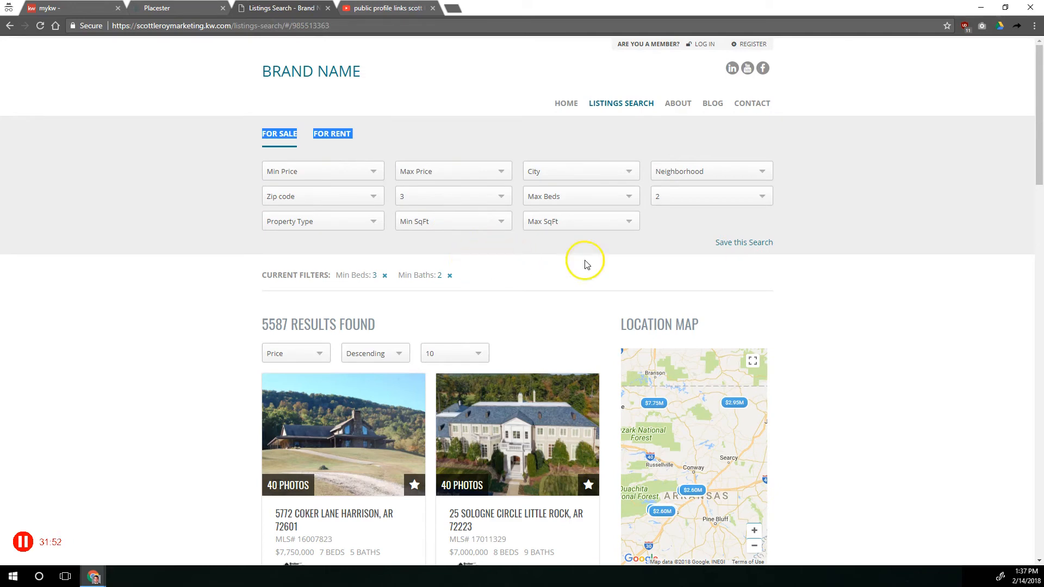
Choose a different site theme in Theme Selection and save the theme settings
left_click(193, 8)
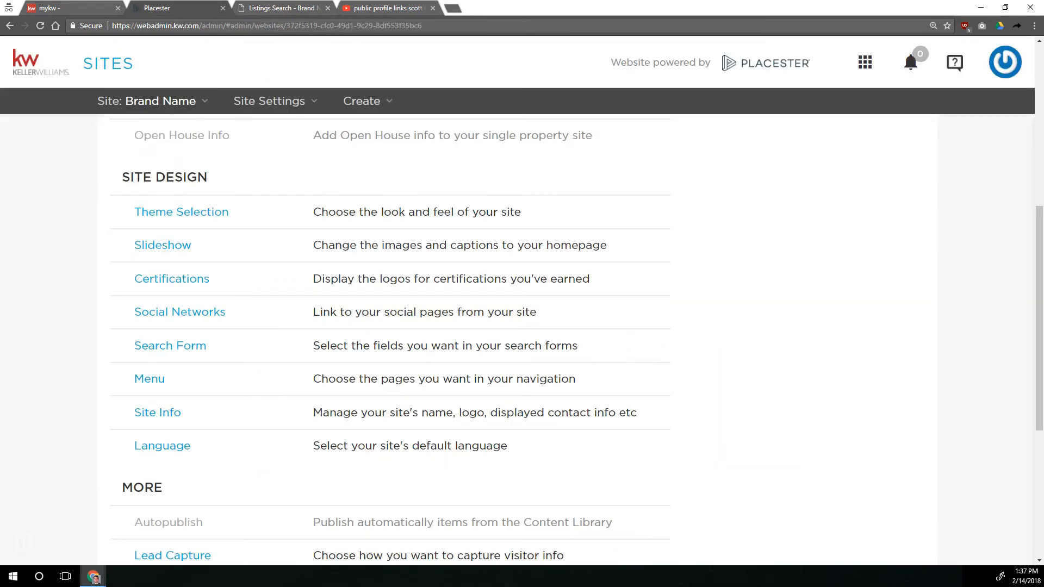
left_click(210, 212)
left_click(247, 427)
left_click(247, 427)
scroll(653, 442, "down", 9)
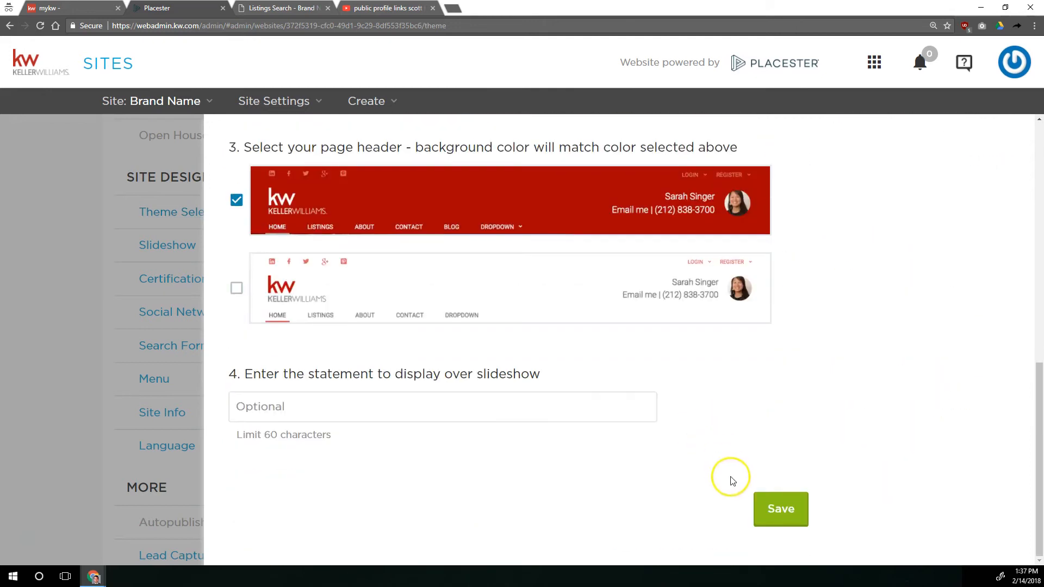
left_click(792, 507)
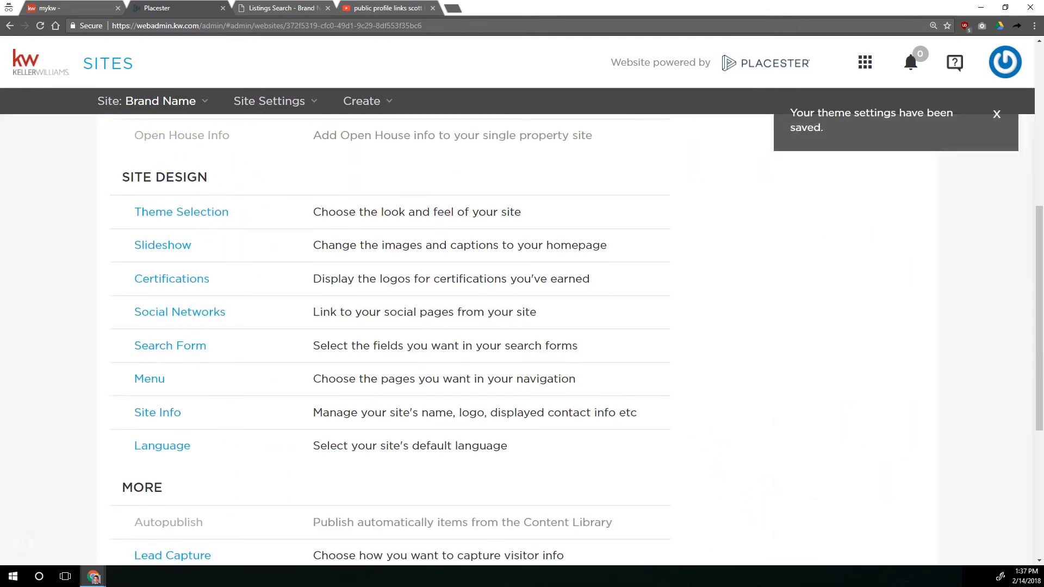
Reload the live site and check the home page search form's price, beds and baths fields in the new theme
left_click(280, 8)
left_click(40, 26)
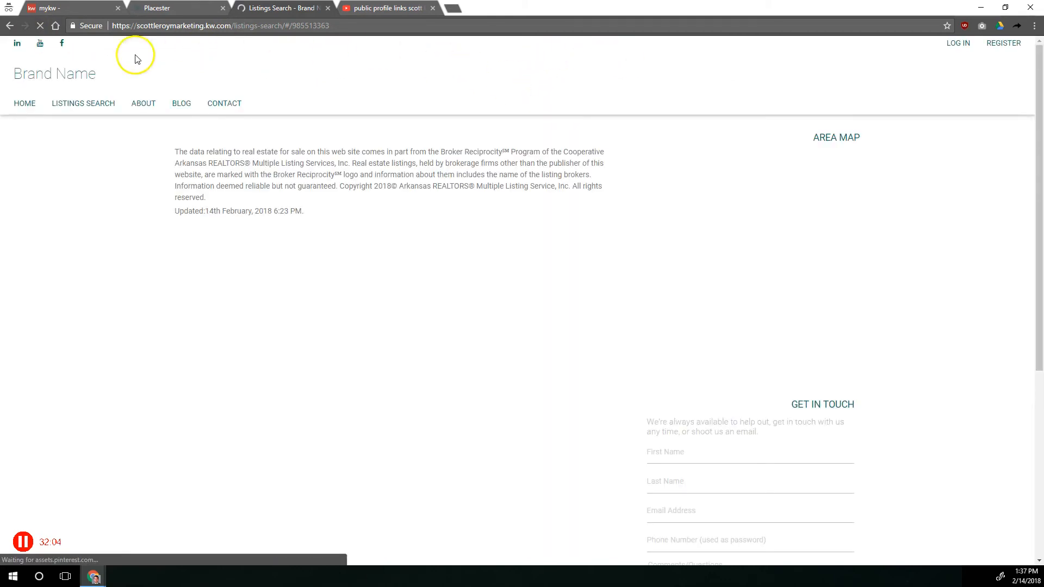
left_click(19, 105)
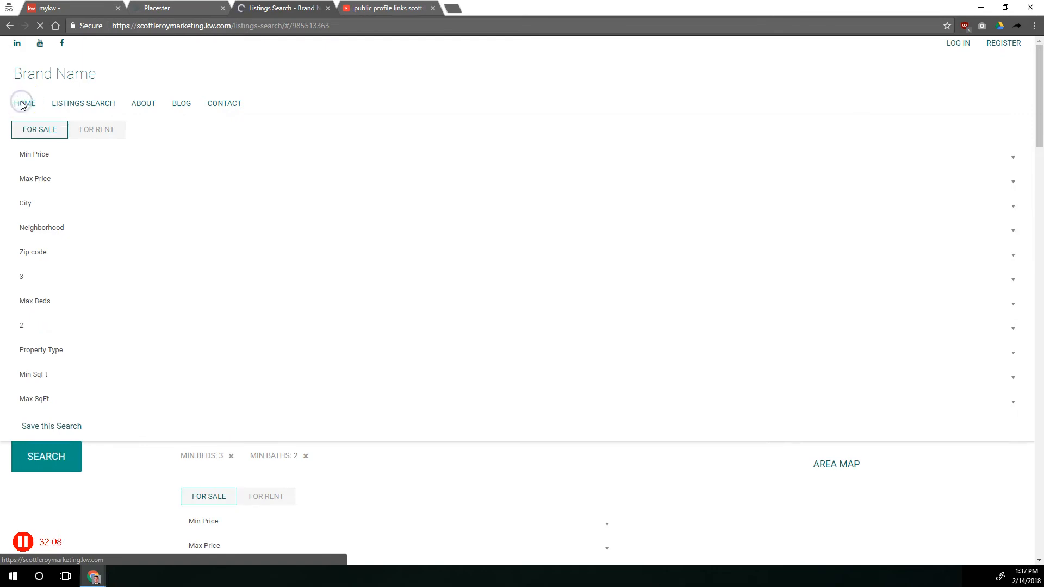
left_click(413, 80)
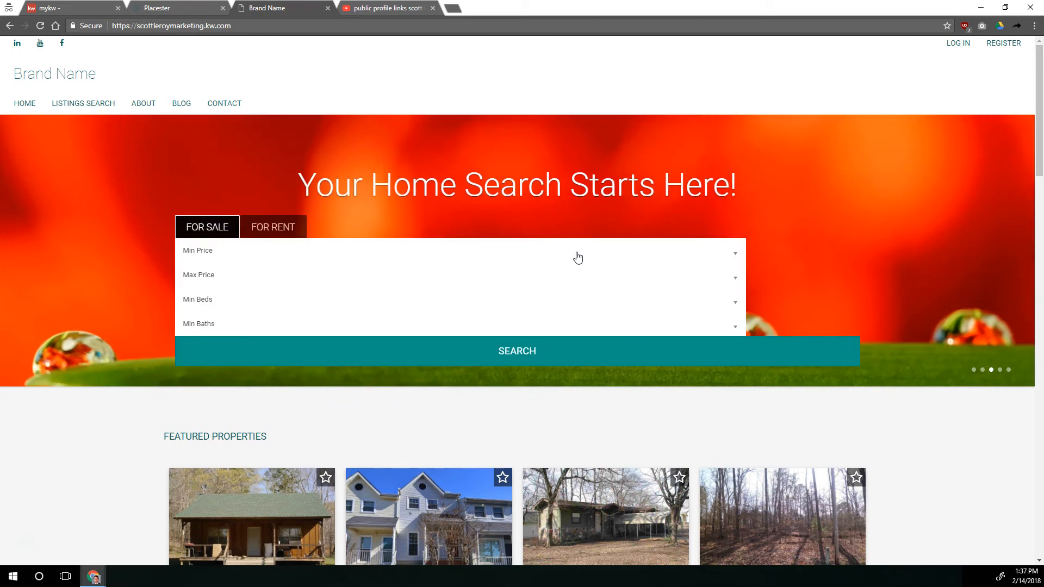
left_click(737, 254)
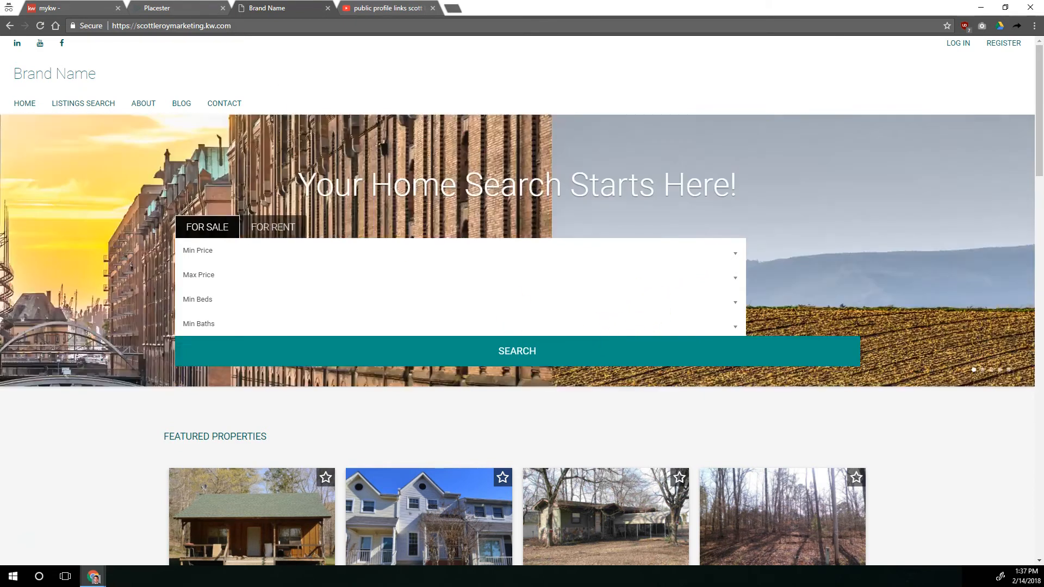
Save the Omnibox With Autosuggest search form for the site and check it on the reloaded live home page
left_click(156, 8)
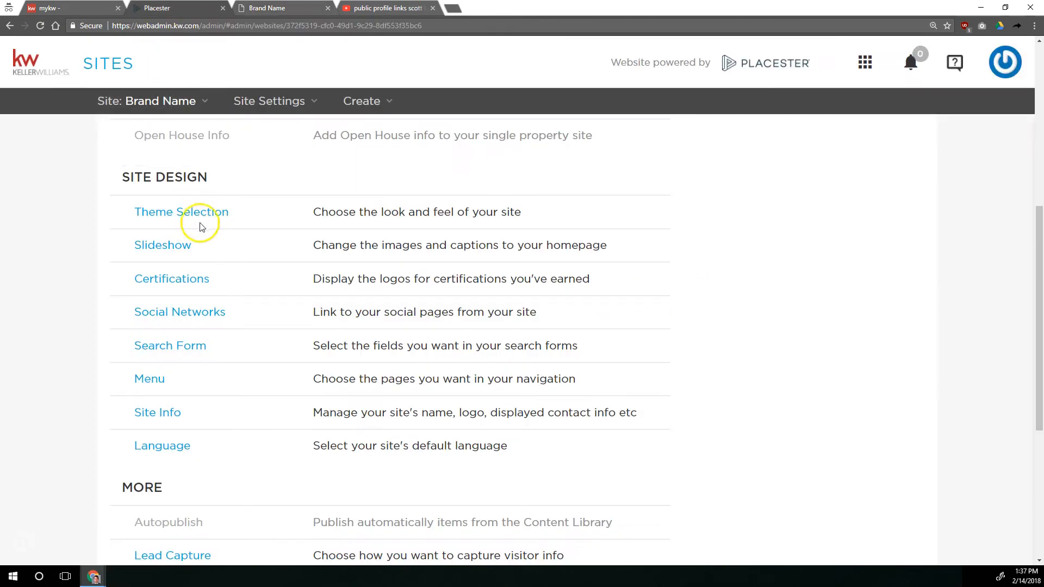
left_click(190, 344)
left_click(792, 506)
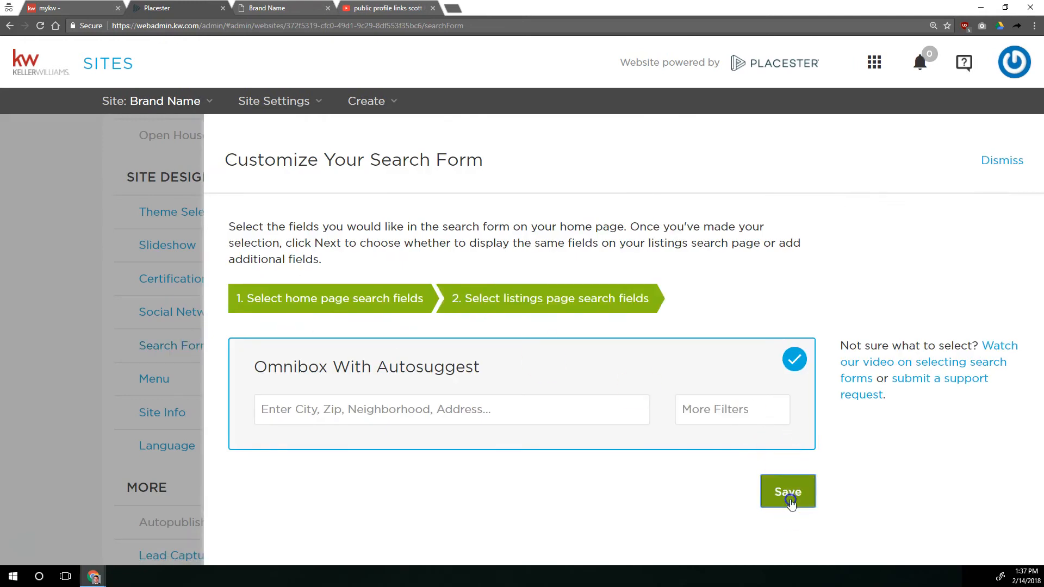
left_click(788, 492)
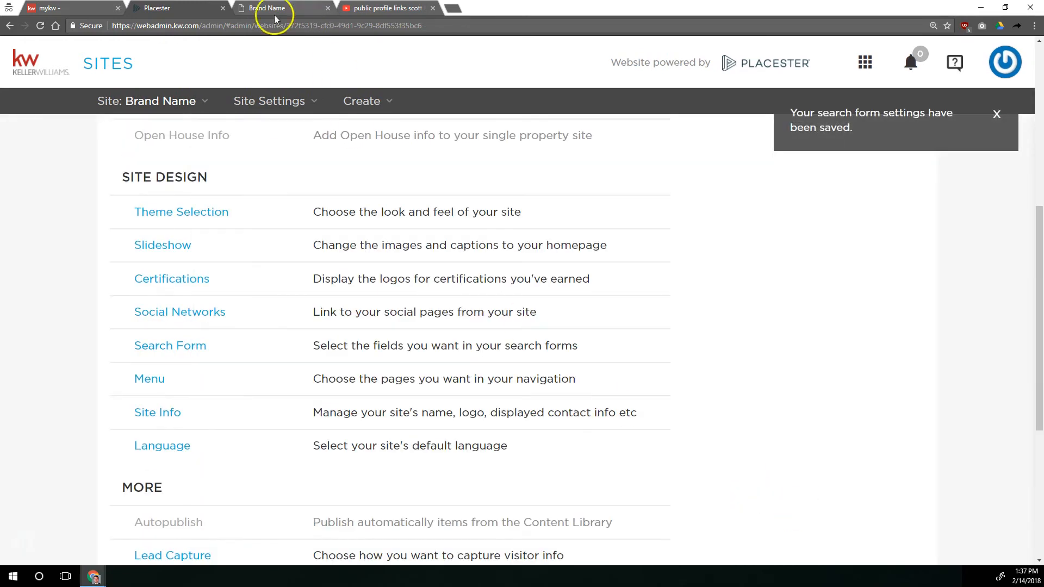
left_click(274, 7)
left_click(35, 26)
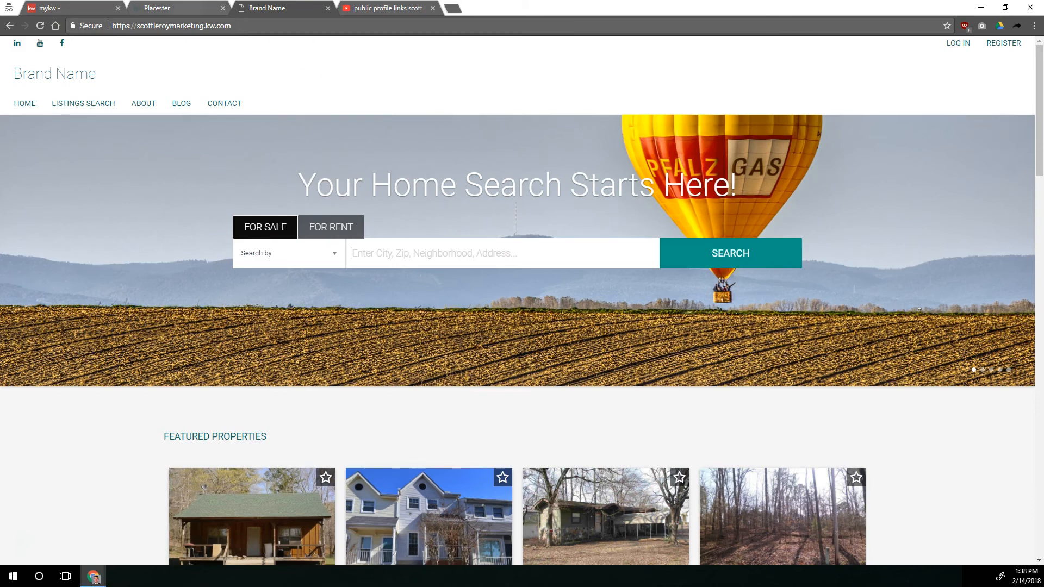
Add the Your Favorite Listings page to the site's navigation menu in the Menu settings
left_click(182, 8)
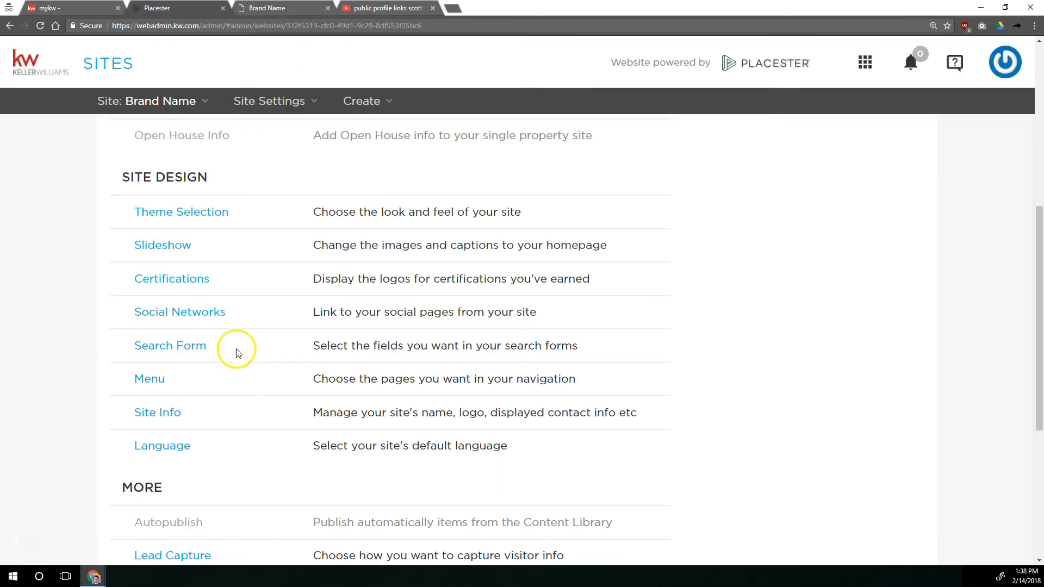
left_click(155, 381)
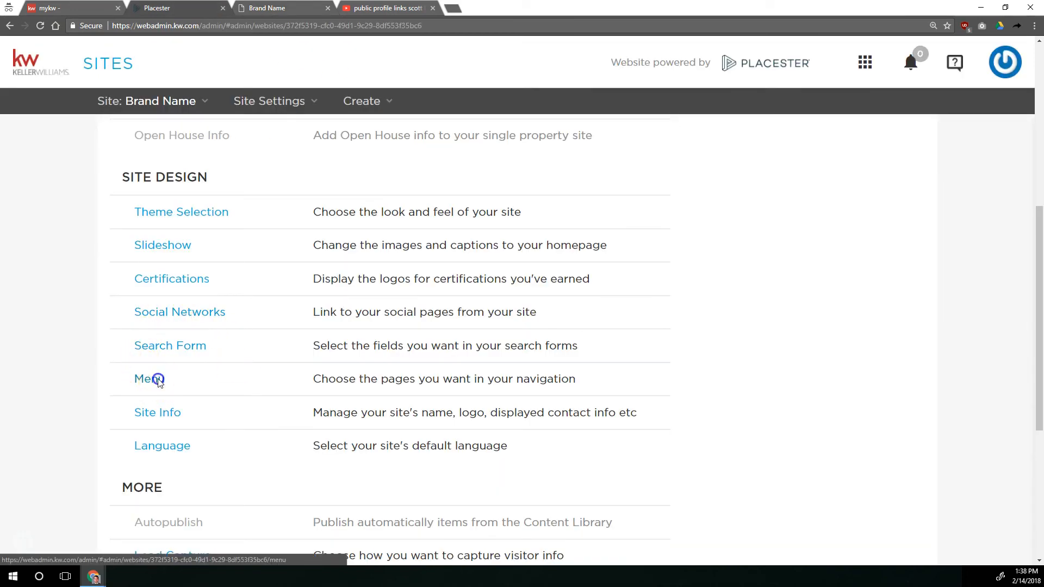
scroll(326, 322, "down", 3)
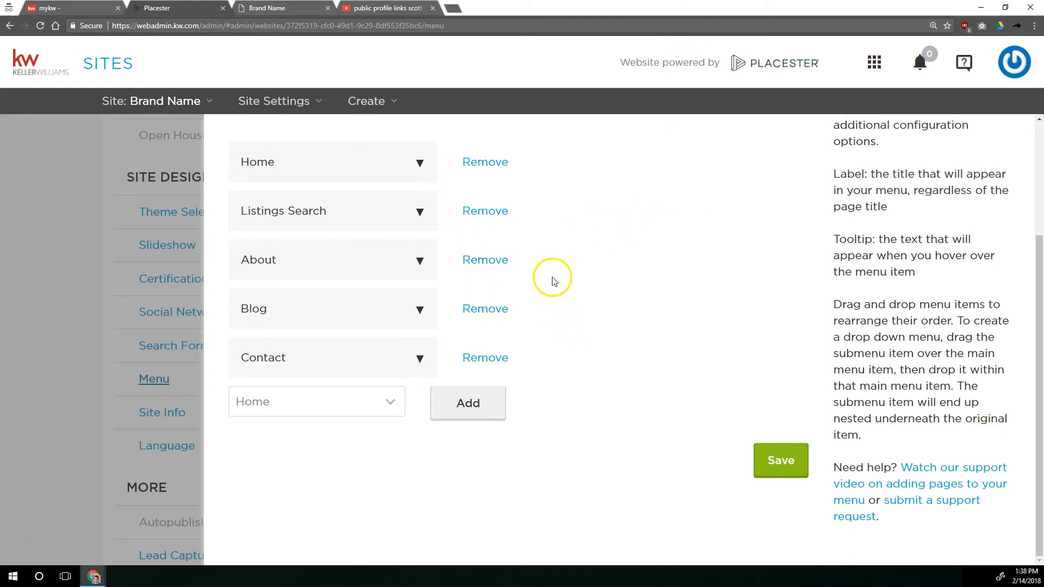
scroll(549, 277, "up", 2)
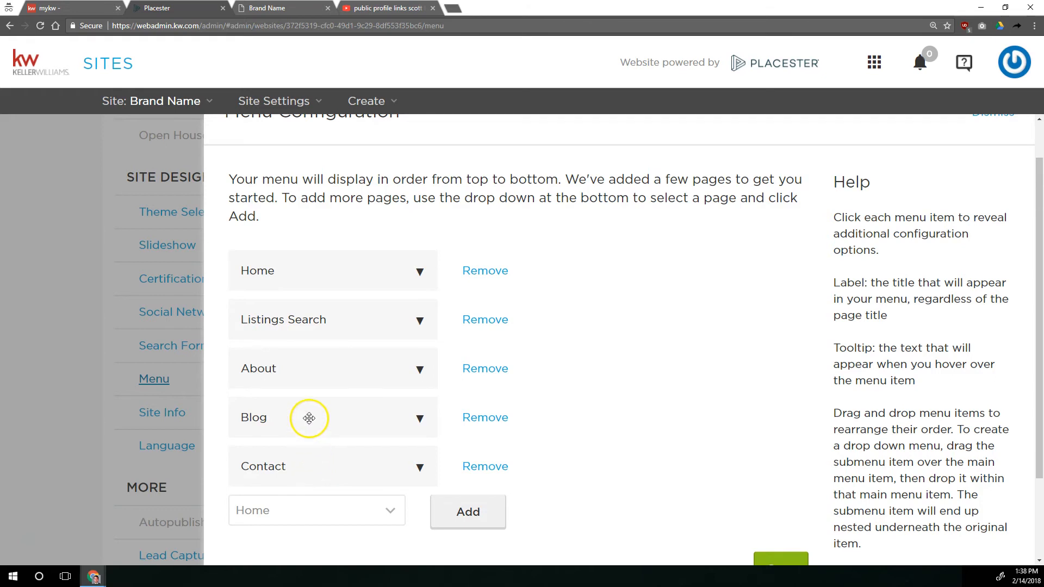
scroll(309, 418, "down", 2)
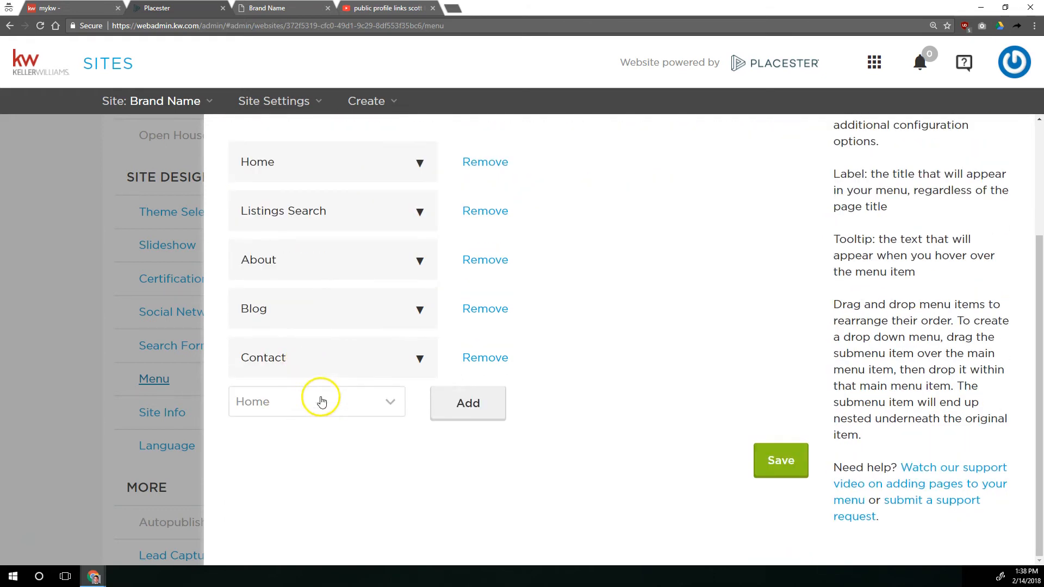
left_click(348, 401)
left_click(348, 401)
left_click(326, 401)
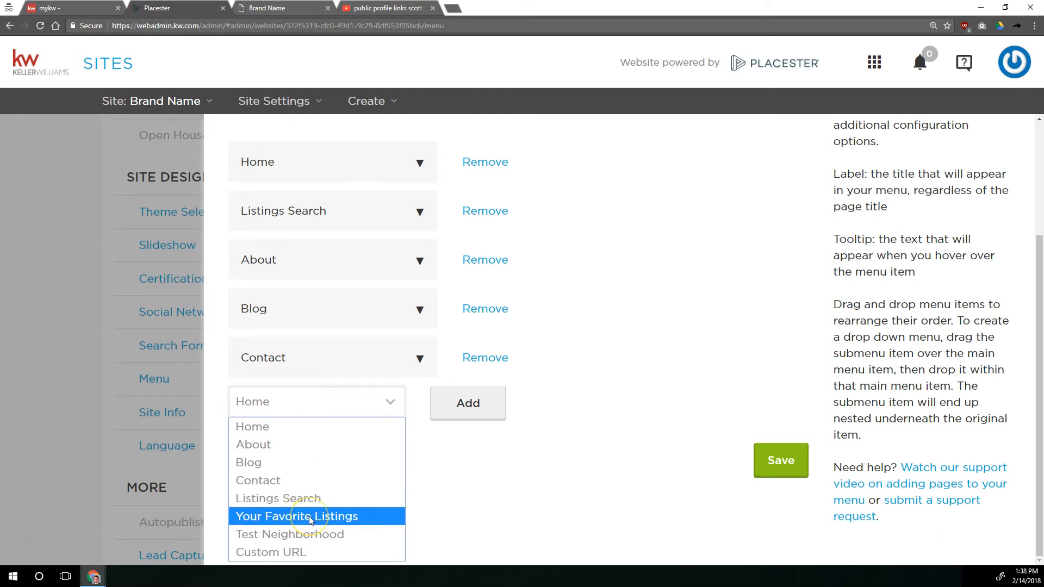
left_click(309, 517)
left_click(301, 408)
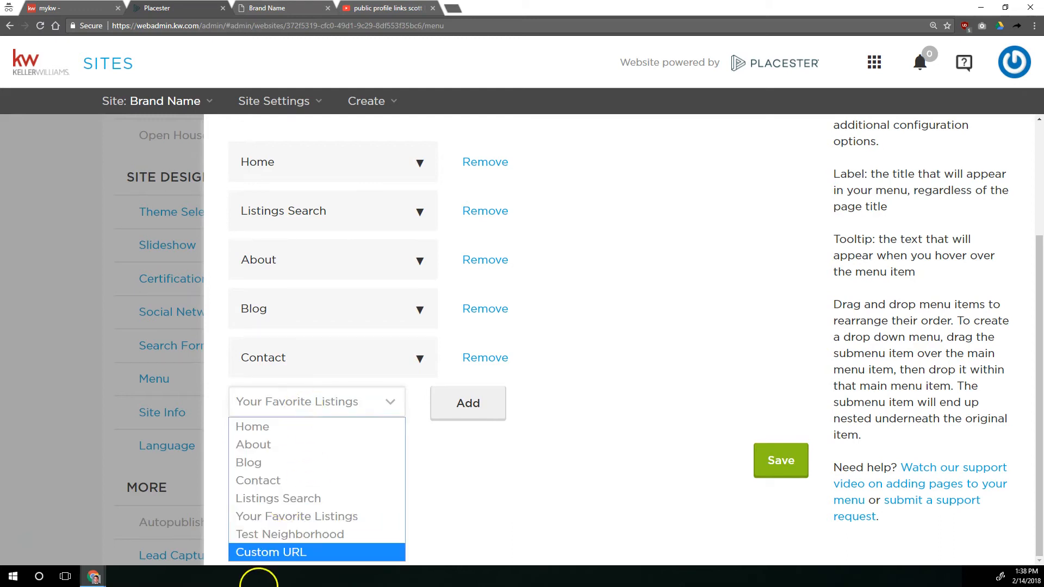
left_click(299, 521)
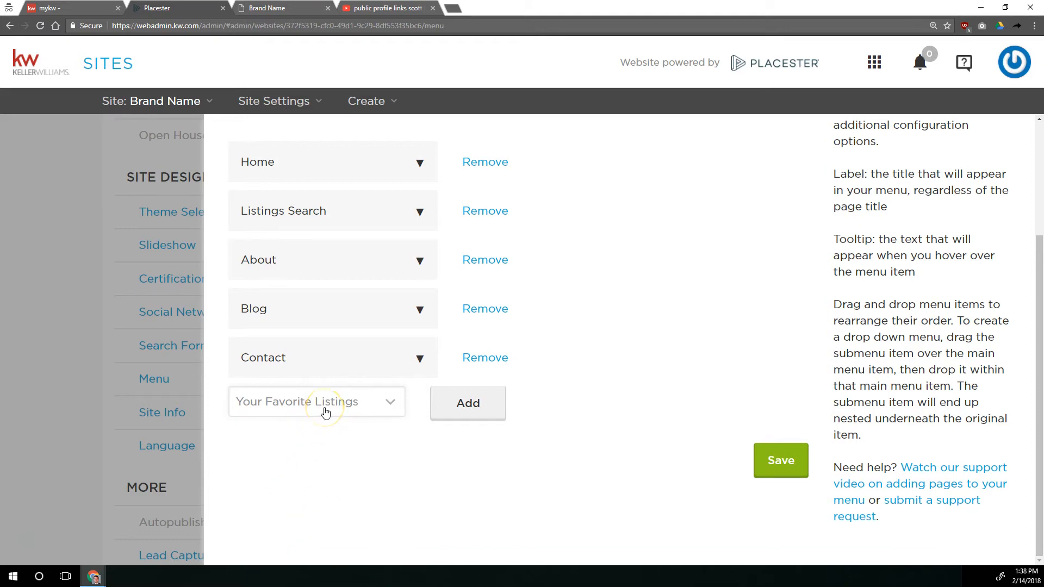
left_click(466, 403)
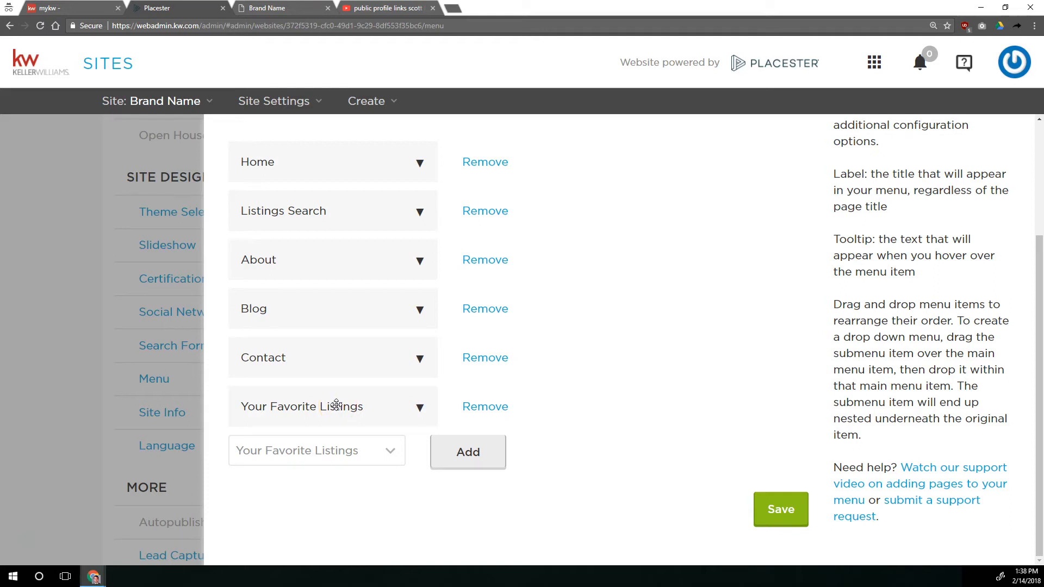
Nest Your Favorite Listings as a submenu item under Listings Search and save the menu
left_click_drag(326, 338, 327, 261)
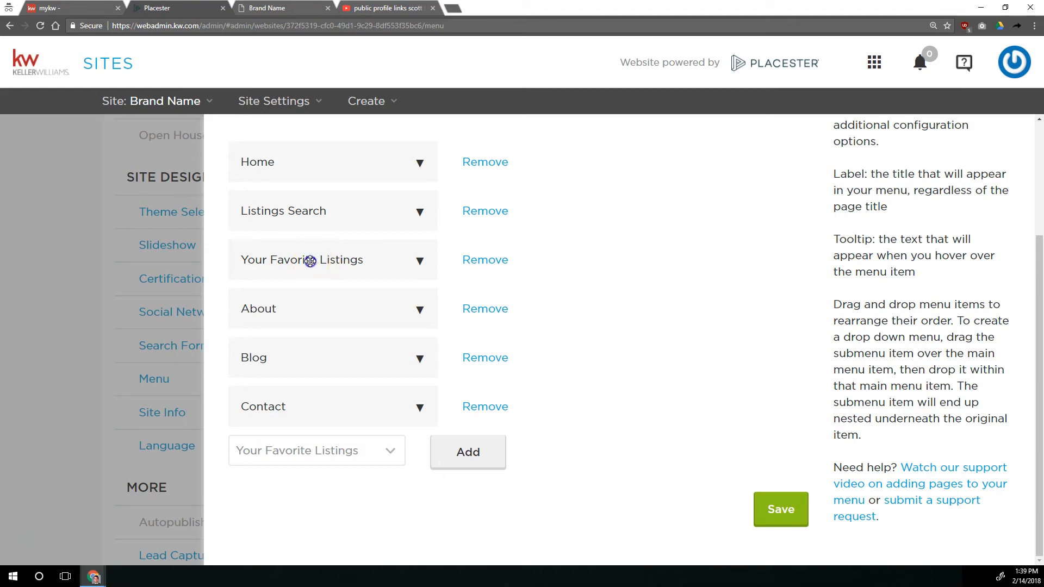
left_click_drag(310, 227, 318, 269)
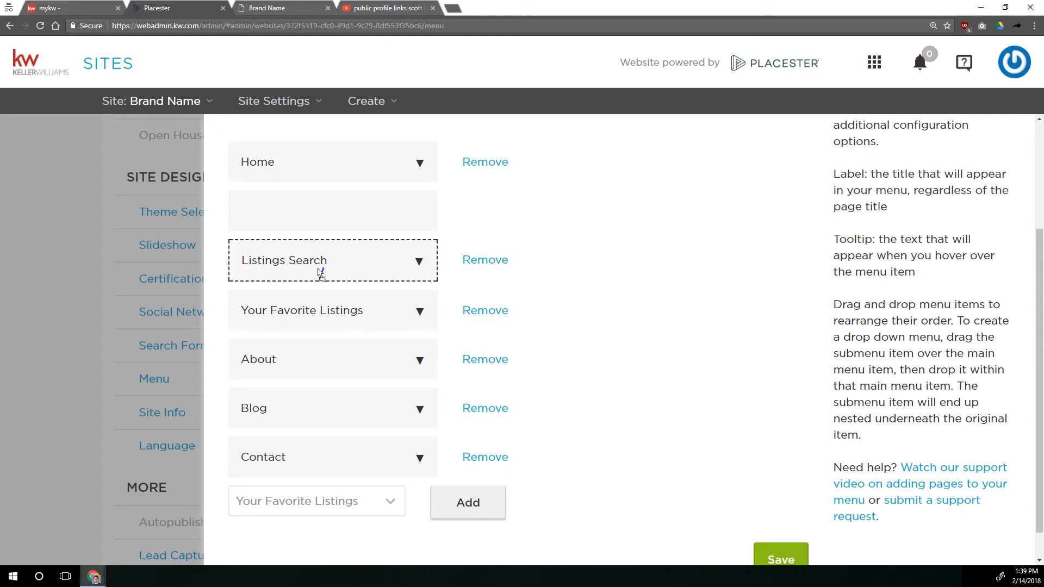
left_click_drag(320, 272, 317, 268)
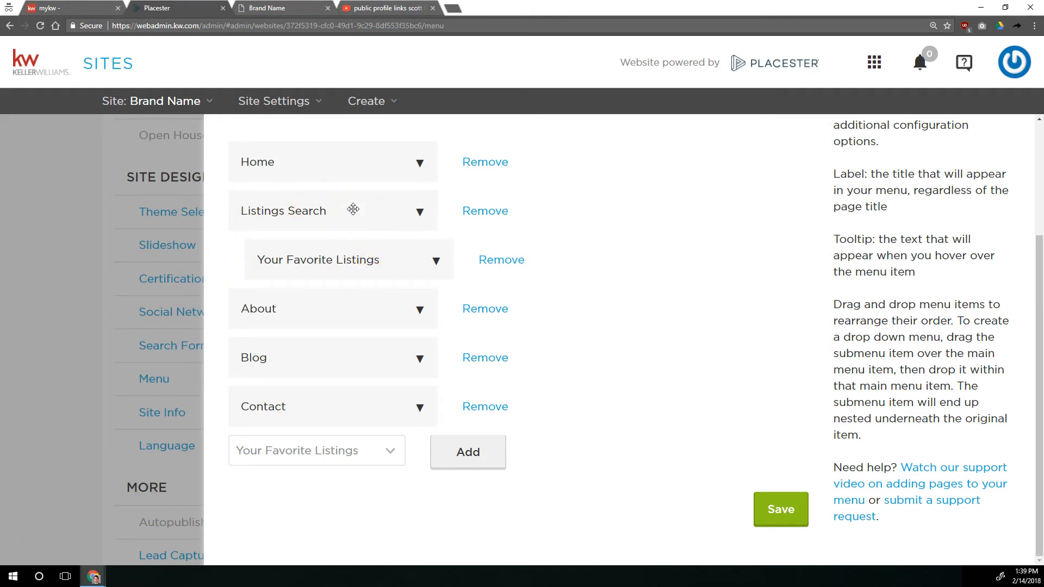
left_click(776, 507)
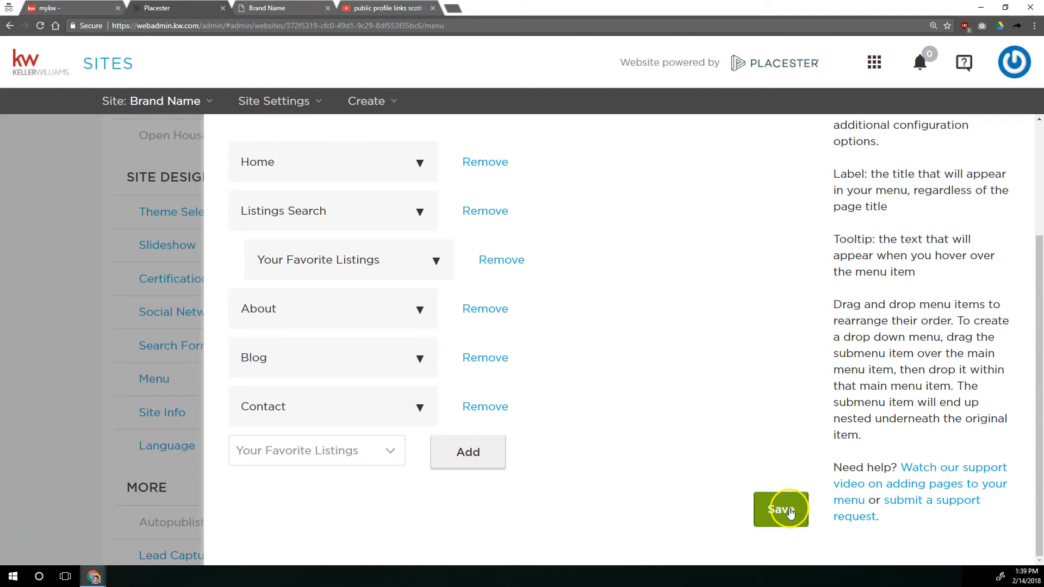
Reload the live site and check the submenu under Listings Search
left_click(279, 8)
left_click(41, 25)
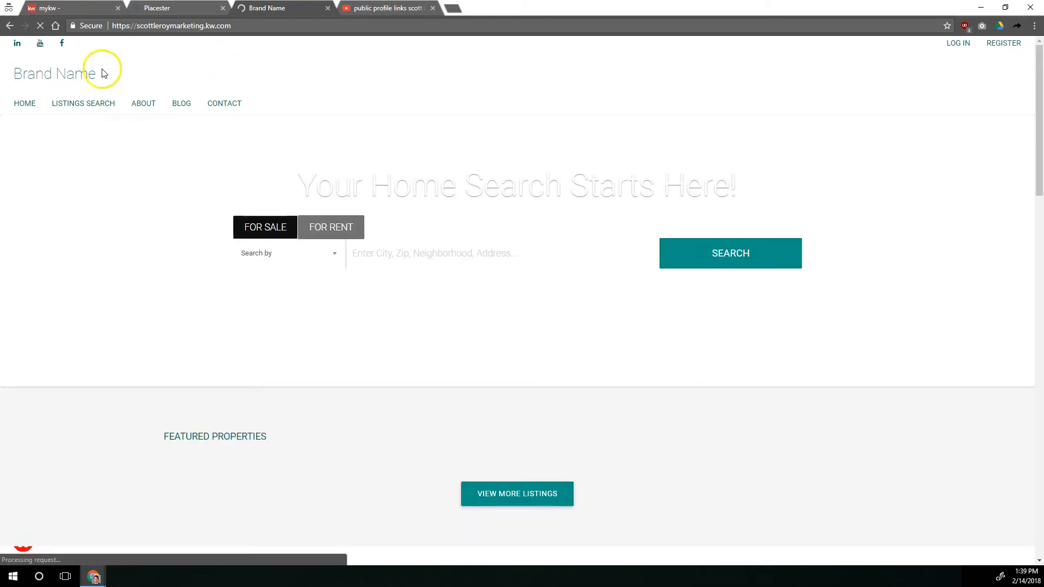
mouse_move(81, 106)
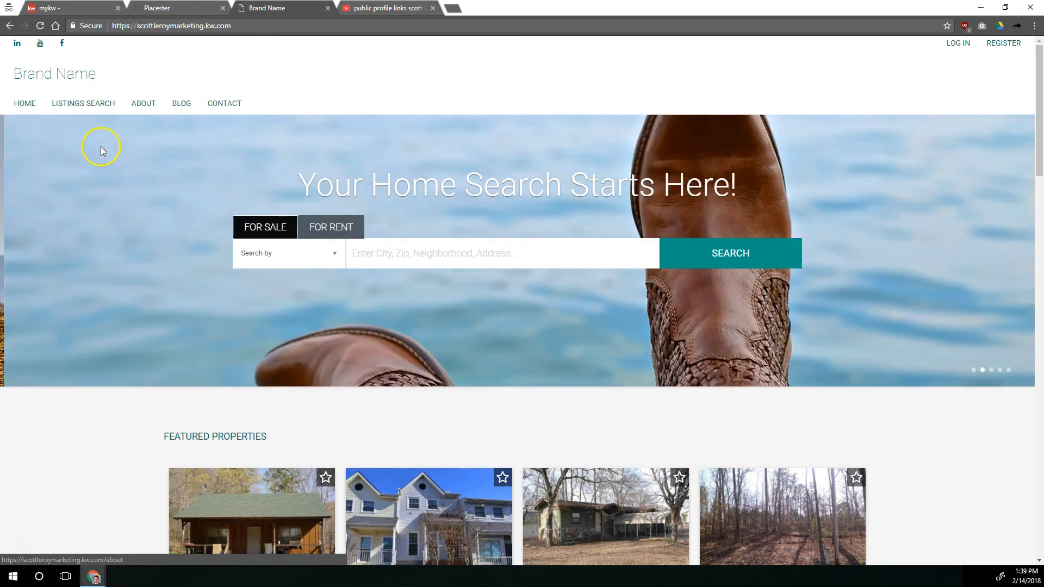
Reopen the Menu settings and add a Custom URL item after Contact
left_click(182, 8)
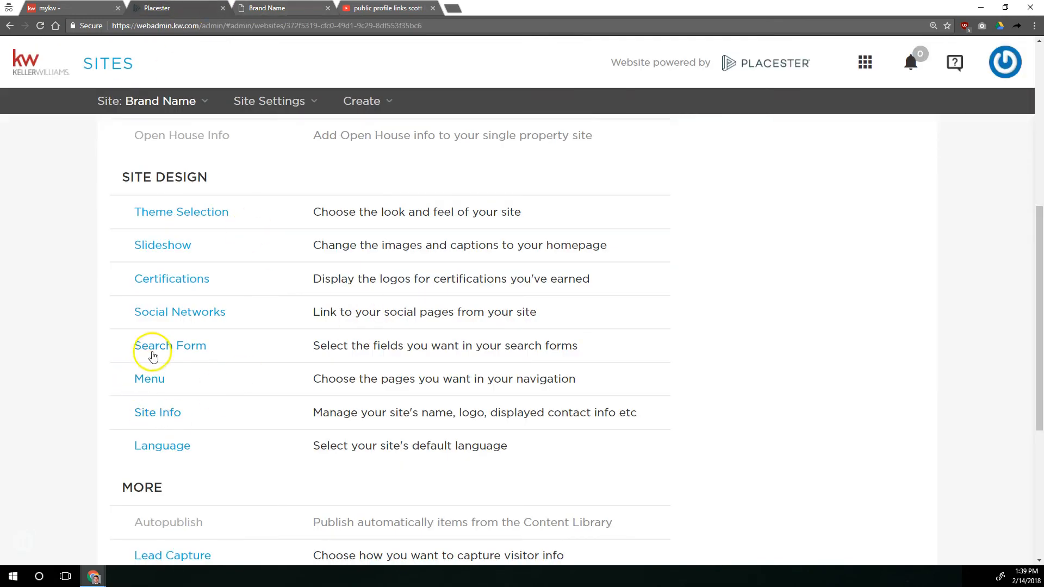
left_click(153, 378)
scroll(370, 377, "down", 3)
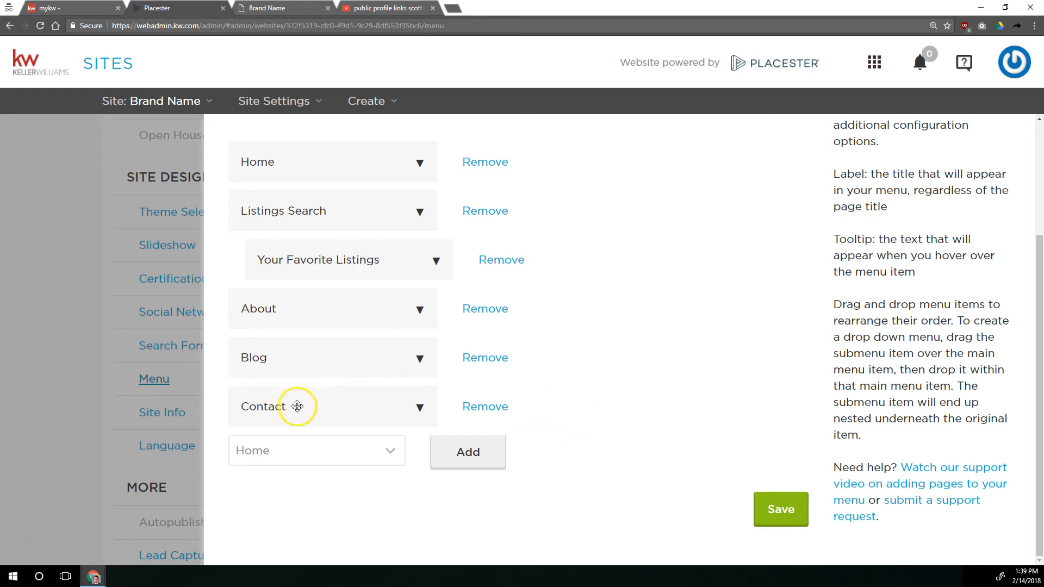
left_click(291, 444)
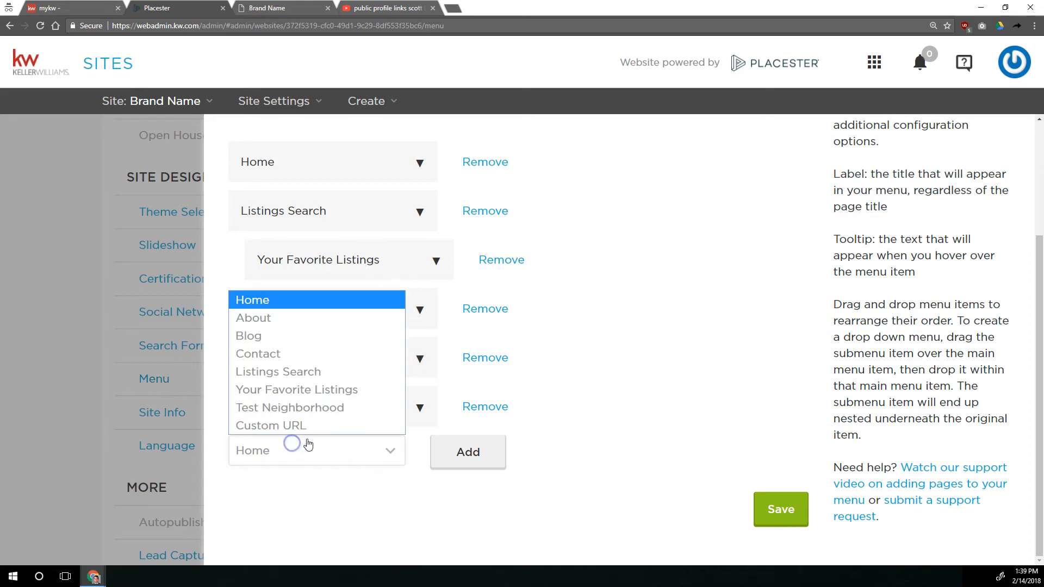
left_click(273, 425)
left_click(485, 459)
scroll(532, 390, "down", 2)
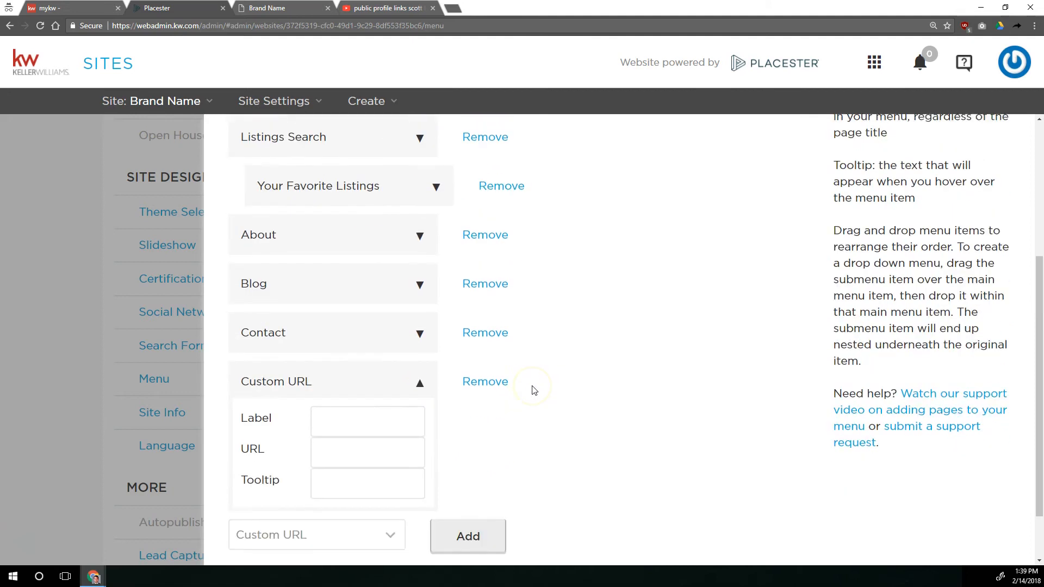
Label the new Custom URL menu item "Download My App"
scroll(533, 389, "down", 1)
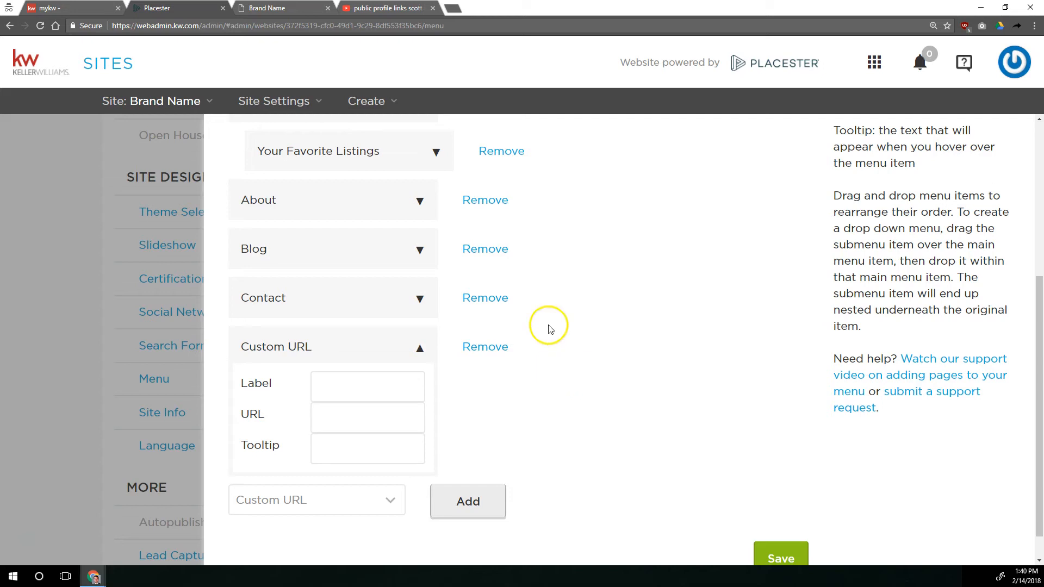
left_click(374, 380)
type("Download my")
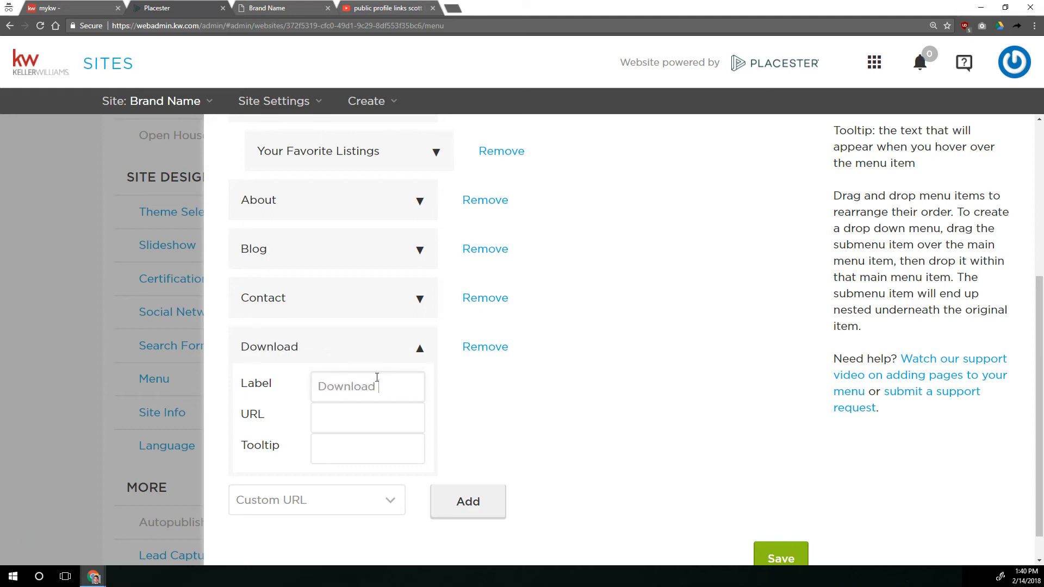
key("BackSpace")
key("BackSpace")
type("My App")
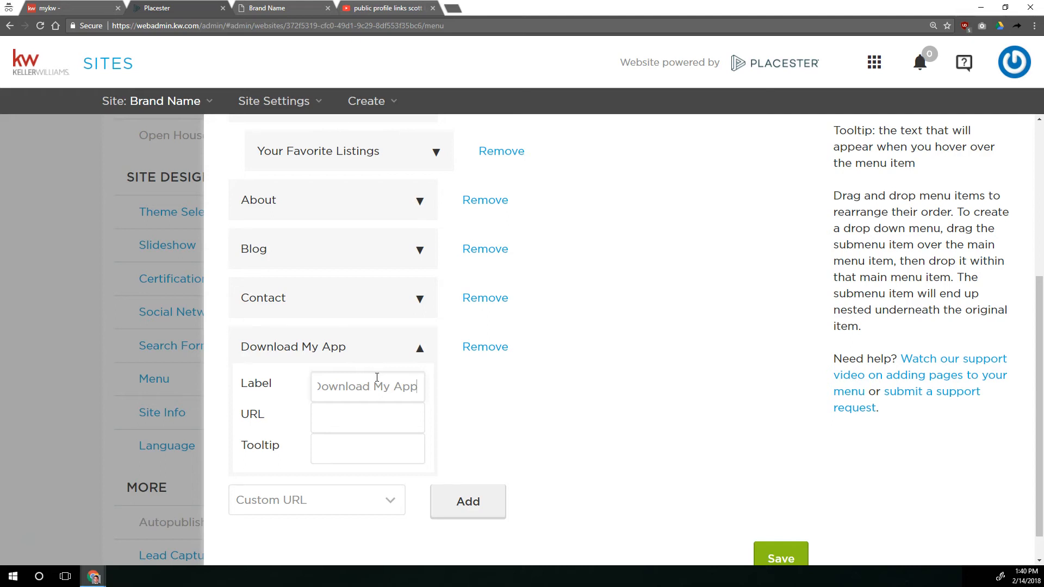
Switch to mykw, go to its home page and view the myMarketing options in the eEdge Control Panel
left_click(354, 426)
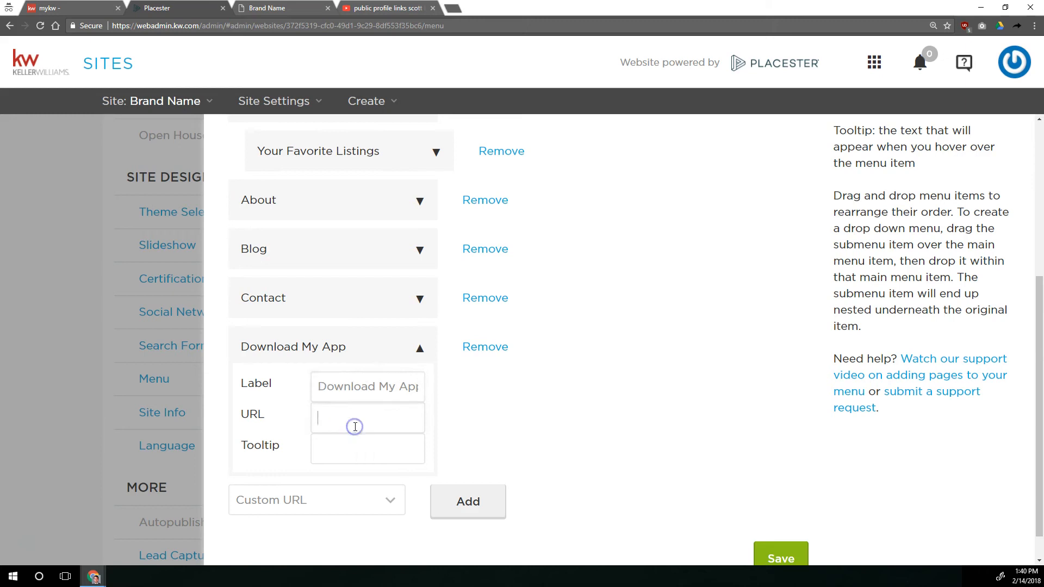
left_click(87, 8)
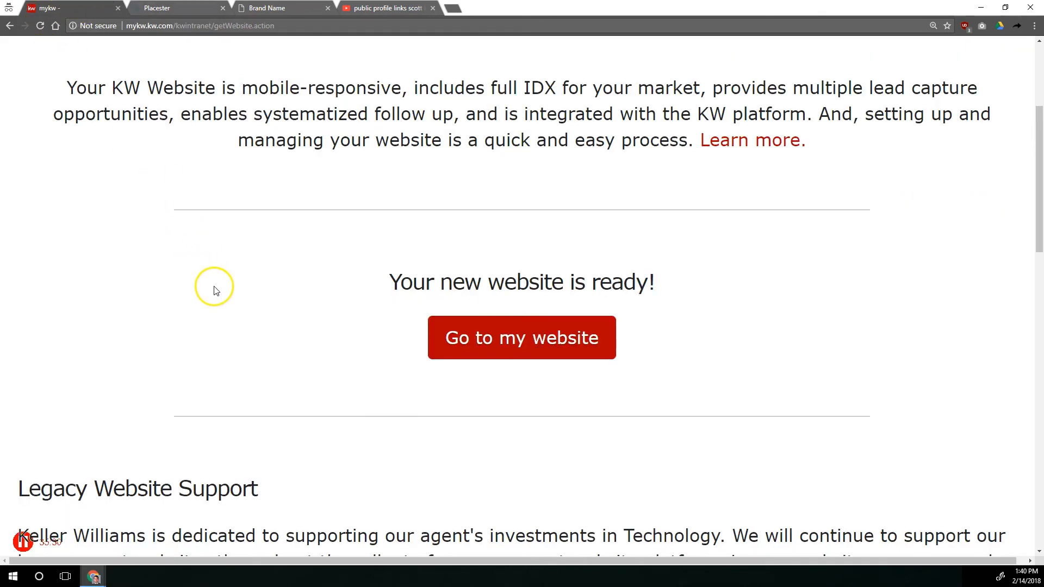
scroll(214, 290, "up", 4)
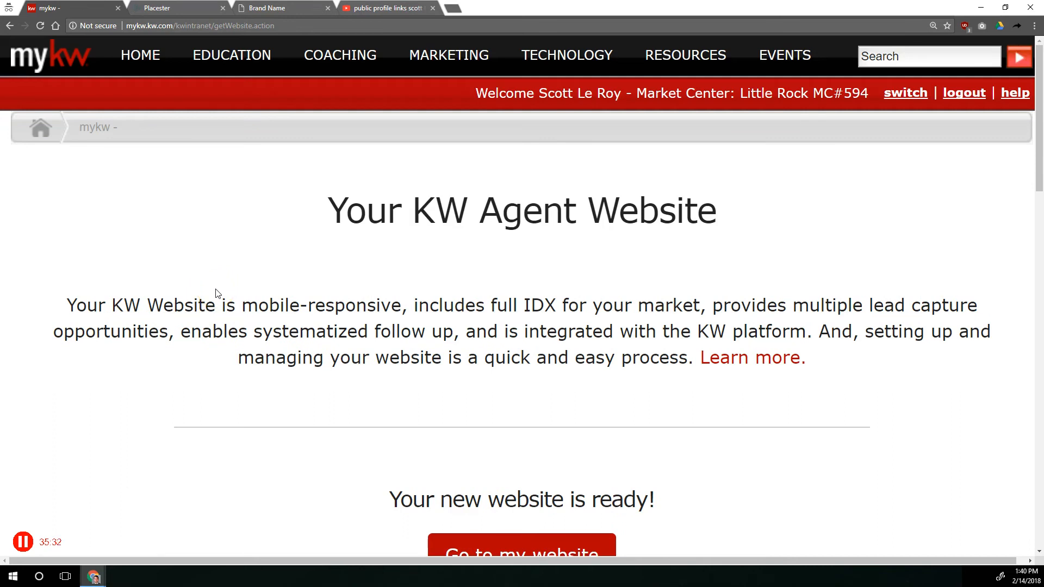
left_click(54, 57)
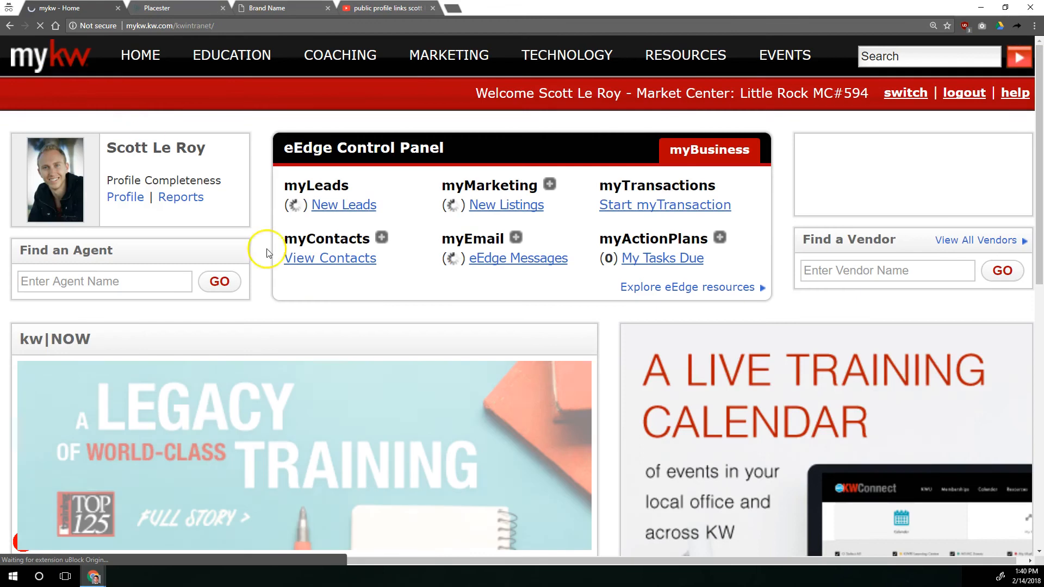
left_click(202, 7)
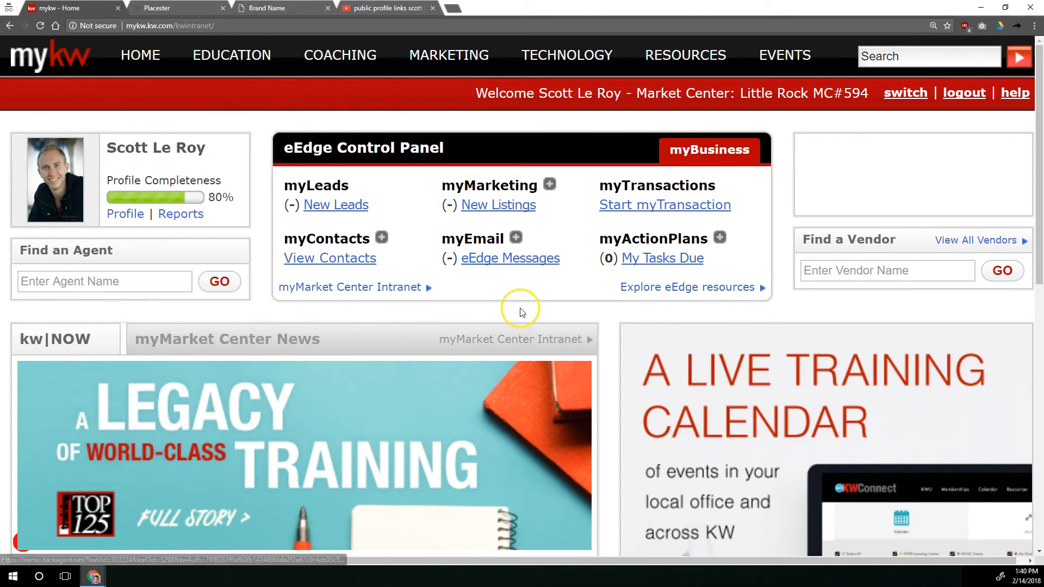
left_click_drag(294, 147, 440, 151)
left_click_drag(443, 186, 543, 183)
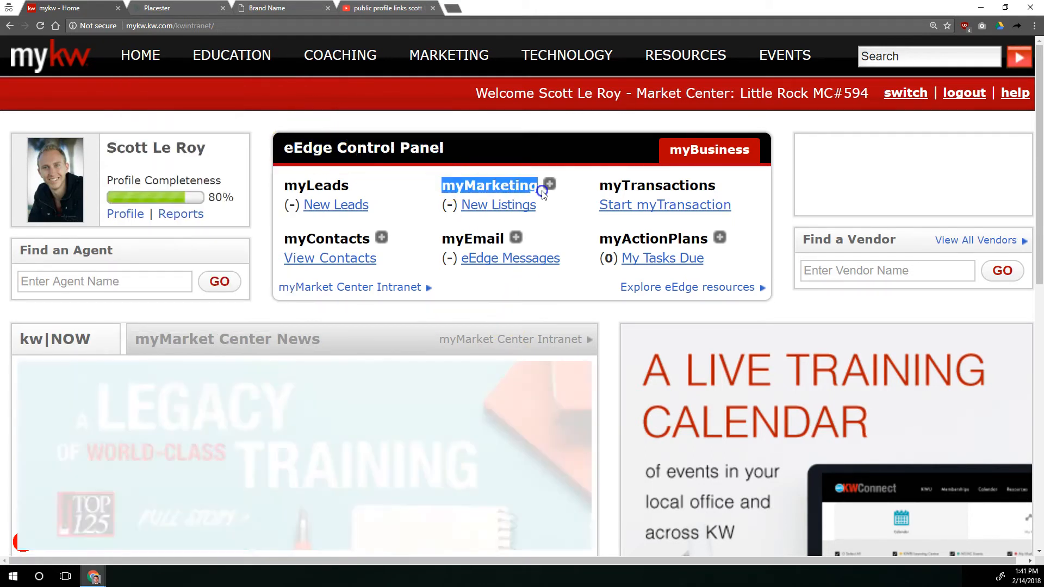
left_click(548, 185)
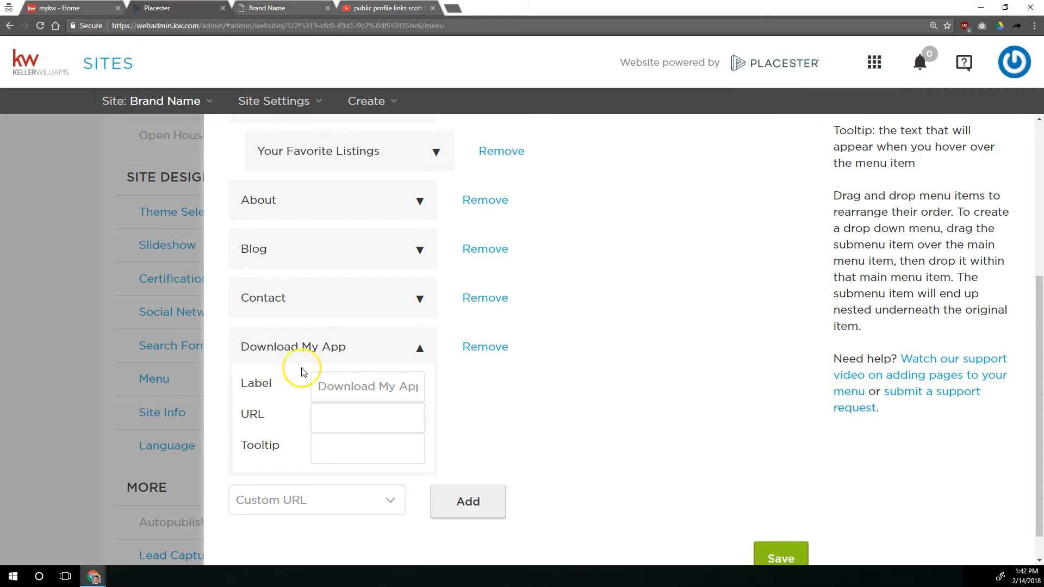
left_click(329, 413)
key("BackSpace")
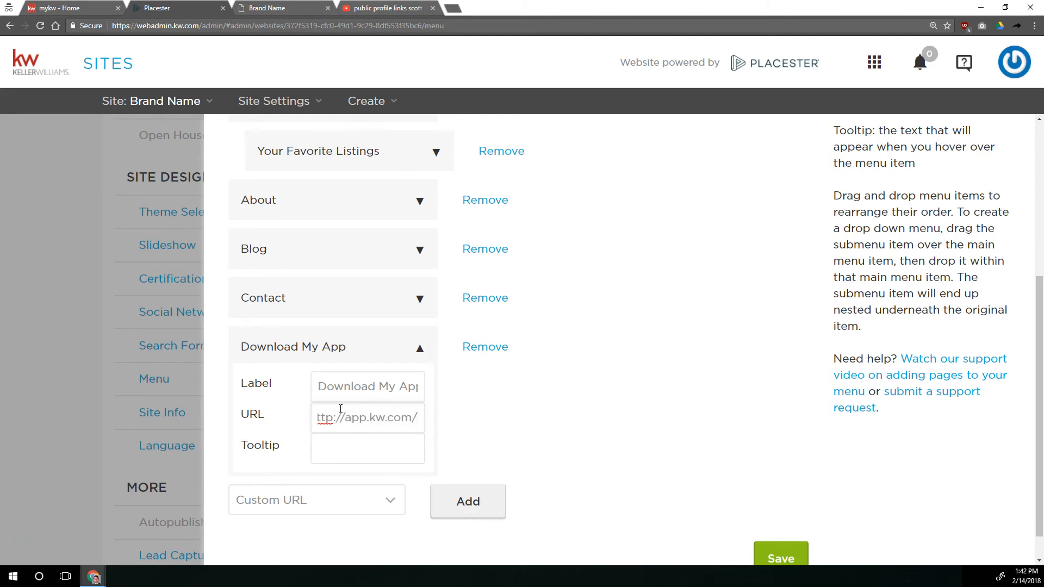
mouse_move(369, 418)
left_mouse_down()
mouse_move(416, 418)
mouse_move(387, 417)
left_mouse_up()
left_click(386, 416)
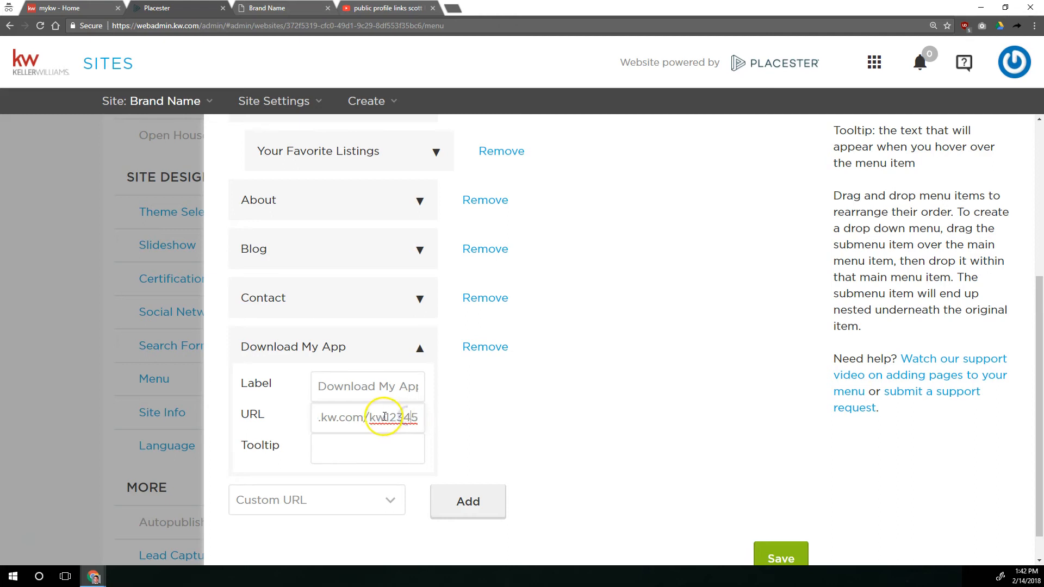
View the navigation menu on the live site, including the submenu under Listings Search
left_click(360, 445)
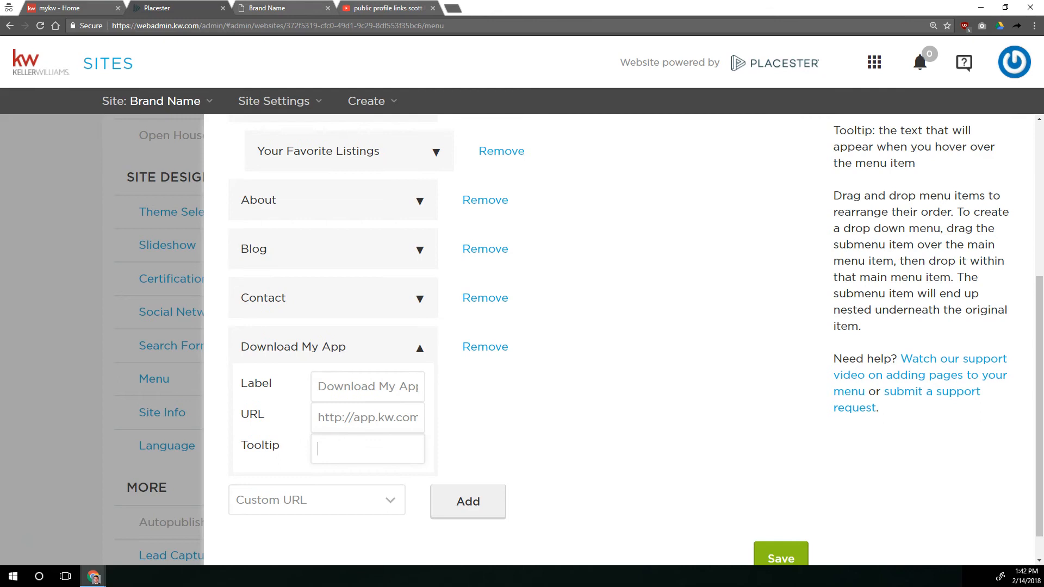
left_click(272, 6)
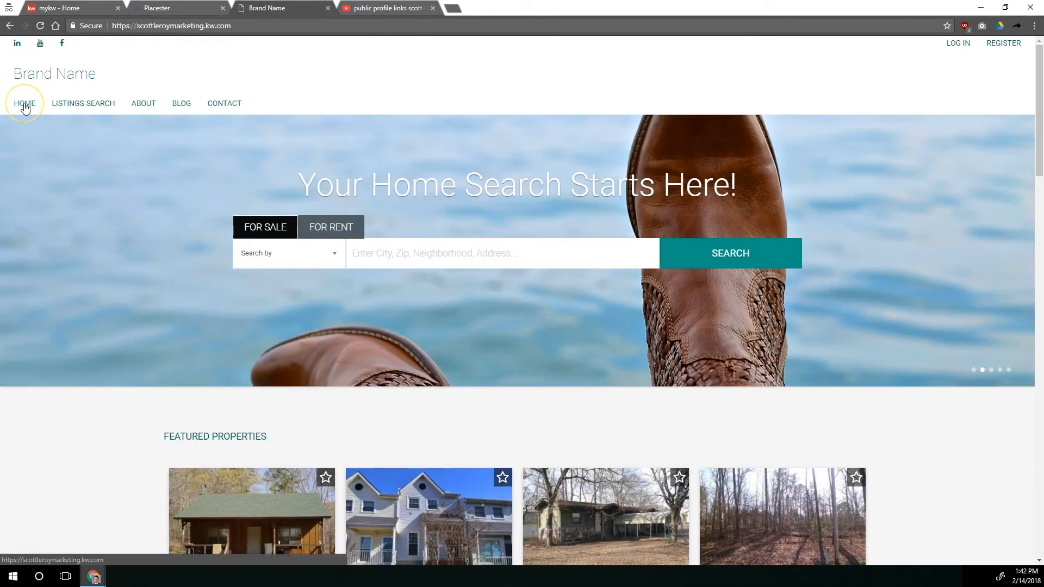
mouse_move(87, 104)
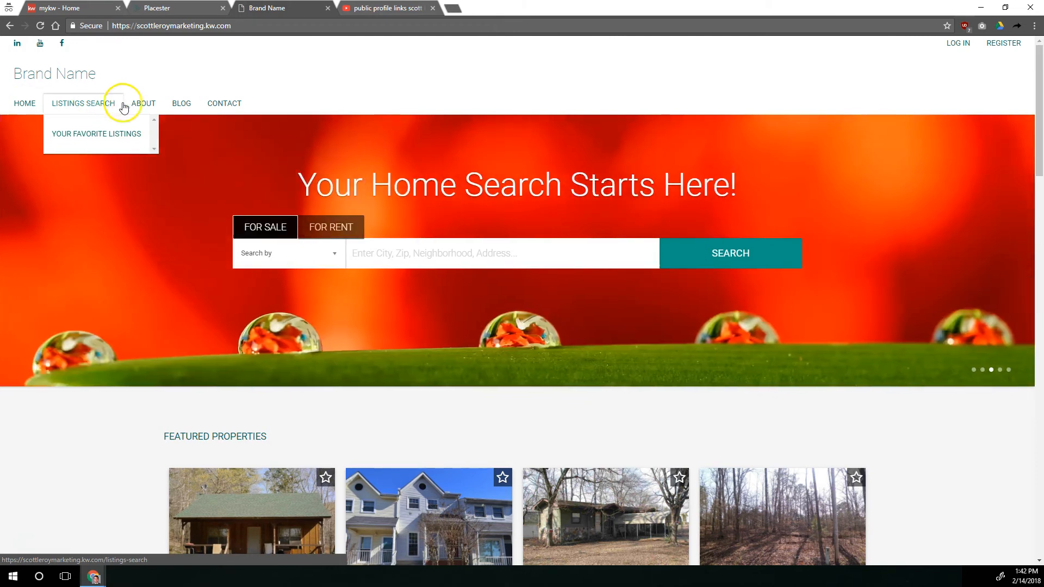
left_click(182, 8)
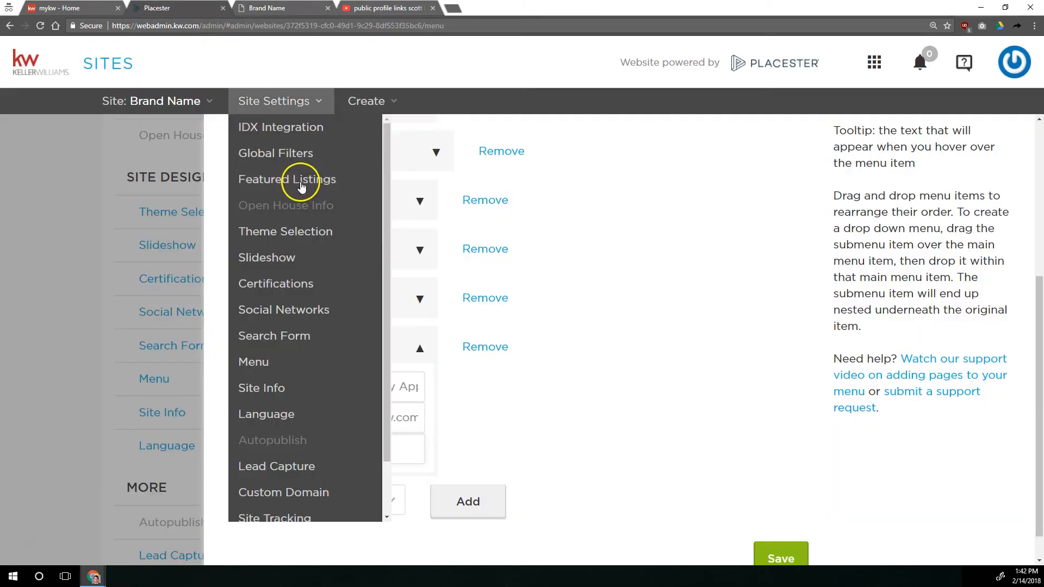
Set the Download My App item's tooltip to "This is the tool tip"
left_click(379, 447)
type("Thisi")
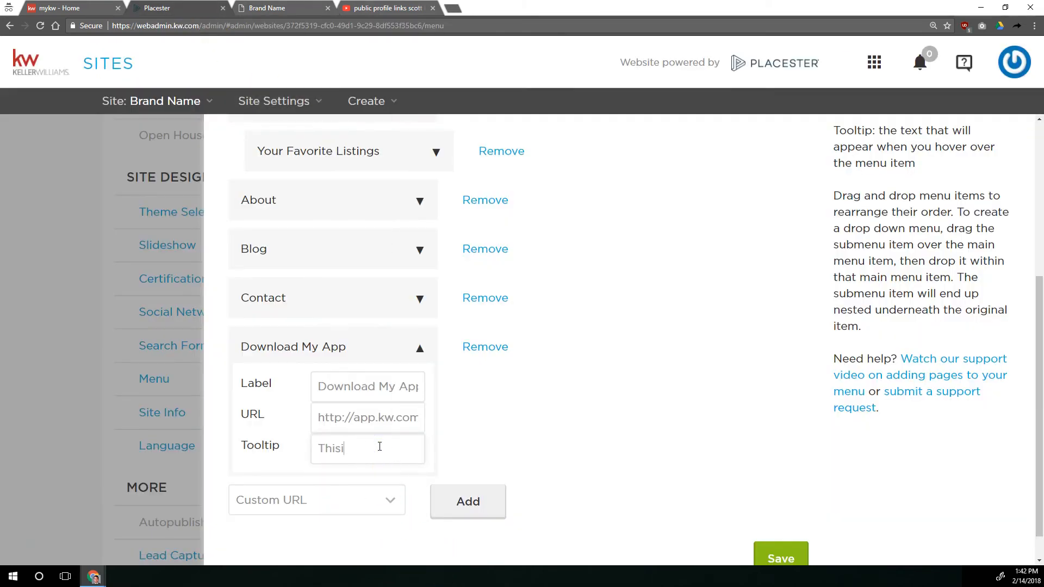
key("BackSpace")
type("is the tool to")
type("p")
key("BackSpace")
key("BackSpace")
type("it")
key("BackSpace")
type("p")
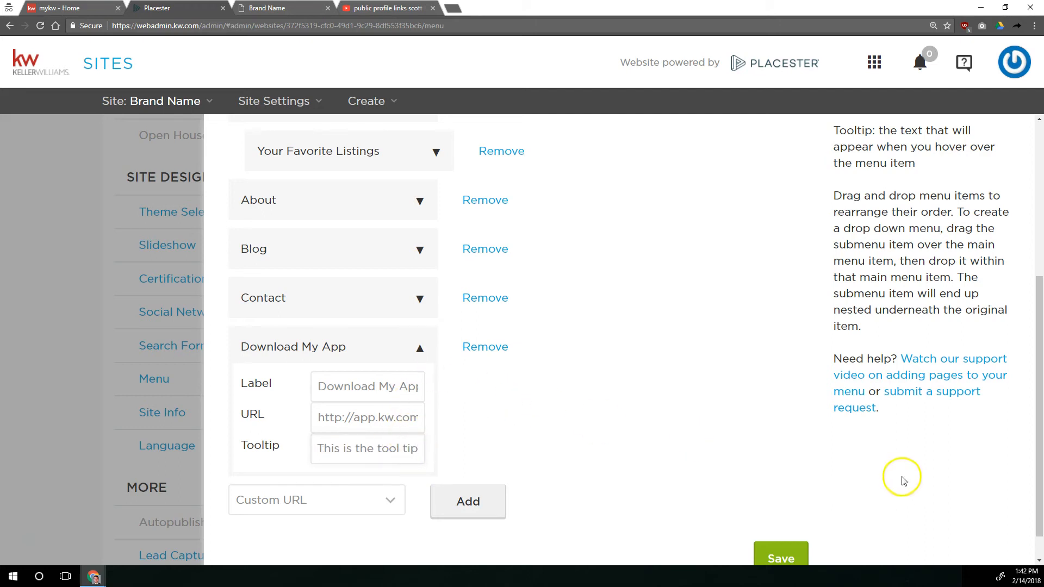
Save the menu and reload the live site to check the Download My App item and its tooltip
left_click(781, 558)
left_click(267, 8)
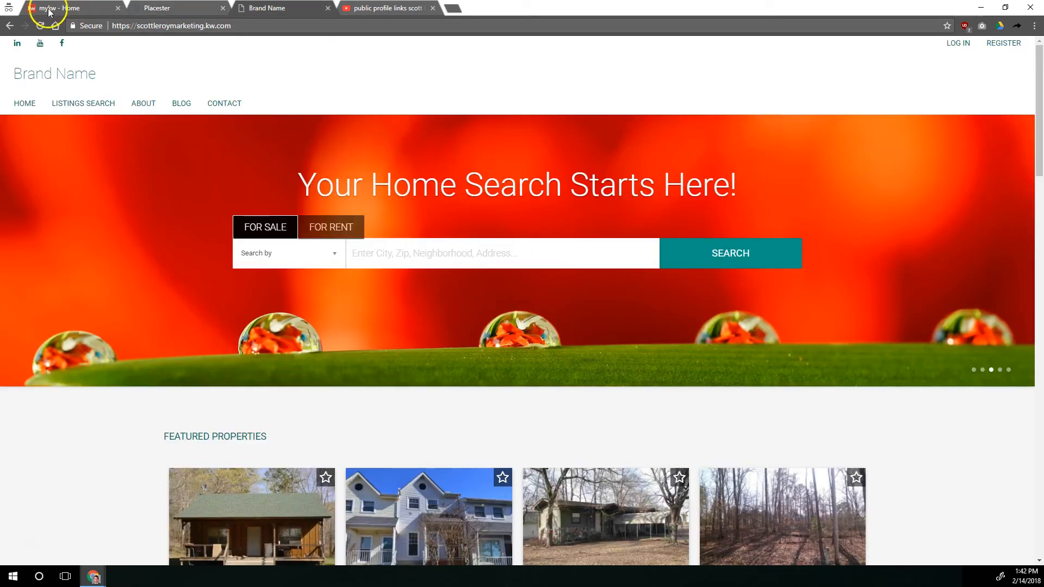
left_click(41, 25)
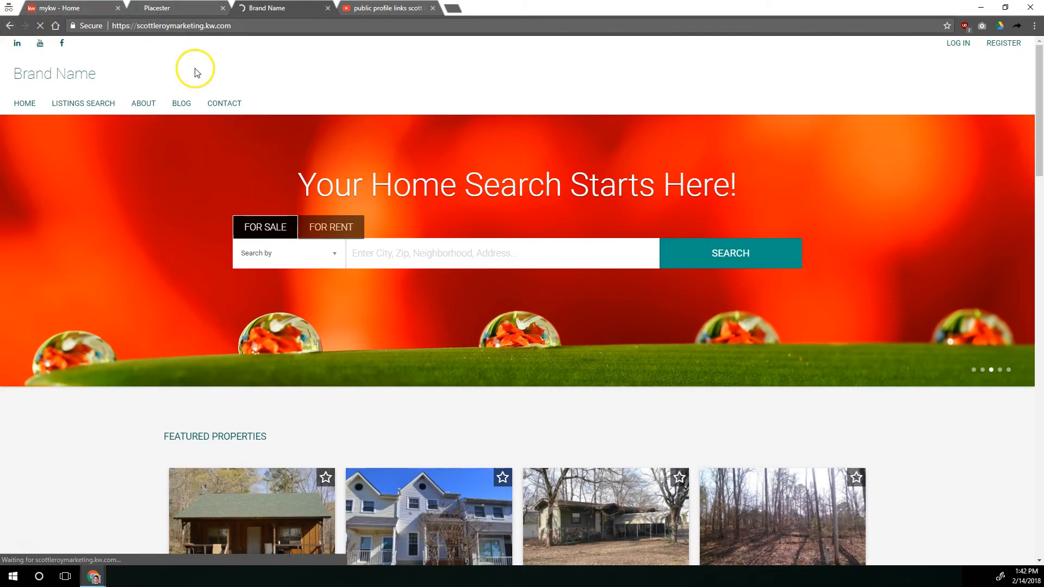
left_click(148, 9)
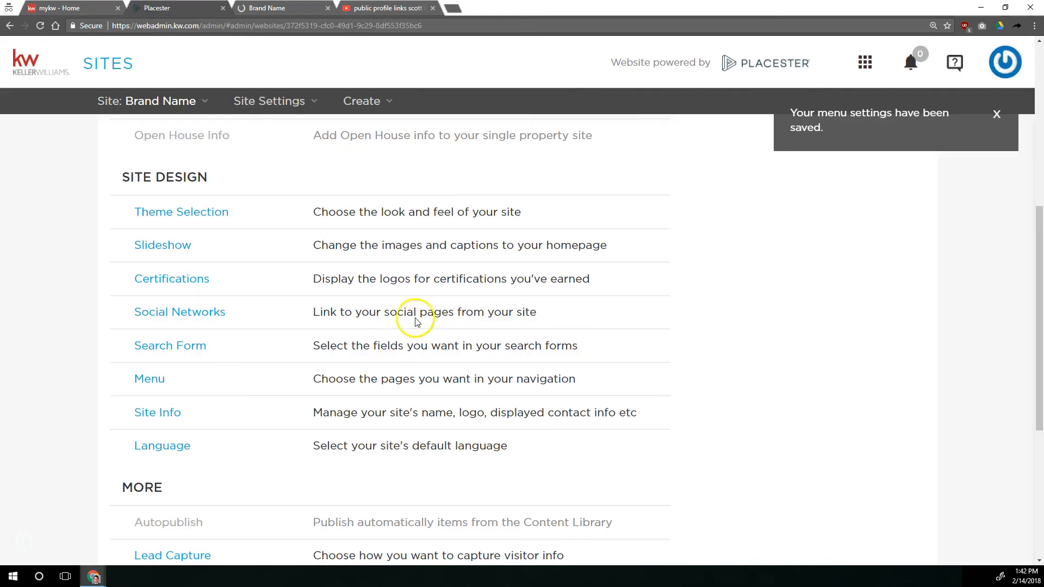
left_click(519, 382)
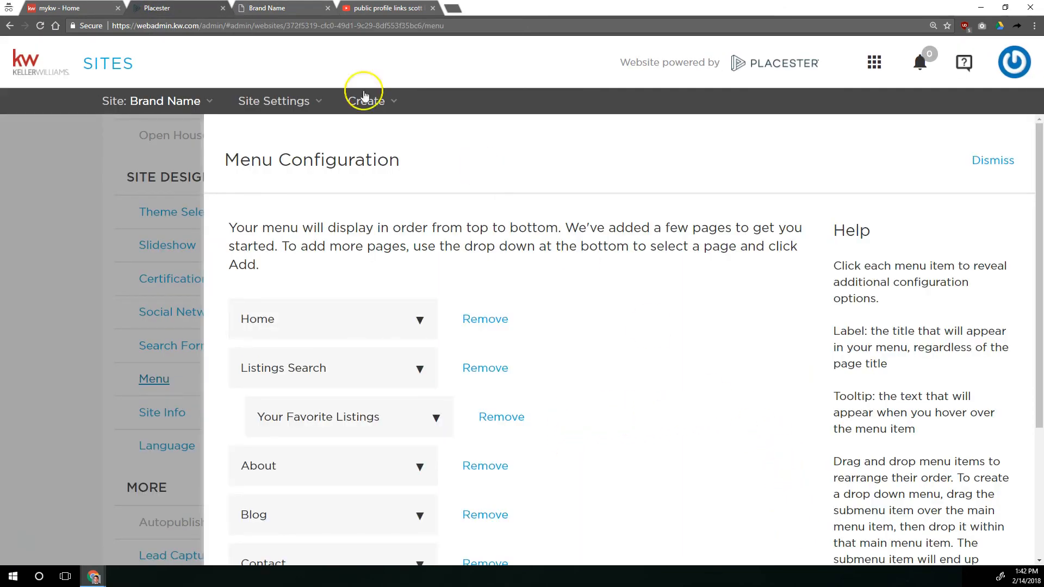
left_click(299, 8)
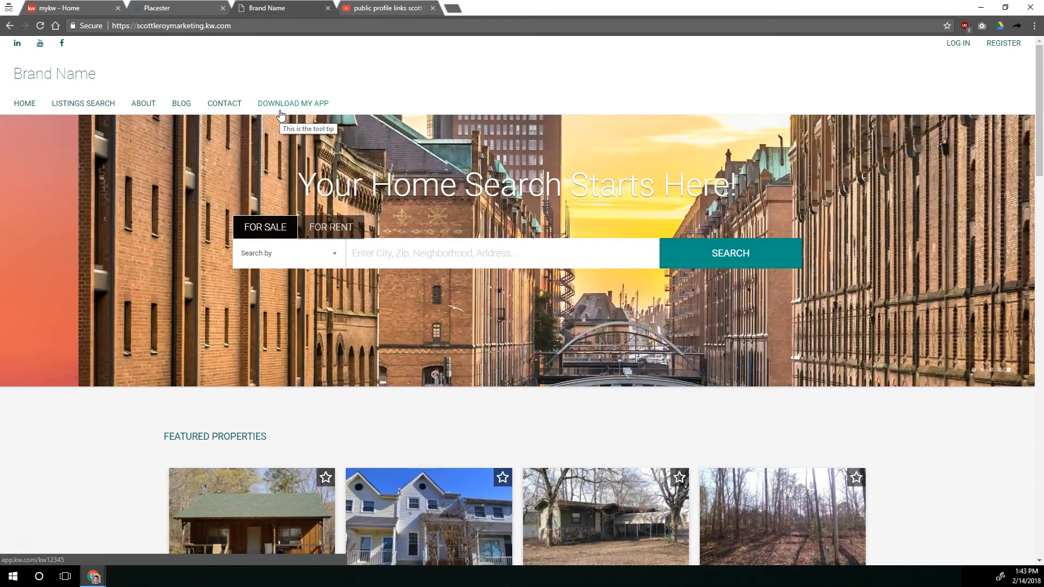
Test the Download My App link, load app.kw.com/kw in its place, and close the app page
left_click(281, 113)
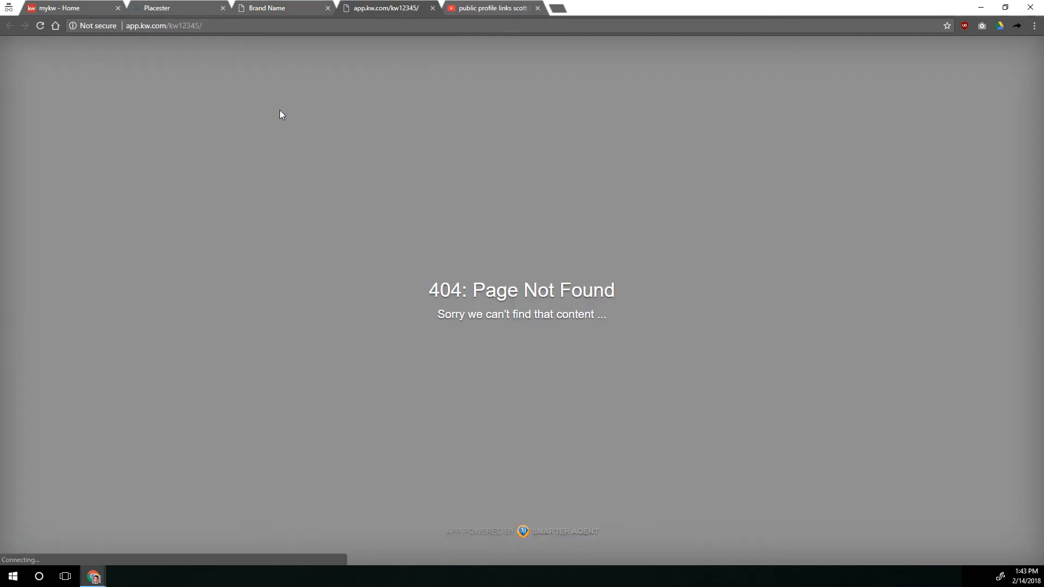
left_click_drag(203, 25, 179, 26)
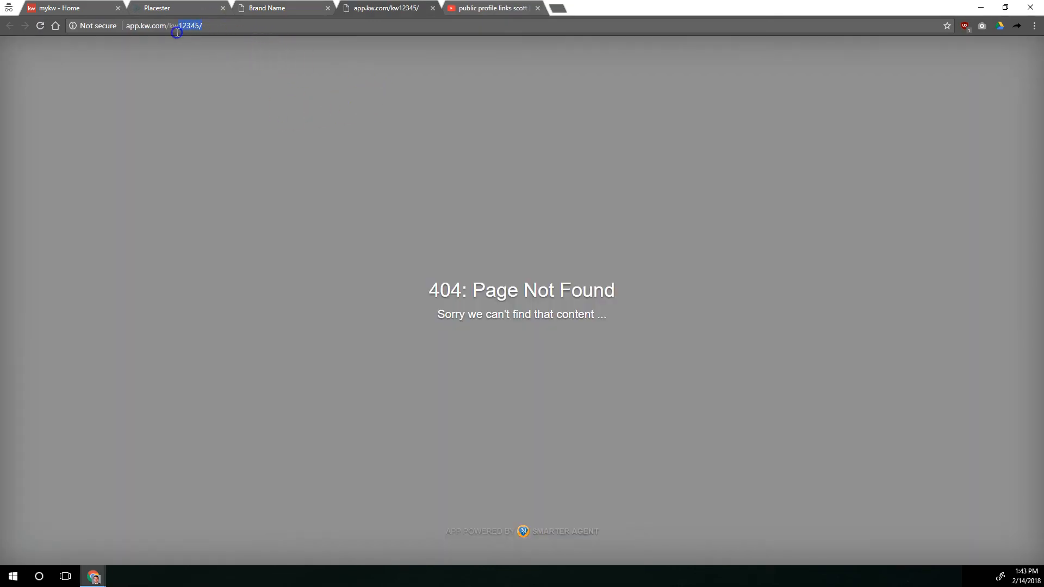
key("BackSpace")
key("Return")
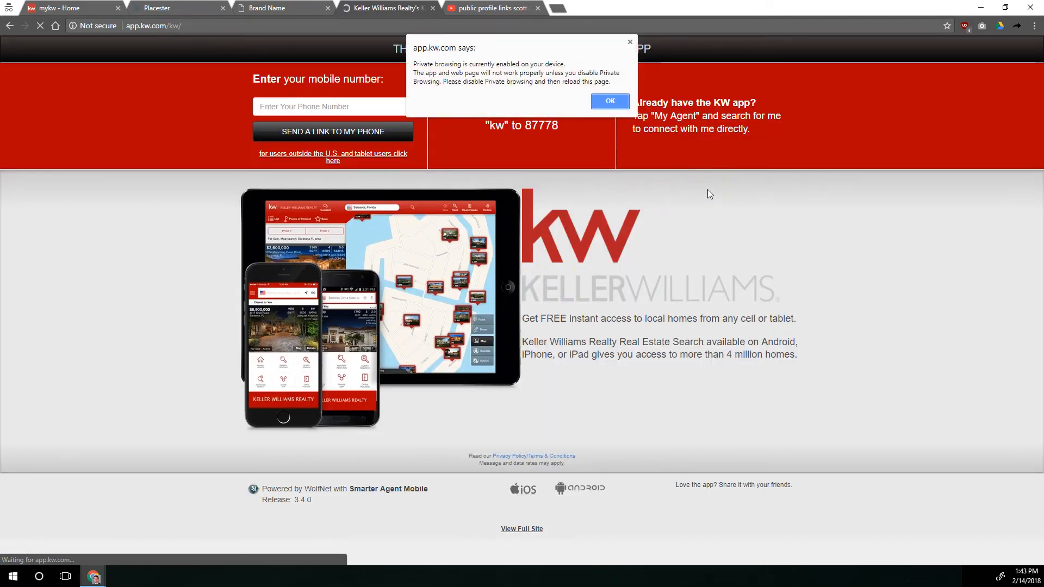
left_click(433, 8)
Leave the Menu settings and open the Site Info settings
left_click(168, 8)
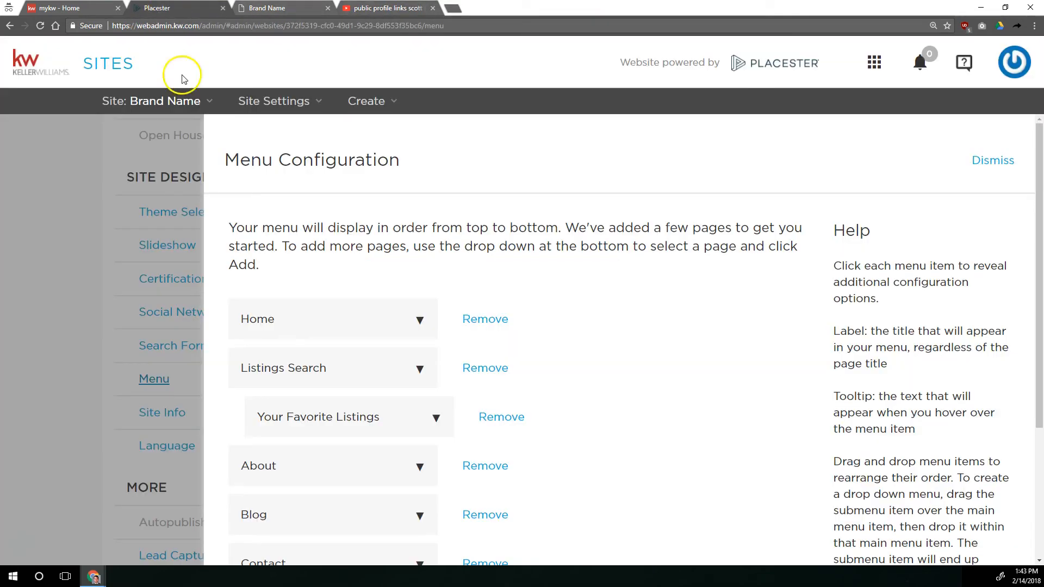
left_click(136, 293)
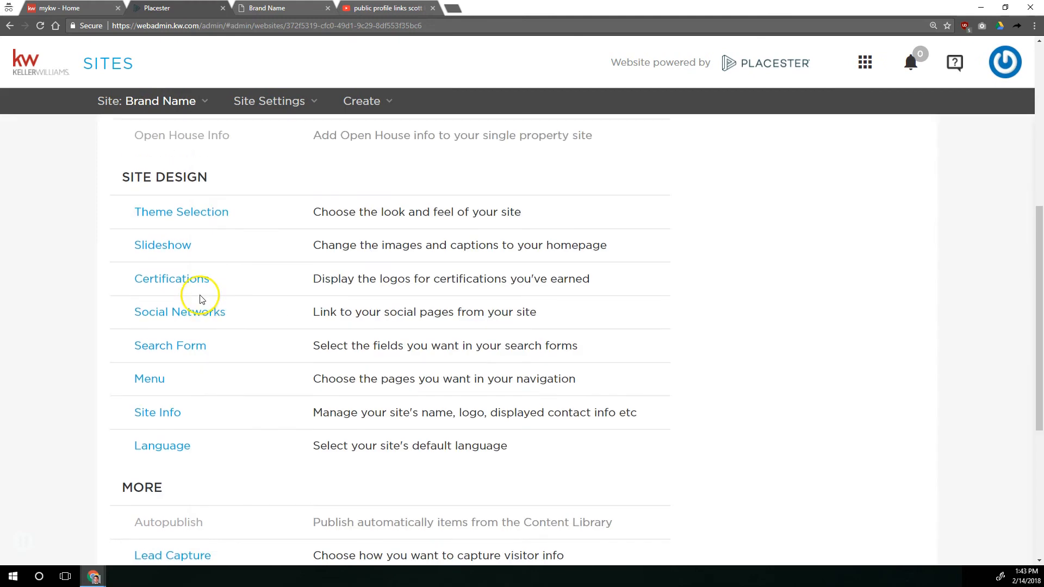
left_click(147, 414)
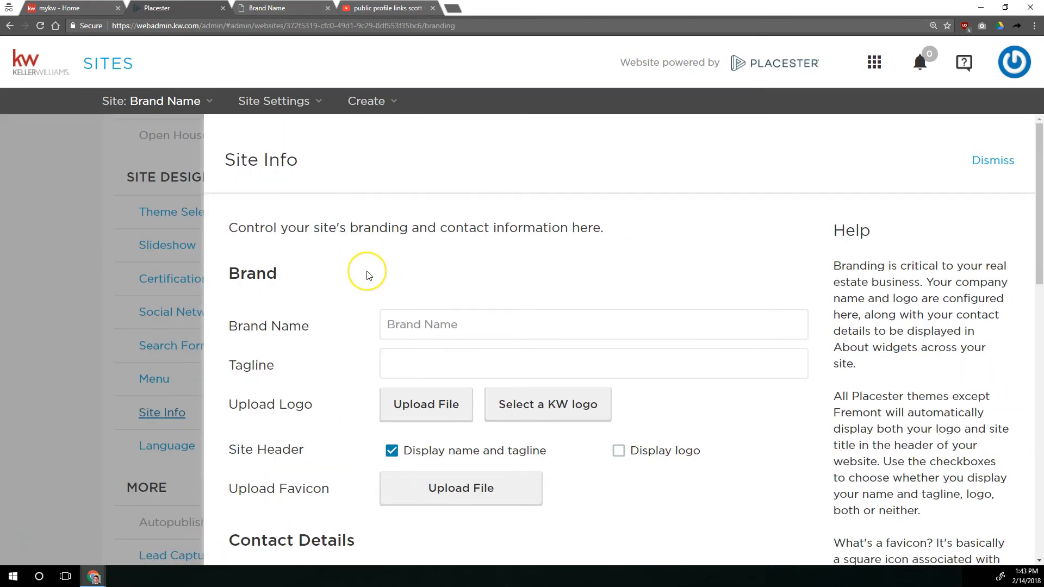
scroll(367, 275, "down", 10)
scroll(367, 276, "up", 10)
Check where the brand name sits on the live site and replace it with the agent's marketing brand name in Site Info
left_click_drag(517, 326, 356, 334)
left_click(271, 8)
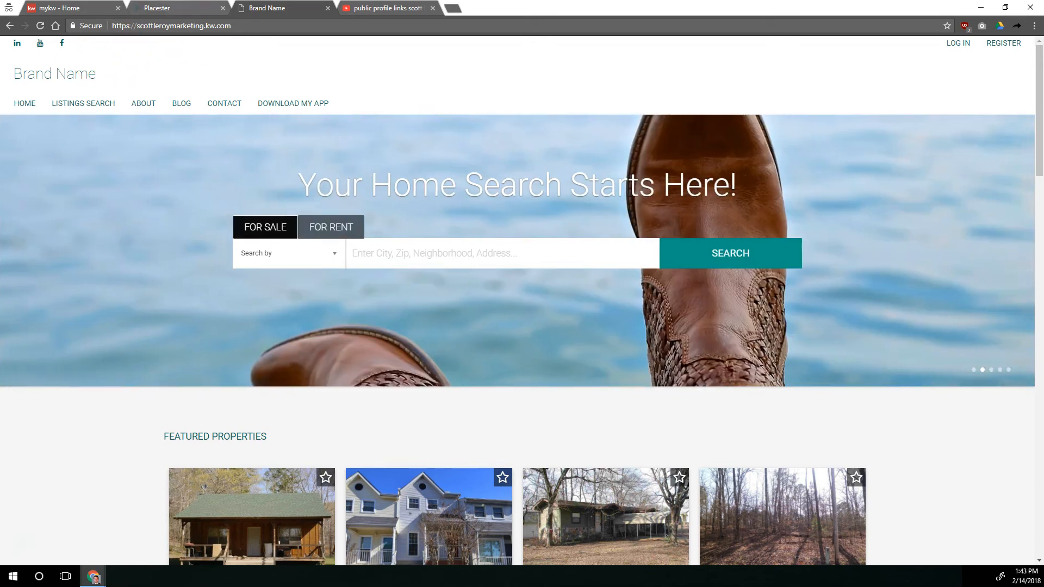
left_click(164, 8)
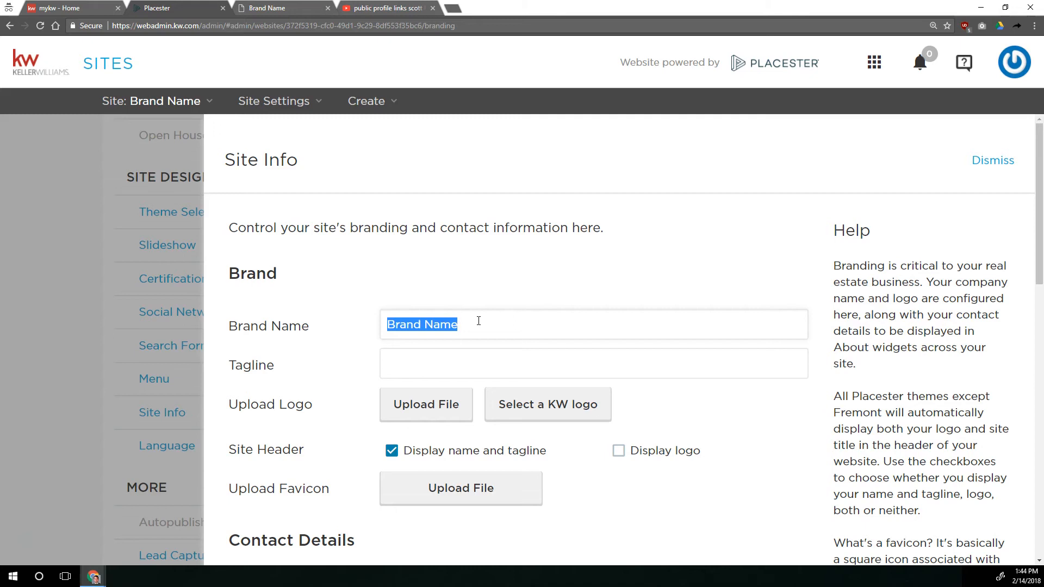
type("Scott ")
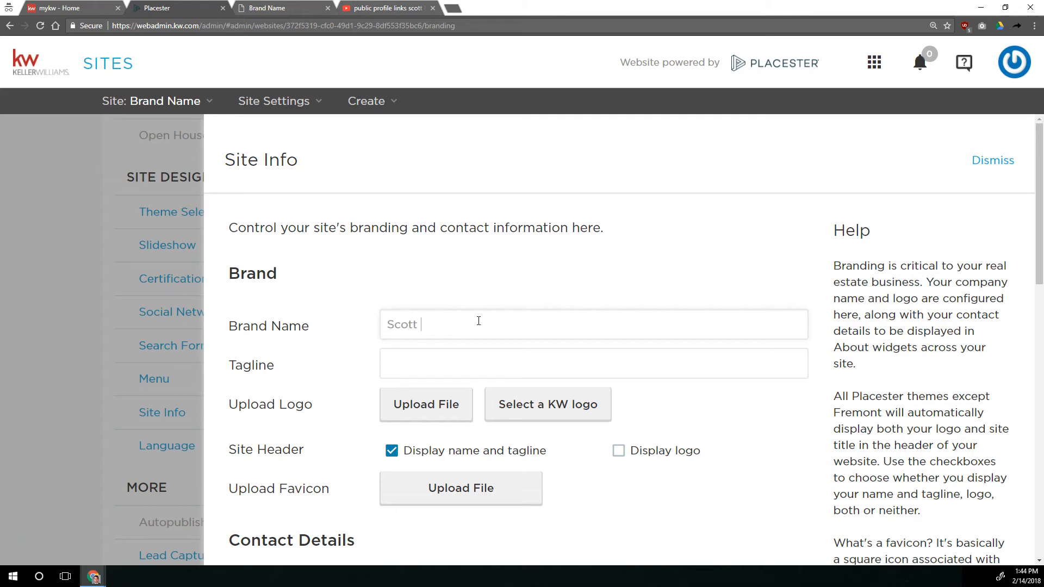
type("Le Roy Marketing")
key("Tab")
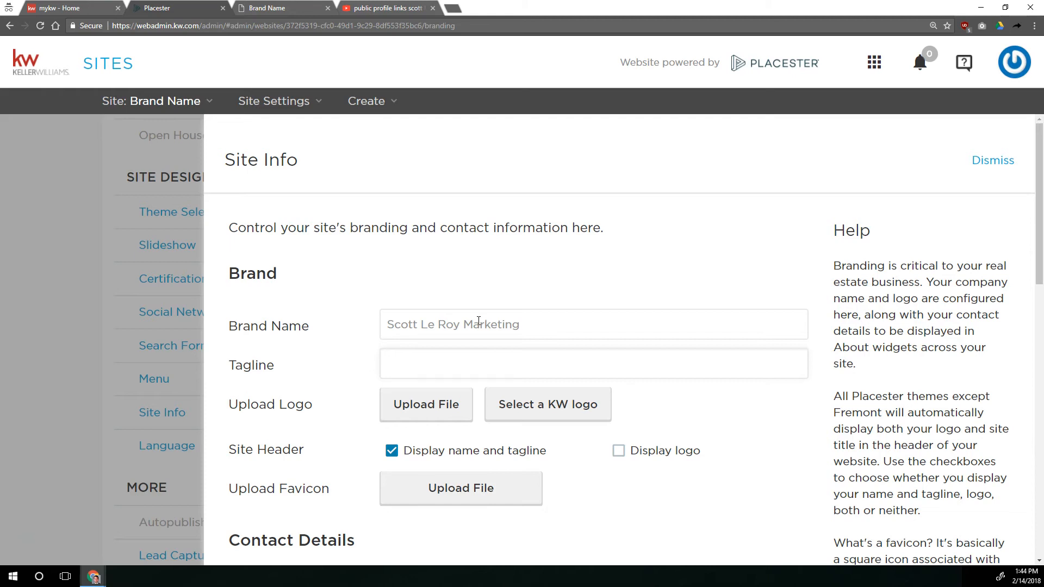
Set the site's tagline to "Your Digital Market Solution"
type("Your Digital Market Solution")
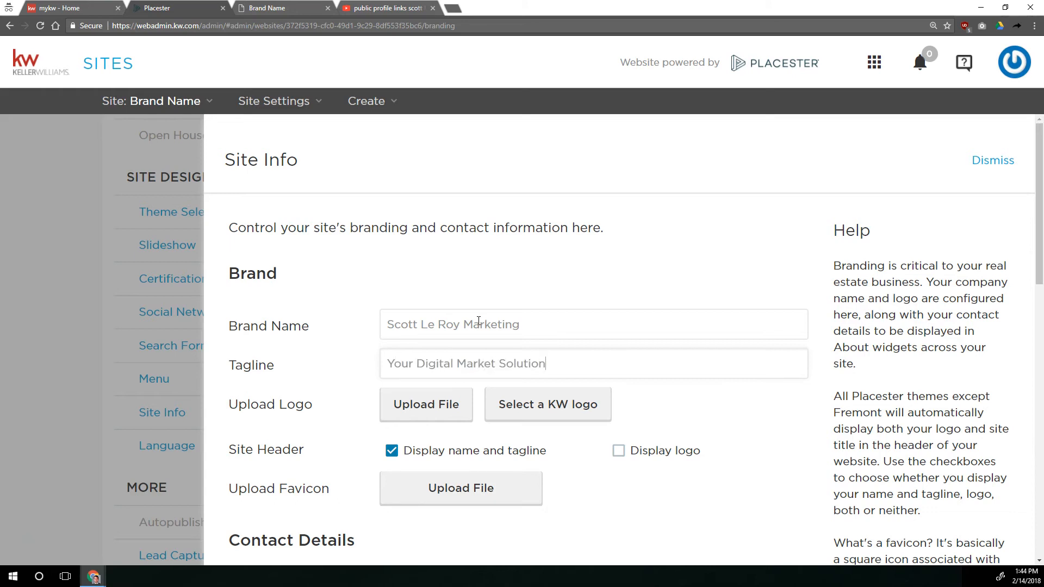
scroll(380, 359, "down", 2)
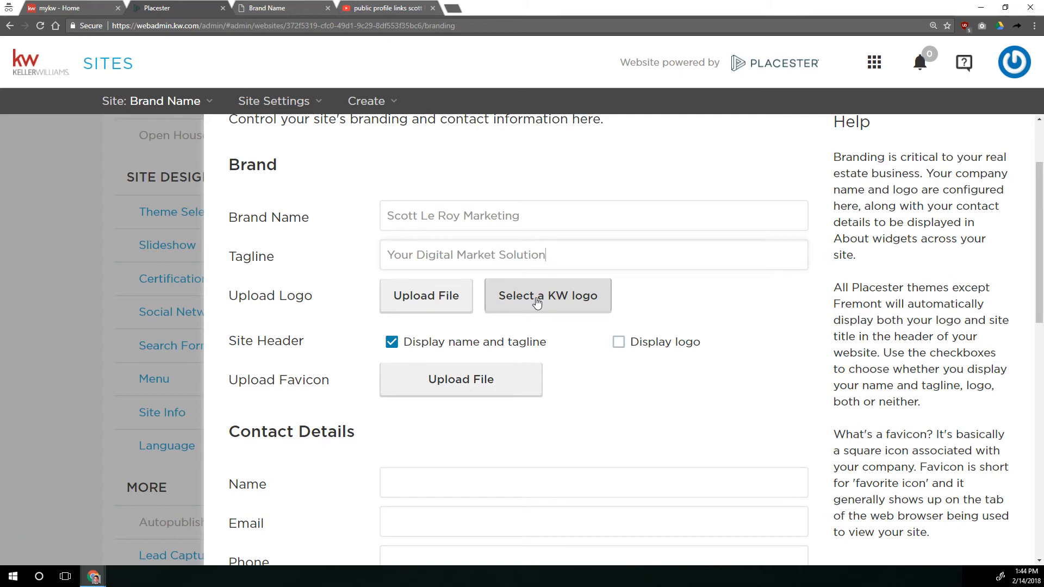
Upload KellerWilliams_Prim_Logo_RGB.png from the Website Class Images folder as the site logo
left_click(536, 298)
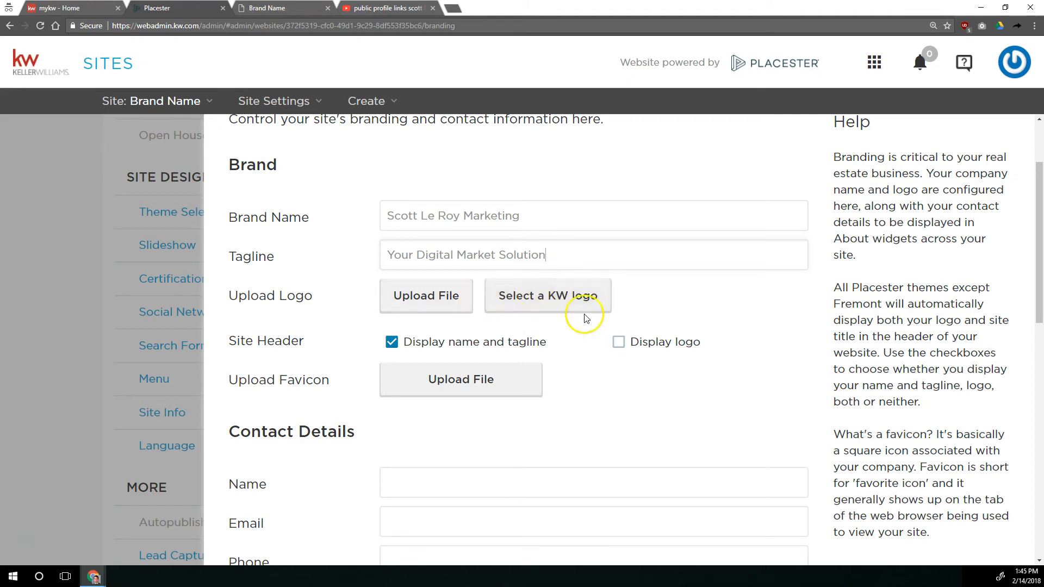
left_click(541, 296)
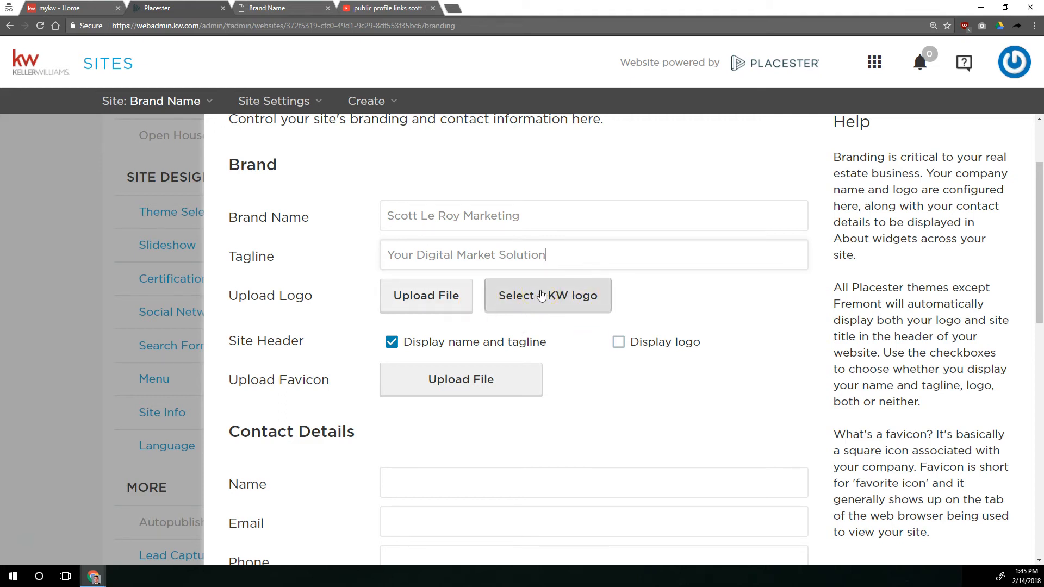
left_click(541, 295)
left_click(411, 300)
left_click(417, 297)
left_click(417, 296)
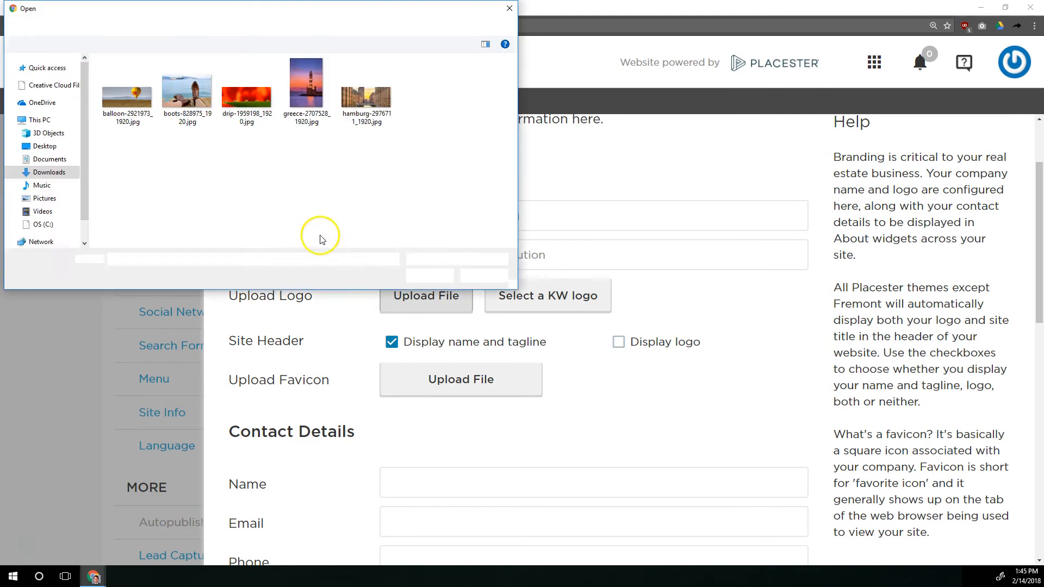
left_click(226, 26)
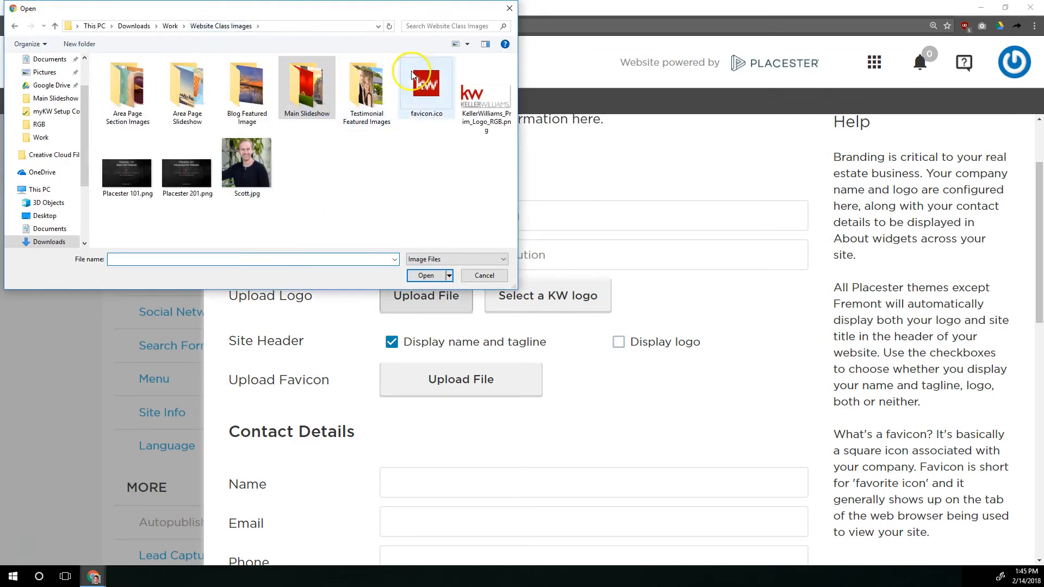
double_click(486, 95)
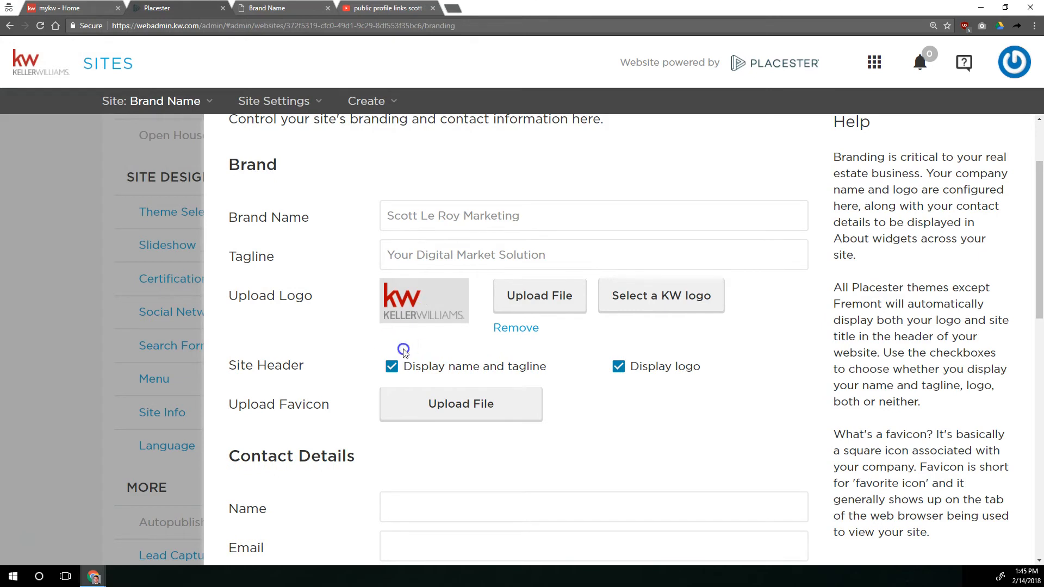
Try hiding the name and tagline and the logo in the site header, and restore the display of both
left_click(391, 367)
left_click(391, 367)
left_click_drag(420, 215, 450, 216)
left_click_drag(428, 255, 466, 255)
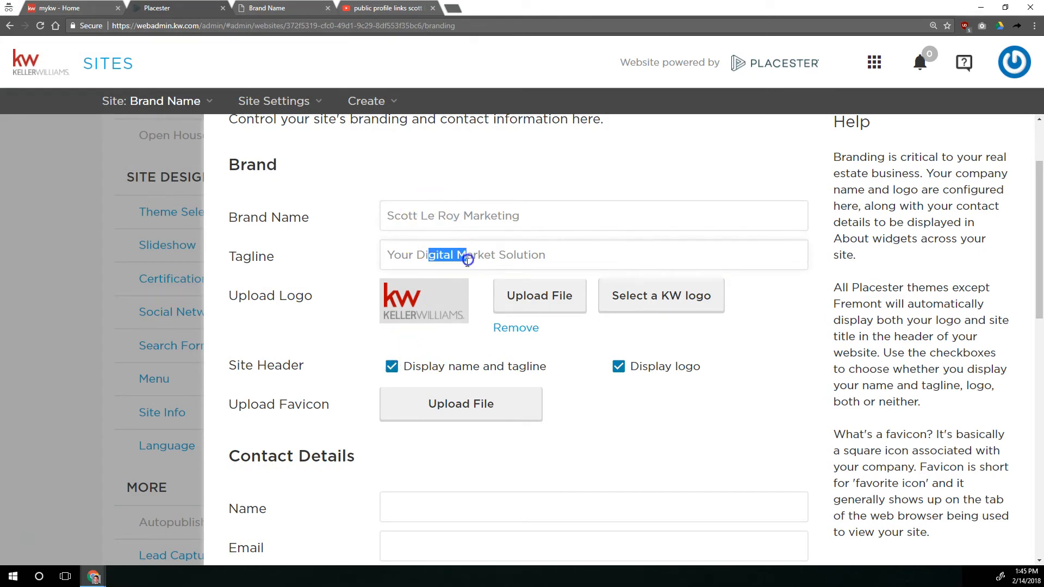
left_click(619, 368)
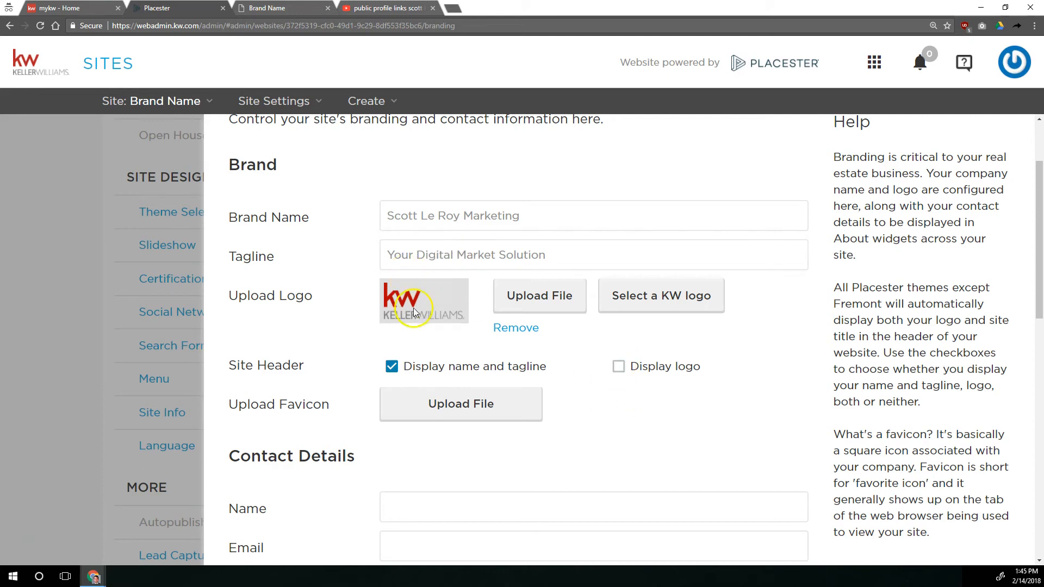
left_click(618, 365)
Upload favicon.ico from the Website Class Images folder as the site favicon
scroll(378, 325, "down", 2)
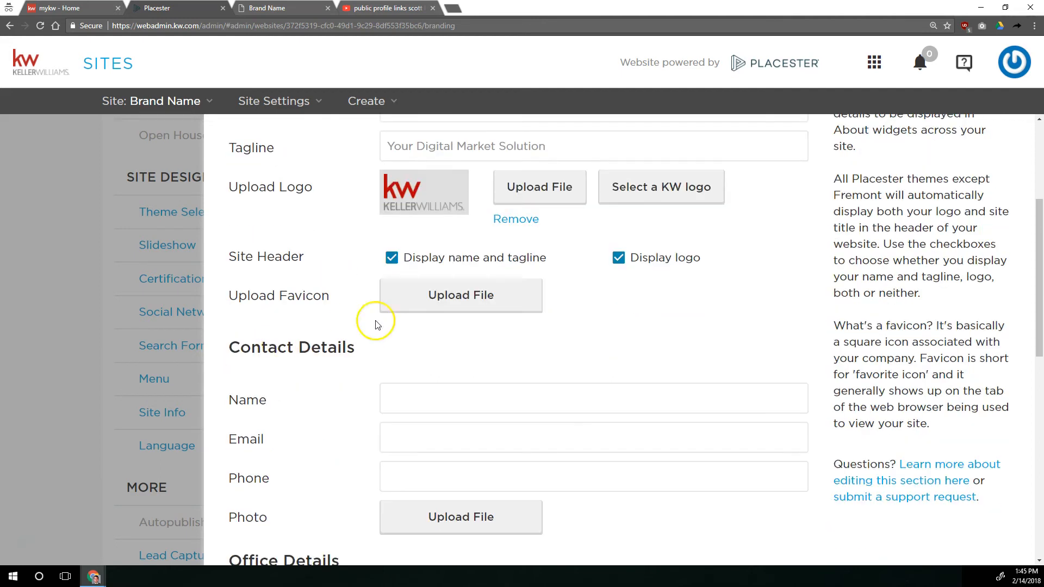
left_click(439, 292)
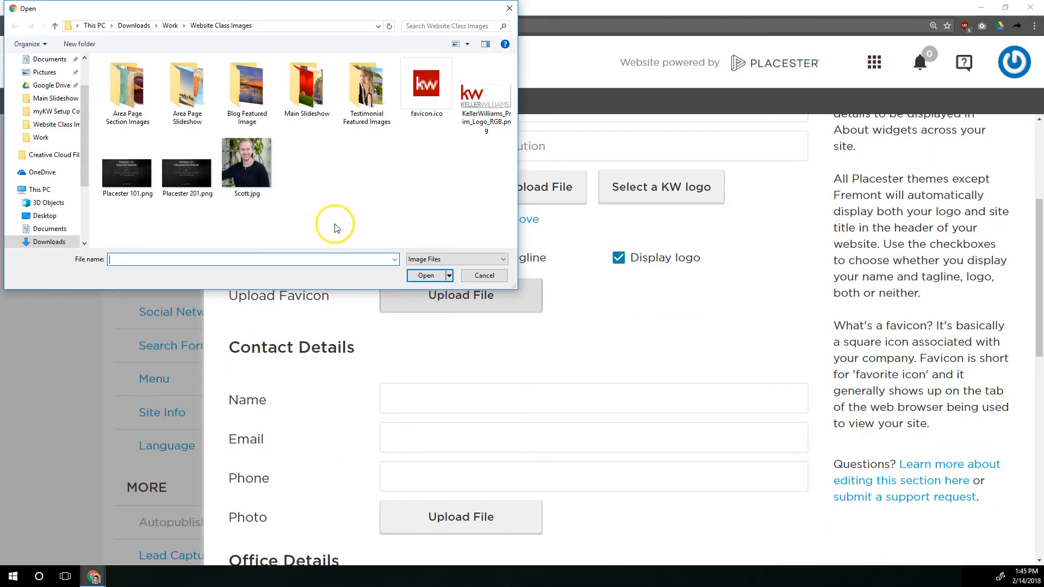
double_click(427, 90)
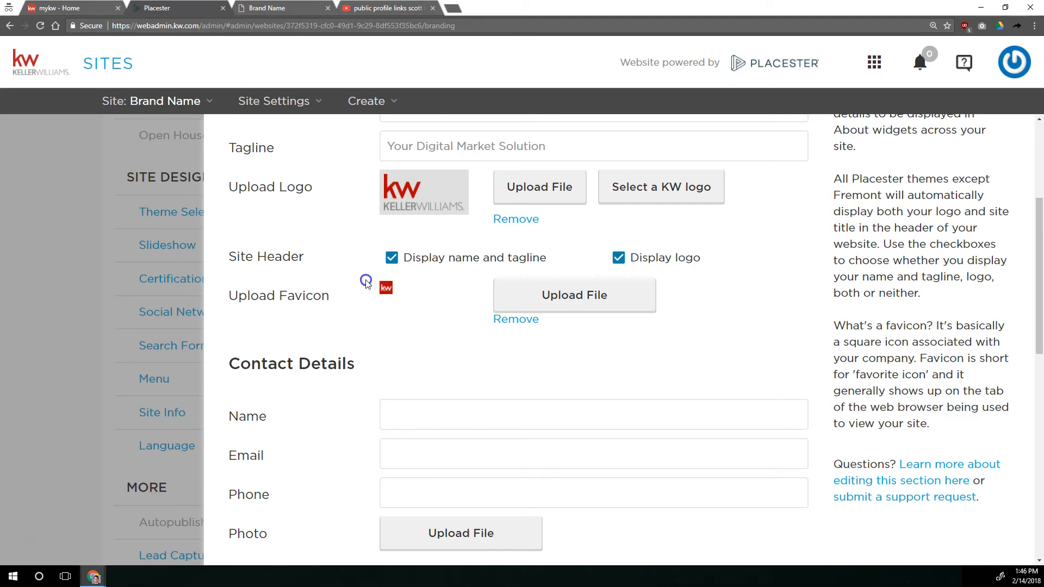
left_click(358, 263)
left_click(524, 296)
left_click(390, 294)
left_click(348, 9)
Fill in the agent's name, email and phone number in Contact Details and upload the agent's portrait photo
scroll(397, 282, "down", 2)
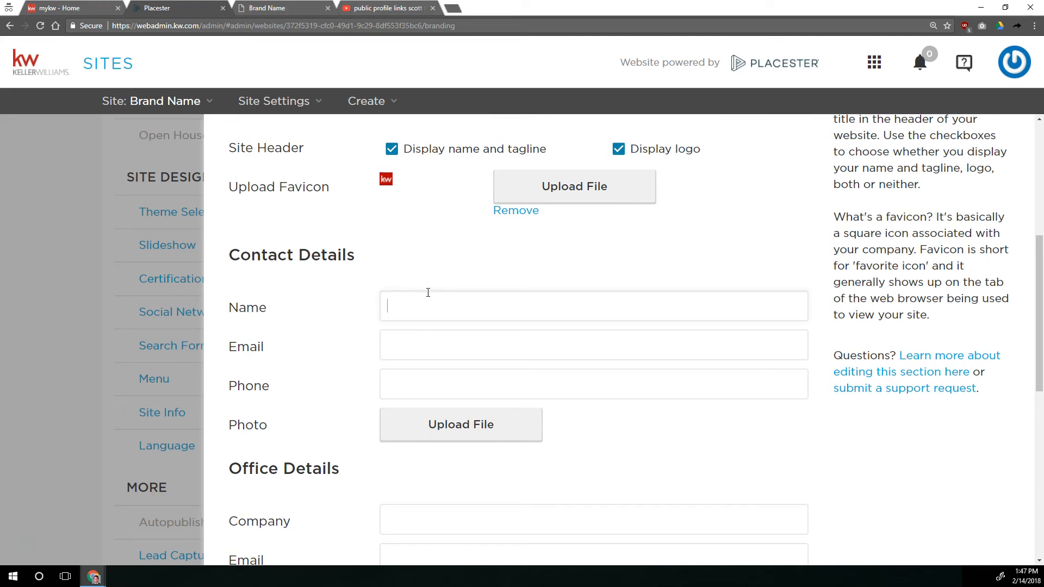
type("cott Le Roy")
key("Tab")
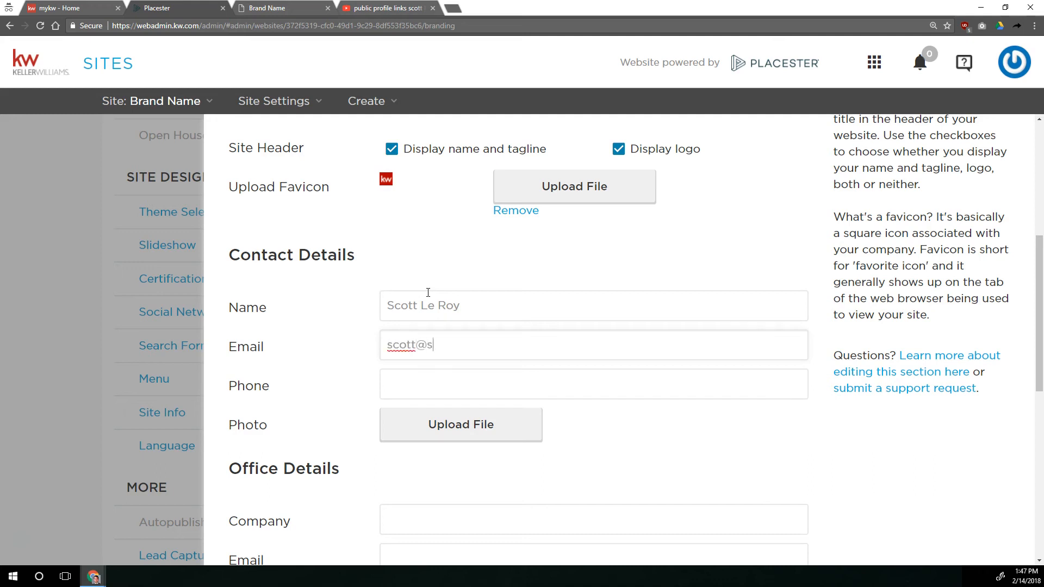
key("Tab")
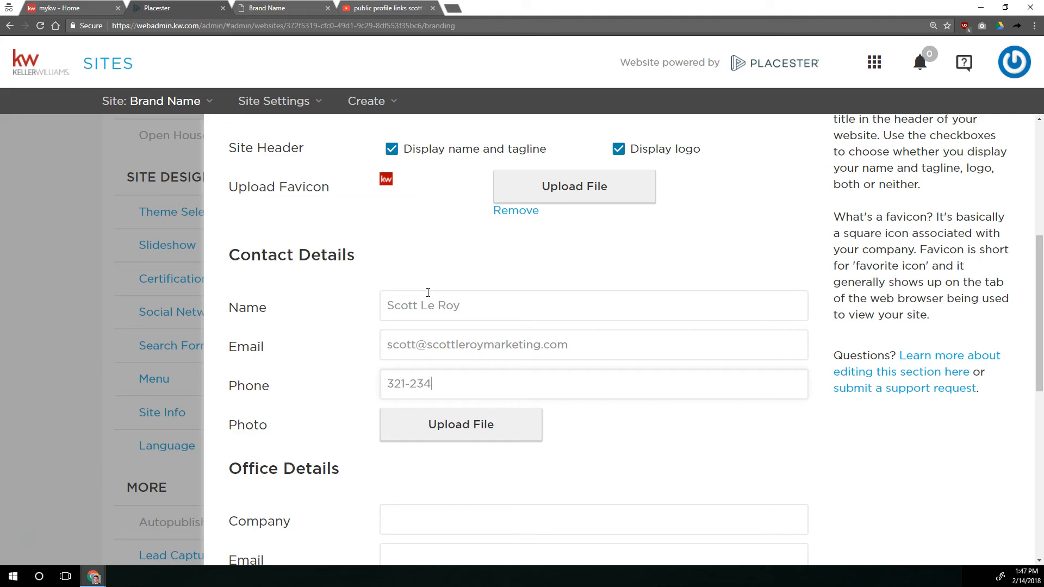
left_click(456, 425)
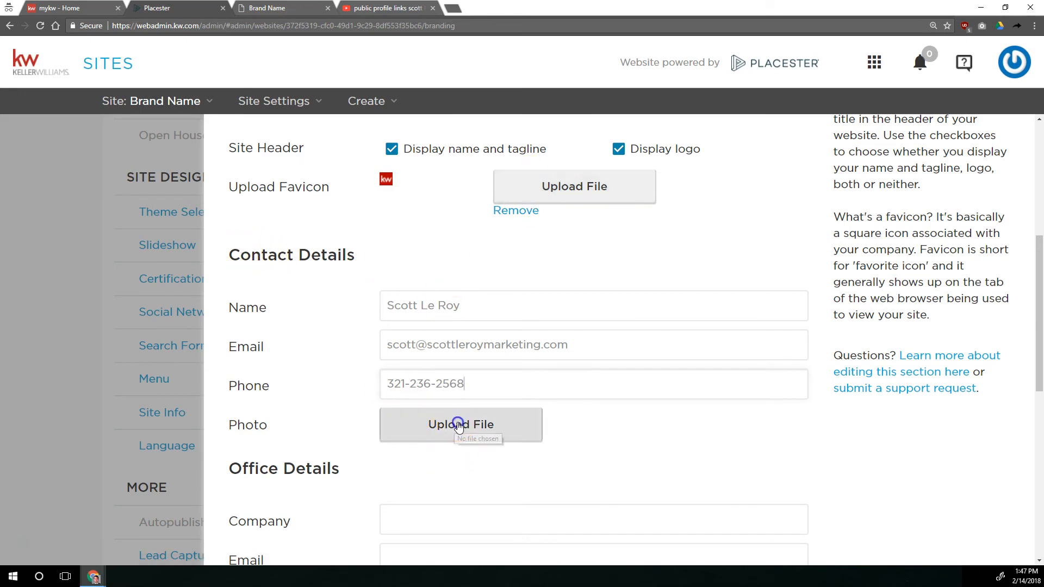
double_click(262, 150)
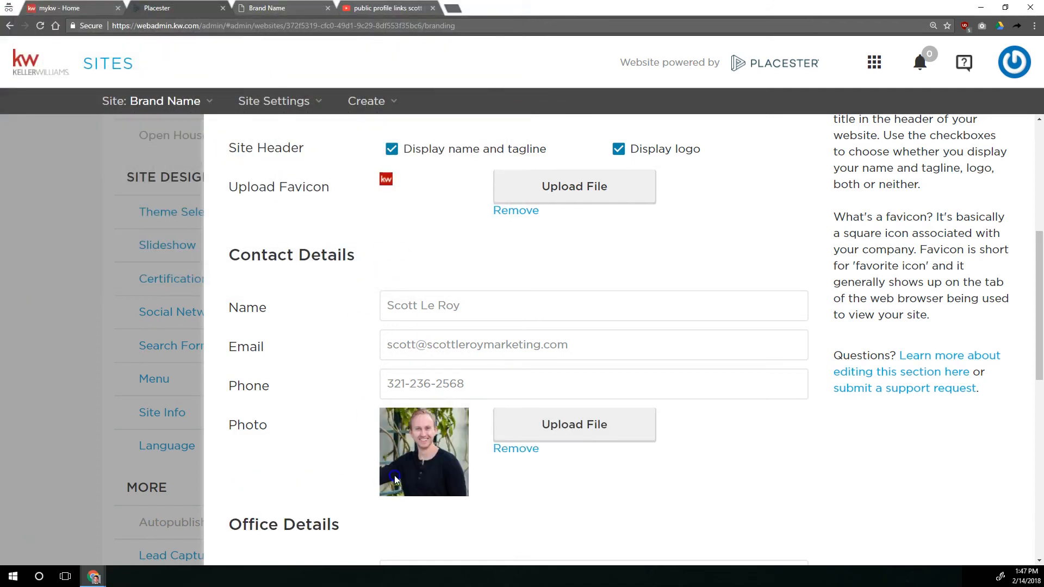
Set the company in Office Details to "Keller Williams Realty"
scroll(386, 413, "down", 2)
scroll(301, 273, "down", 4)
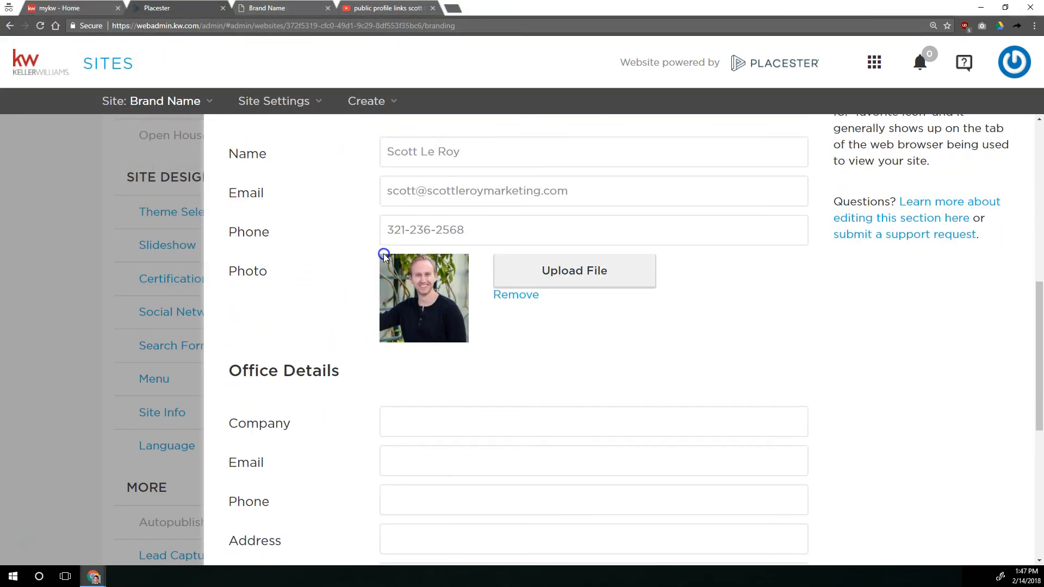
left_click(452, 236)
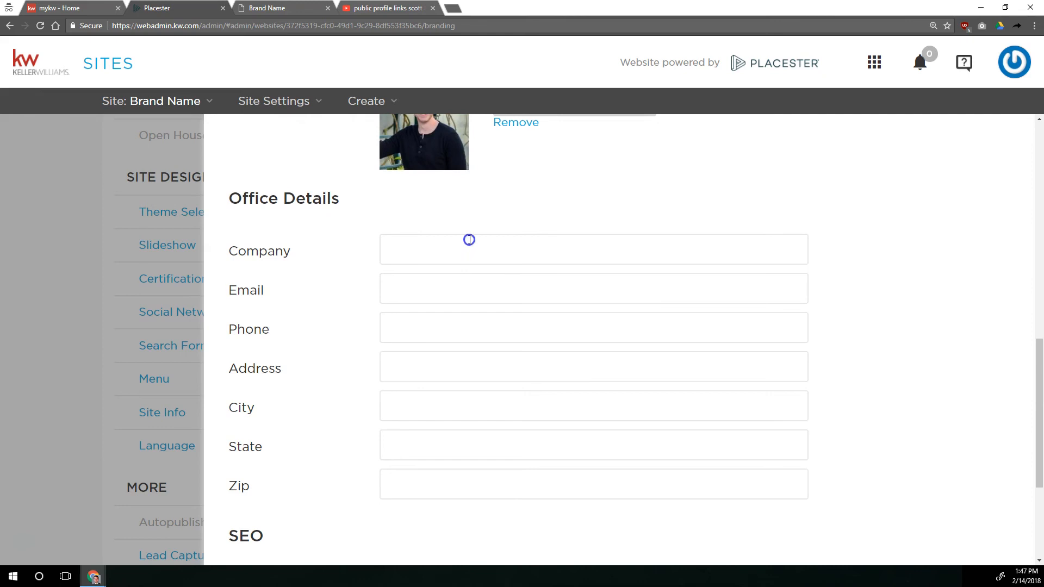
left_click(469, 239)
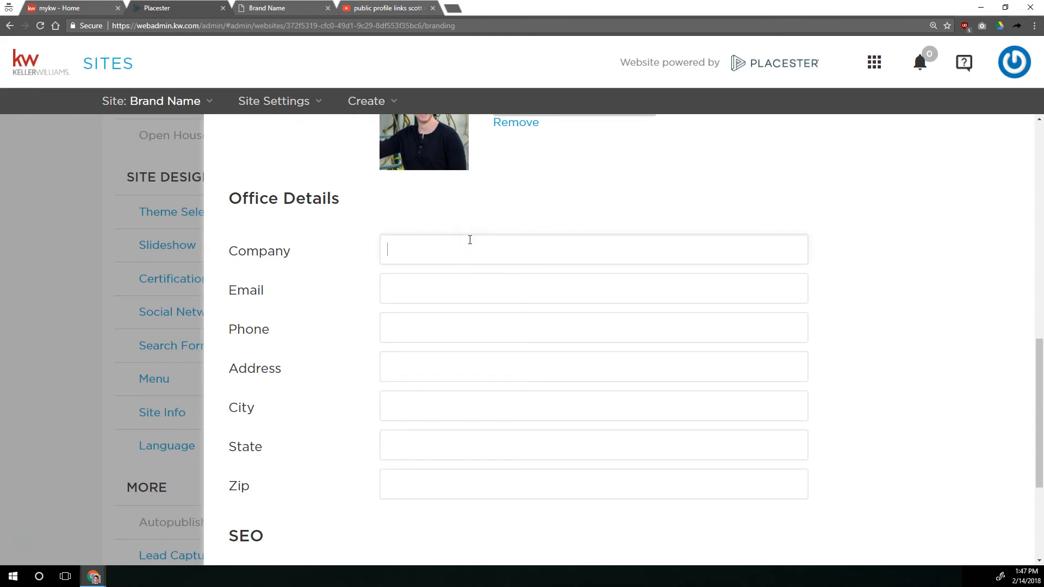
type("Keller Williams REalty")
Copy the agent's email from Contact Details into the Office Details email
left_click(459, 289)
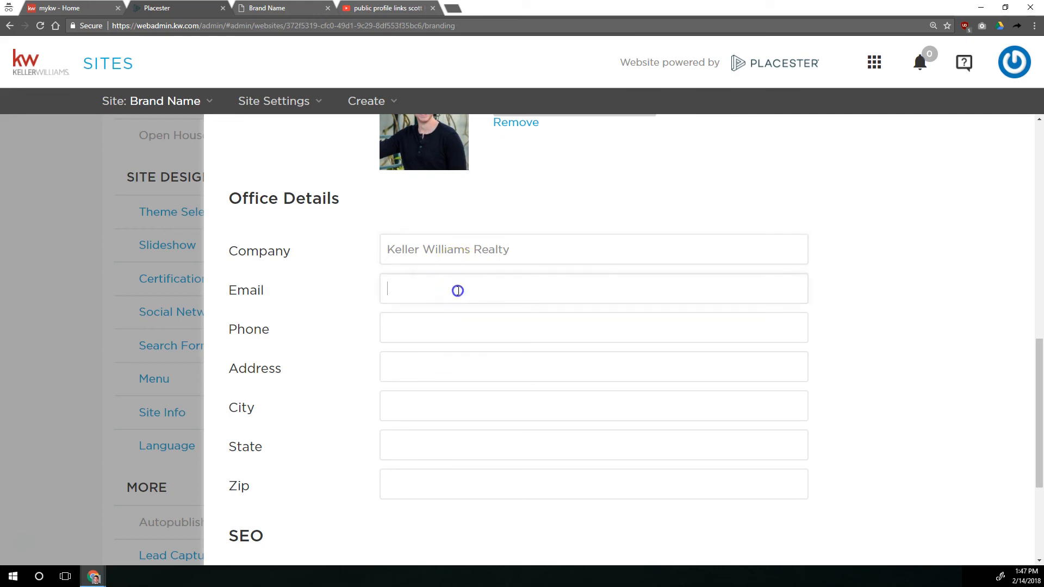
left_click(468, 284)
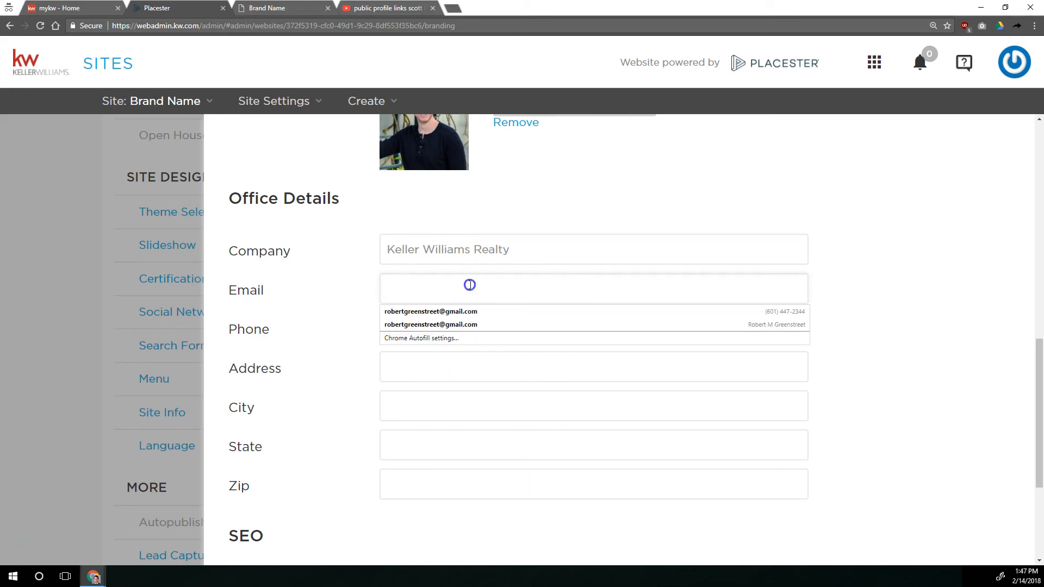
left_click(343, 286)
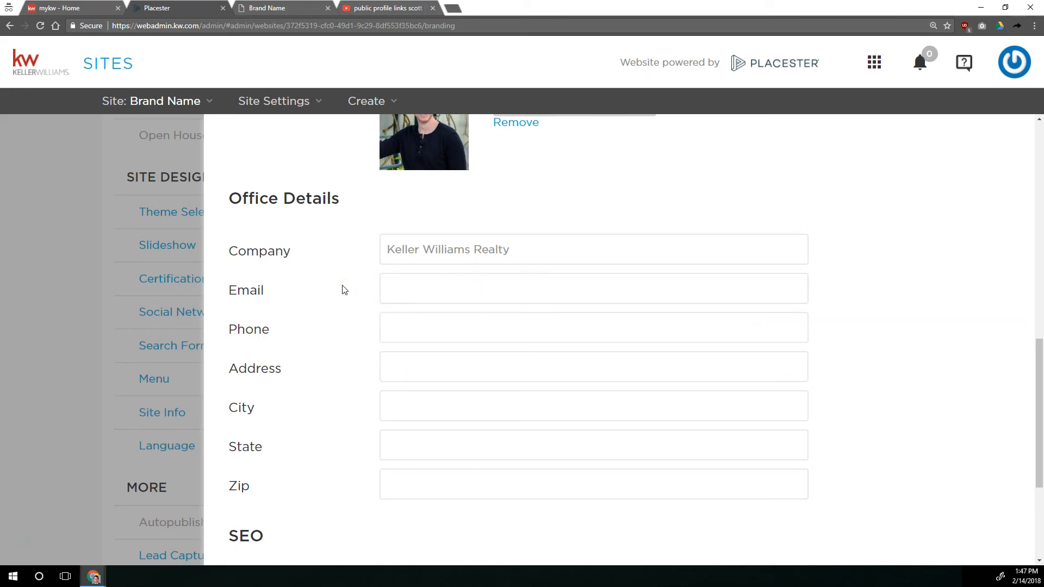
left_click_drag(229, 294, 256, 292)
left_click_drag(237, 330, 288, 329)
scroll(289, 310, "up", 2)
scroll(338, 326, "up", 1)
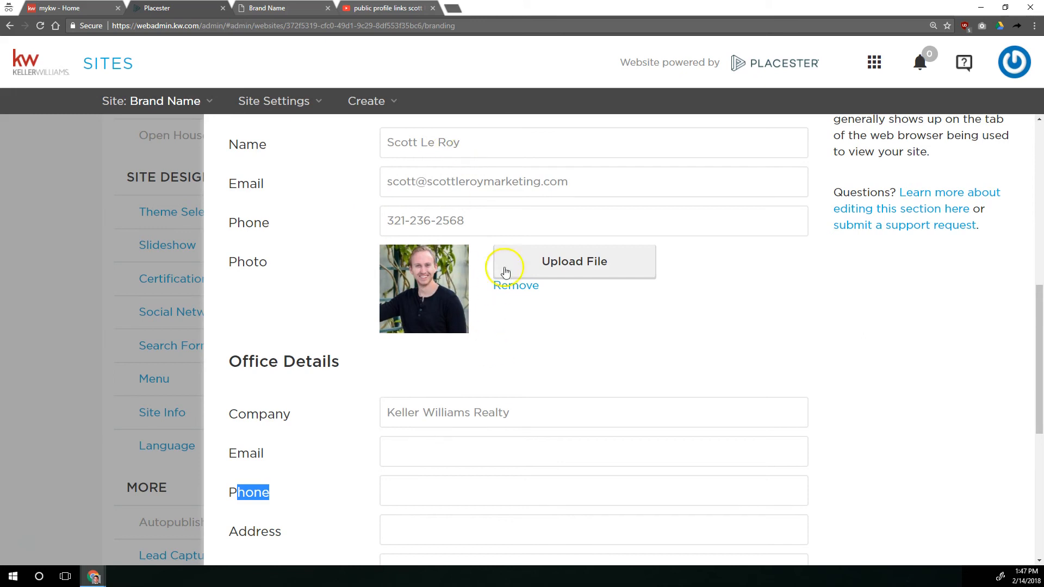
left_click_drag(585, 179, 332, 185)
key("ctrl+c")
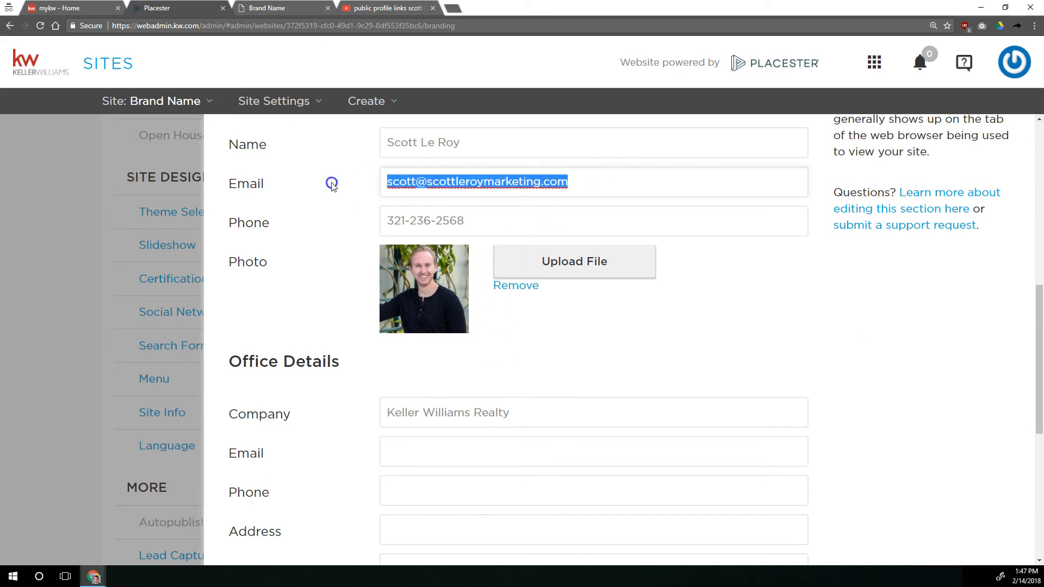
left_click(442, 454)
key("ctrl+v")
Copy the agent's phone number from Contact Details into the Office Details phone
left_click(479, 225)
key("ctrl+a")
key("ctrl+c")
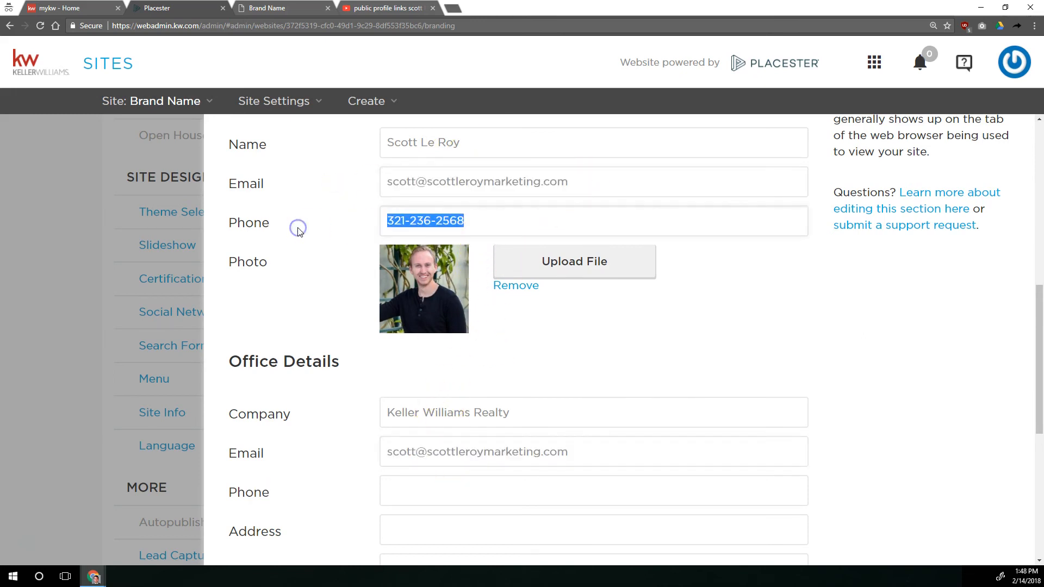
left_click(442, 494)
key("ctrl+v")
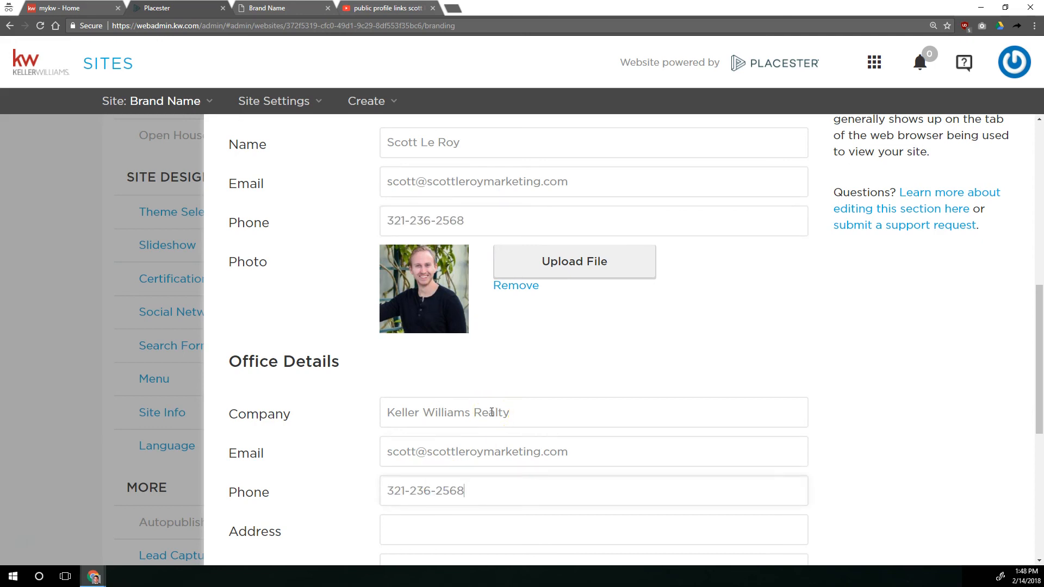
left_click(614, 361)
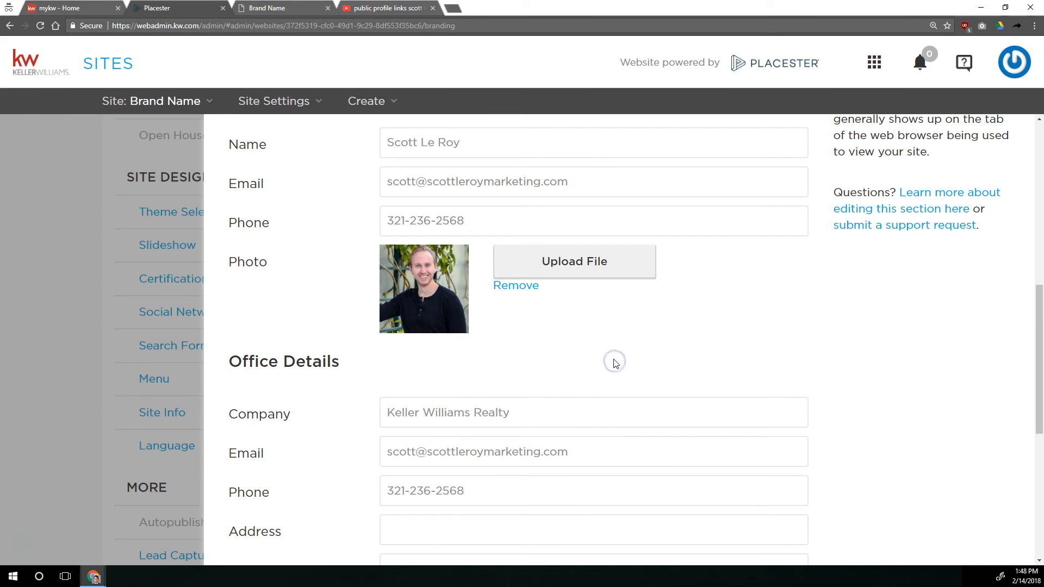
left_click_drag(569, 452, 379, 454)
scroll(378, 453, "down", 1)
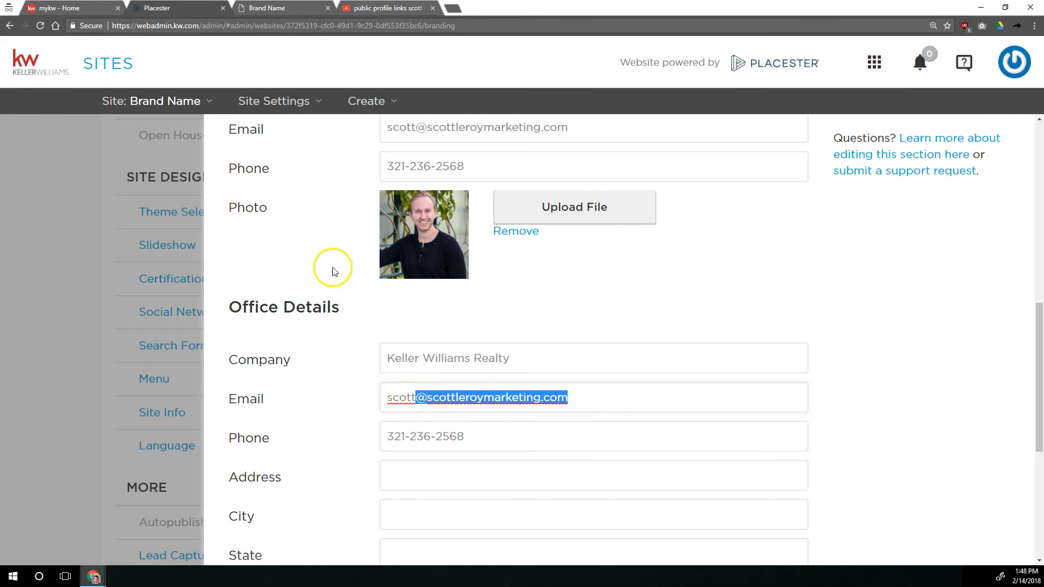
Switch to the live site and look through the home page from header to footer for where branding and contact details belong
left_click(296, 8)
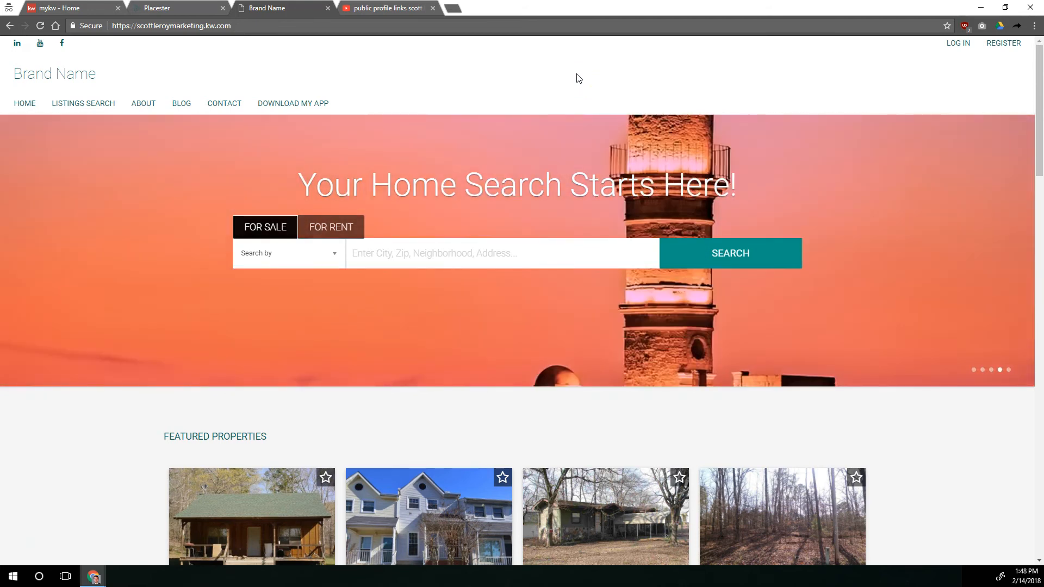
left_click(577, 65)
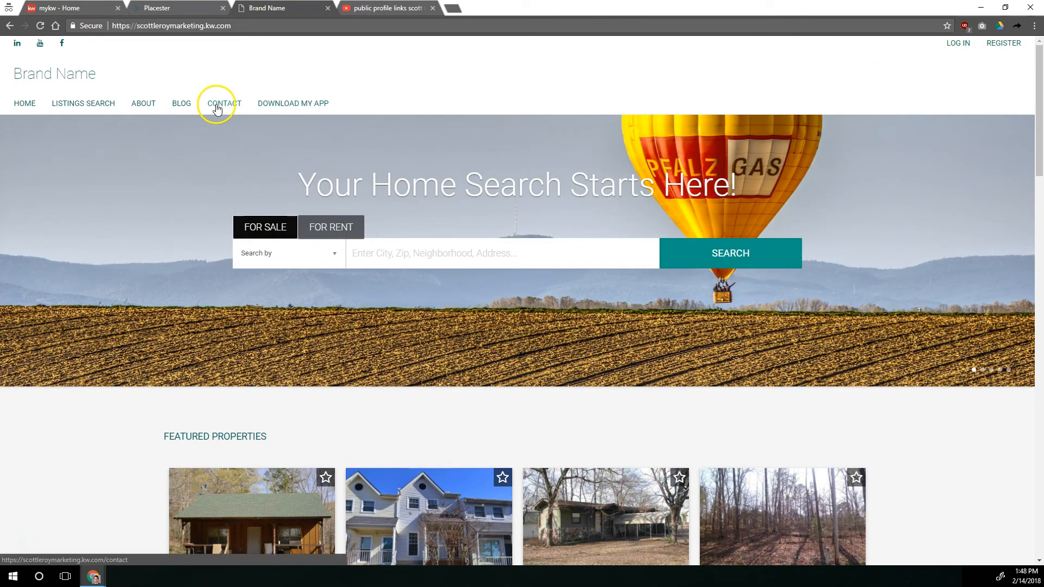
scroll(291, 252, "down", 20)
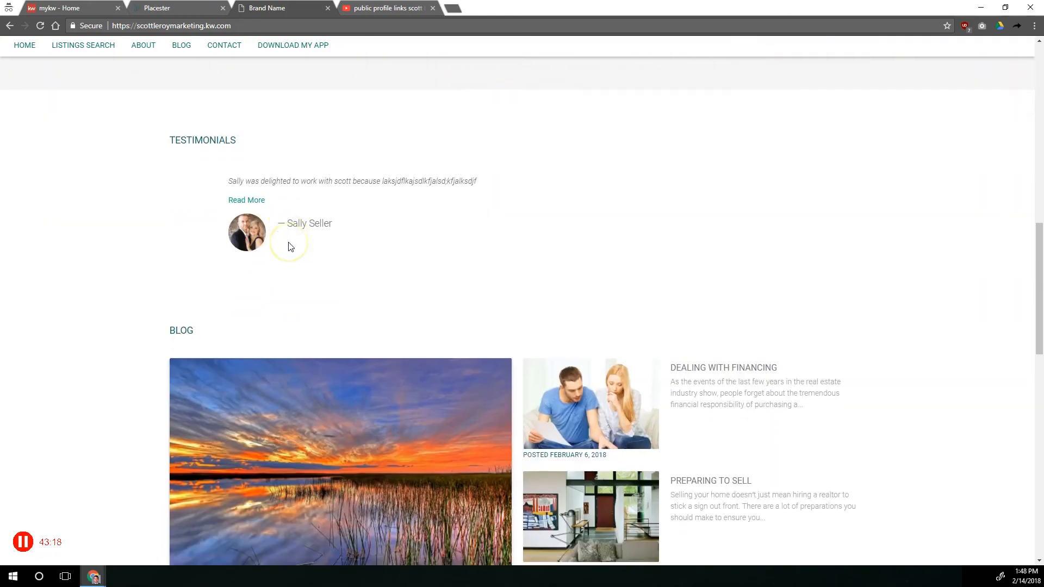
scroll(291, 246, "down", 3)
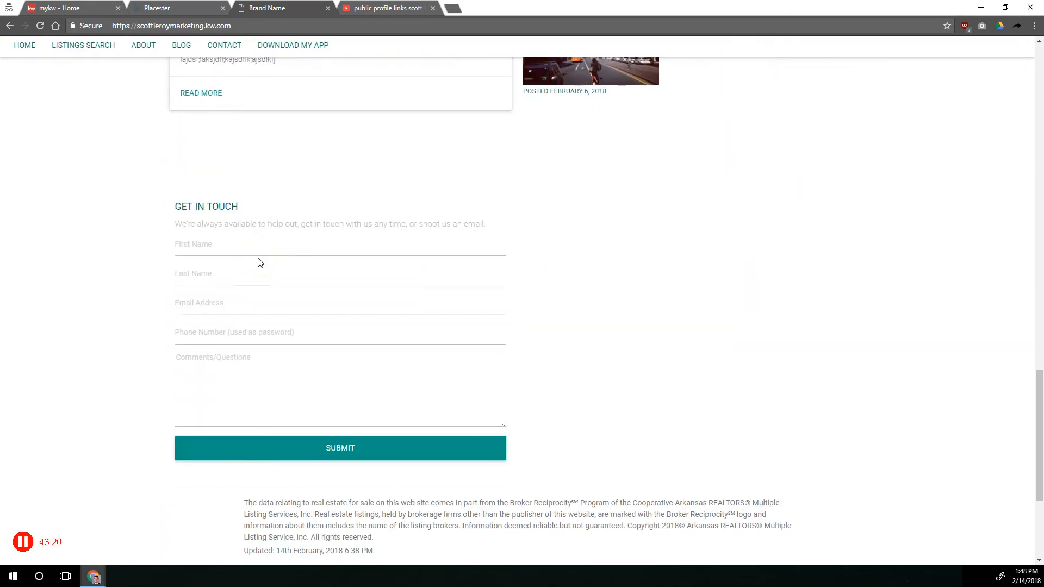
scroll(260, 262, "down", 4)
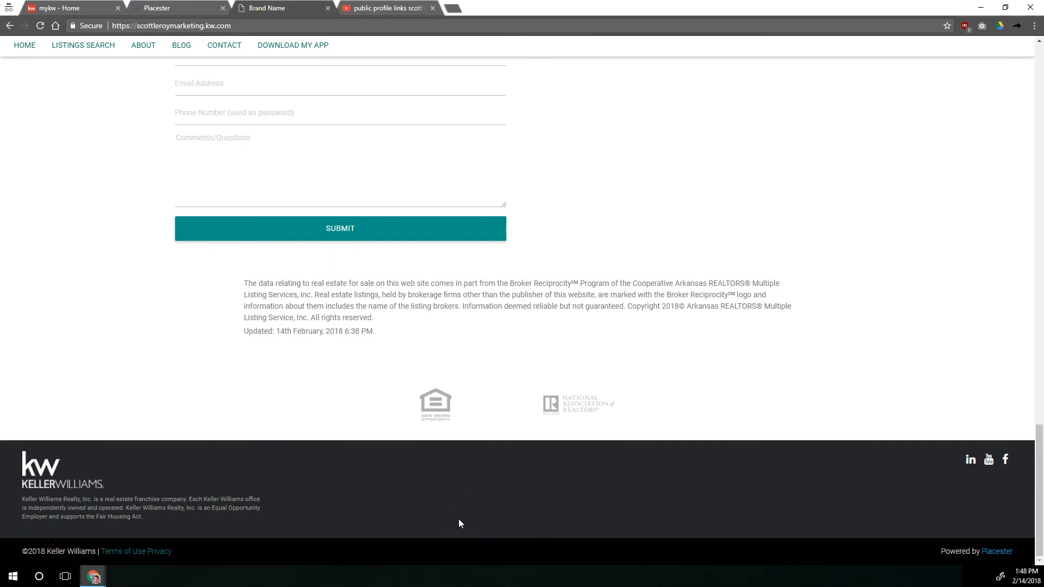
scroll(487, 470, "up", 20)
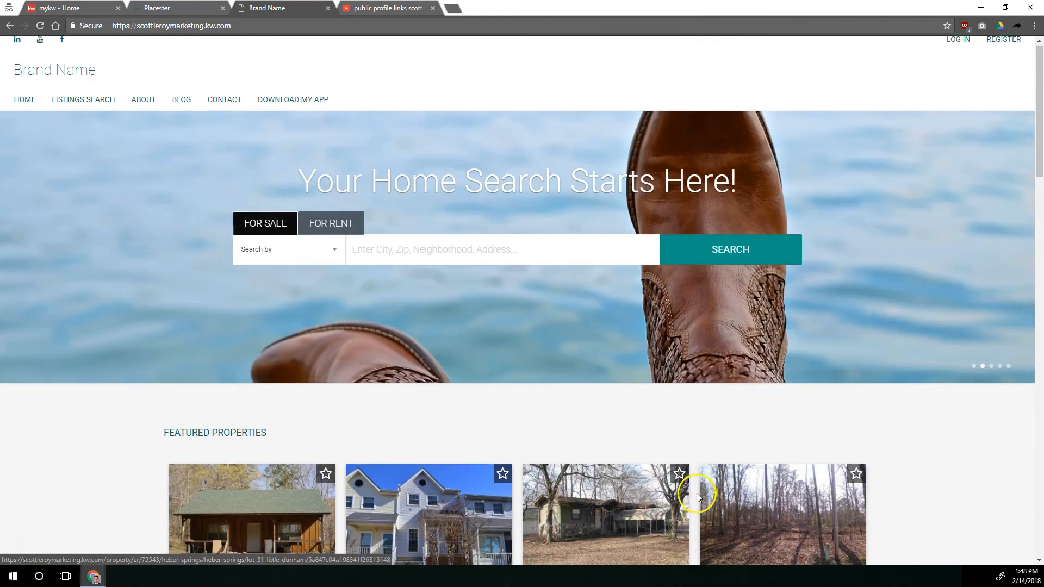
Look over the rest of the live home page and review the email and phone entries in Placester's Office Details
scroll(696, 495, "down", 15)
scroll(696, 496, "down", 8)
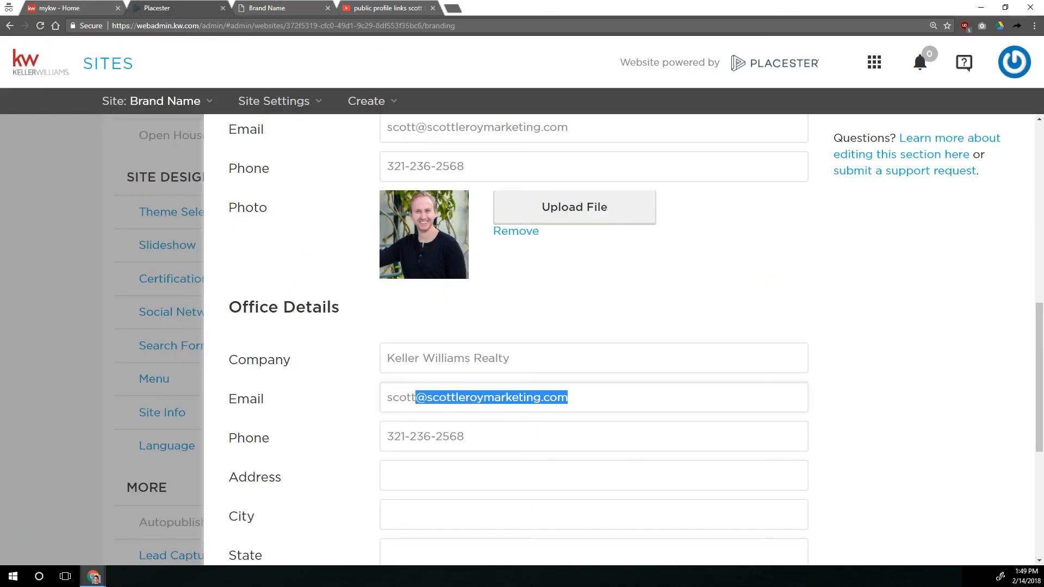
left_click(603, 401)
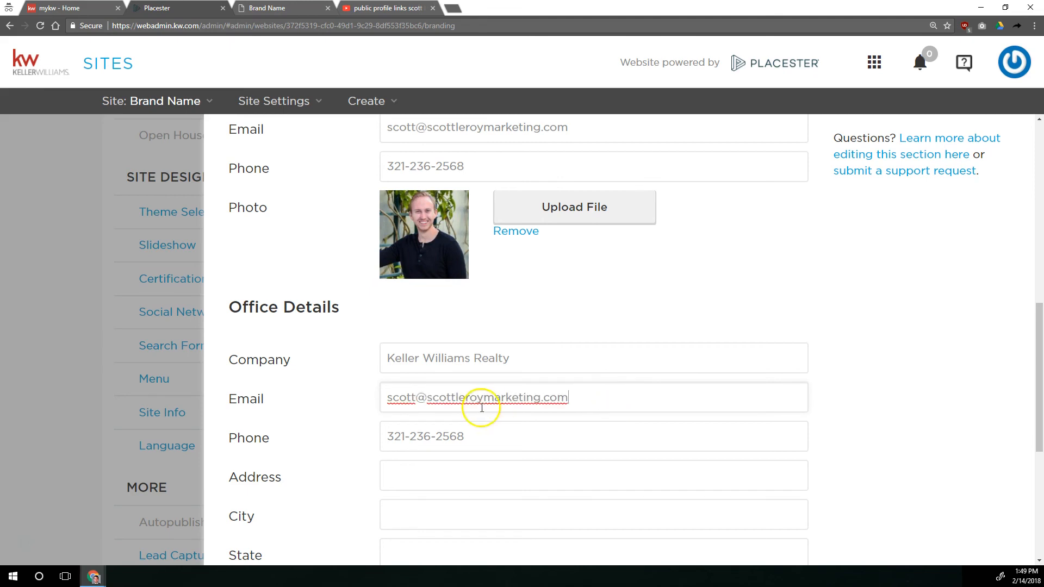
left_click(462, 434)
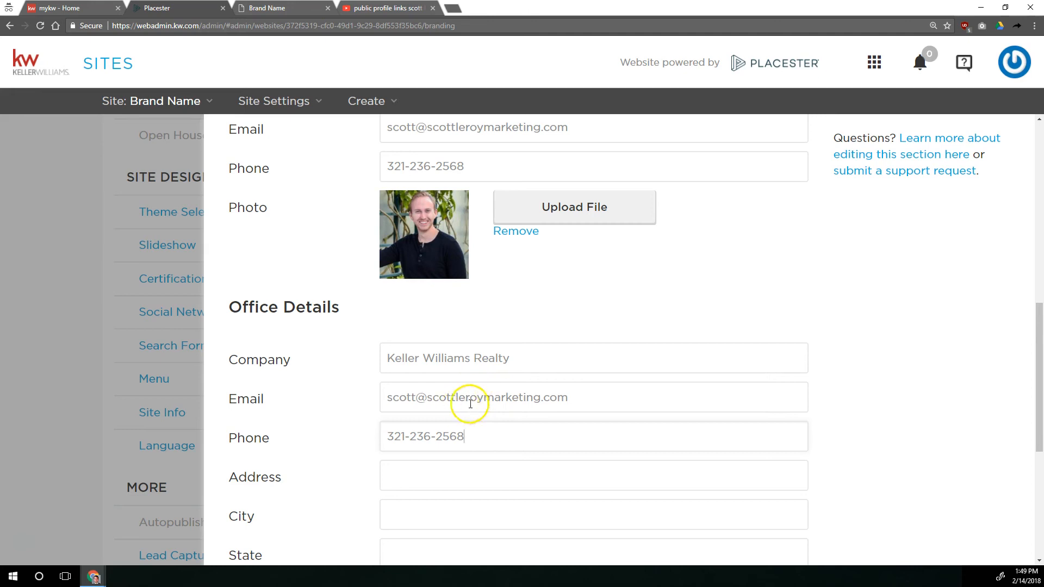
left_click_drag(581, 389, 321, 392)
scroll(348, 396, "down", 2)
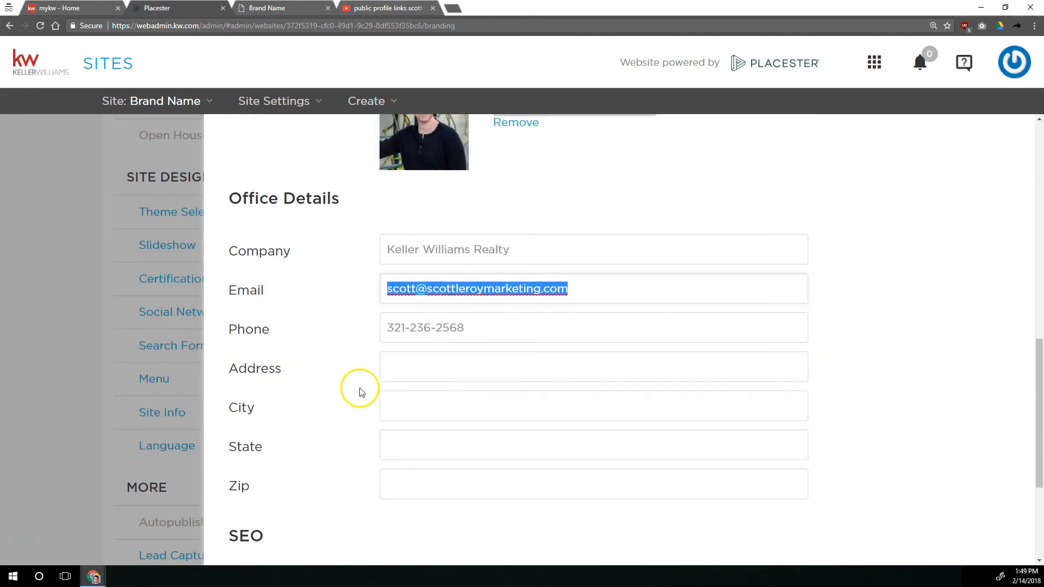
Fill in the office's street address, city, state and zip code in Office Details
left_click(481, 359)
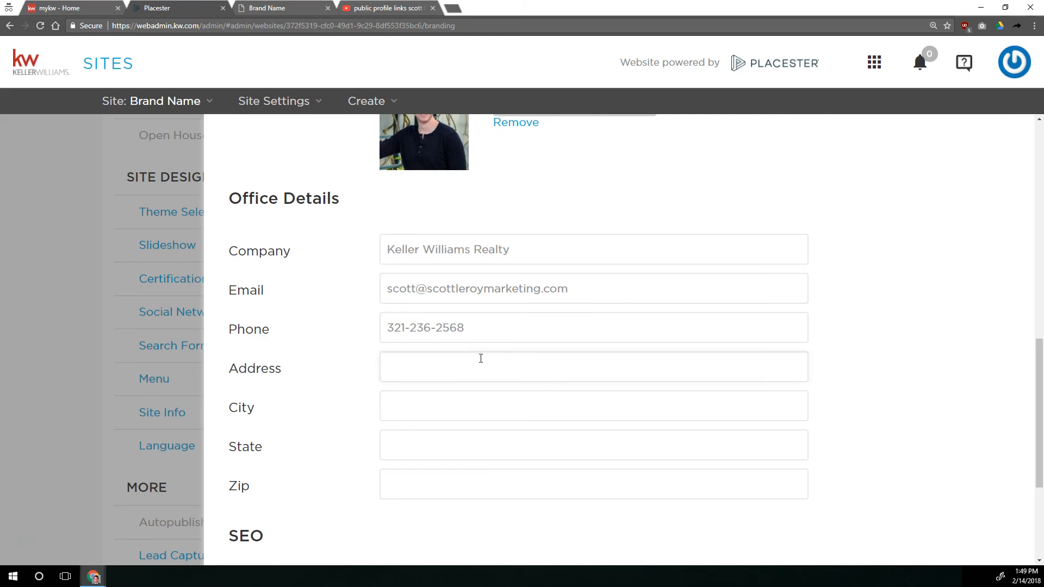
type("132 Main St")
key("Tab")
type("Orlando")
key("Tab")
type("FL")
key("Tab")
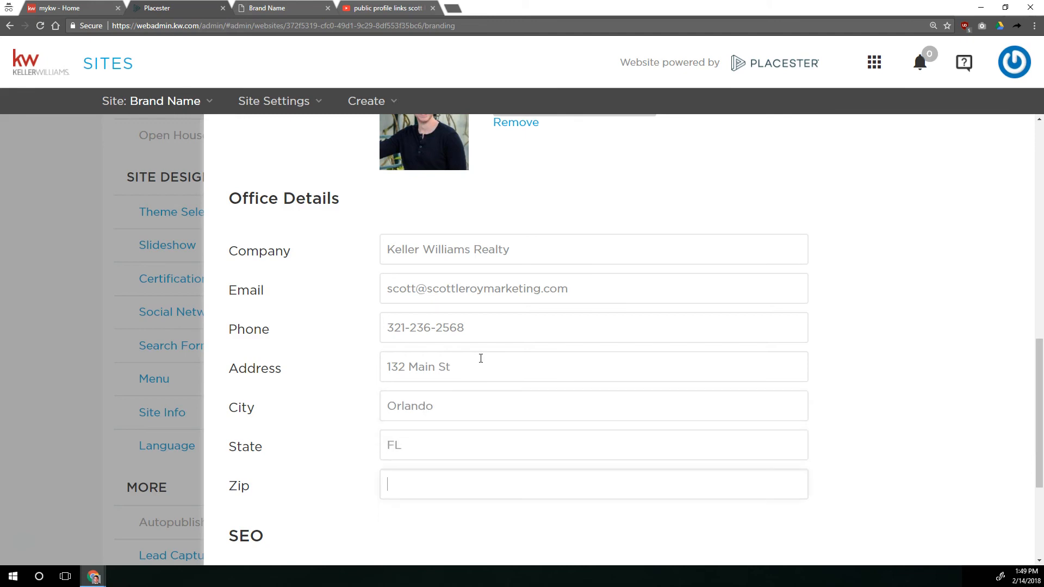
type("12345")
Review the SEO section with its Meta Title and Meta Description fields
scroll(442, 326, "down", 3)
left_click(421, 381)
left_click(415, 418)
left_click(430, 380)
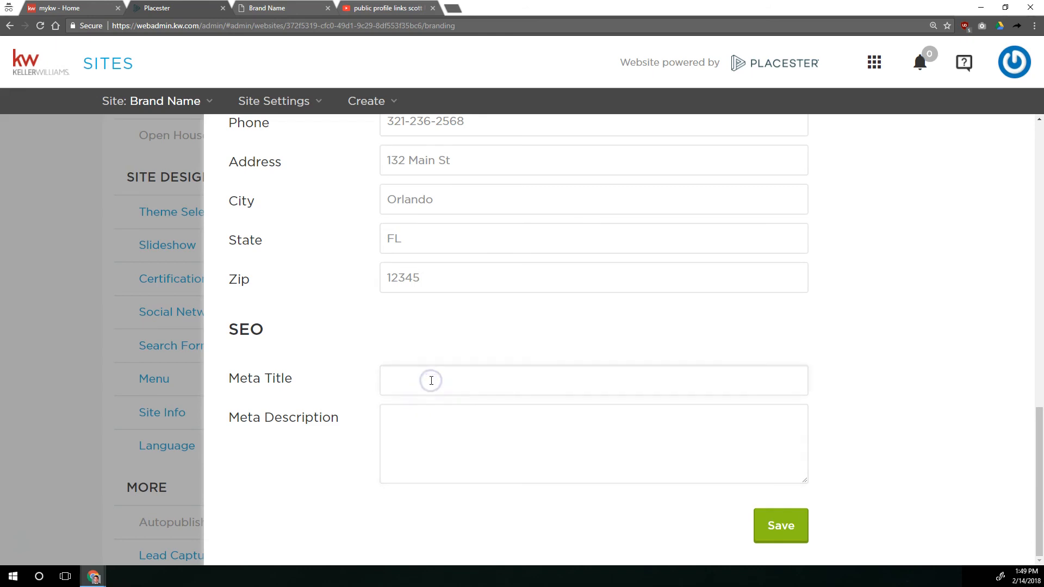
left_click_drag(269, 324, 213, 340)
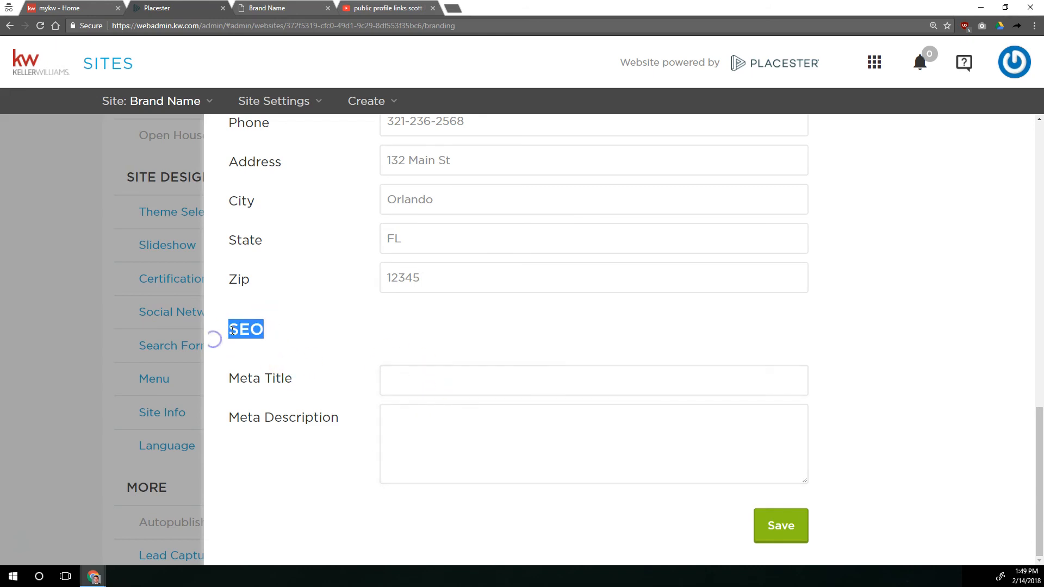
left_click(414, 341)
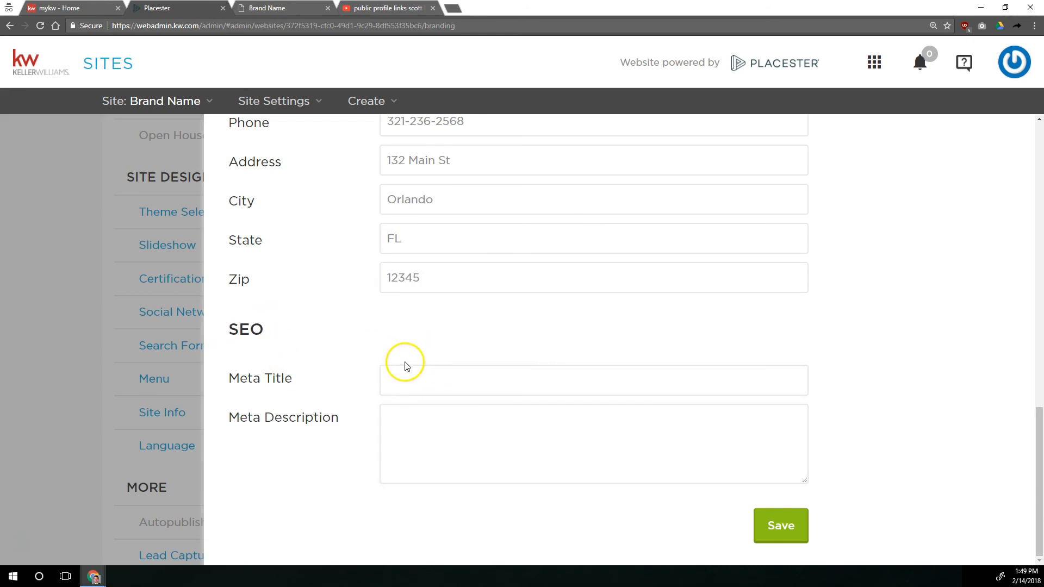
left_click(424, 425)
left_click(416, 393)
Switch to YouTube and search for the agent's name followed by "search engine optimization"
left_click(386, 7)
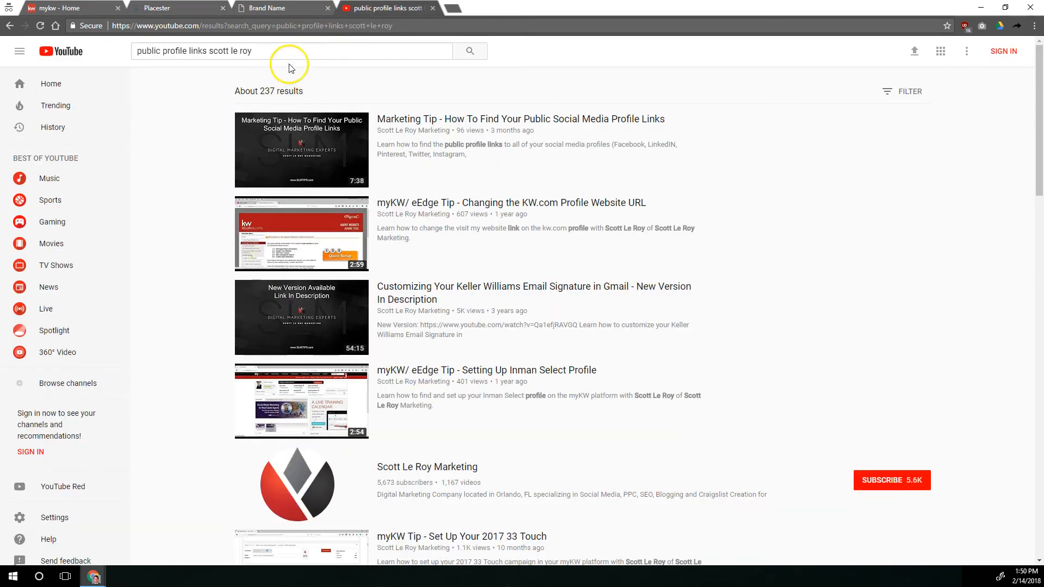
triple_click(291, 53)
type("scott le roy e")
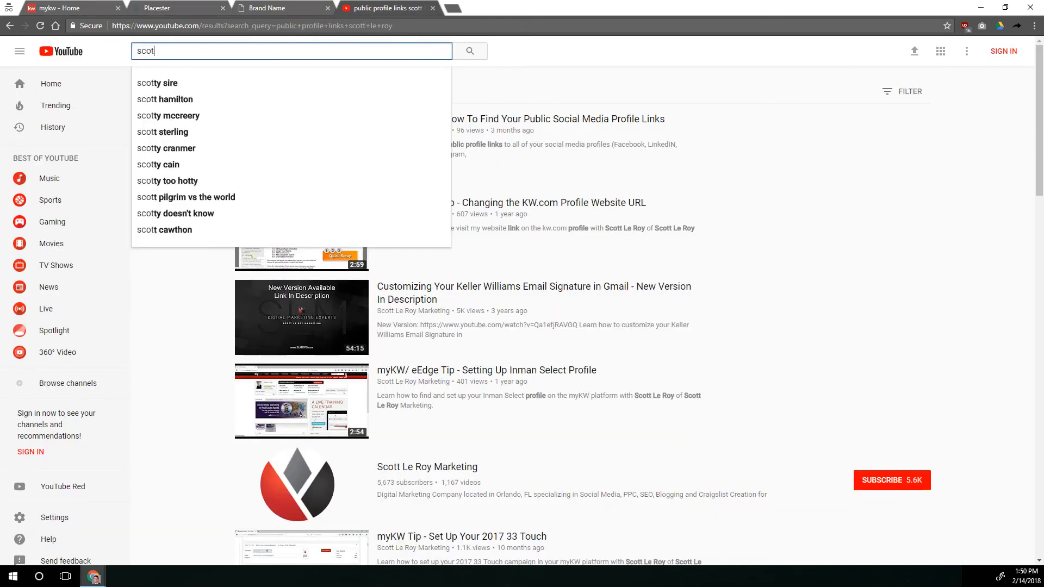
key("BackSpace")
key("BackSpace")
key("BackSpace")
key("BackSpace")
key("BackSpace")
key("BackSpace")
type("r")
key("BackSpace")
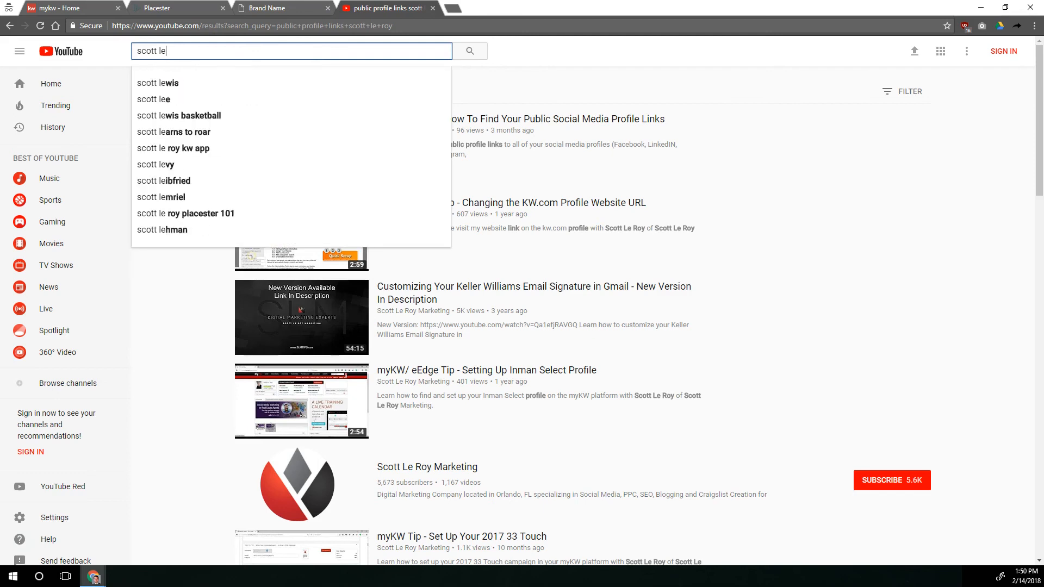
type("roy ")
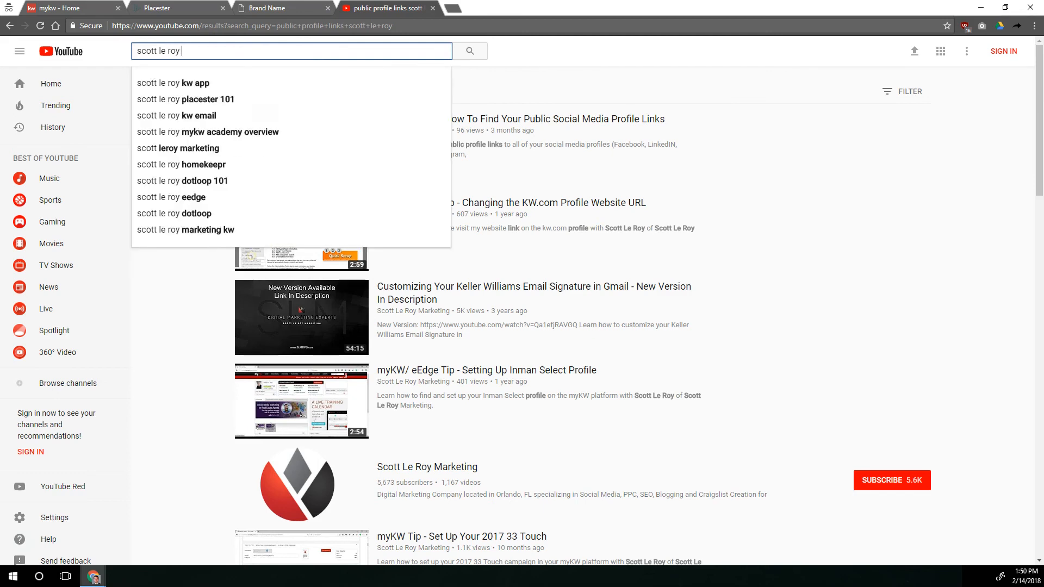
type("search engine optimization")
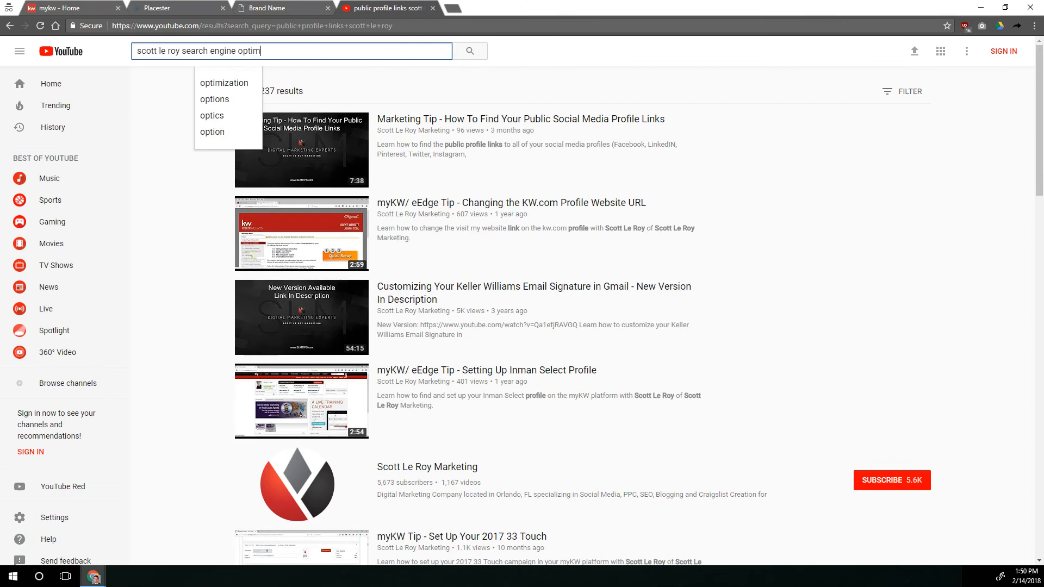
key("Return")
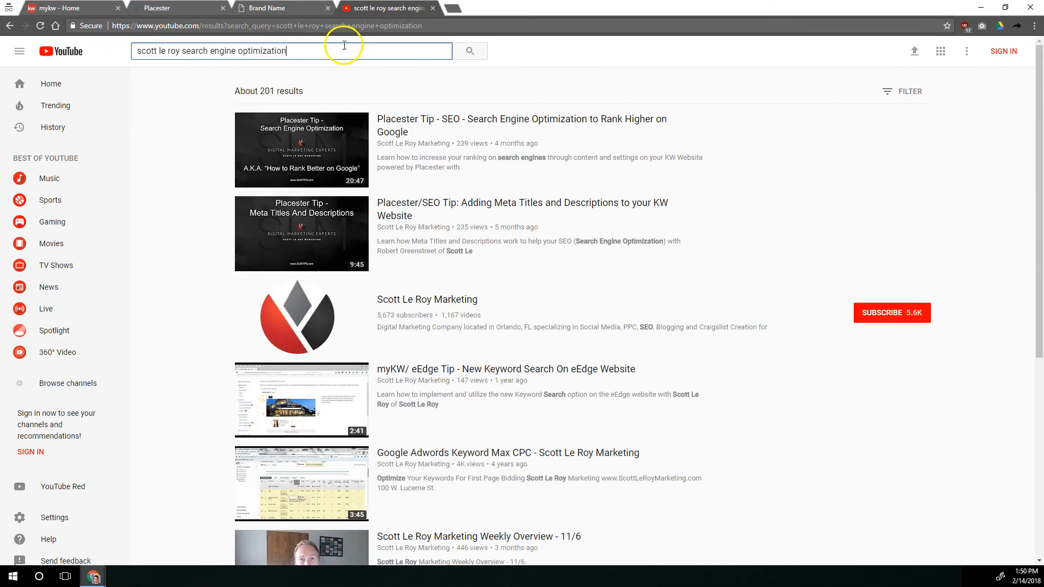
Copy the link to the "Placester Tip - SEO - Search Engine Optimization to Rank Higher on Google" video and return to Placester's Meta Title field
right_click(438, 122)
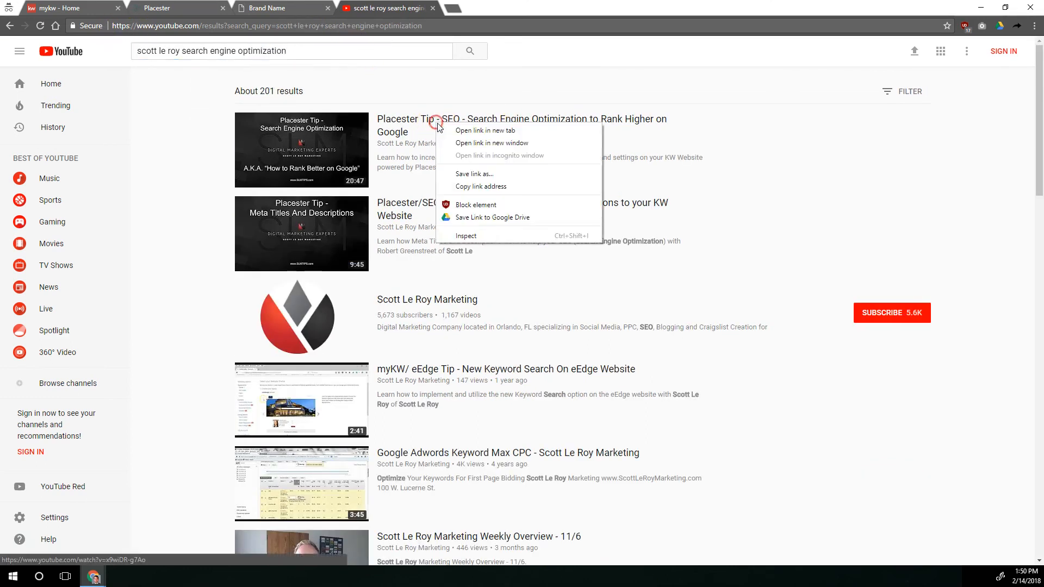
left_click(481, 187)
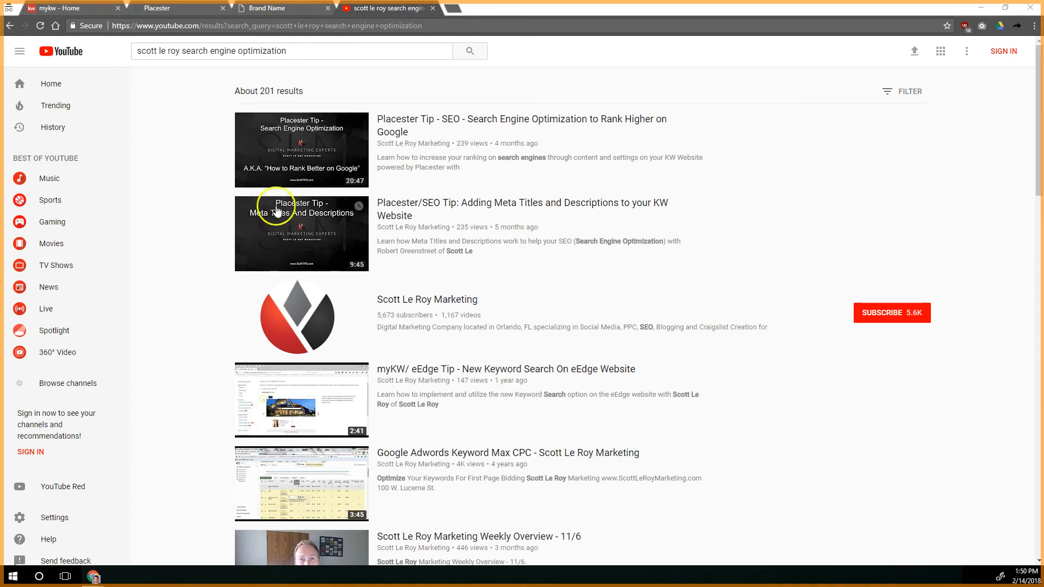
left_click(269, 8)
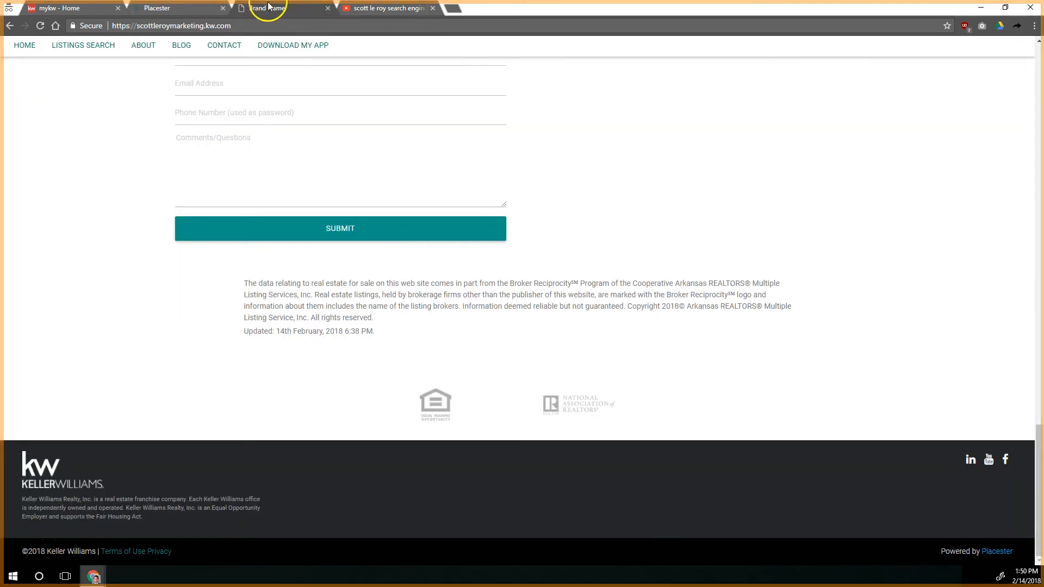
left_click(203, 9)
left_click(421, 391)
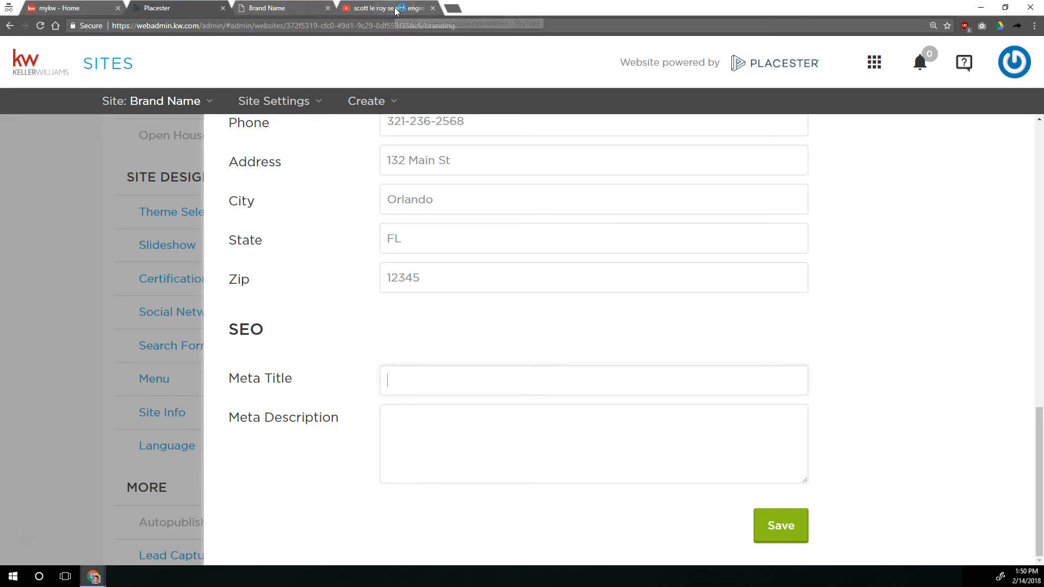
Search Google for "scott Le Roy Marketing" in a new tab and examine the title of the first result
key("ctrl+t")
type("sc")
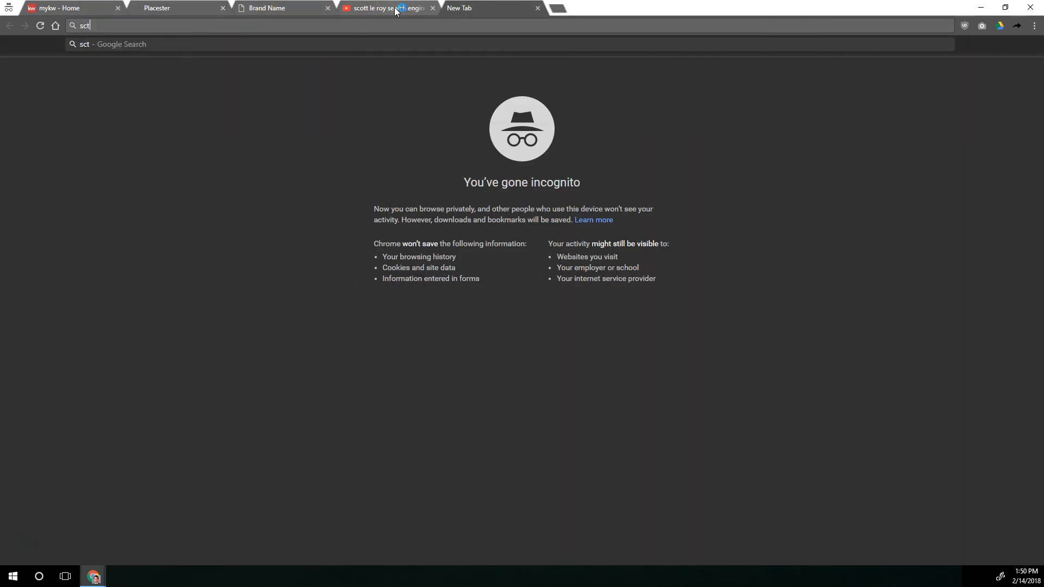
type("ott Le Roy Marke")
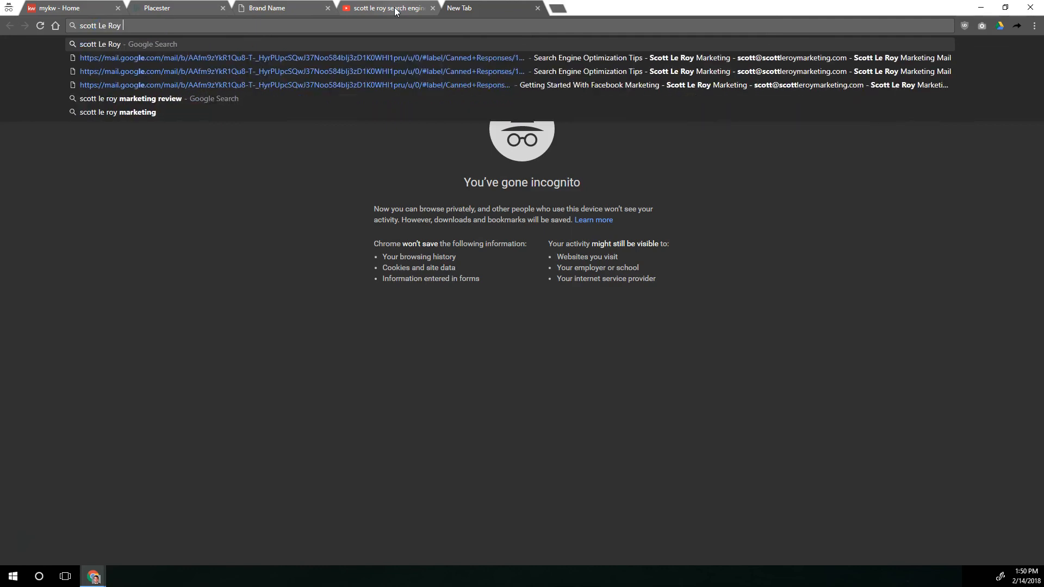
type("ting")
key("Return")
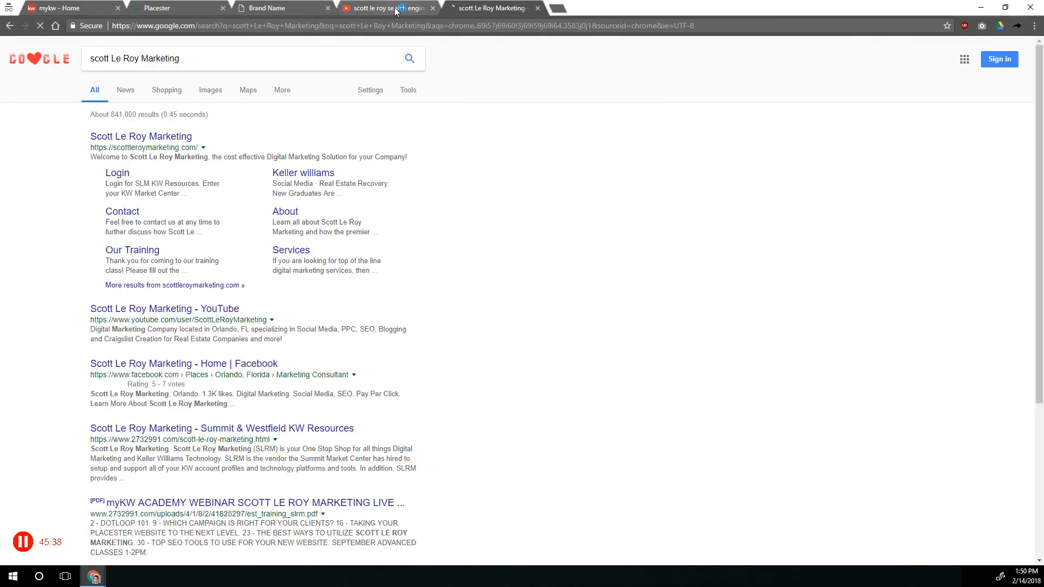
key("ctrl+plus")
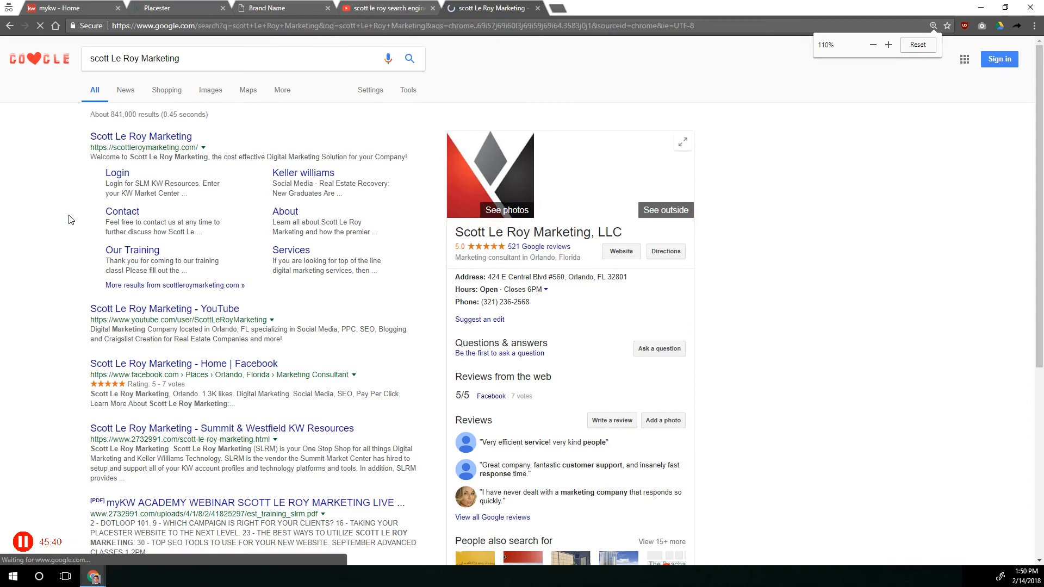
key("ctrl+plus")
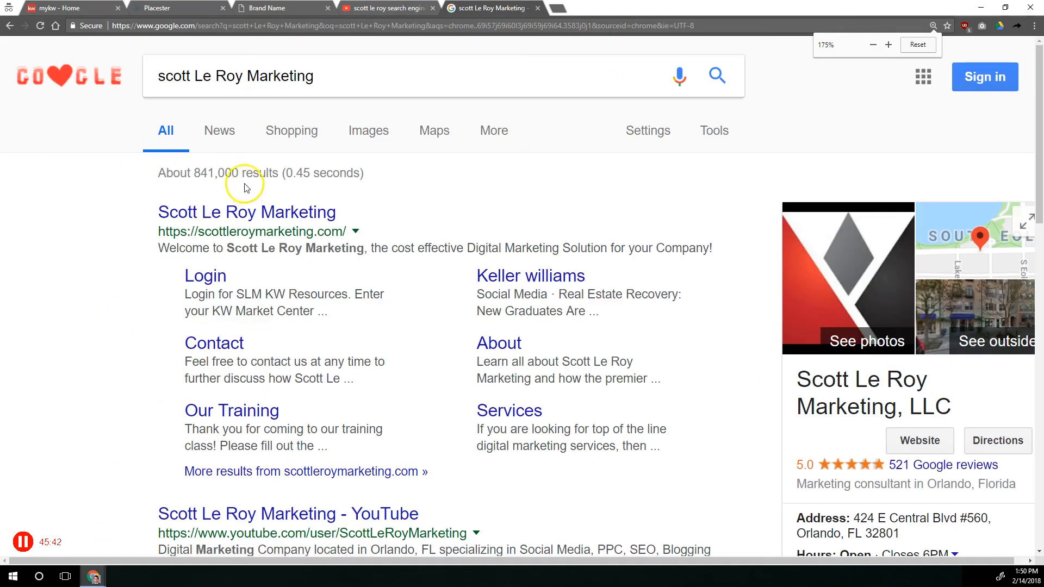
left_click_drag(156, 208, 351, 220)
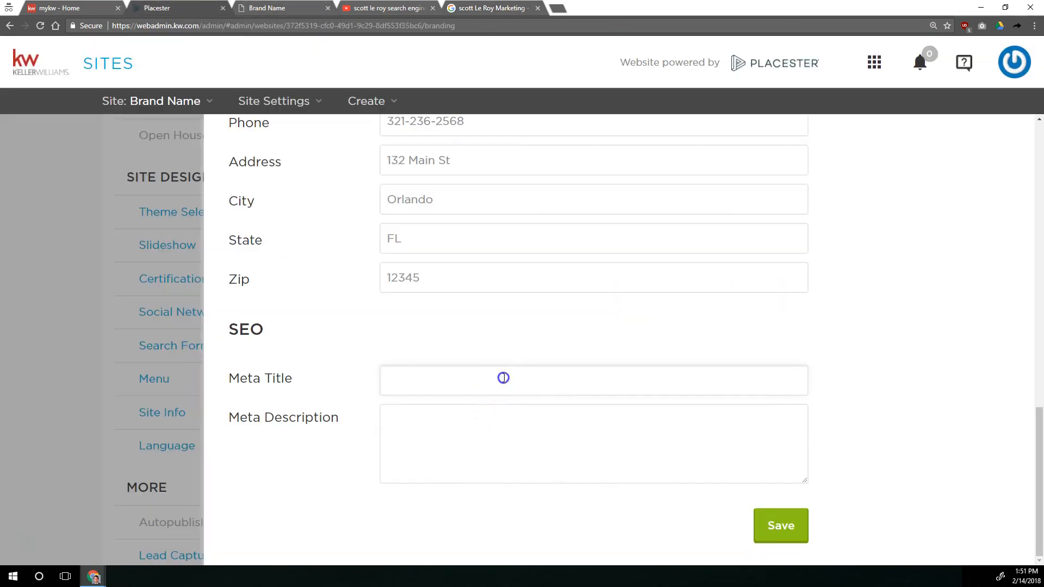
Compare the Meta Title field with the Google result titles, checking where the myKW Academy webinar title is cut off
left_click(504, 378)
left_click(509, 376)
left_click(479, 8)
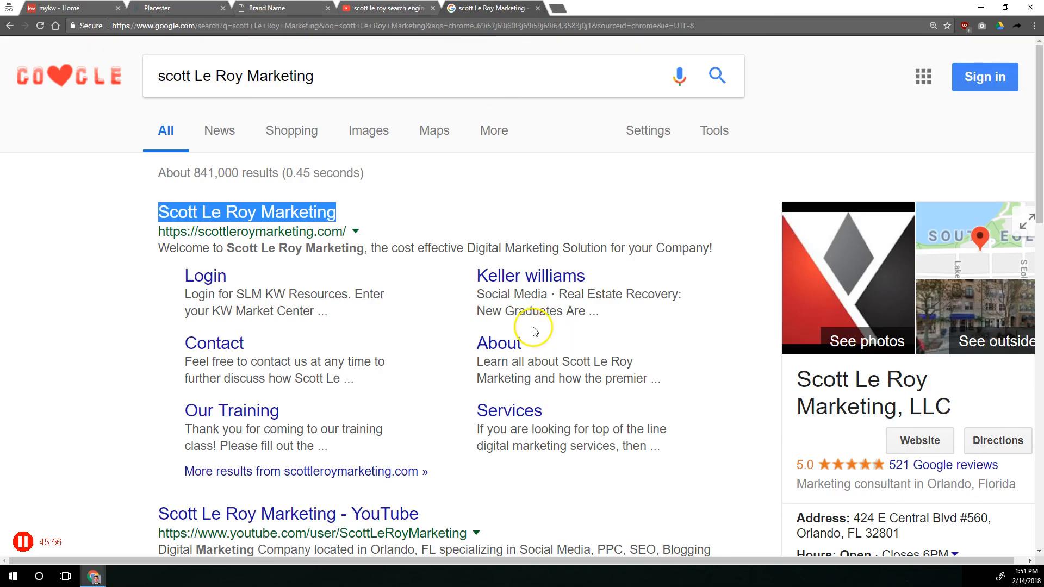
scroll(524, 305, "down", 10)
scroll(523, 299, "down", 2)
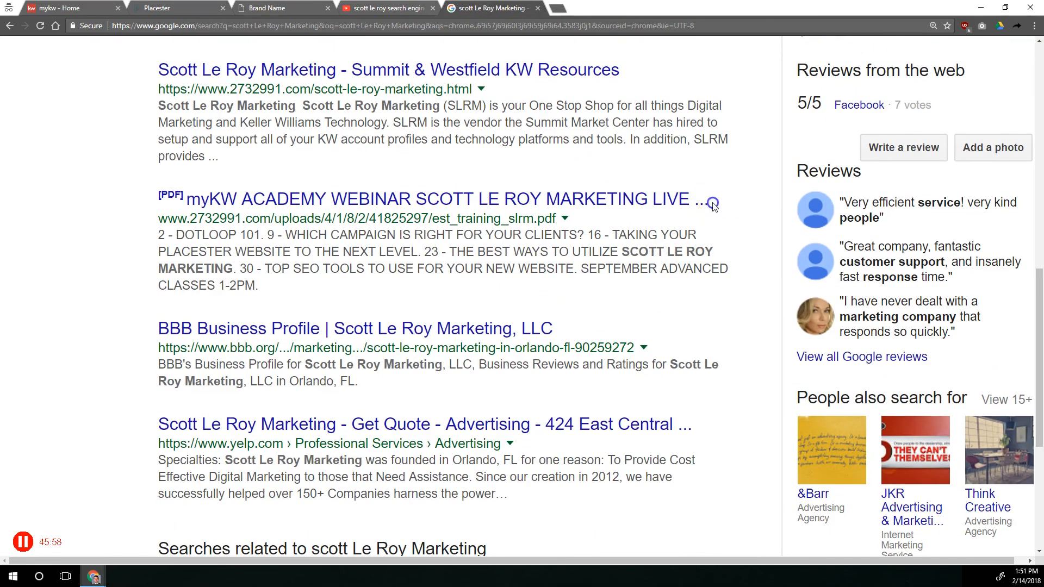
double_click(694, 202)
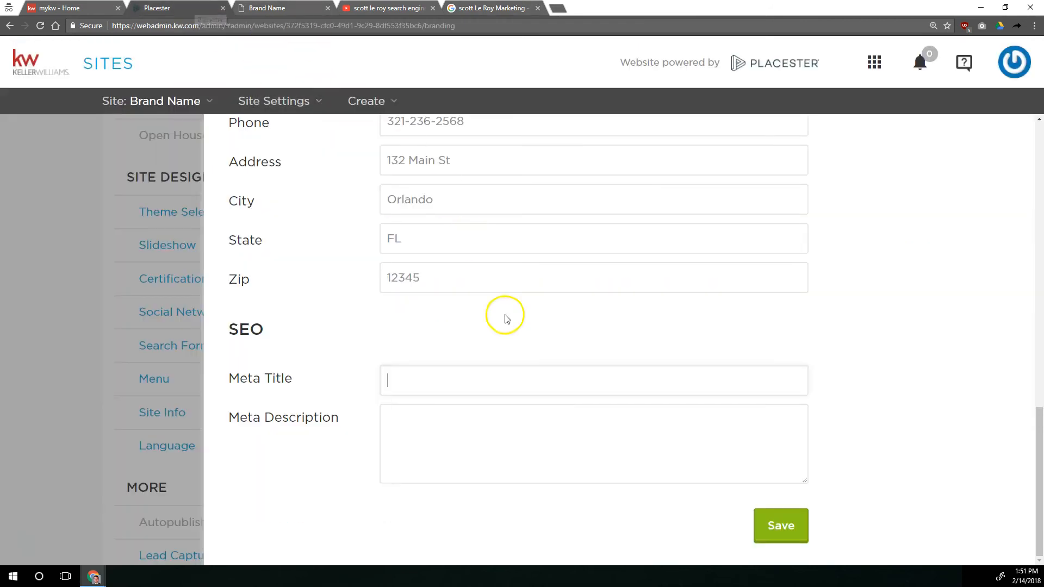
Enter the agent's name followed by " - Search Homes For Sale In Orlando, FL" as the Meta Title
left_click(494, 375)
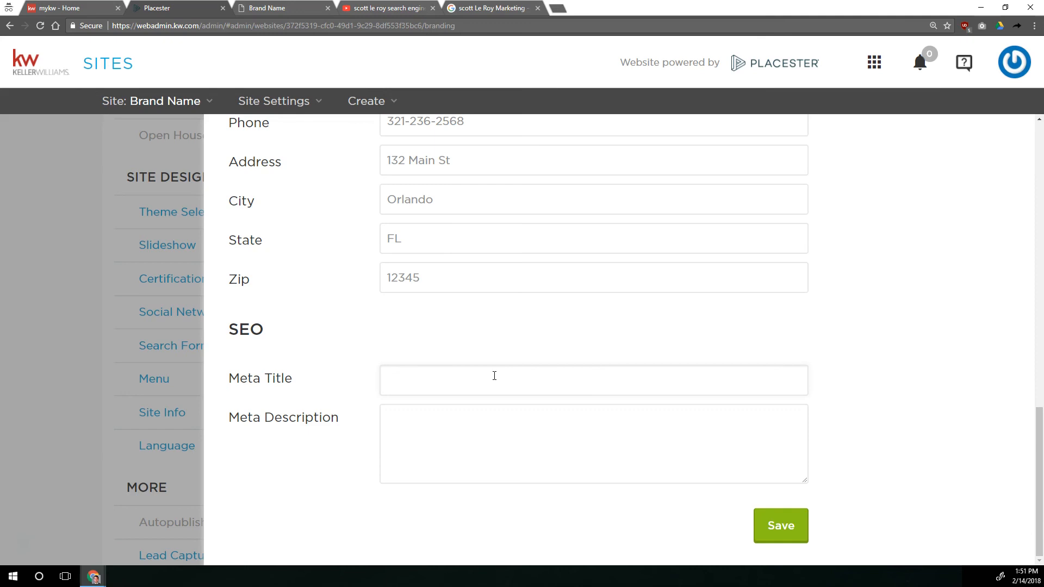
type("cott Le Roy - Search Homes For Sale In Orl")
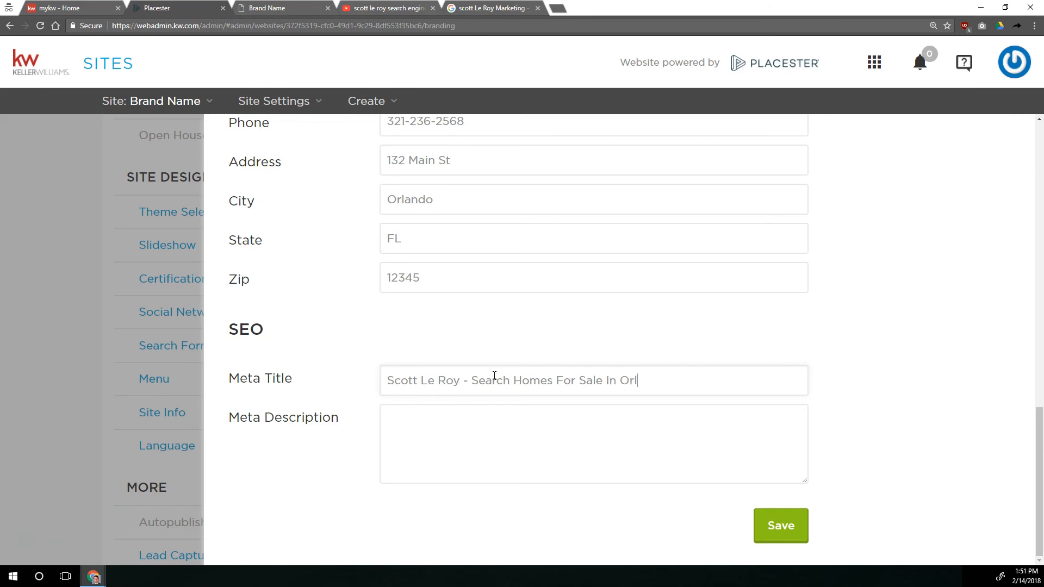
type("ando, FL -")
Extend the Meta Title after "FL" with the agent's phone number and "Keller Williams Realty", each preceded by a hyphen
left_click_drag(712, 390, 685, 387)
key("BackSpace")
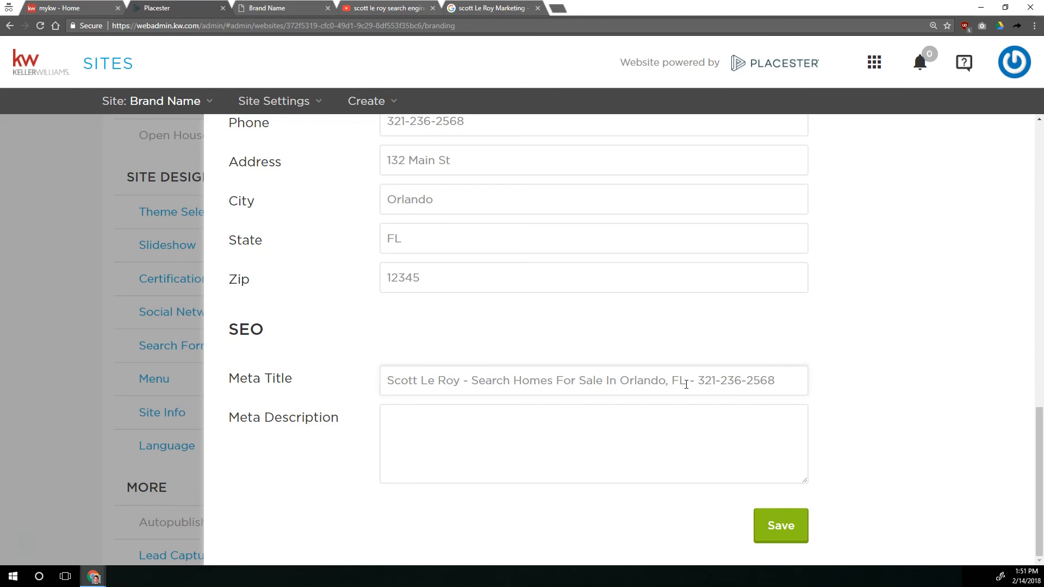
type("- Keller Wilim")
key("BackSpace")
key("BackSpace")
type("liams Realty")
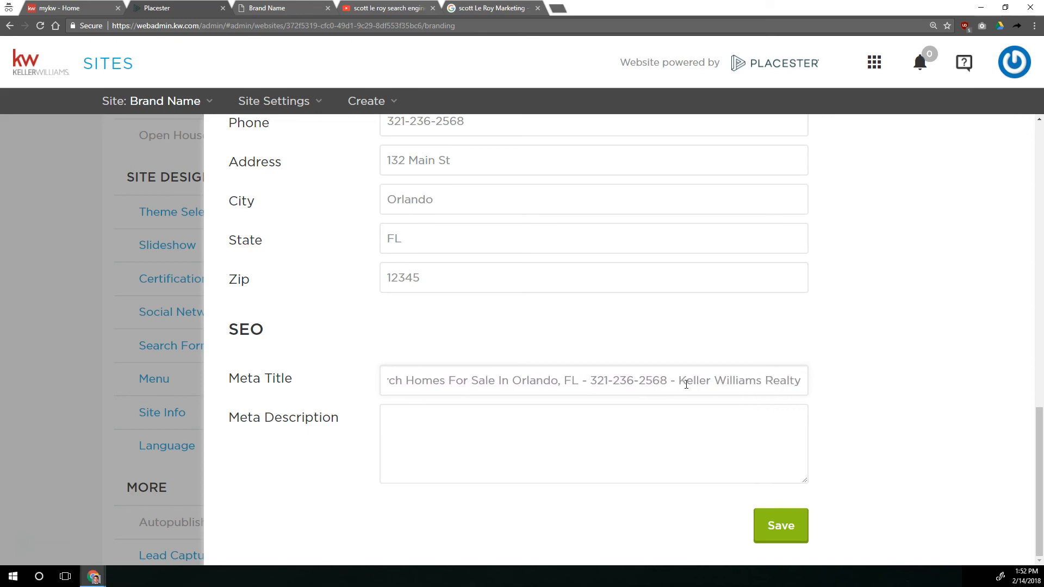
Examine the description under the first Google result as a model for the Meta Description, and switch to the live site
left_click(631, 440)
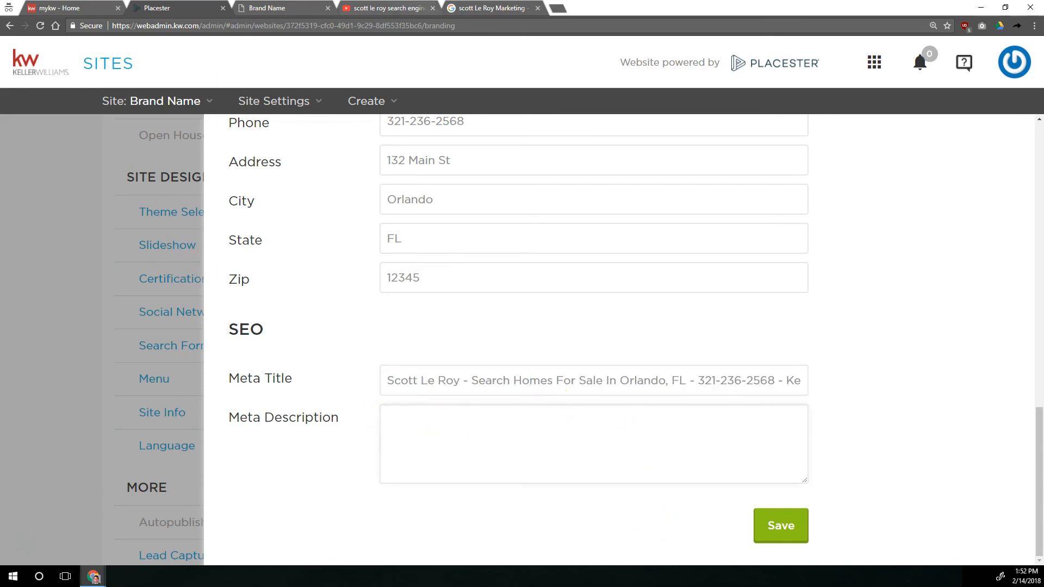
left_click(487, 7)
scroll(307, 157, "up", 5)
scroll(309, 157, "down", 1)
left_click_drag(157, 194, 718, 196)
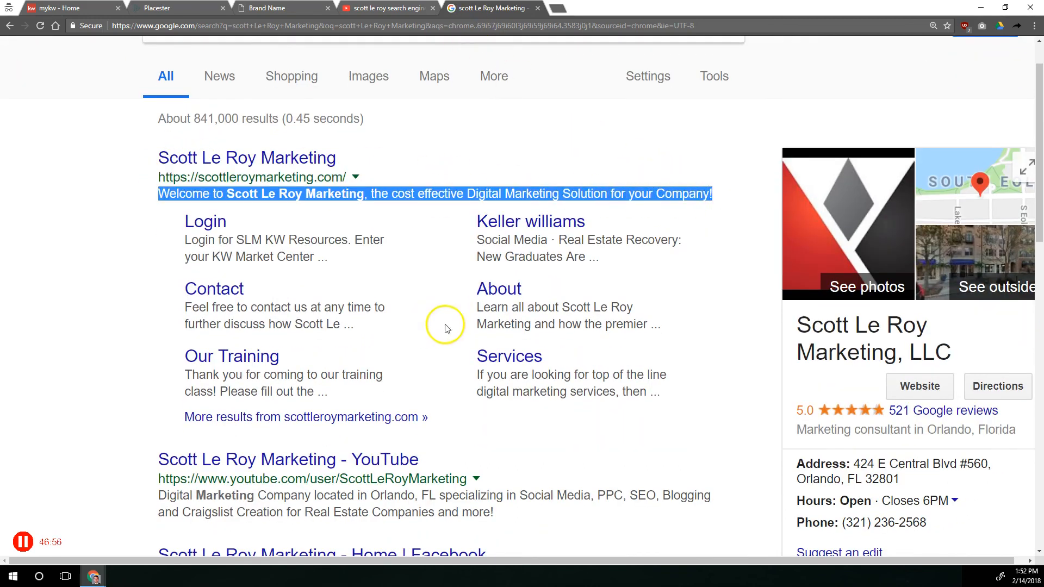
left_click(287, 8)
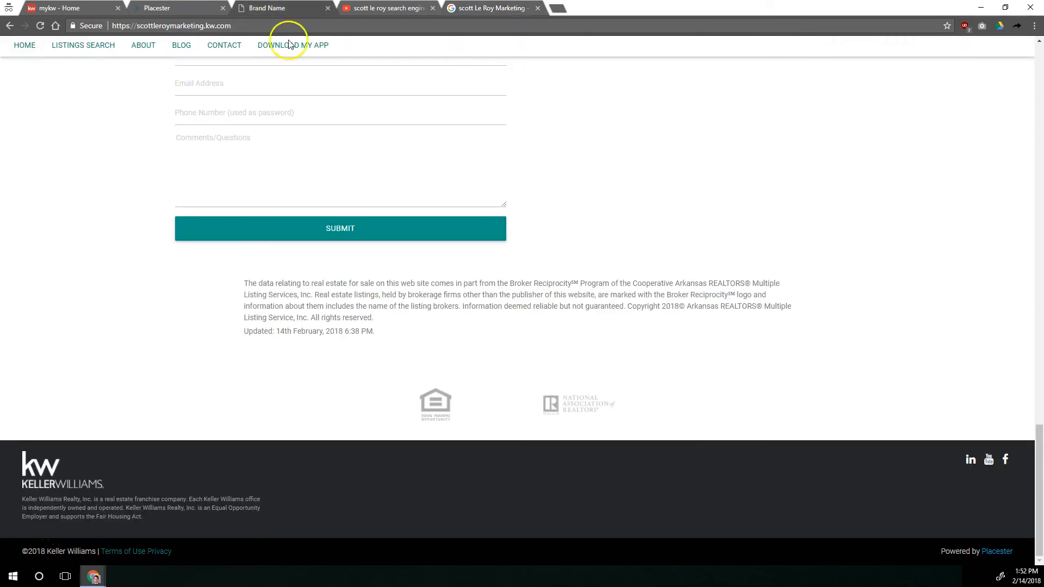
Try "homes for sale in orlando, property for sale in orlando, buy homes in orlando" as the Meta Description, and clear it
left_click(203, 7)
left_click(515, 428)
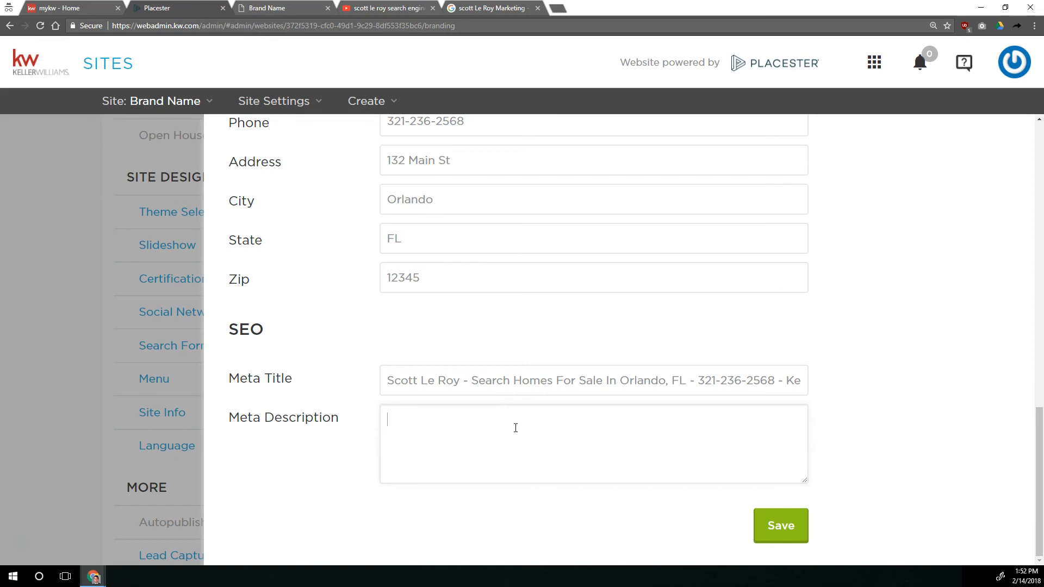
type("homes for sale in orlando, property for sale in norla")
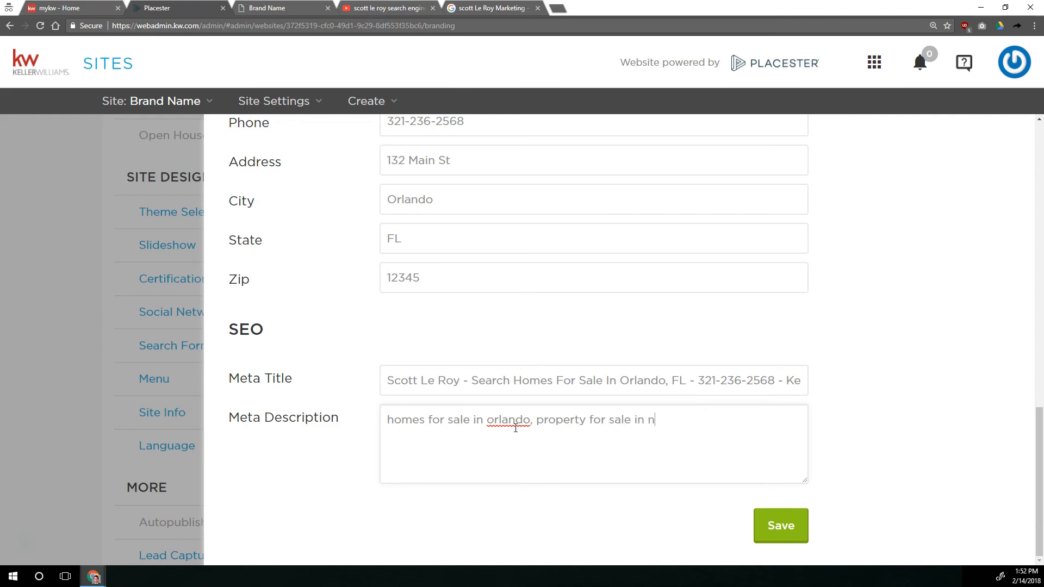
key("BackSpace")
key("BackSpace")
key("BackSpace")
key("BackSpace")
type("orlando, buy")
type("homes in orlando")
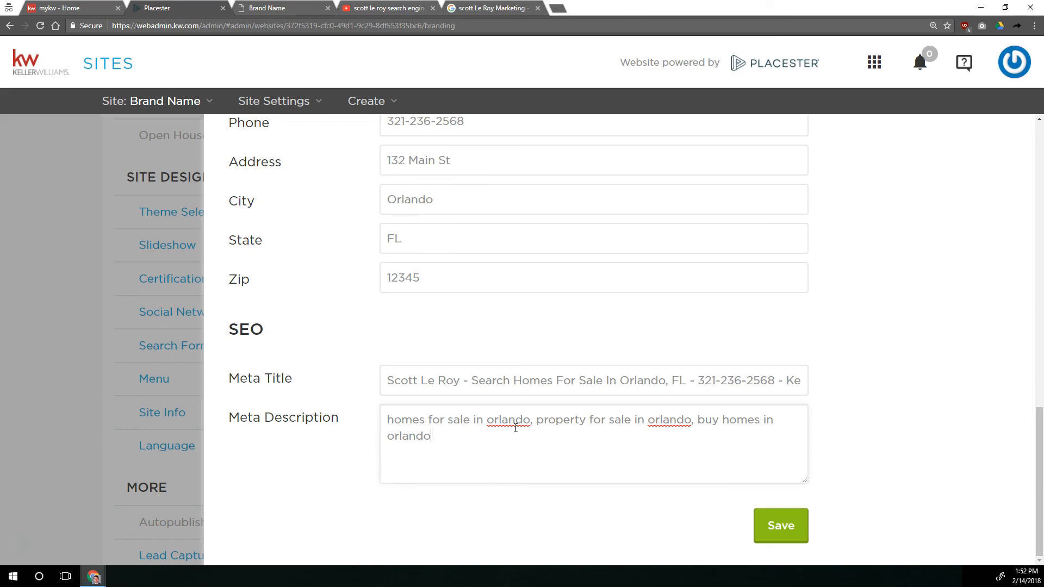
key("ctrl+a")
key("BackSpace")
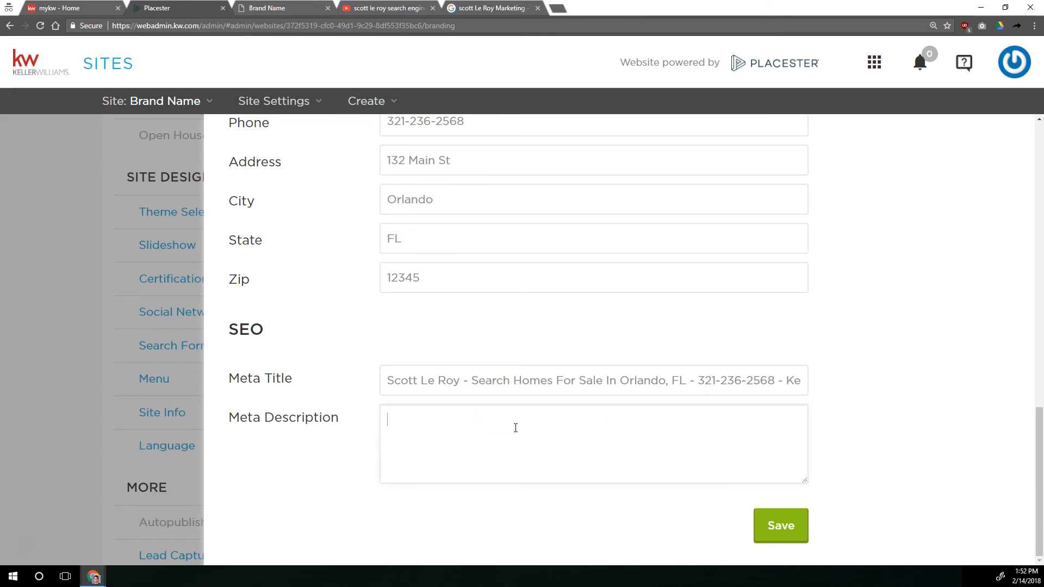
Save a Meta Description of the agent's name followed by "is your local resource to buy or sell a house in and around Orlando, FL."
left_click(487, 8)
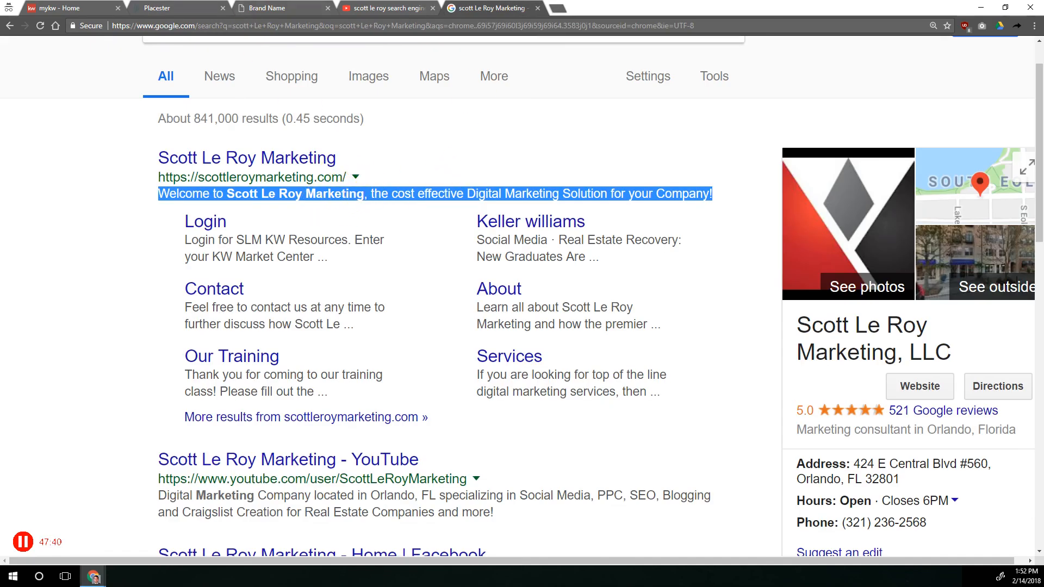
left_click(187, 9)
left_click(479, 418)
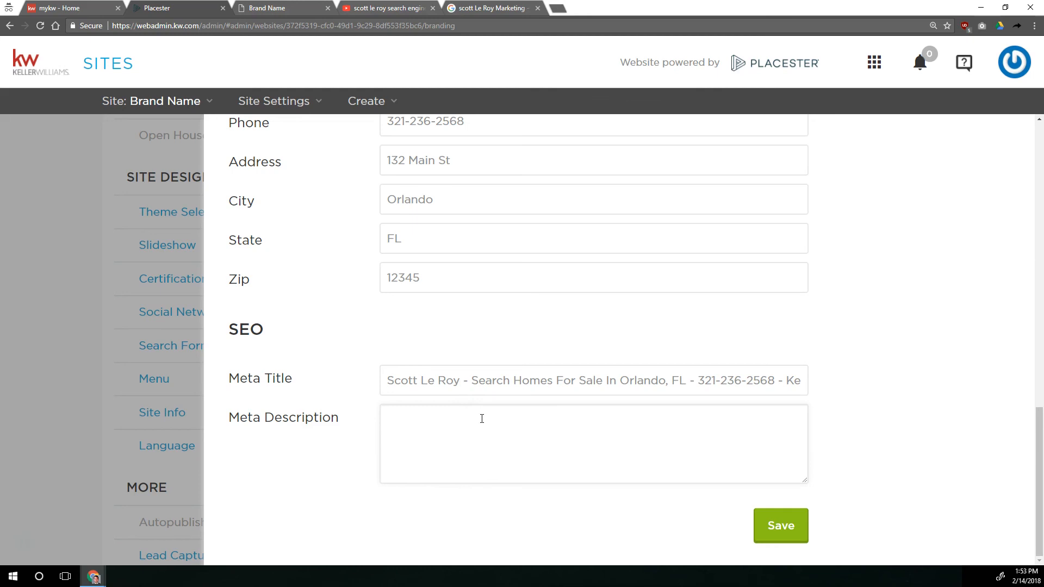
type("Scott Le Roy")
type(" Is ")
type("s your local res")
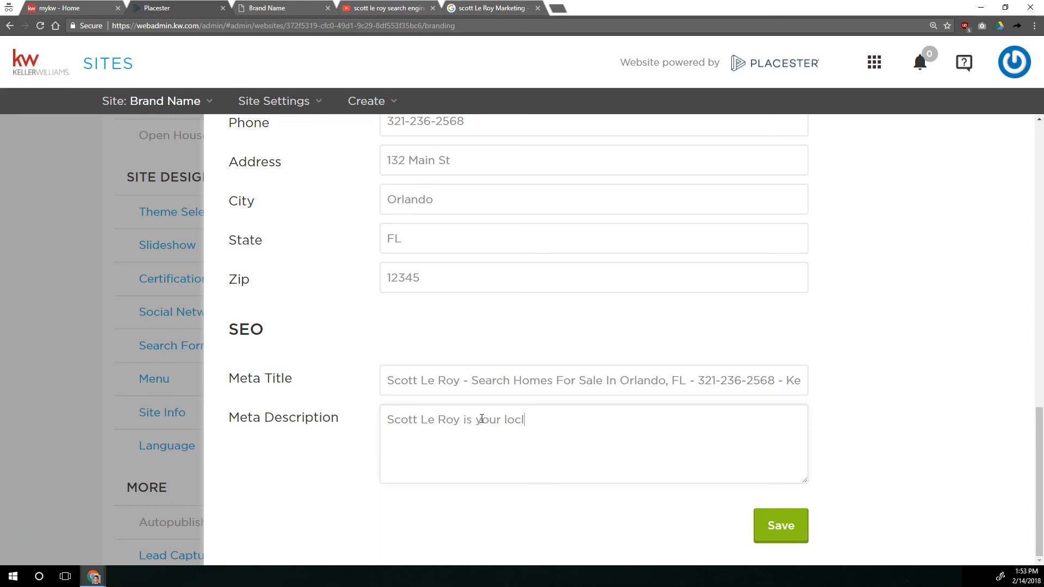
type("ource to buy or sa")
type("ll a hou")
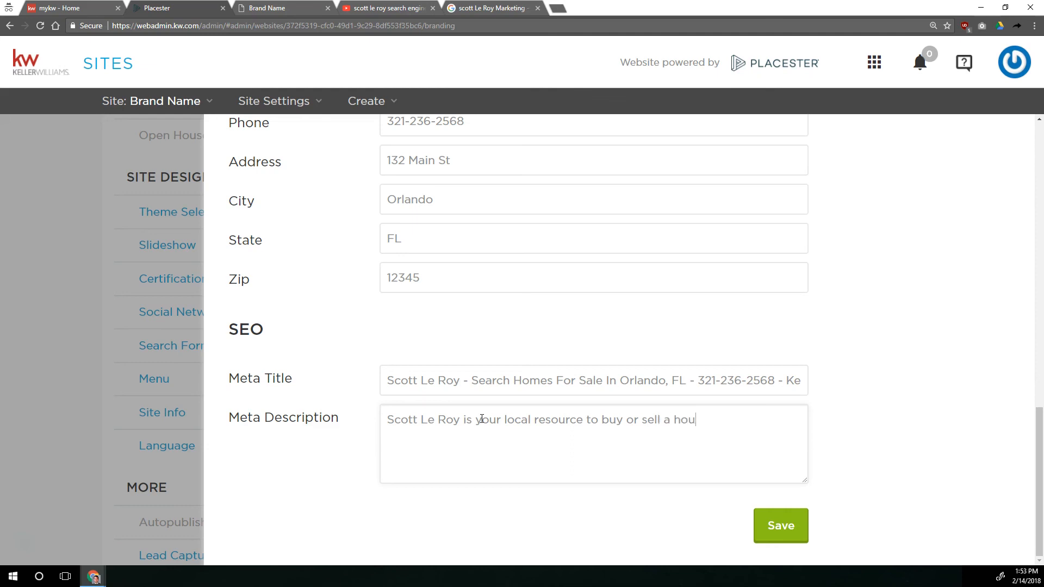
type("se in and around Orlando, FL.")
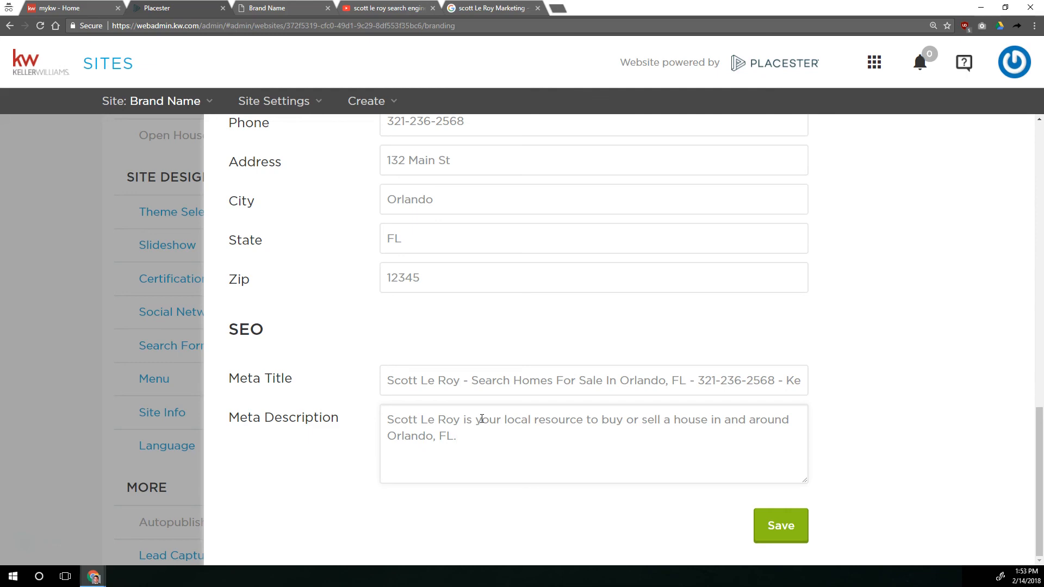
left_click(479, 407)
left_click(779, 523)
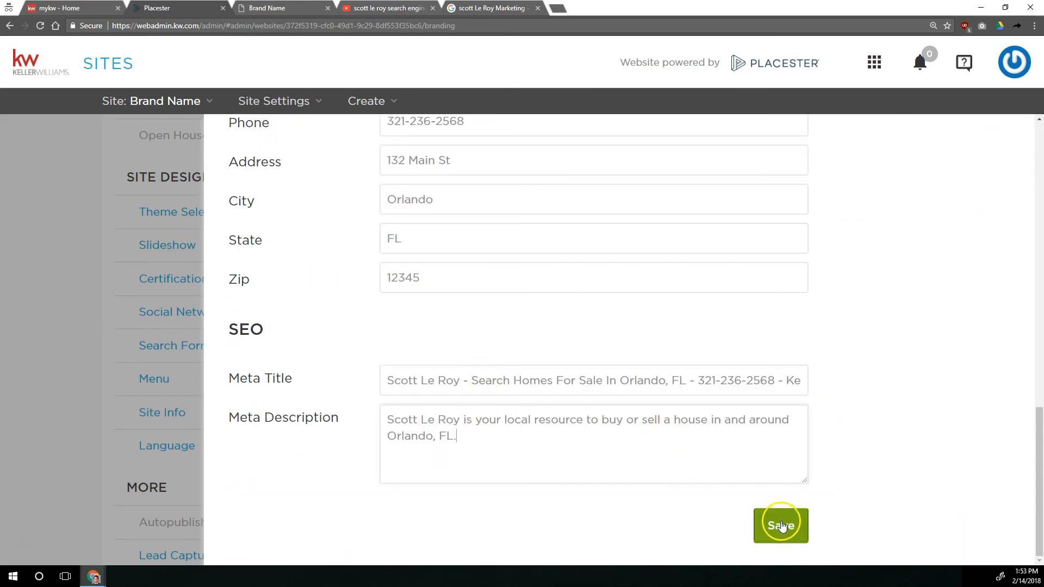
Reload the live site and examine the brand name, tagline and agent contact details in its header
left_click(250, 7)
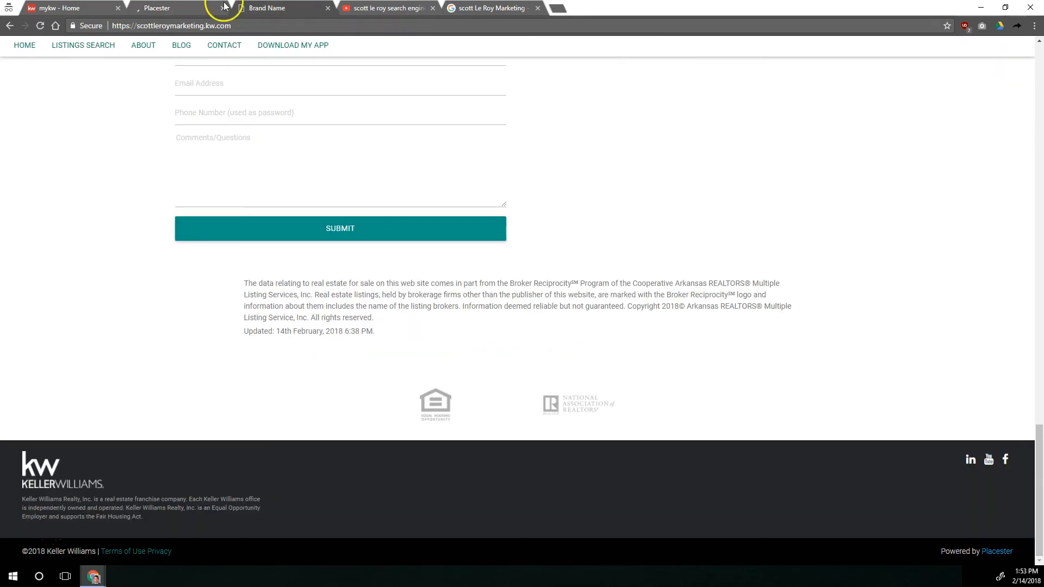
left_click(40, 26)
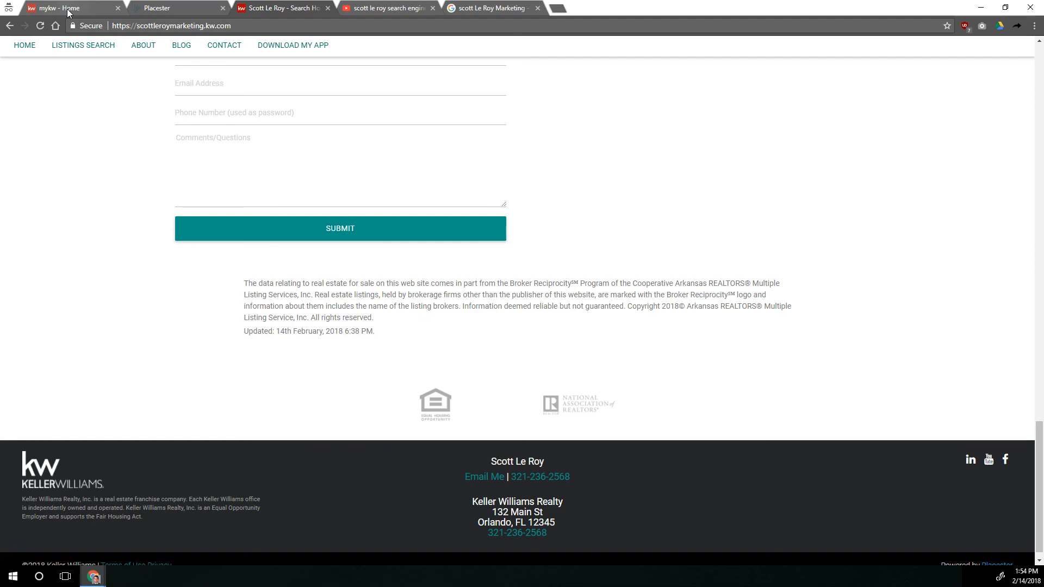
scroll(135, 177, "up", 20)
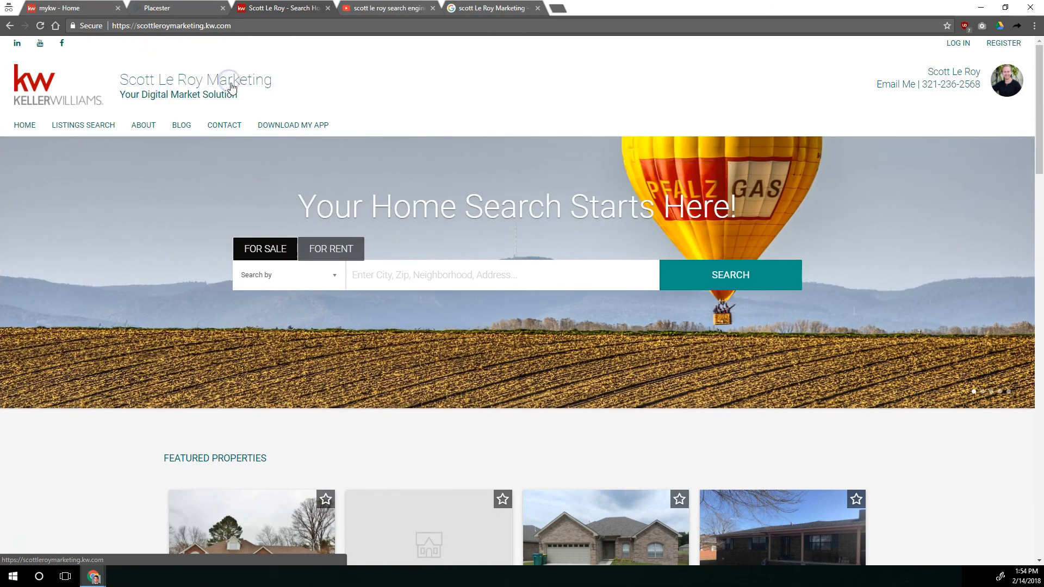
left_click_drag(122, 97, 239, 98)
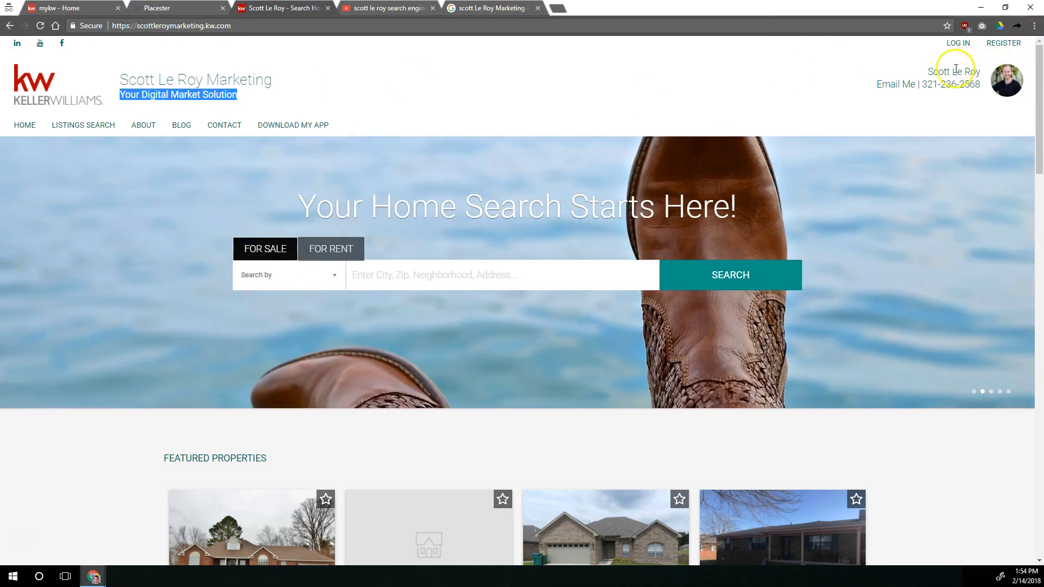
left_click(924, 72)
left_click_drag(924, 72, 990, 74)
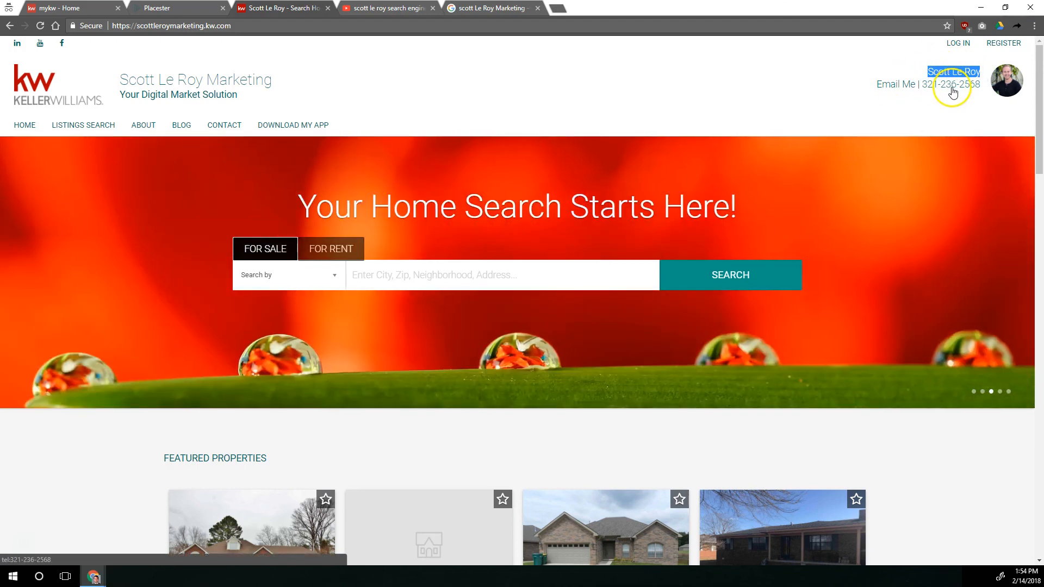
Examine the agent's name and the office contact details in the live site's footer
scroll(418, 111, "down", 15)
scroll(411, 116, "down", 8)
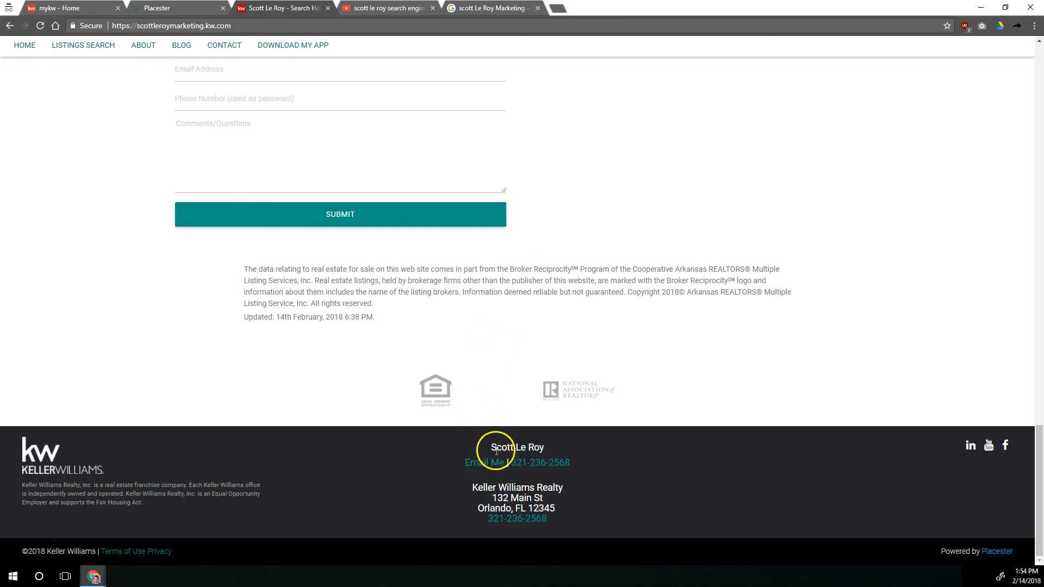
left_click_drag(491, 446, 553, 447)
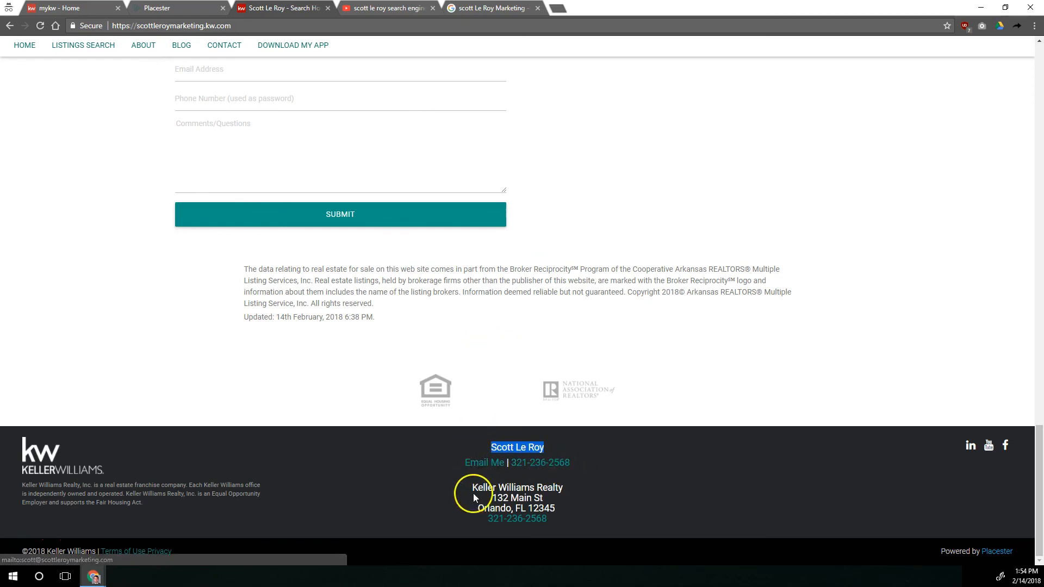
left_click_drag(472, 489, 566, 525)
left_click(565, 497)
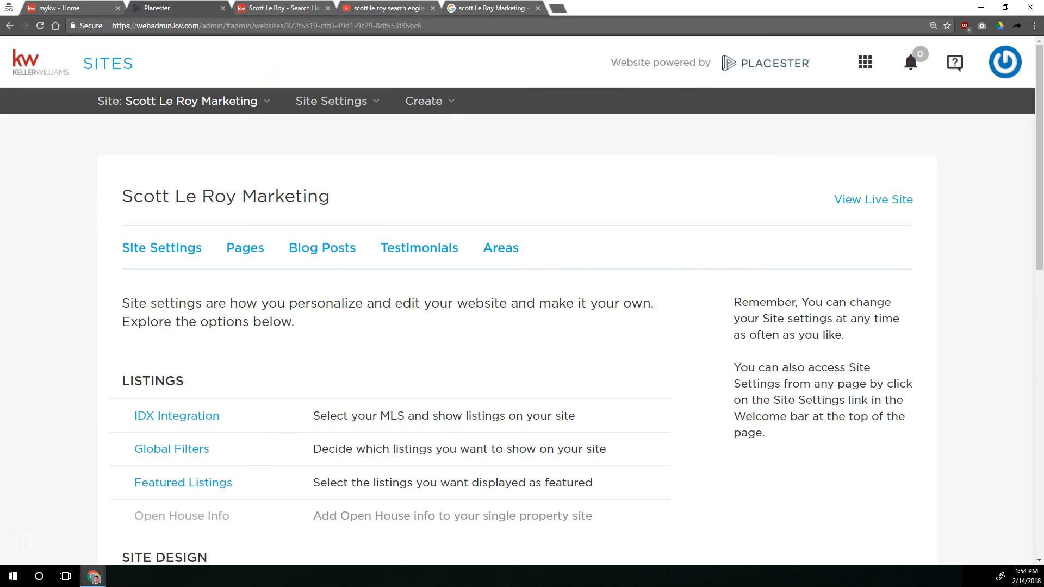
Open the site's Language settings in Placester, review the default language options, and close the settings without saving
scroll(163, 462, "down", 8)
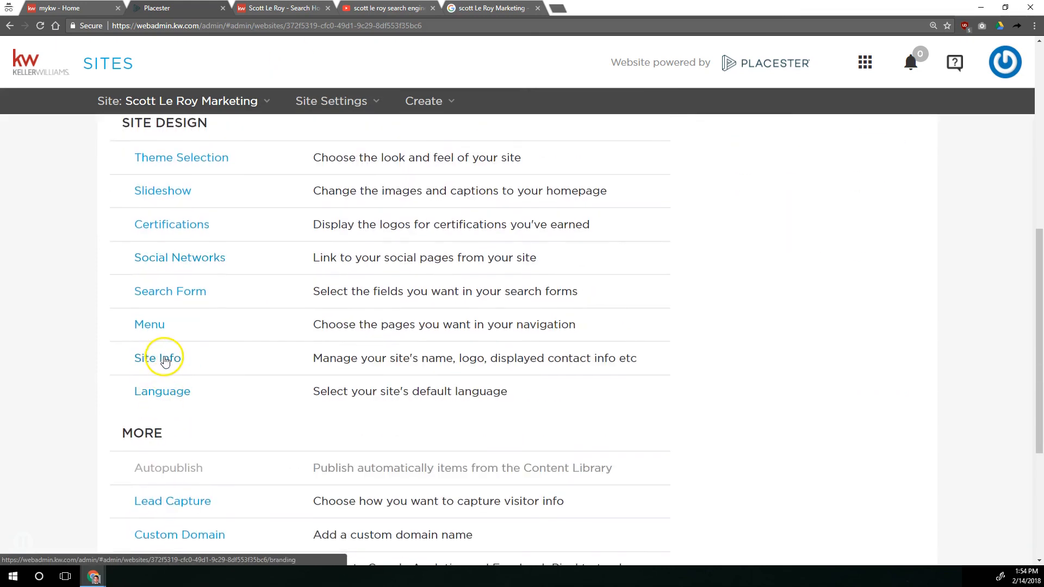
scroll(140, 350, "down", 2)
left_click(185, 289)
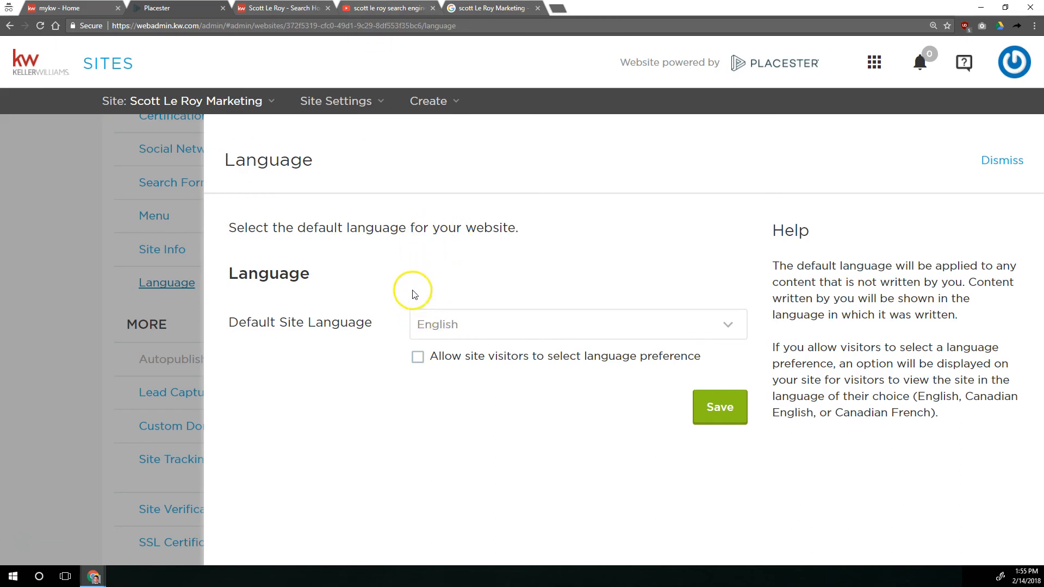
left_click(460, 323)
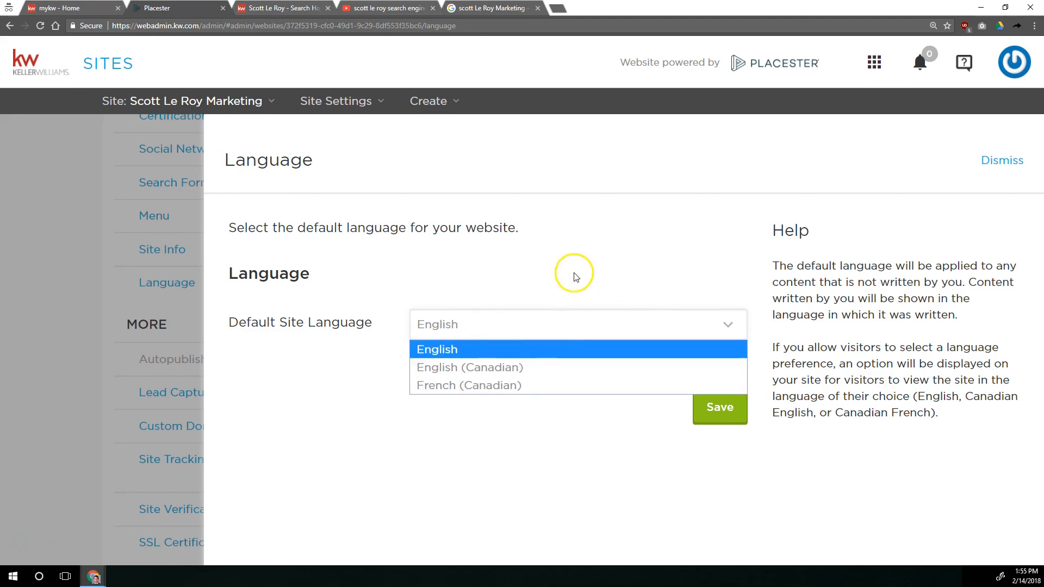
left_click(508, 272)
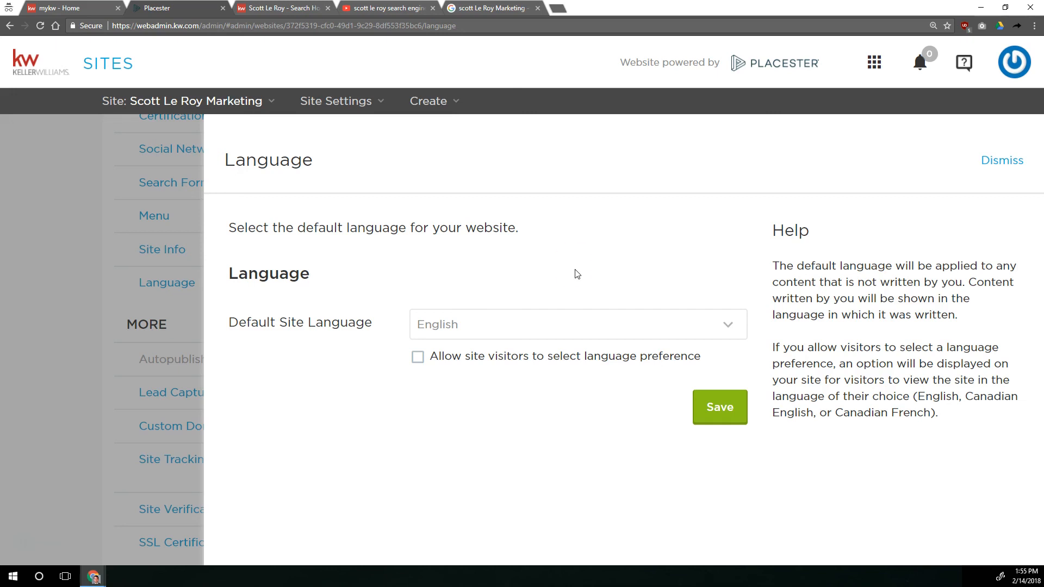
left_click(554, 313)
left_click(554, 314)
left_click(480, 325)
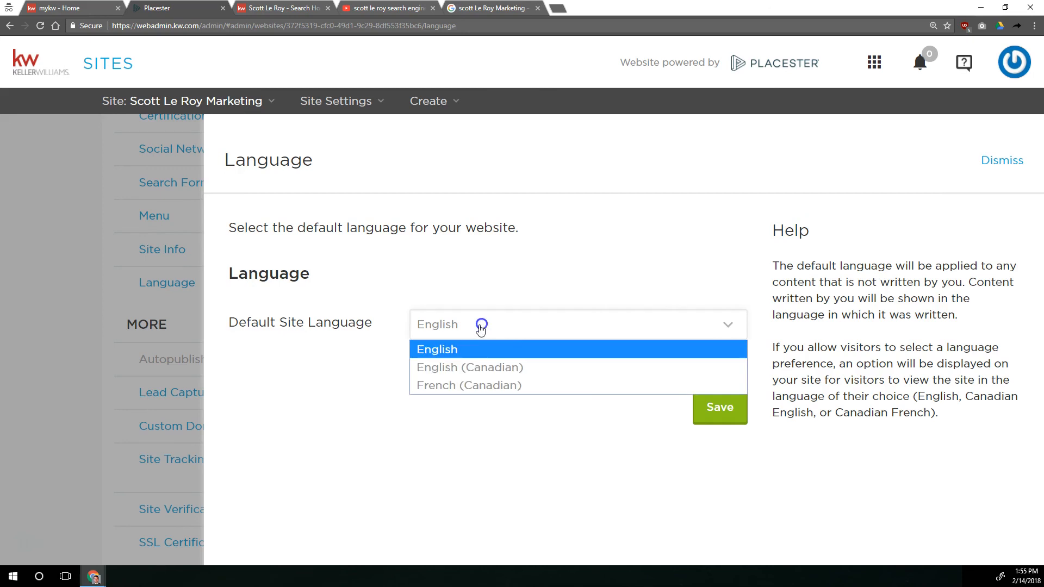
left_click(455, 386)
left_click(125, 295)
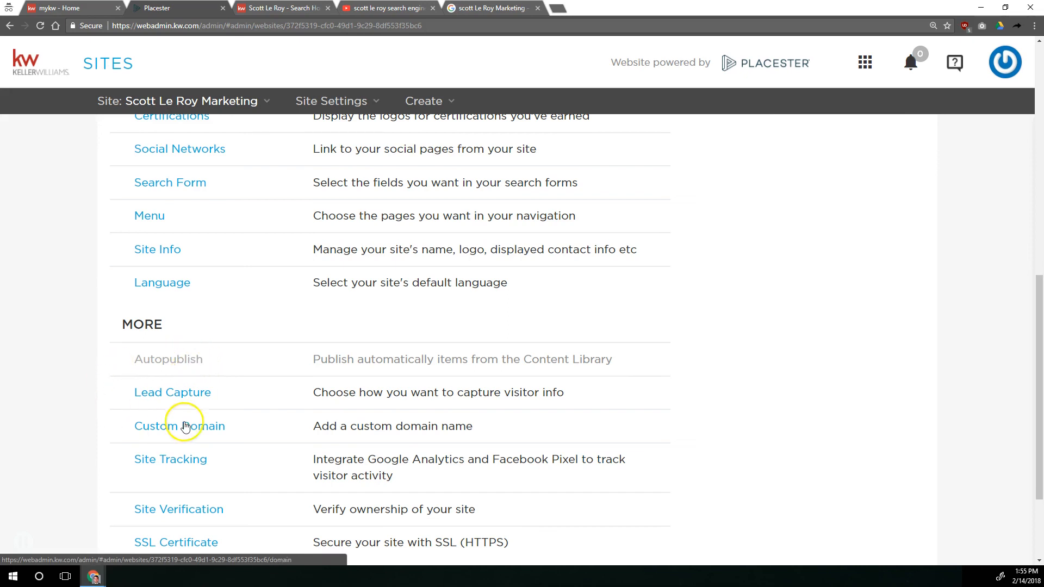
Open the Lead Capture settings and compare the passive and aggressive lead capture options
left_click(189, 388)
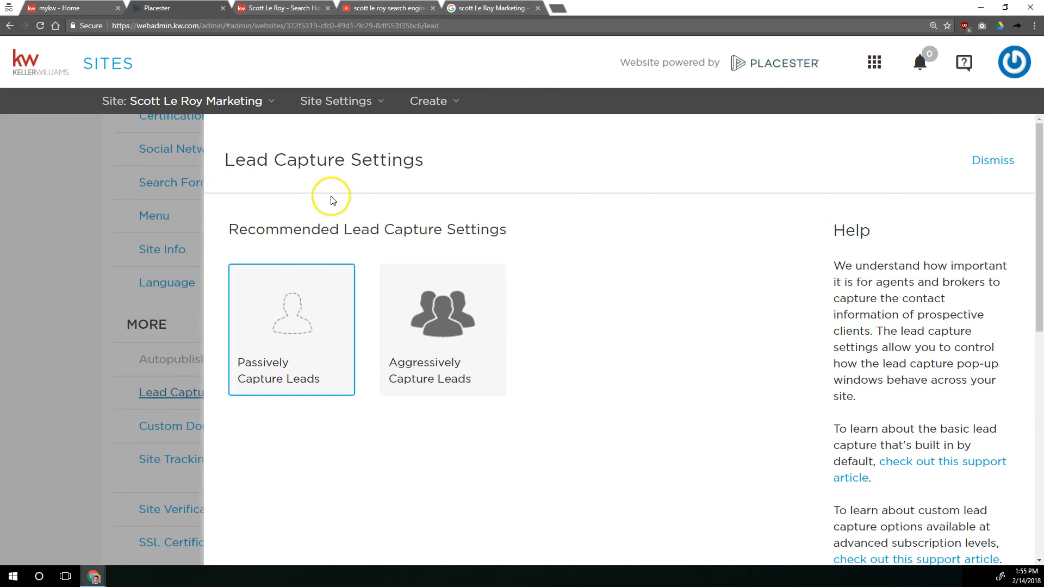
scroll(316, 195, "down", 6)
scroll(294, 191, "up", 6)
scroll(294, 191, "down", 8)
scroll(294, 191, "up", 8)
mouse_move(394, 299)
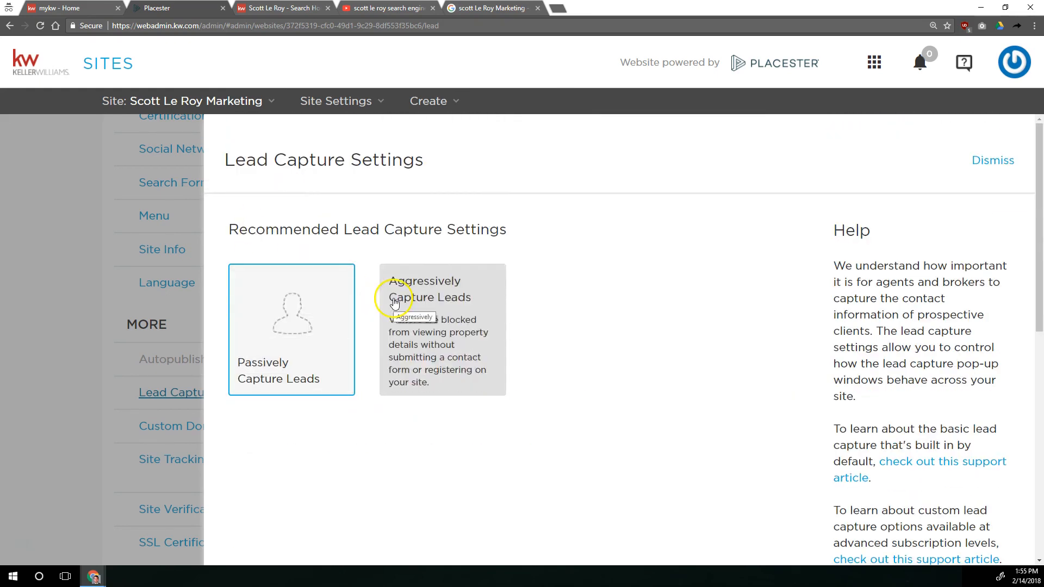
mouse_move(305, 311)
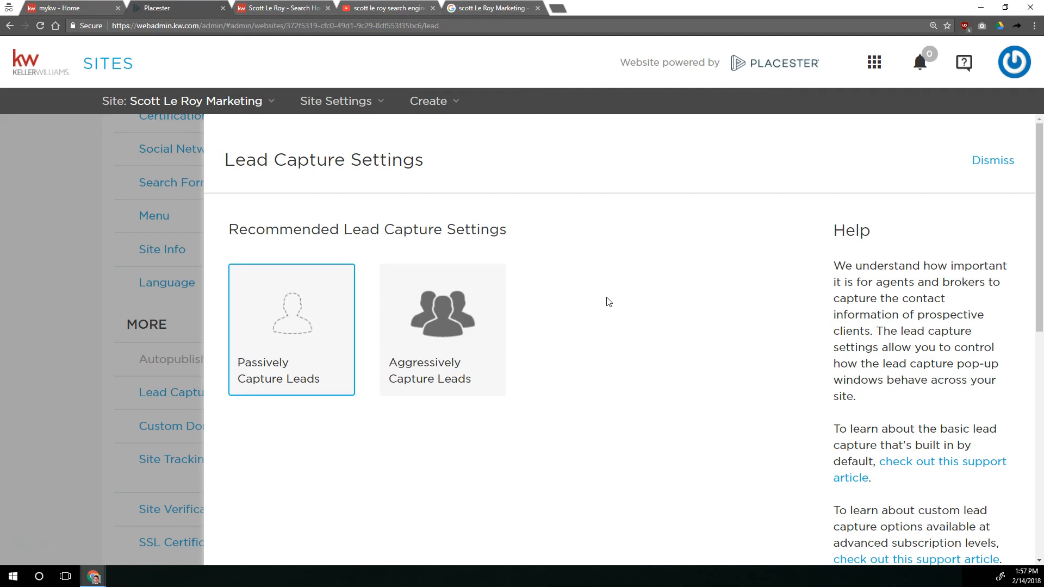
Enter the agent's email address followed by a comma as a Lead Forwarding address
scroll(604, 304, "down", 5)
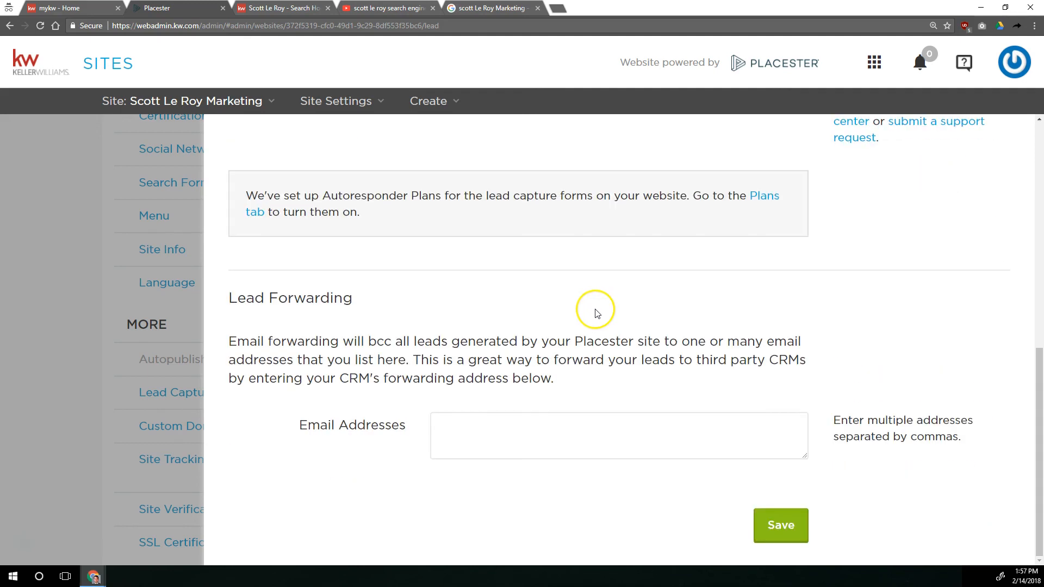
left_click(534, 441)
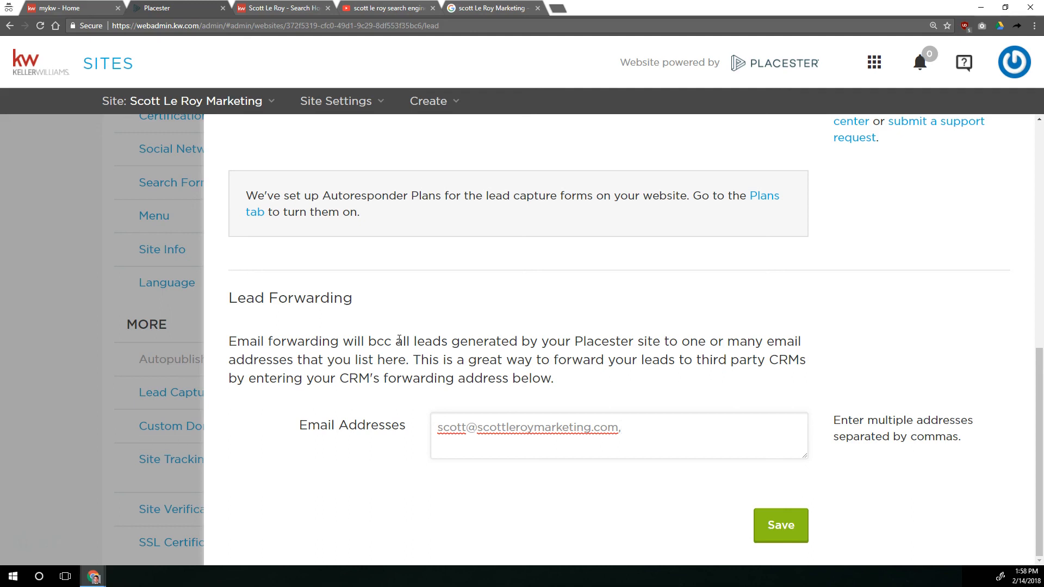
type(";")
key("BackSpace")
type(",")
Switch to the mykw site, open the eEdge contacts, and open the My Account settings to look up the eEdge email
left_click(64, 9)
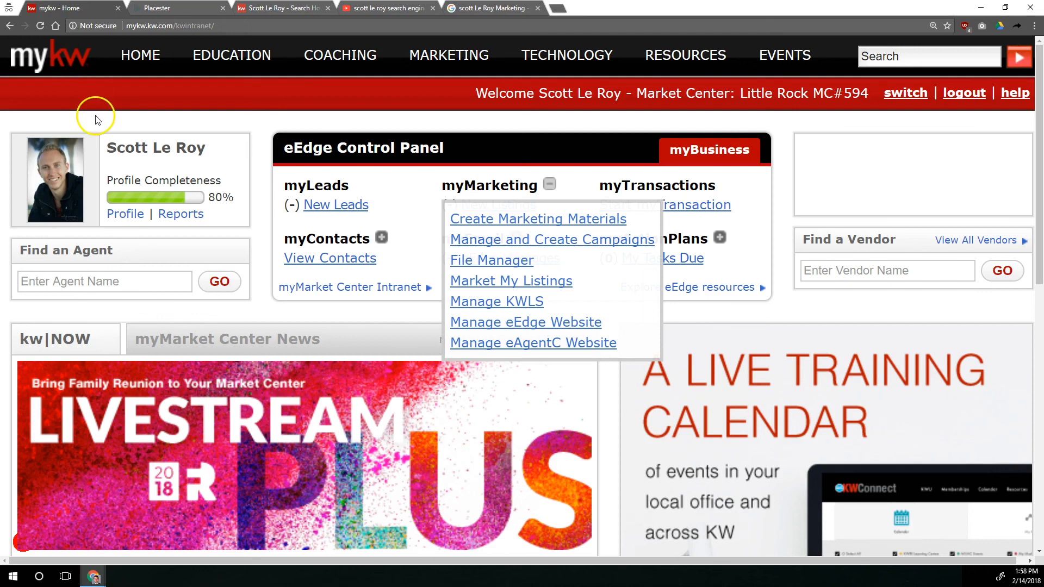
left_click_drag(445, 156, 301, 153)
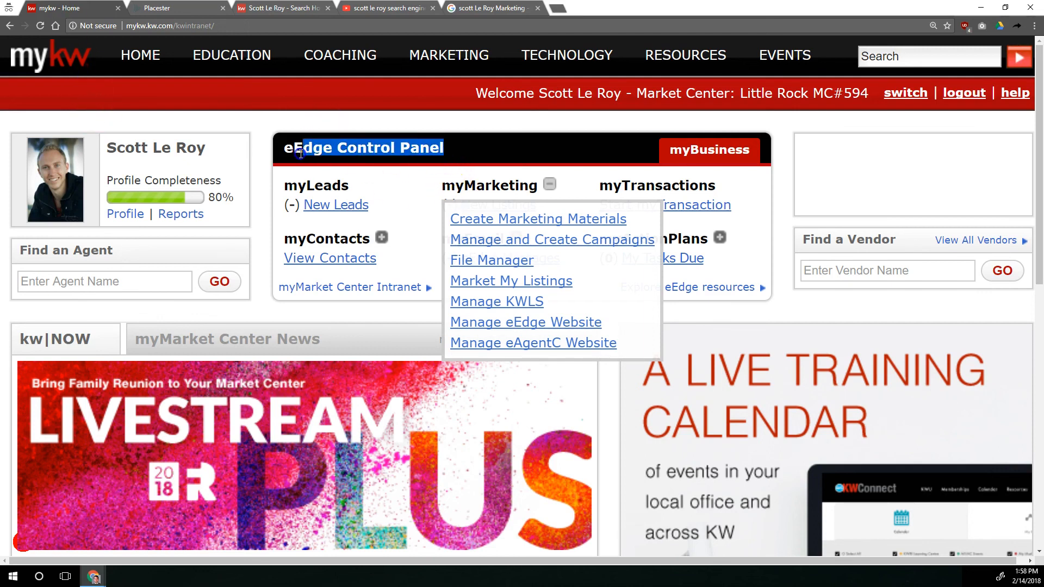
left_click(343, 263)
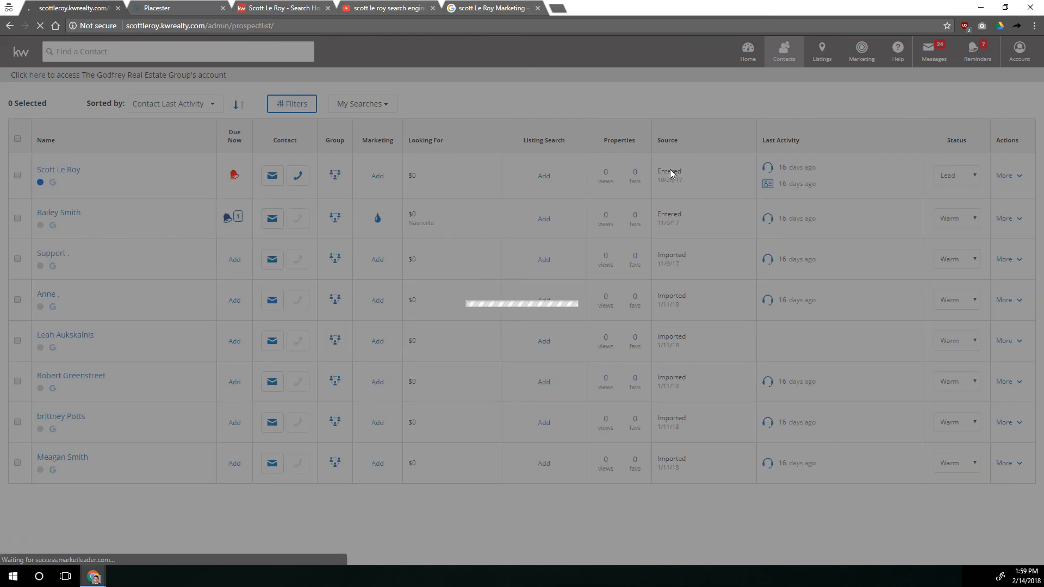
left_click(741, 163)
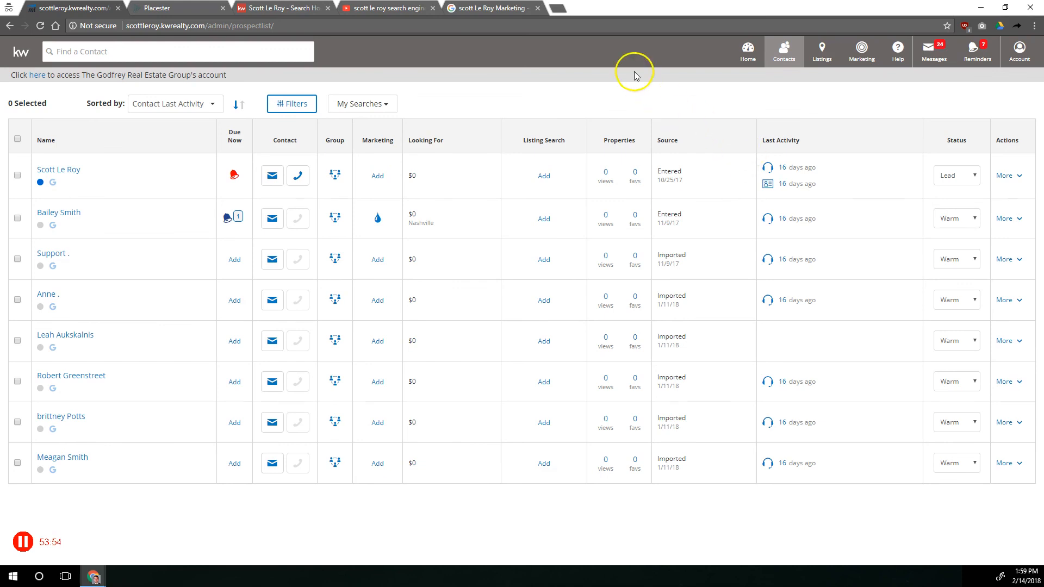
left_click(1019, 48)
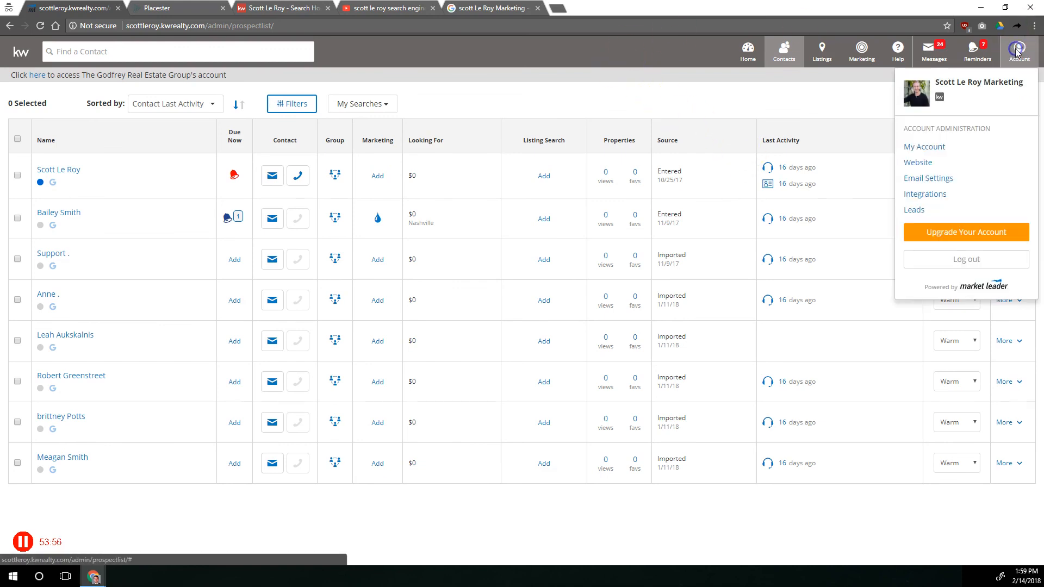
left_click(924, 147)
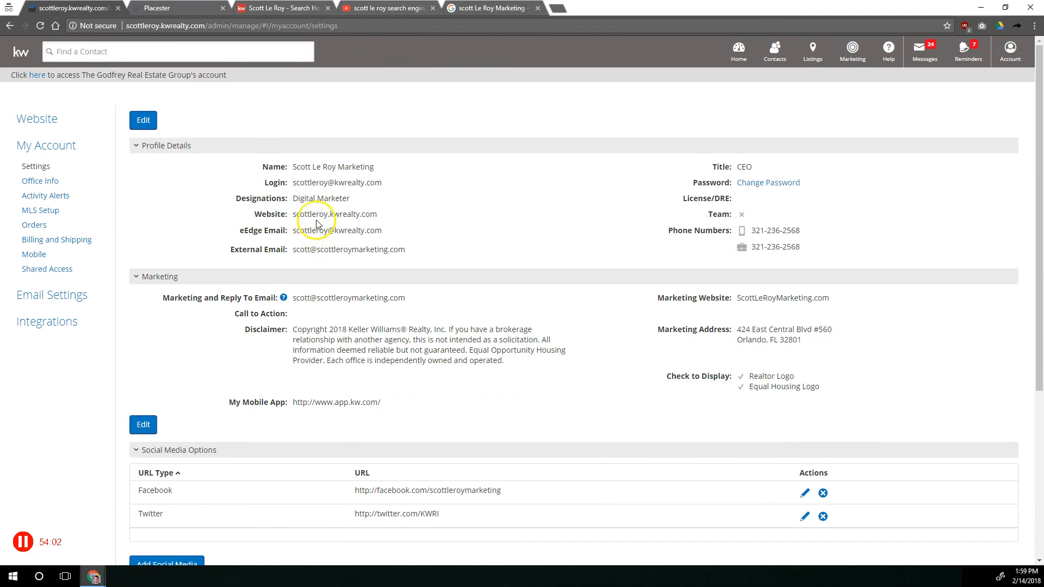
Copy the agent's eEdge email address from the Profile Details in the account settings
key("ctrl+plus")
key("ctrl+plus")
key("ctrl+plus")
left_click_drag(273, 325, 478, 328)
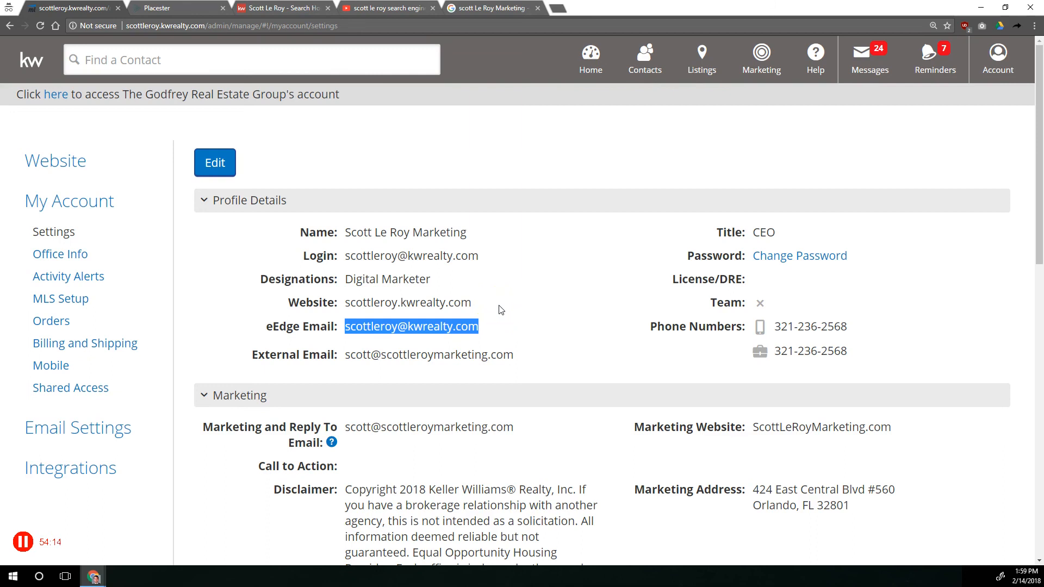
right_click(473, 326)
left_click(484, 332)
Switch back to the Placester site and paste the eEdge email as the second Lead Forwarding address
left_click(166, 8)
left_click(632, 429)
right_click(632, 429)
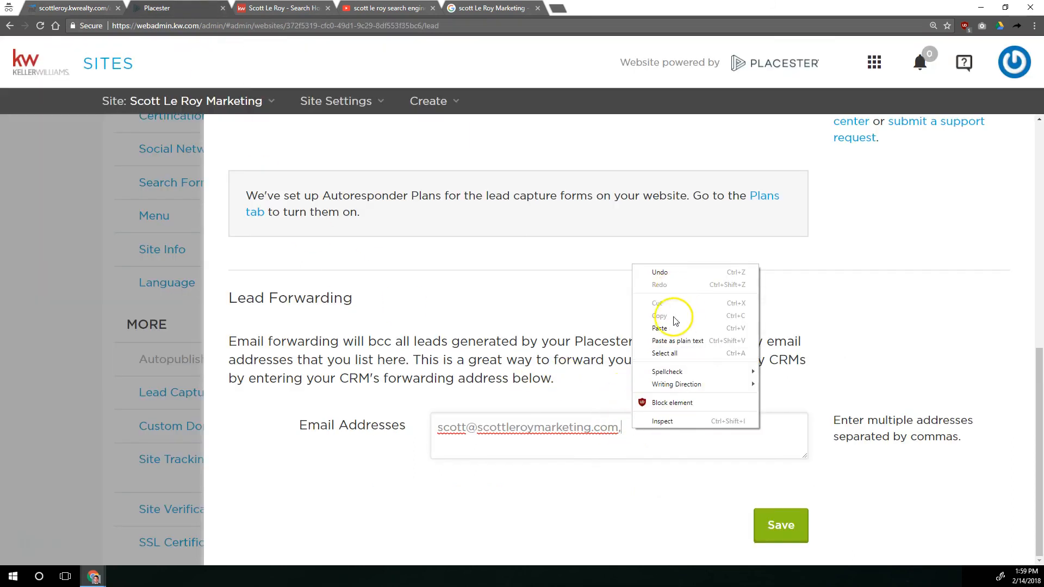
left_click(655, 326)
left_click(619, 427)
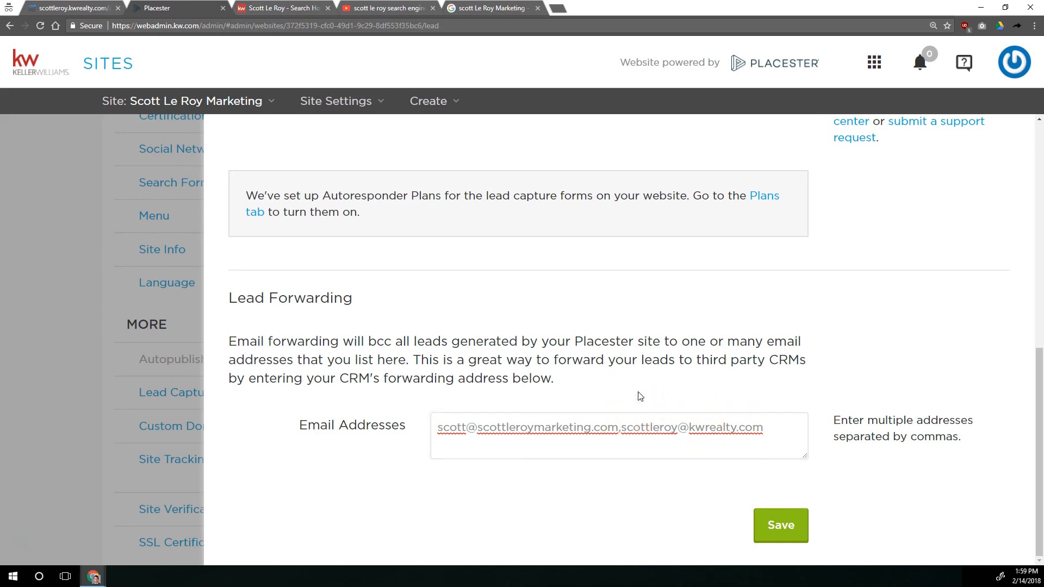
Check both Lead Forwarding addresses, then save and close the lead capture settings
left_click_drag(610, 427, 400, 428)
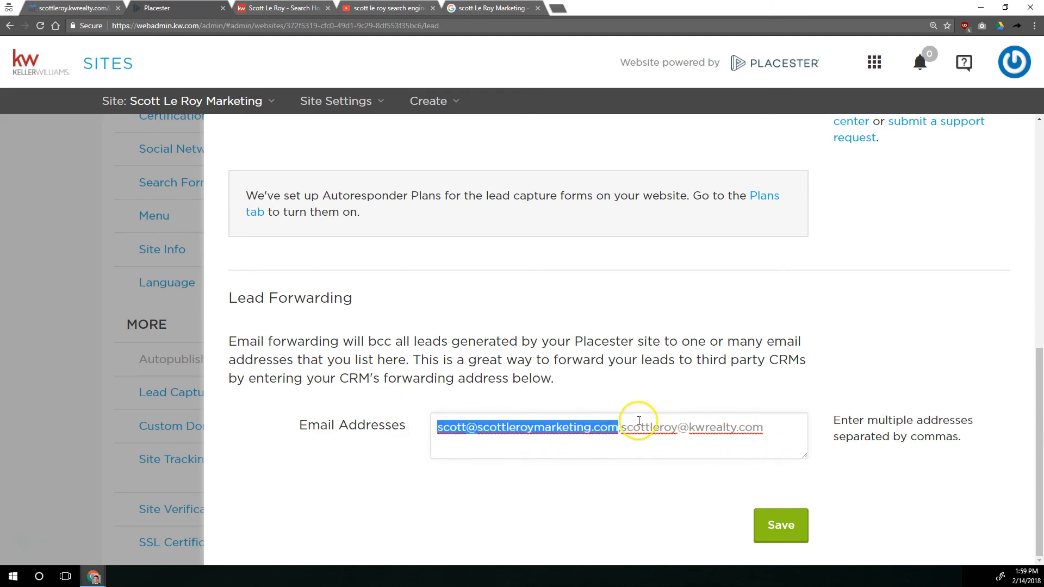
left_click_drag(626, 427, 761, 419)
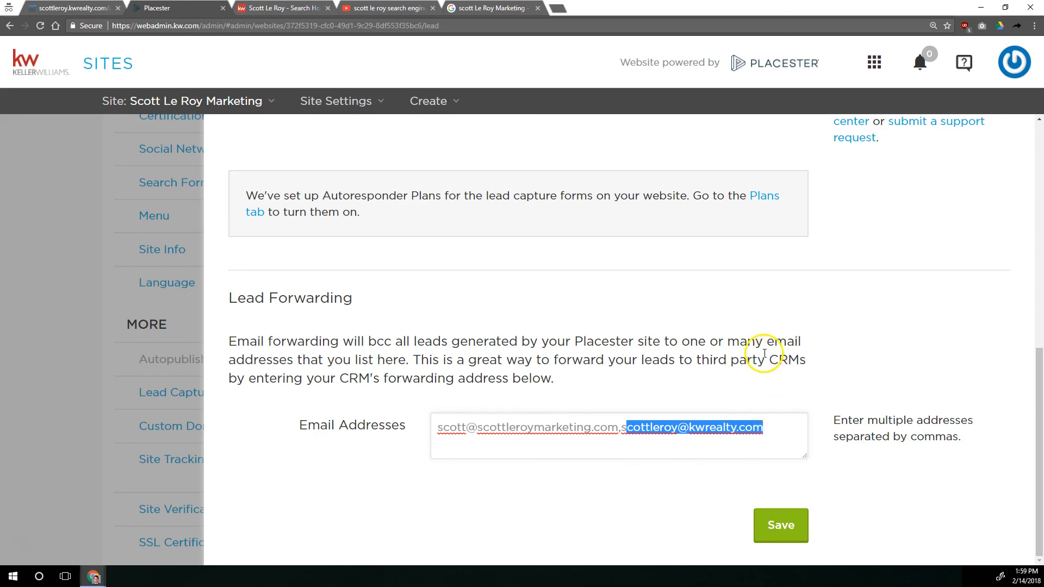
left_click(731, 438)
left_click(785, 523)
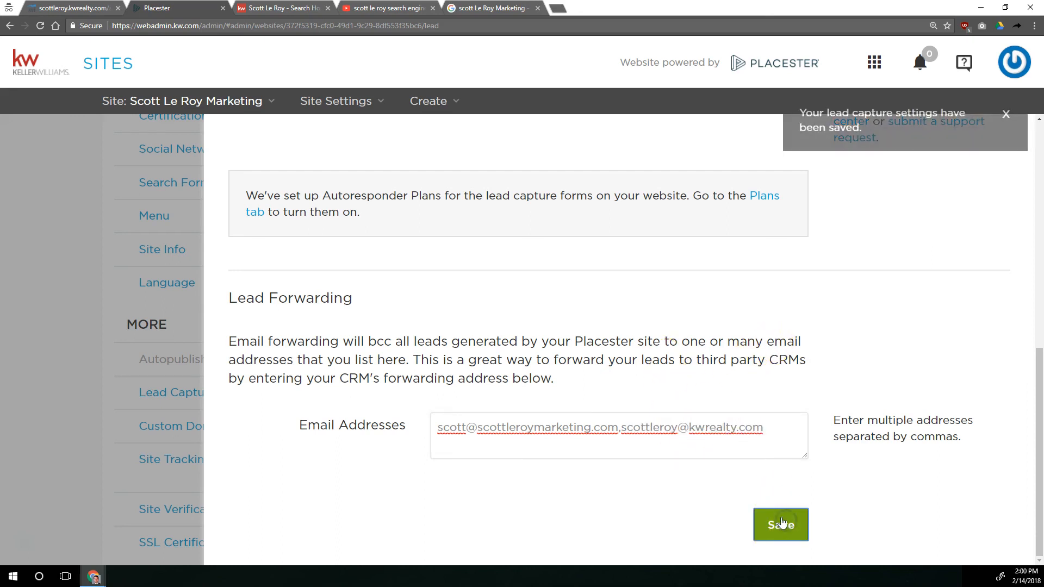
left_click(241, 287)
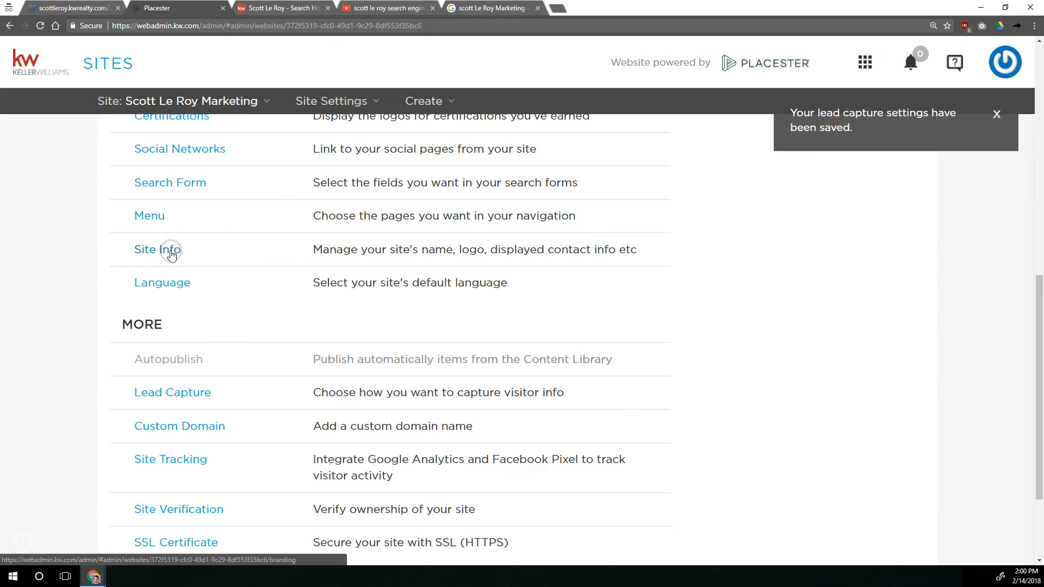